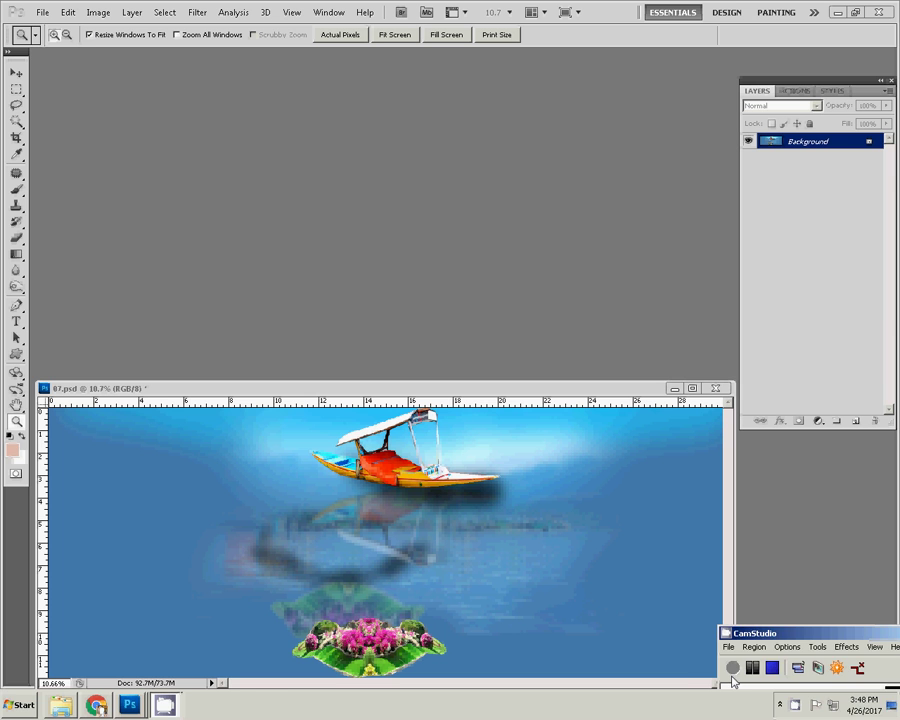
{"action": "left_click", "coordinate": [18, 704]}
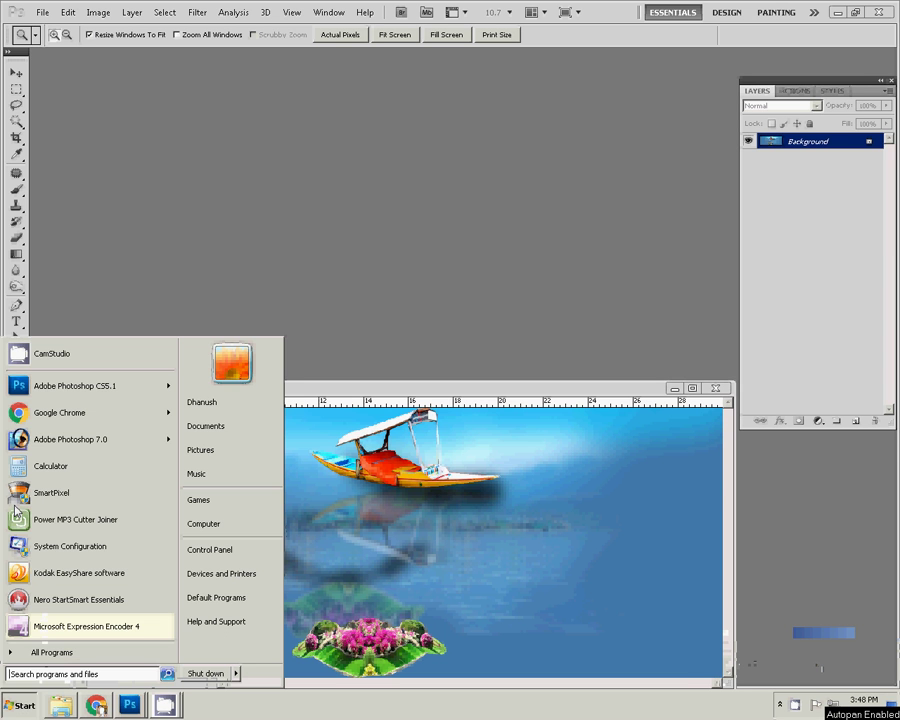
{"action": "left_click", "coordinate": [193, 524]}
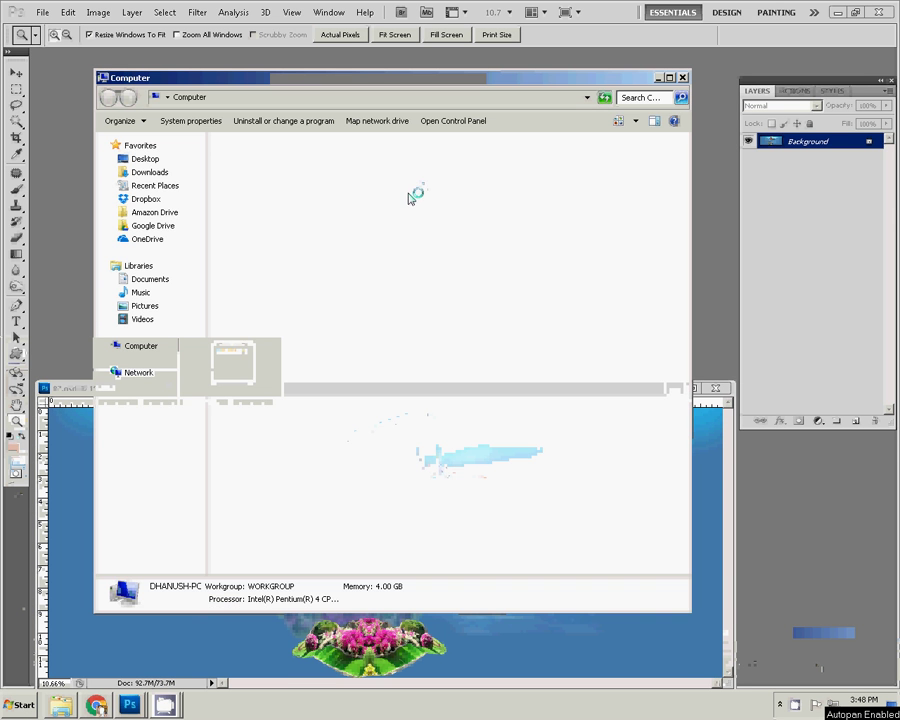
{"action": "left_click", "coordinate": [160, 426]}
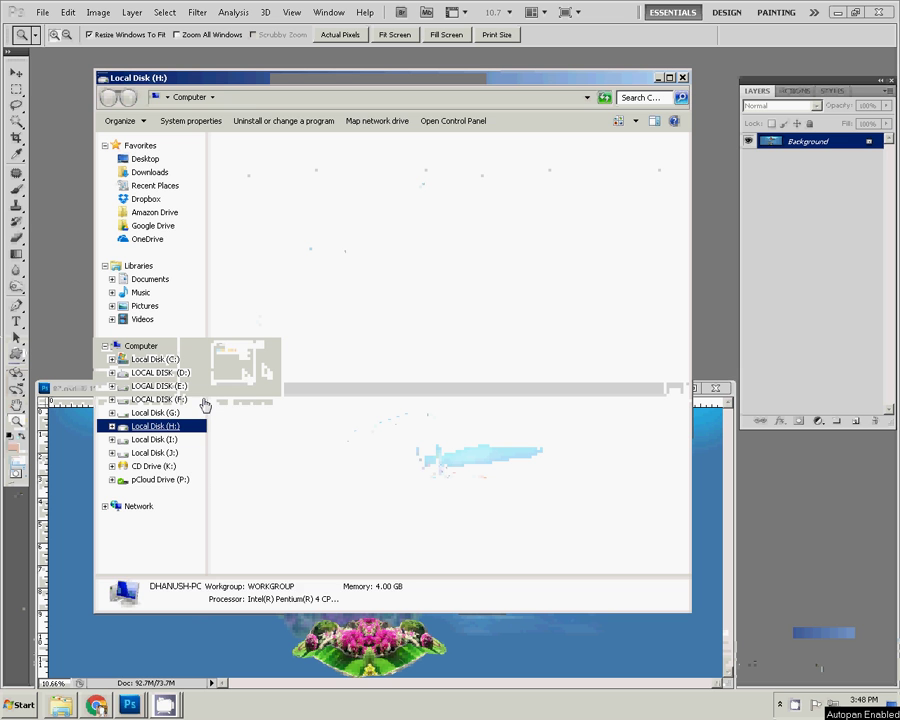
{"action": "left_click", "coordinate": [258, 396]}
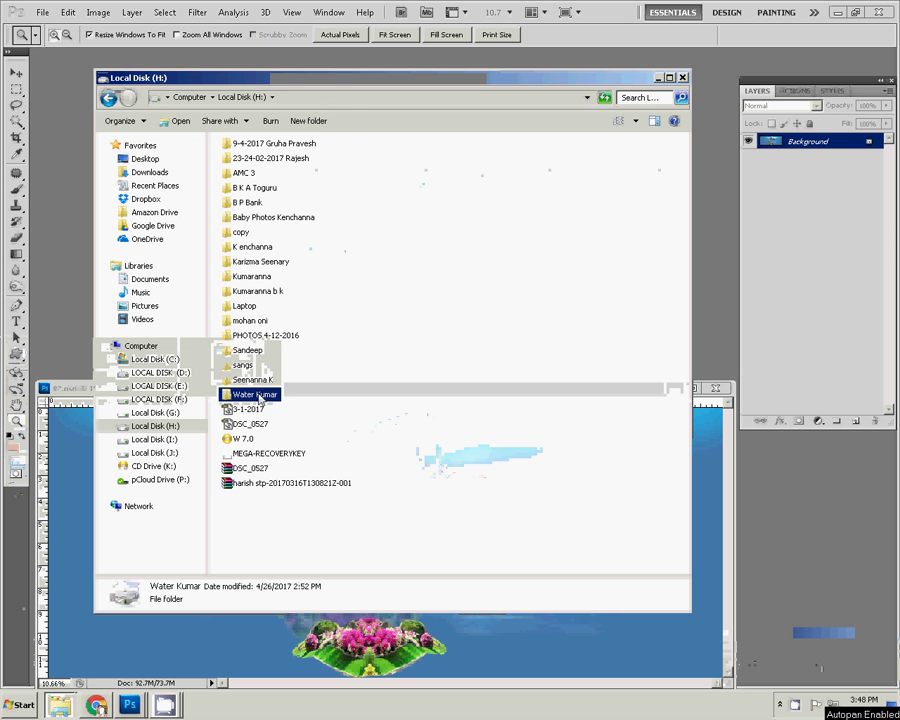
{"action": "double_click", "coordinate": [258, 396]}
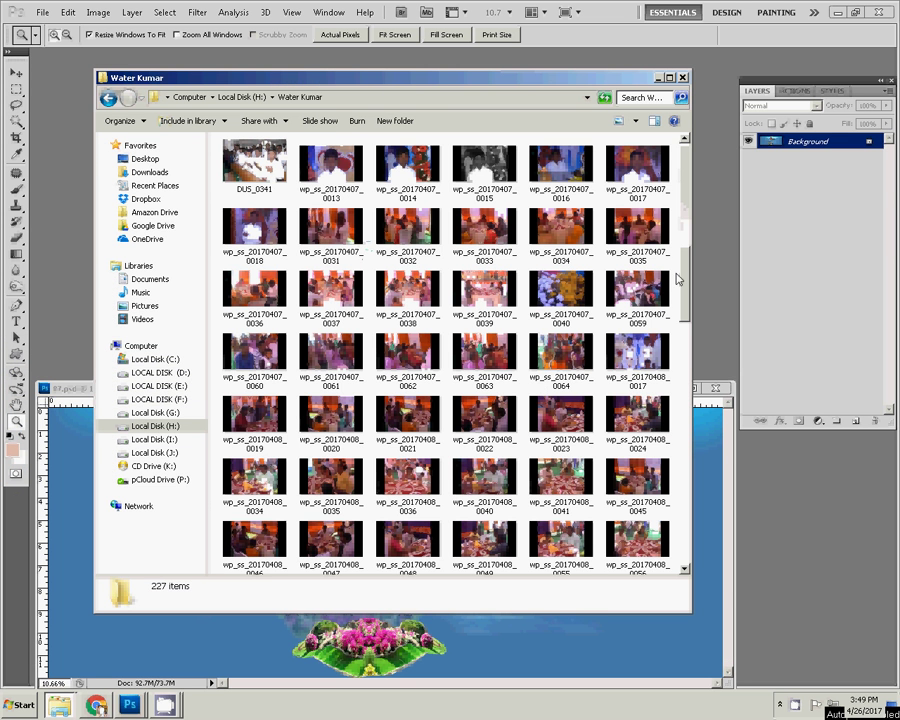
{"action": "scroll", "coordinate": [677, 279], "scroll_direction": "down", "scroll_amount": 5}
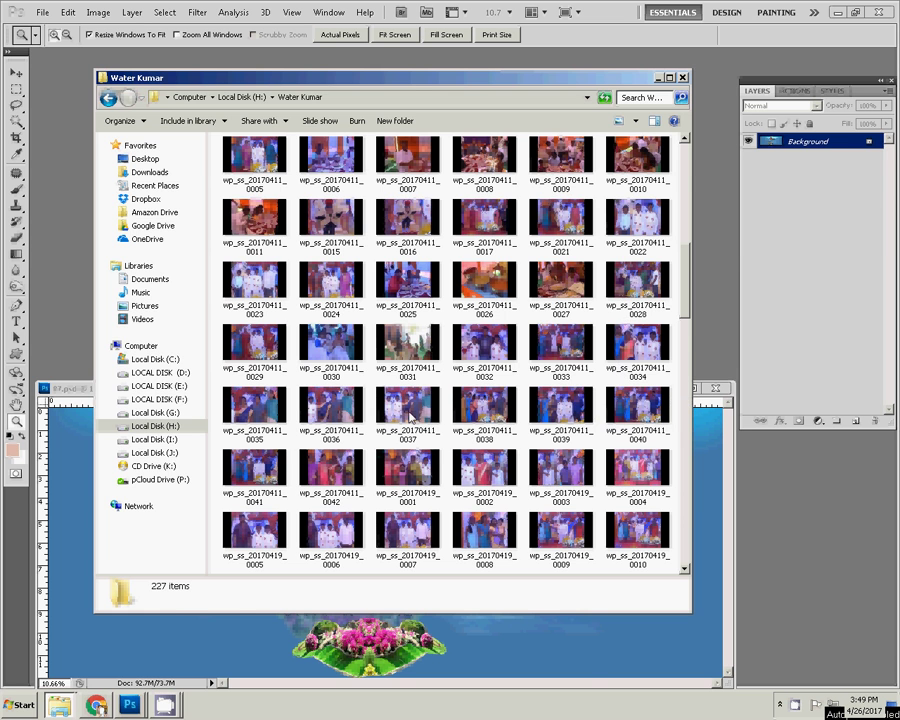
{"action": "left_click", "coordinate": [682, 77]}
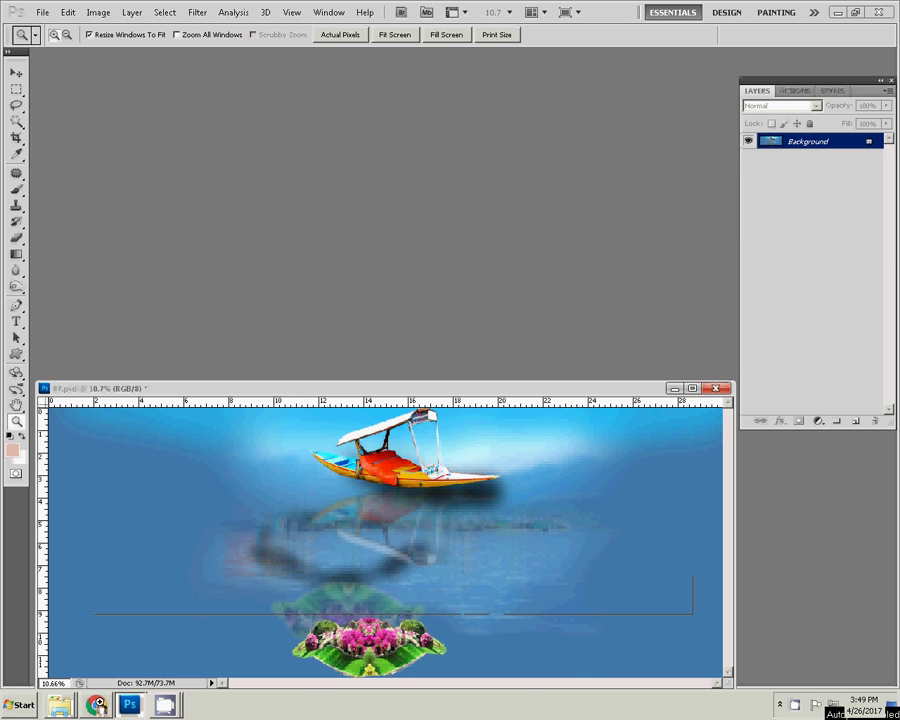
Step: Send the Gmail message with three jpg photos to the recipient under subject 'docment'
{"action": "key", "text": "alt+Tab"}
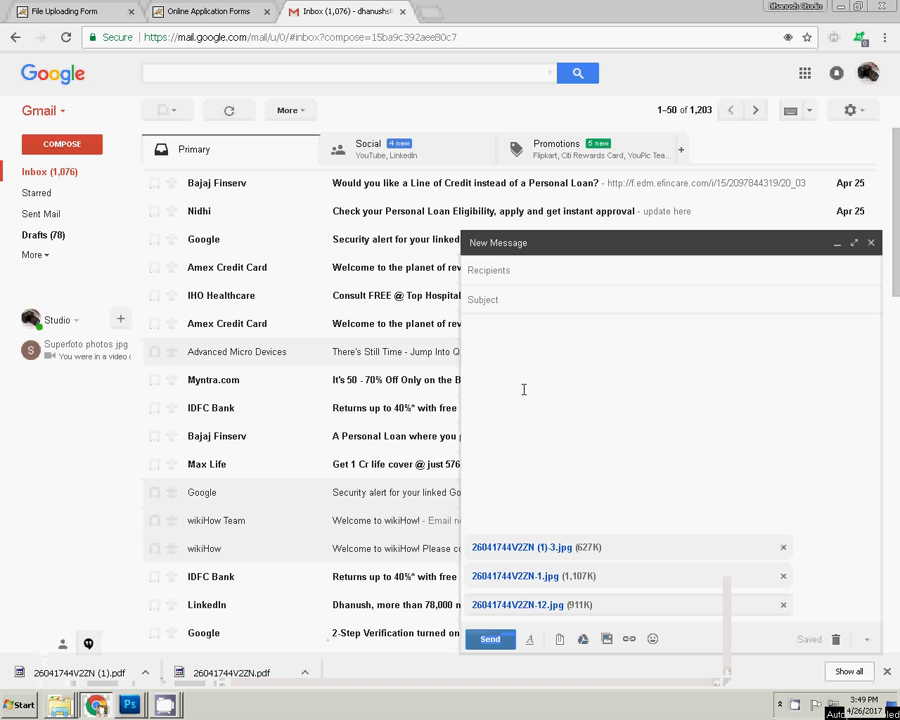
{"action": "left_click", "coordinate": [495, 287]}
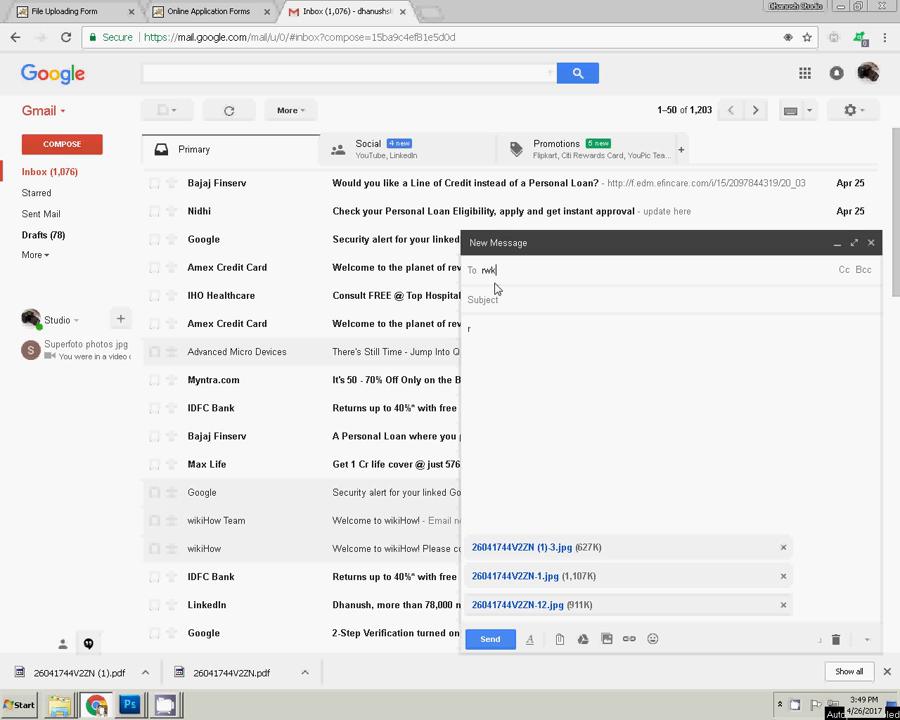
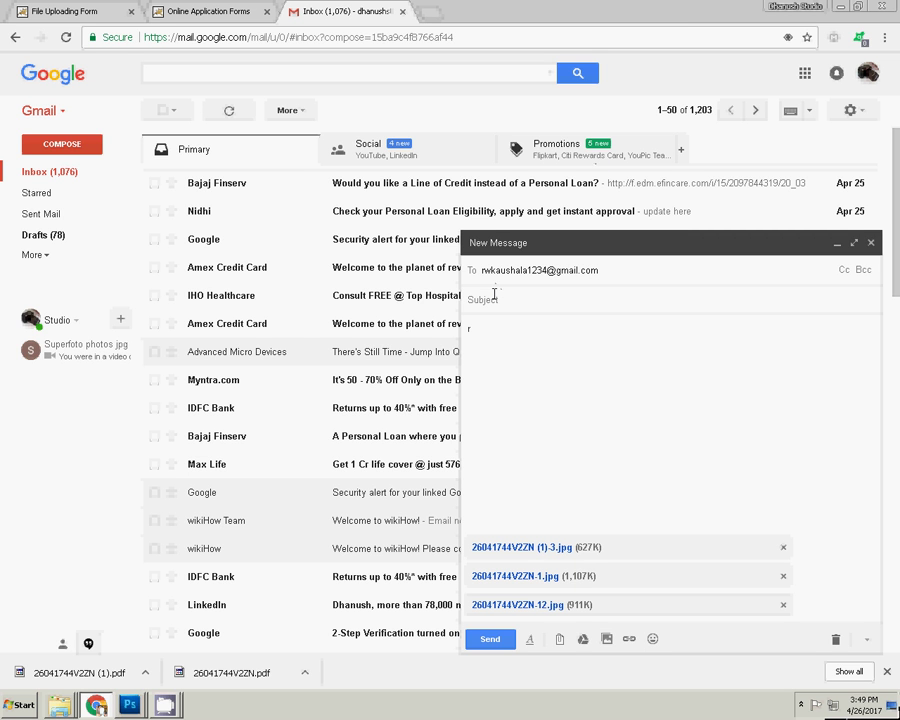
{"action": "left_click", "coordinate": [509, 300]}
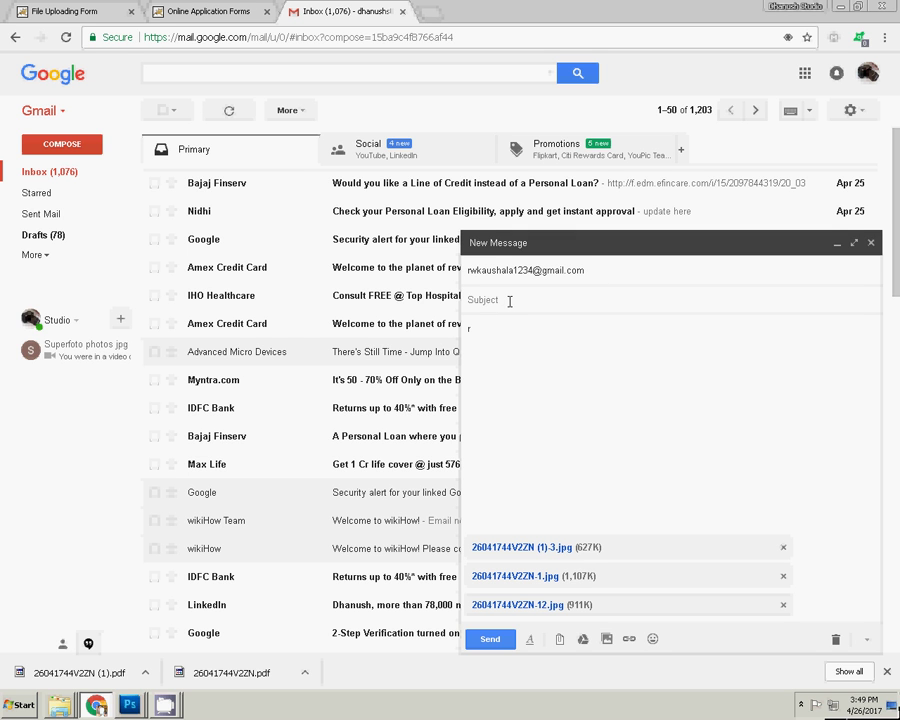
{"action": "type", "text": "docment"}
{"action": "left_click", "coordinate": [492, 640]}
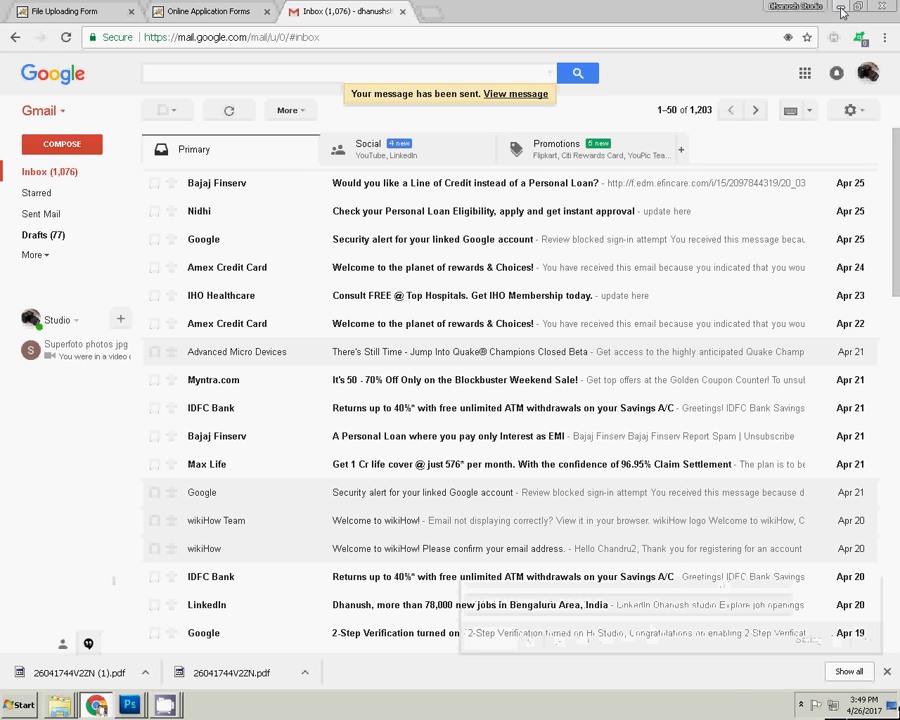
{"action": "key", "text": "alt+Tab"}
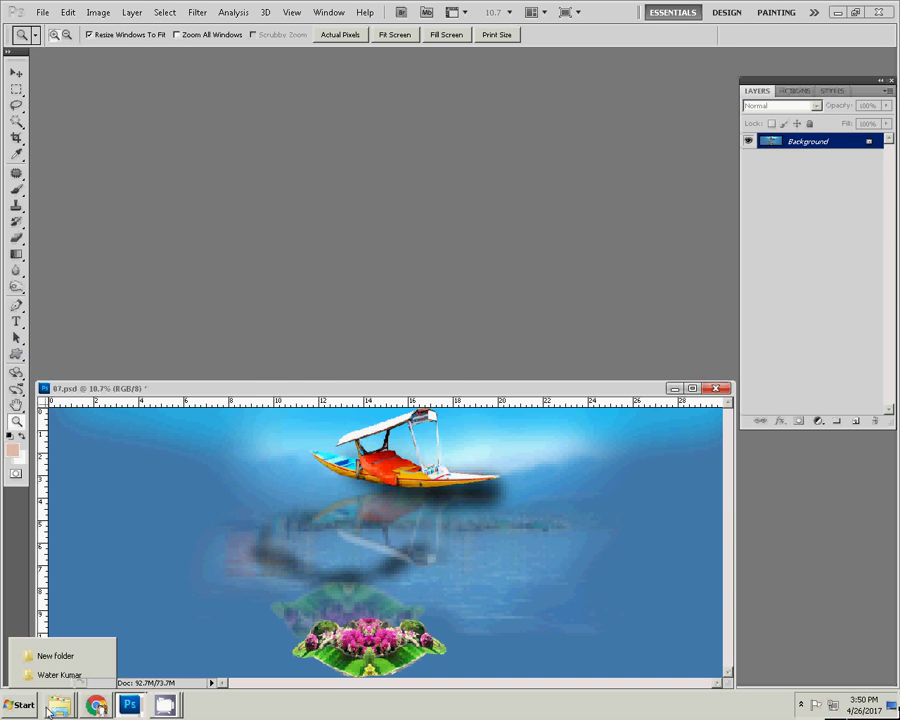
{"action": "left_click", "coordinate": [60, 671]}
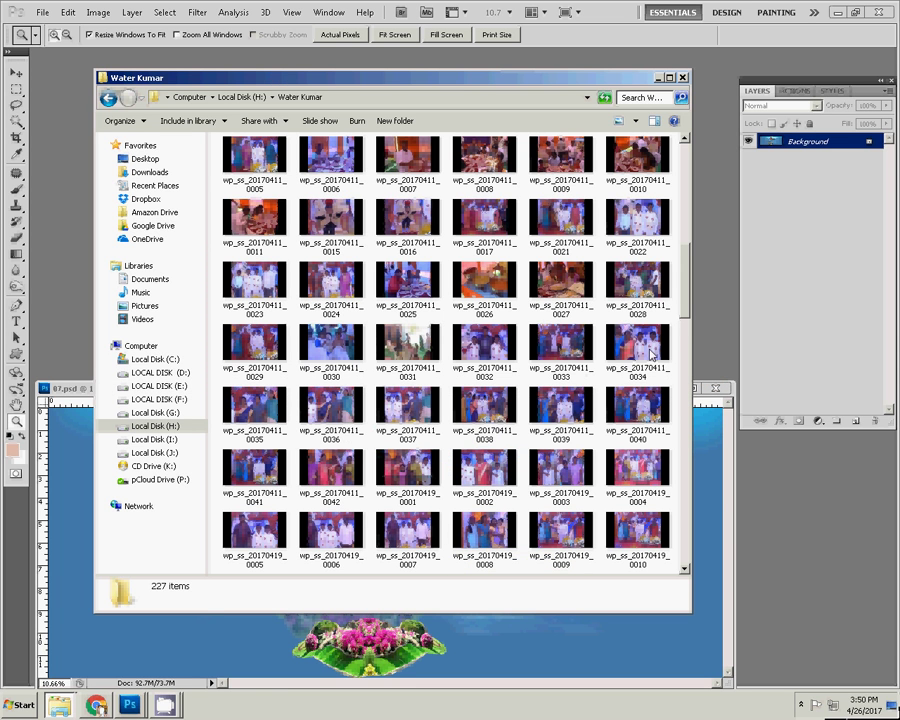
{"action": "left_click", "coordinate": [560, 350]}
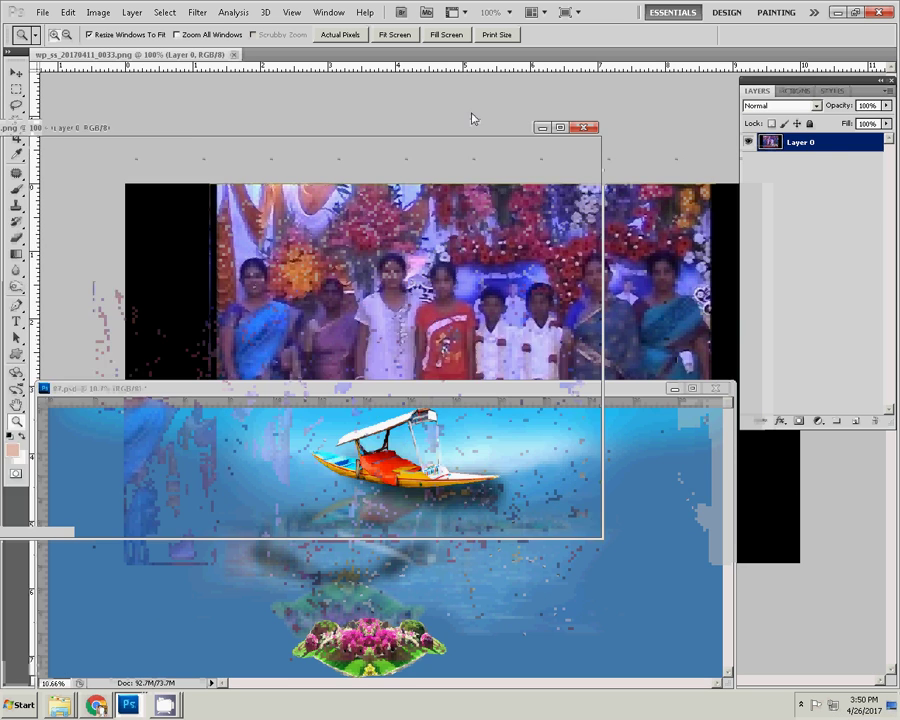
Step: Float the group photo and apply Color Balance highlights with Yellow–Blue at -58
{"action": "mouse_move", "coordinate": [455, 231]}
{"action": "left_mouse_down"}
{"action": "mouse_move", "coordinate": [530, 118]}
{"action": "mouse_move", "coordinate": [547, 129]}
{"action": "left_mouse_up"}
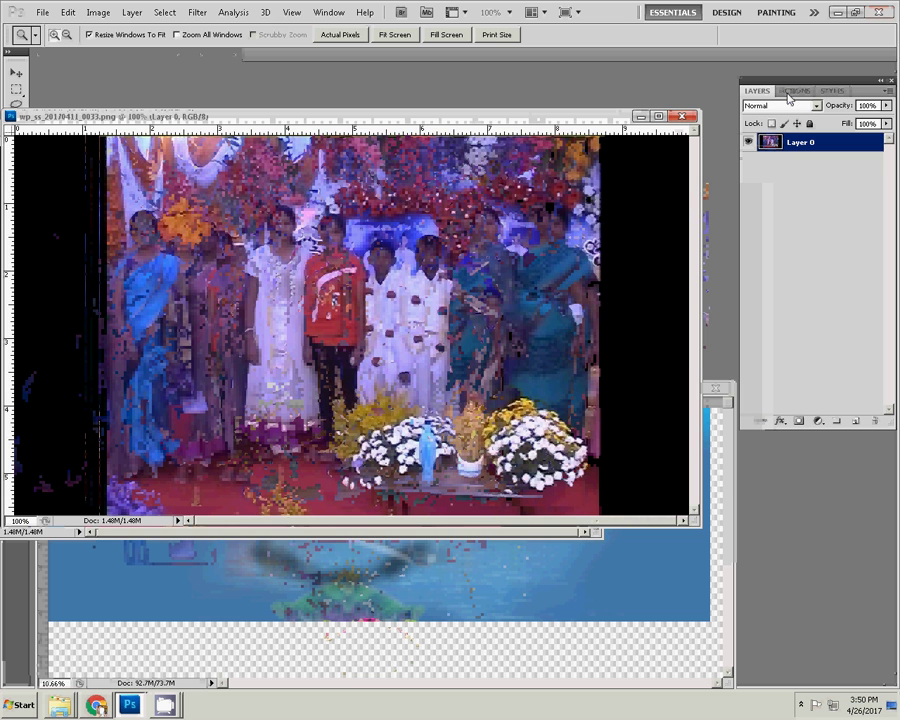
{"action": "key", "text": "ctrl+b"}
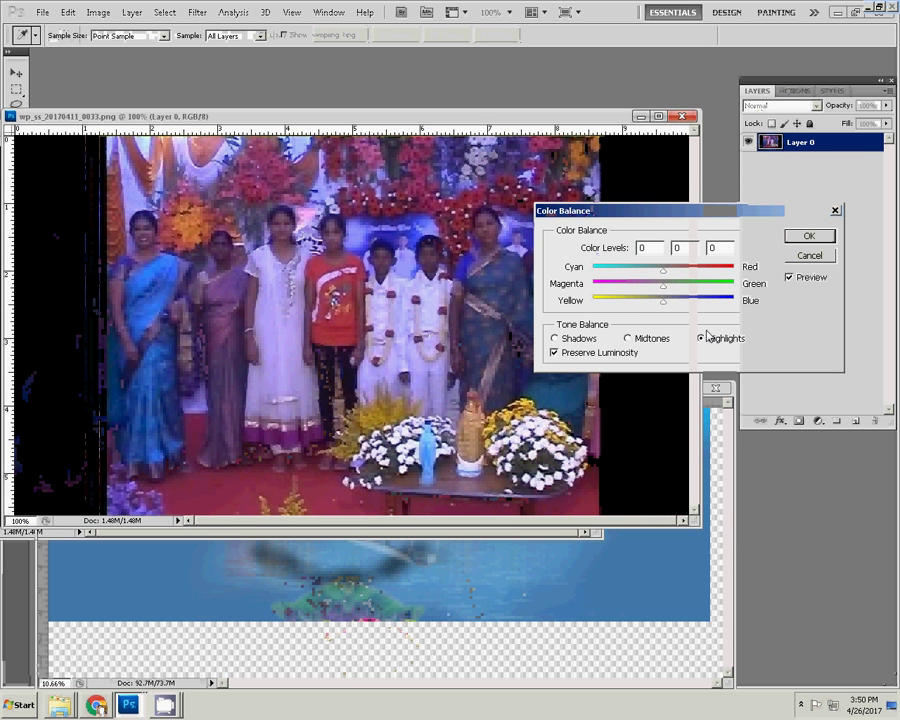
{"action": "mouse_move", "coordinate": [663, 300]}
{"action": "left_mouse_down"}
{"action": "mouse_move", "coordinate": [624, 307]}
{"action": "mouse_move", "coordinate": [648, 304]}
{"action": "left_mouse_up"}
{"action": "left_click", "coordinate": [806, 236]}
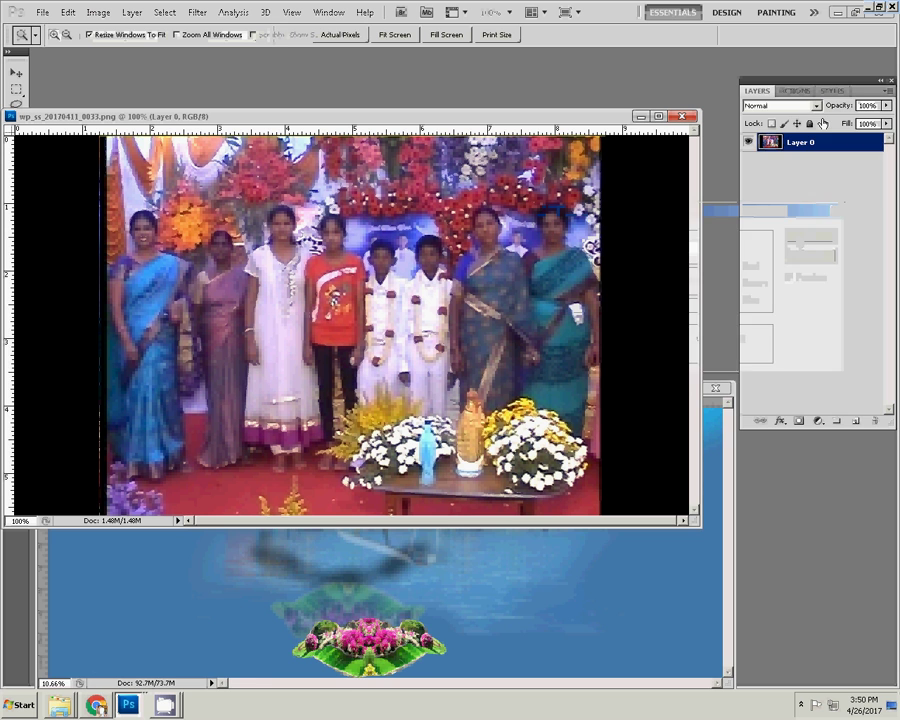
{"action": "left_click", "coordinate": [795, 90]}
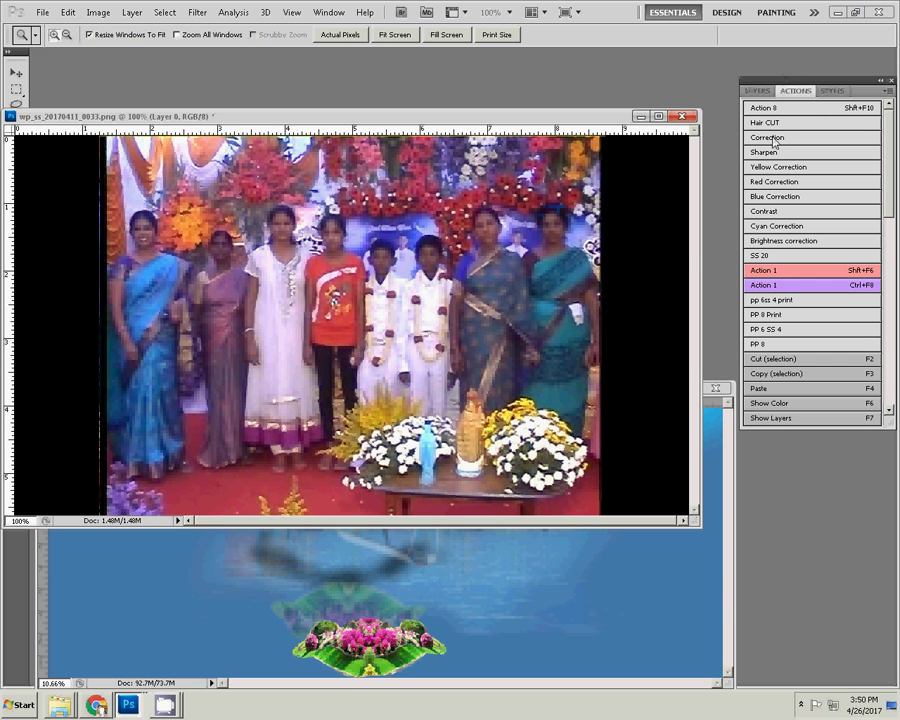
{"action": "left_click", "coordinate": [20, 705]}
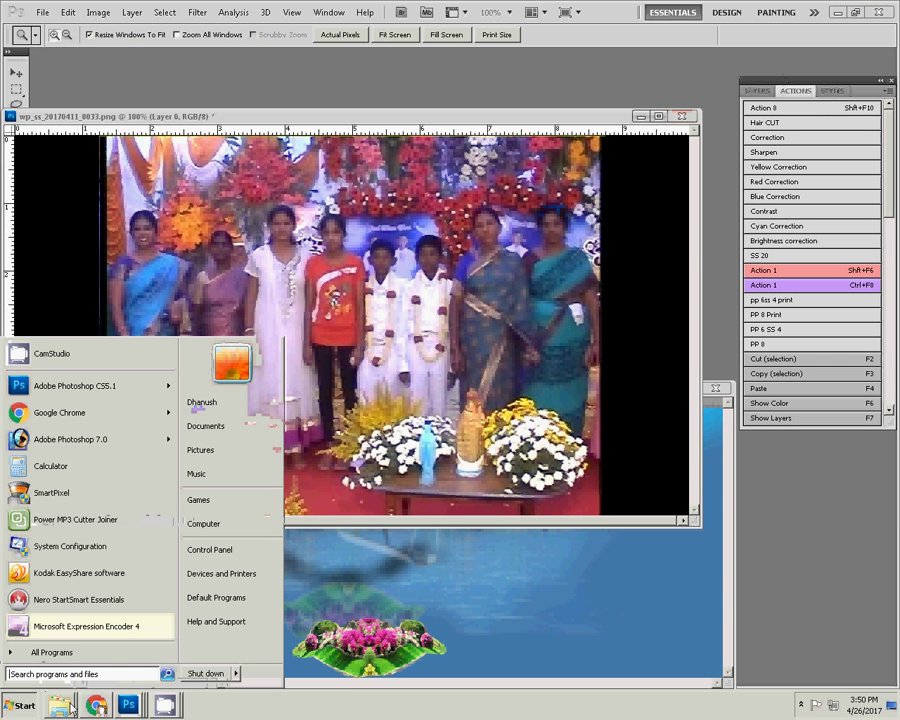
{"action": "left_click", "coordinate": [250, 527]}
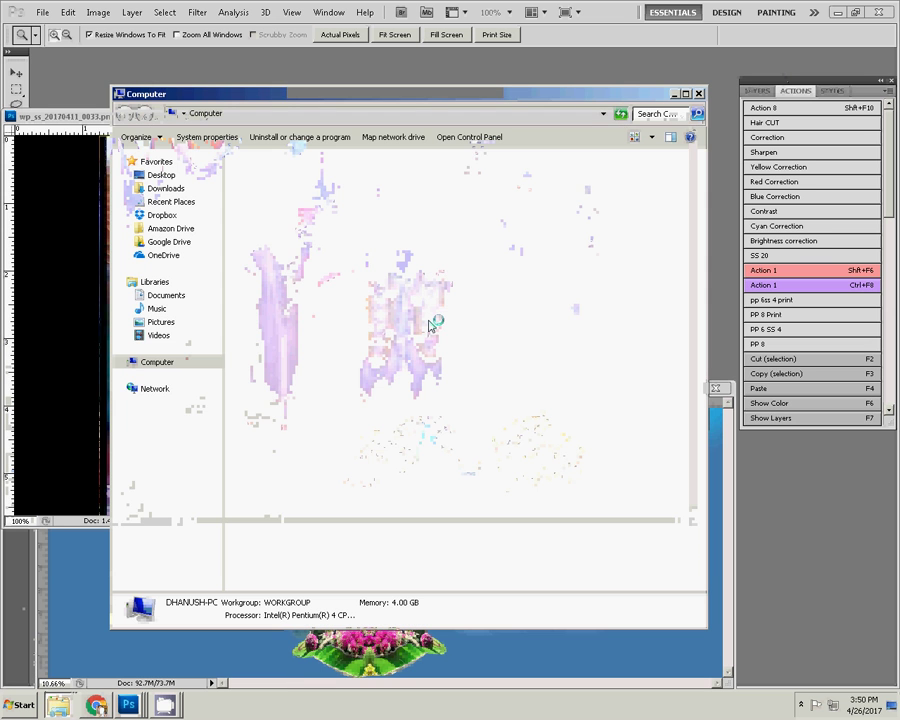
{"action": "left_click", "coordinate": [164, 177]}
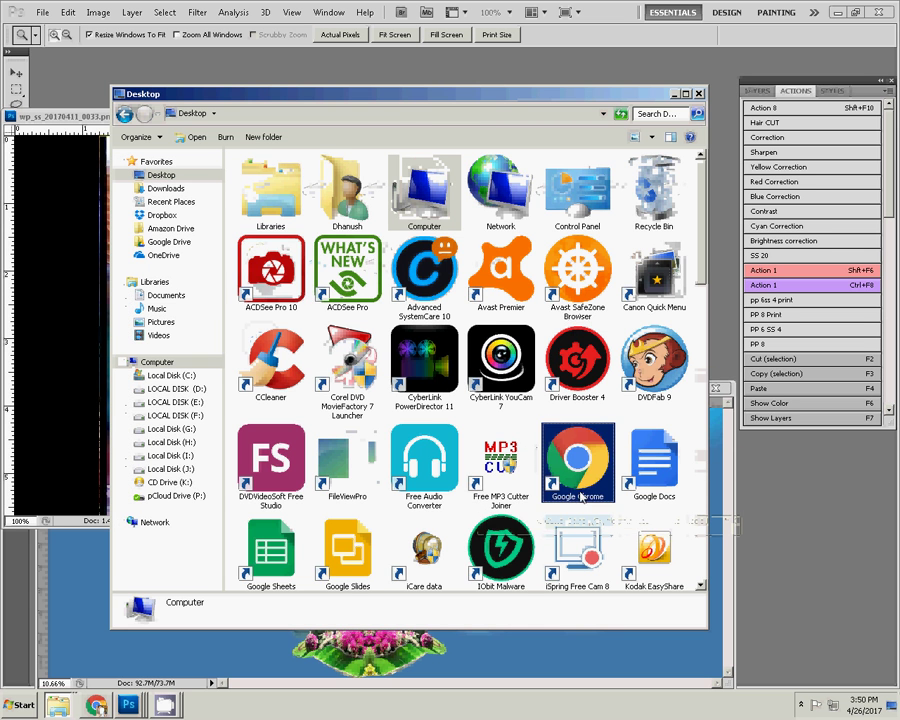
{"action": "scroll", "coordinate": [676, 527], "scroll_direction": "down", "scroll_amount": 10}
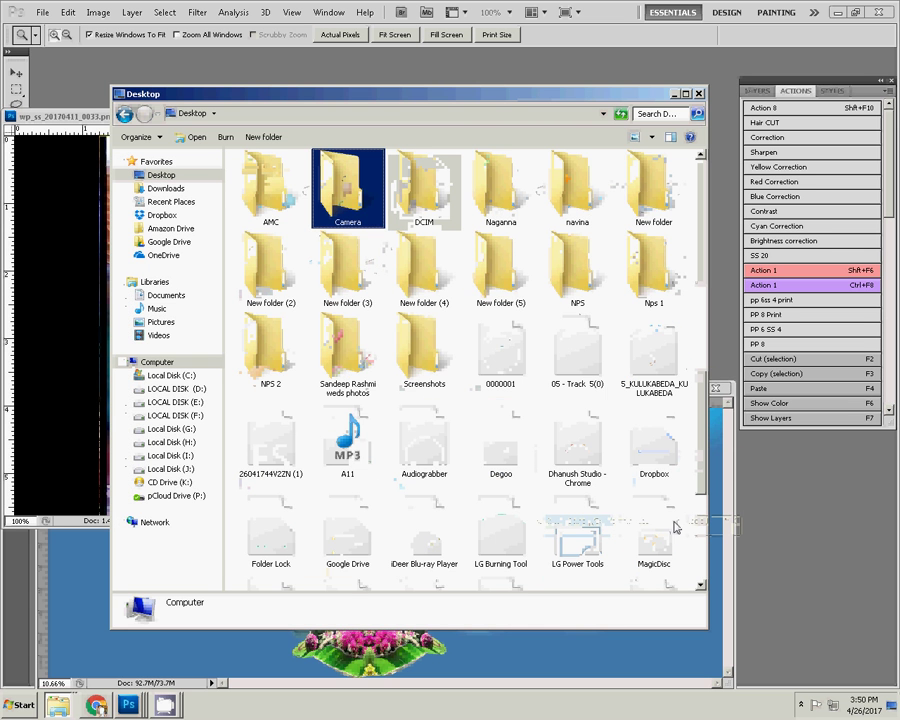
{"action": "double_click", "coordinate": [342, 187]}
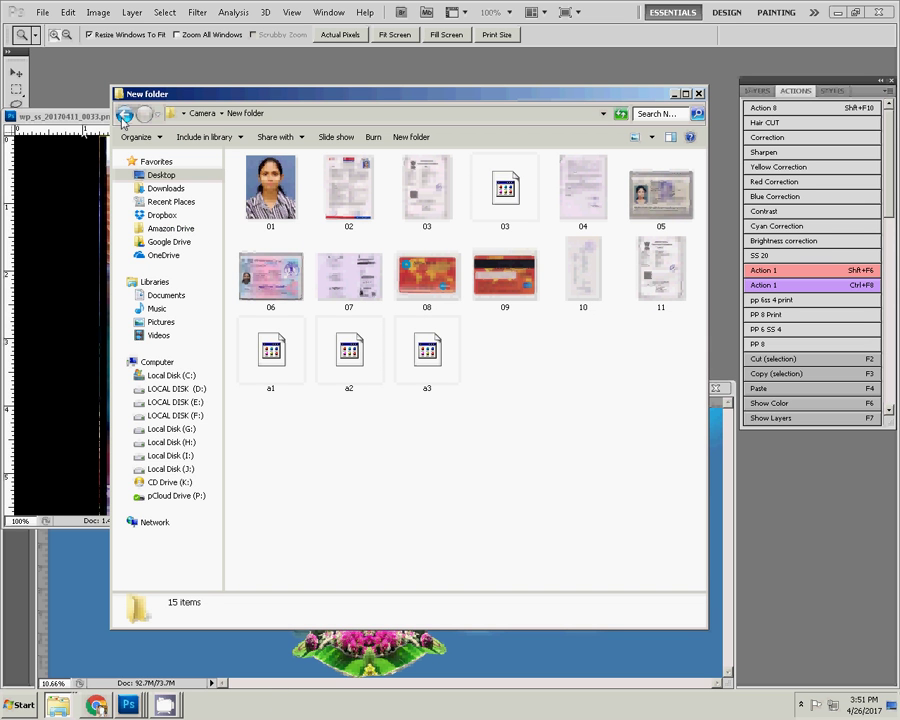
{"action": "key", "text": "BackSpace"}
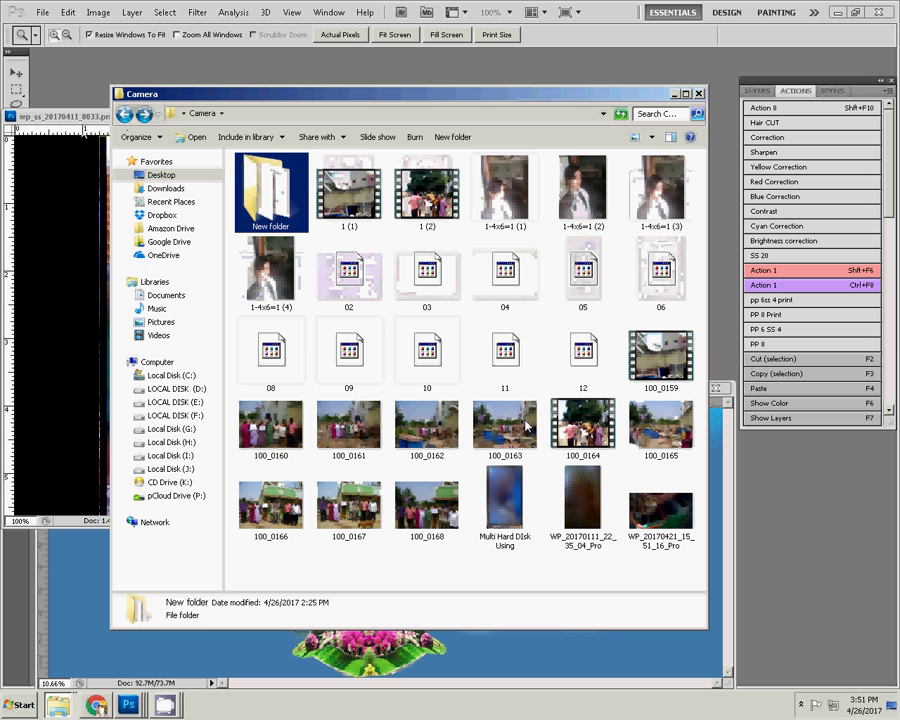
{"action": "left_click", "coordinate": [673, 94]}
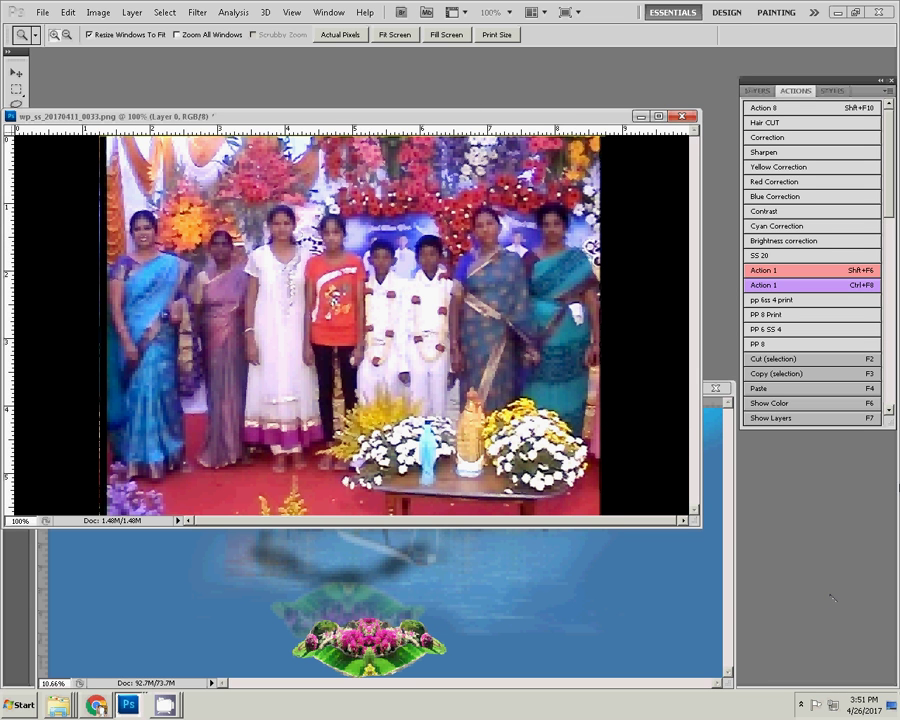
Step: Select the picture area between the black side bars, then close the photo without saving
{"action": "left_click", "coordinate": [325, 323], "text": "alt"}
{"action": "key", "text": "m"}
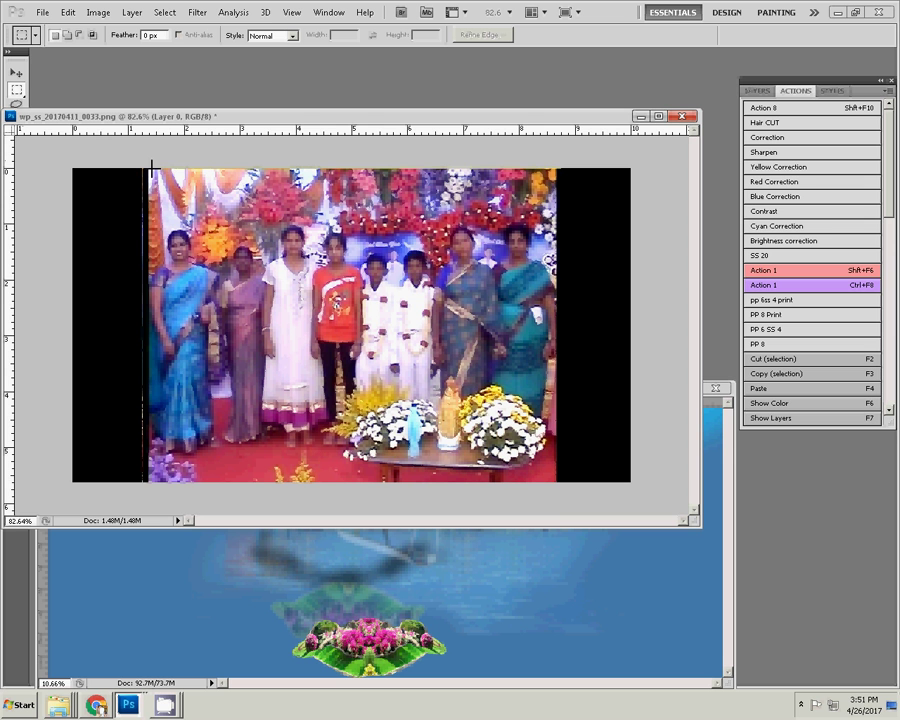
{"action": "left_click_drag", "start_coordinate": [408, 474], "coordinate": [558, 509]}
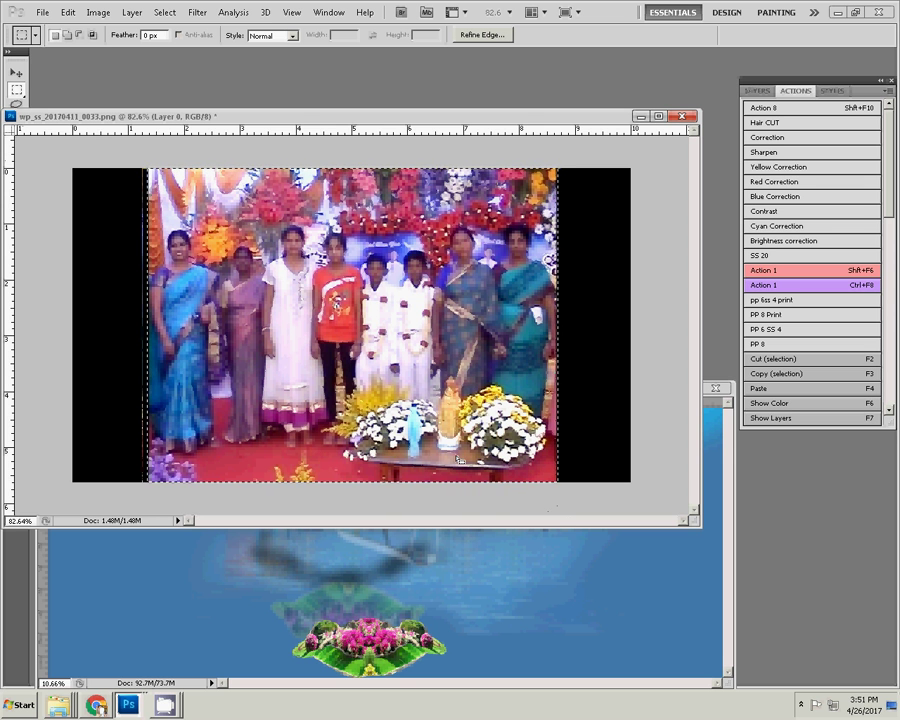
{"action": "key", "text": "ctrl+w"}
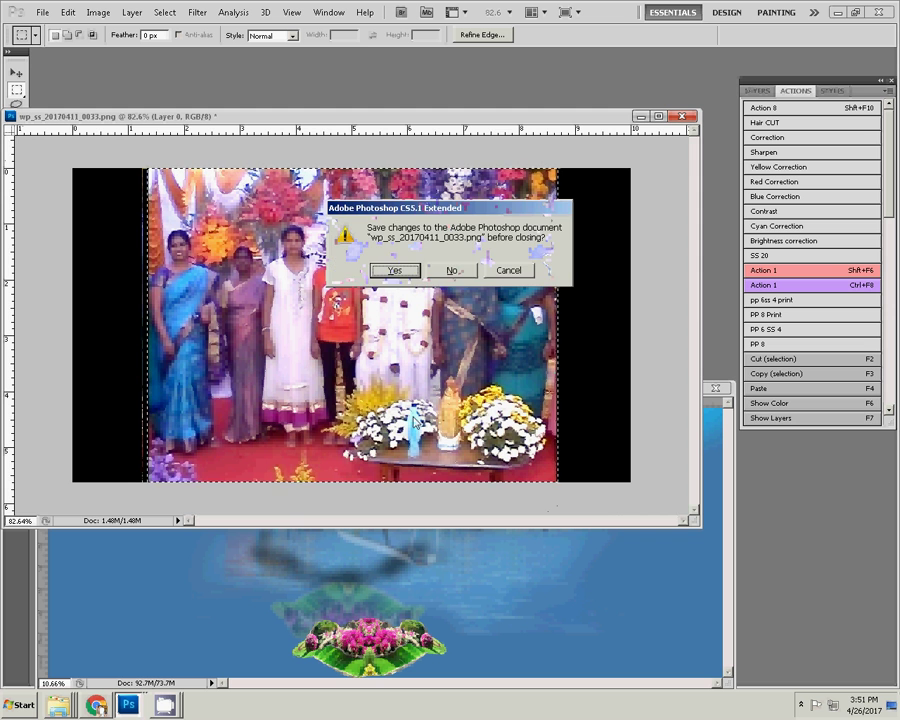
{"action": "left_click", "coordinate": [452, 271]}
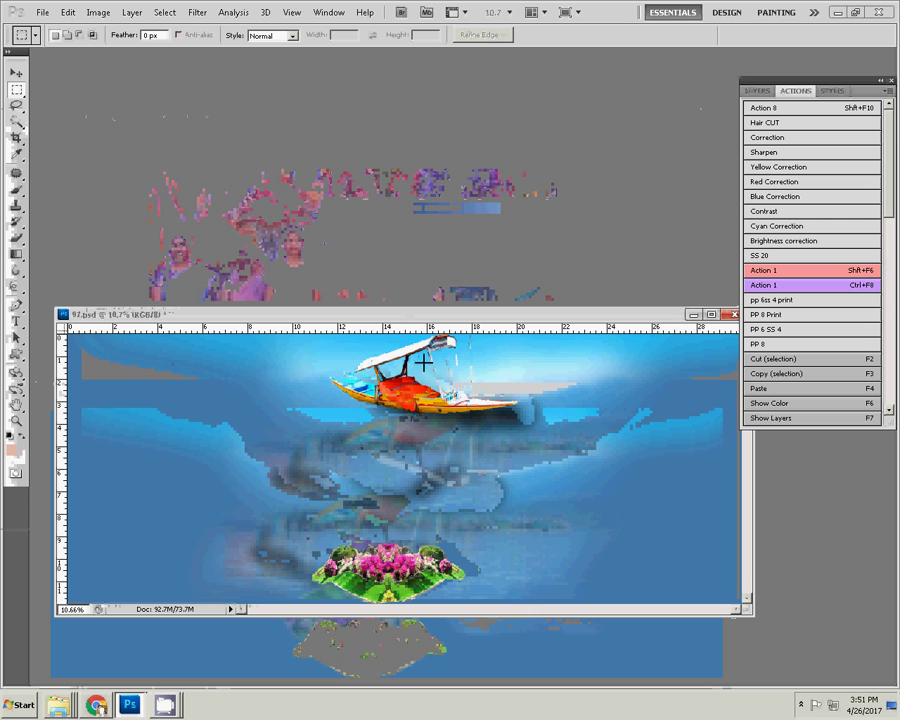
Step: Paste the photo as Layer 1, enlarge it about 241% at top-left, and add a centre vertical guide
{"action": "key", "text": "v"}
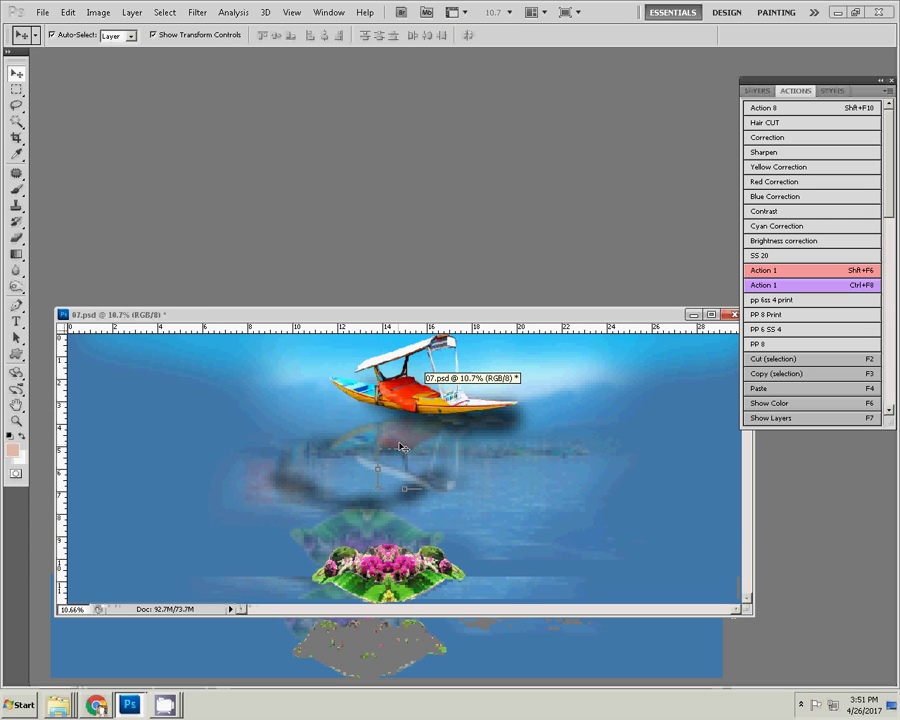
{"action": "key", "text": "ctrl+v"}
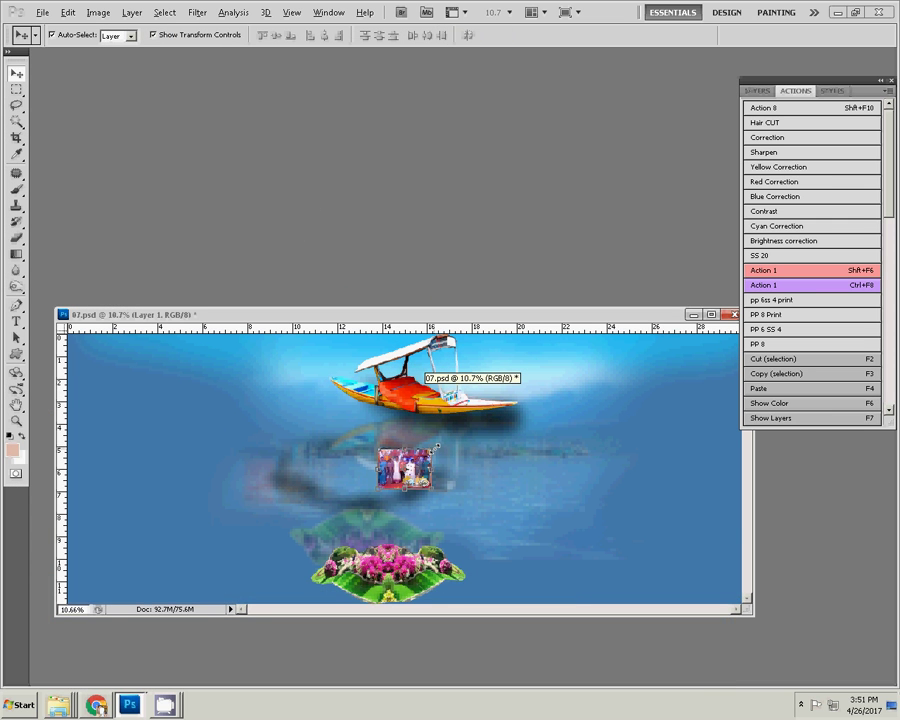
{"action": "left_click_drag", "start_coordinate": [437, 445], "coordinate": [476, 426]}
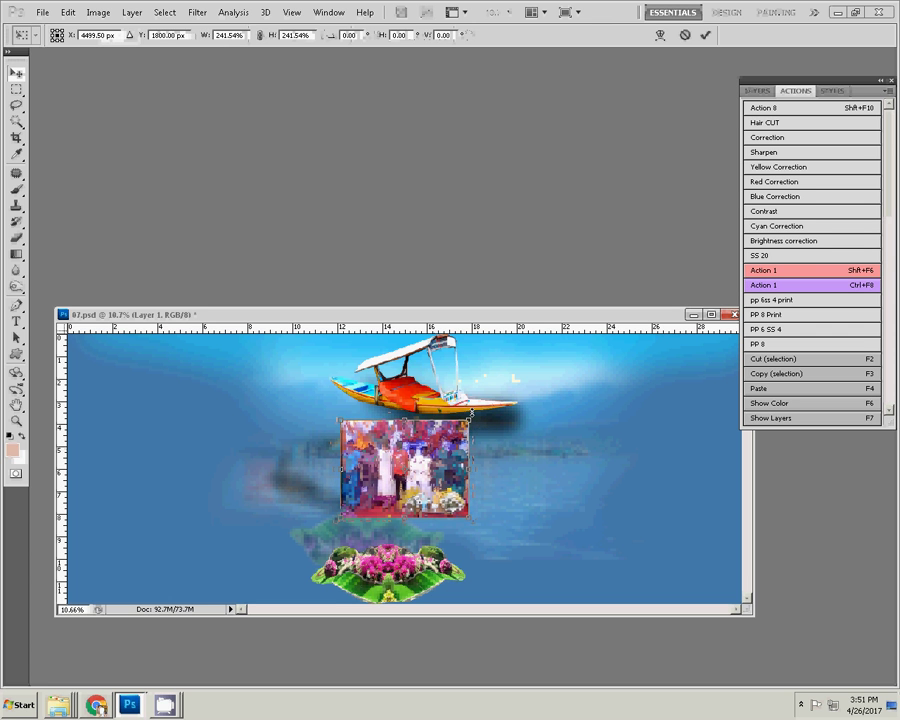
{"action": "key", "text": "Return"}
{"action": "left_click_drag", "start_coordinate": [317, 353], "coordinate": [45, 276]}
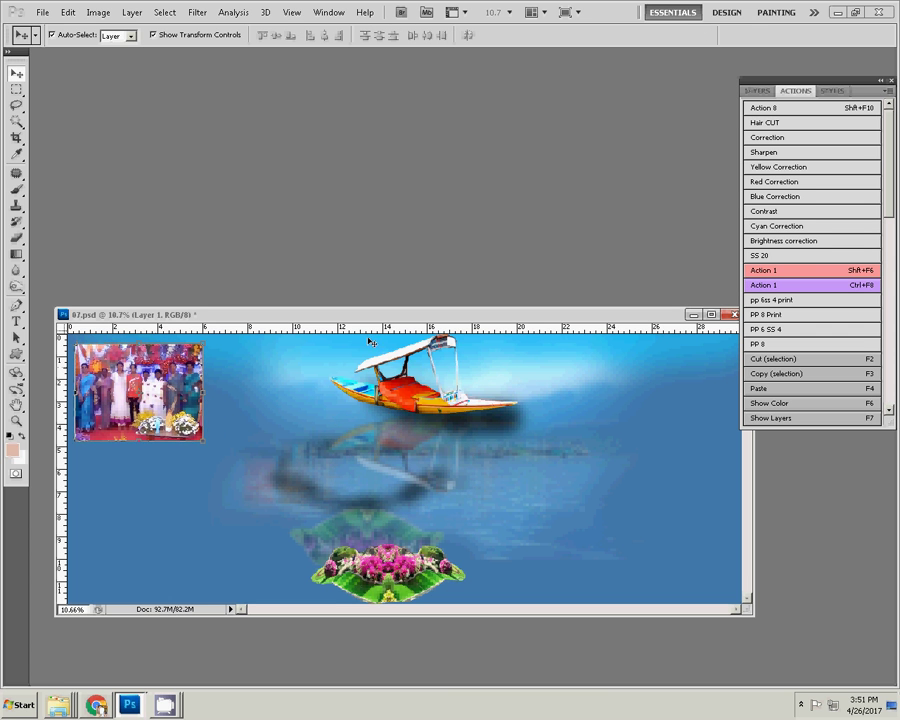
{"action": "left_click_drag", "start_coordinate": [370, 342], "coordinate": [411, 347]}
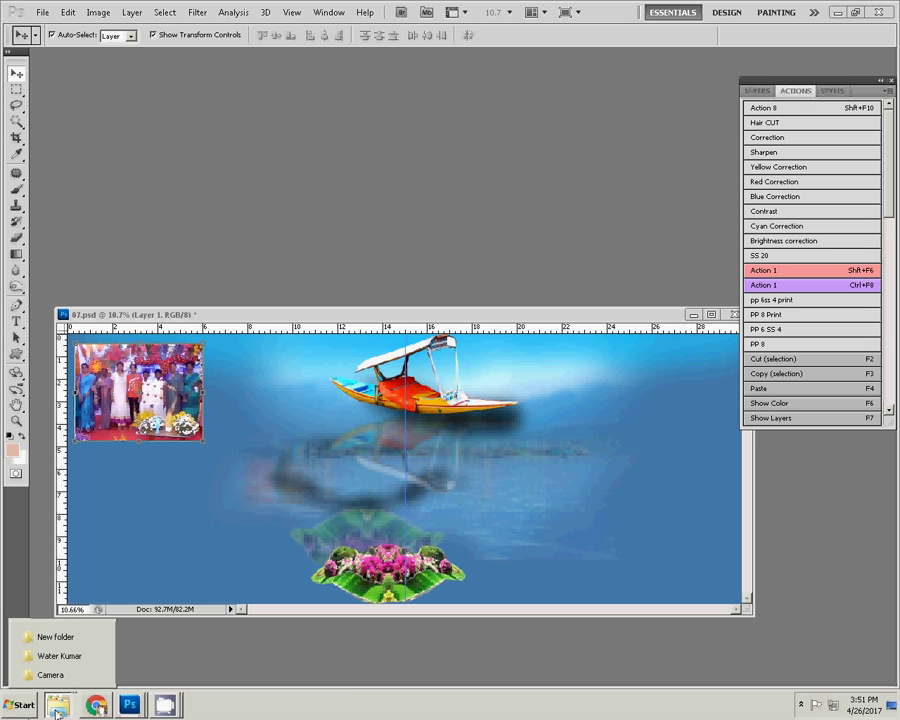
{"action": "mouse_move", "coordinate": [58, 704]}
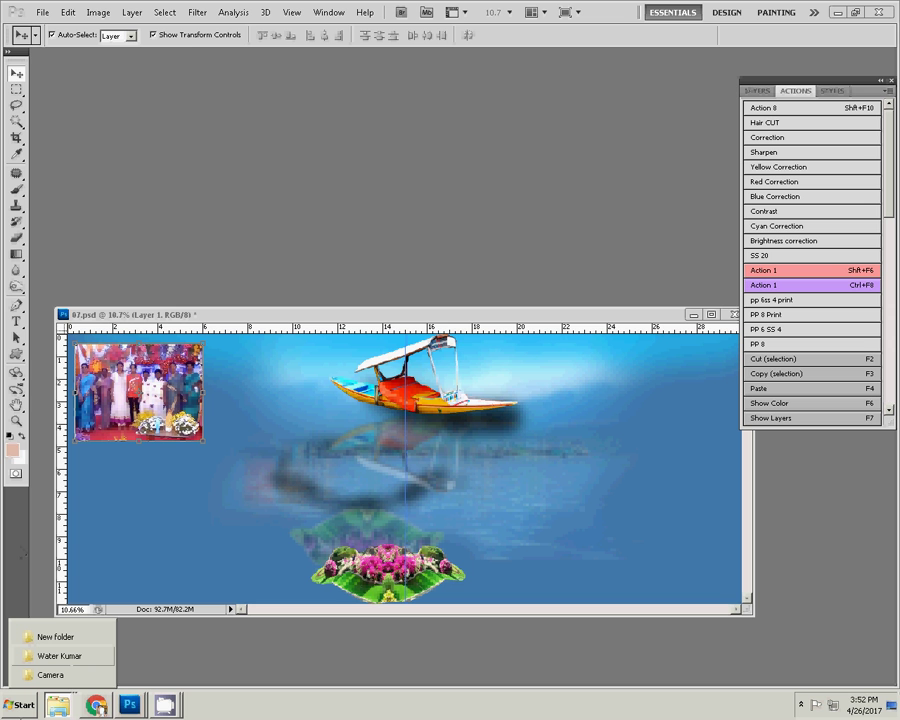
{"action": "mouse_move", "coordinate": [60, 656]}
{"action": "left_click", "coordinate": [56, 659]}
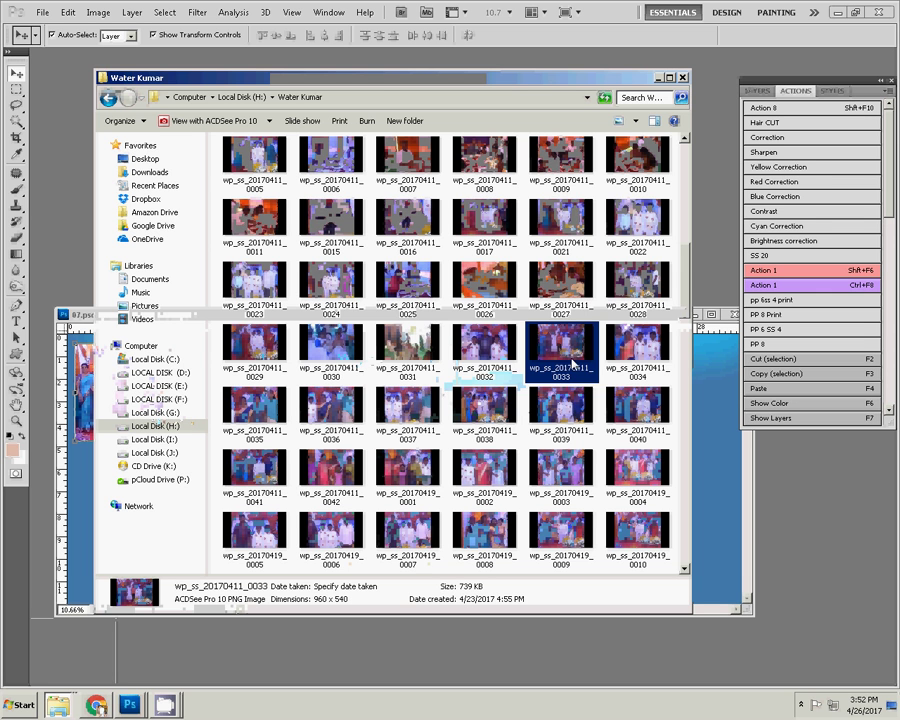
{"action": "key", "text": "Delete"}
{"action": "left_click", "coordinate": [507, 390]}
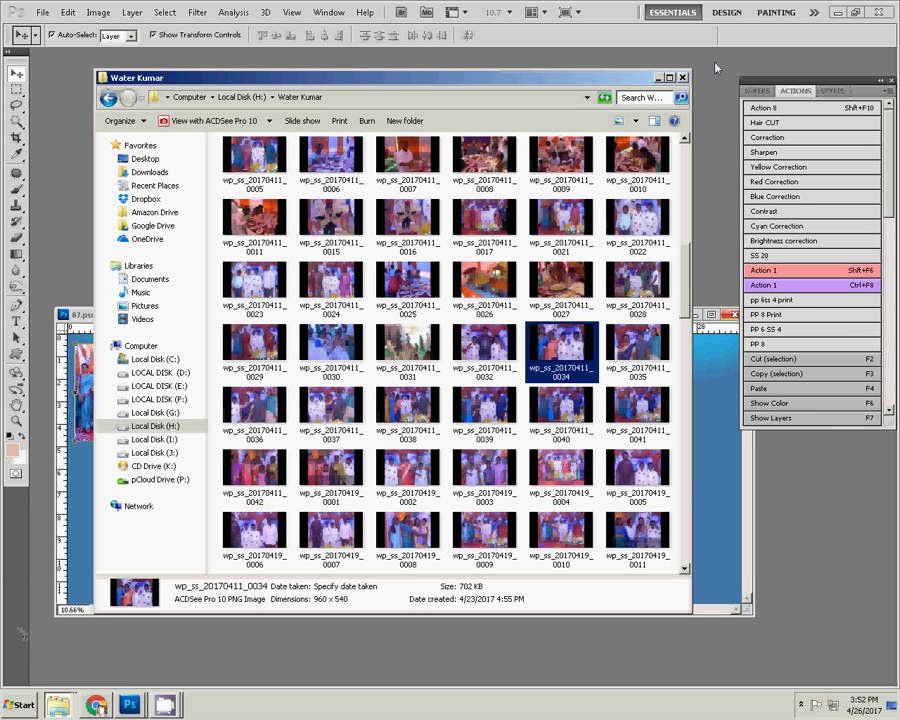
{"action": "left_click_drag", "start_coordinate": [440, 77], "coordinate": [419, 316]}
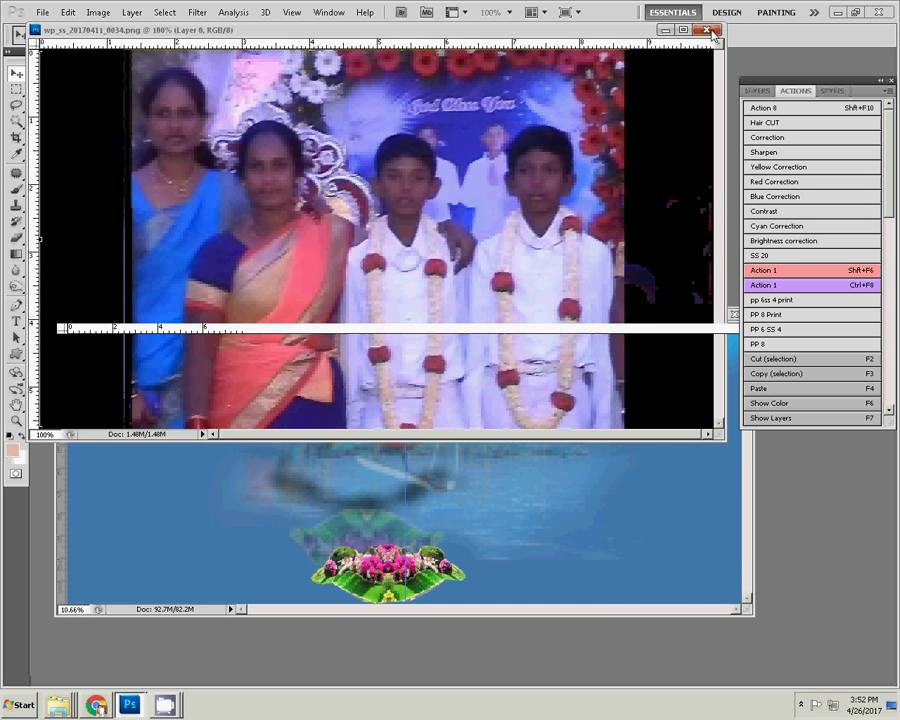
{"action": "left_click", "coordinate": [711, 32]}
{"action": "right_click", "coordinate": [58, 705]}
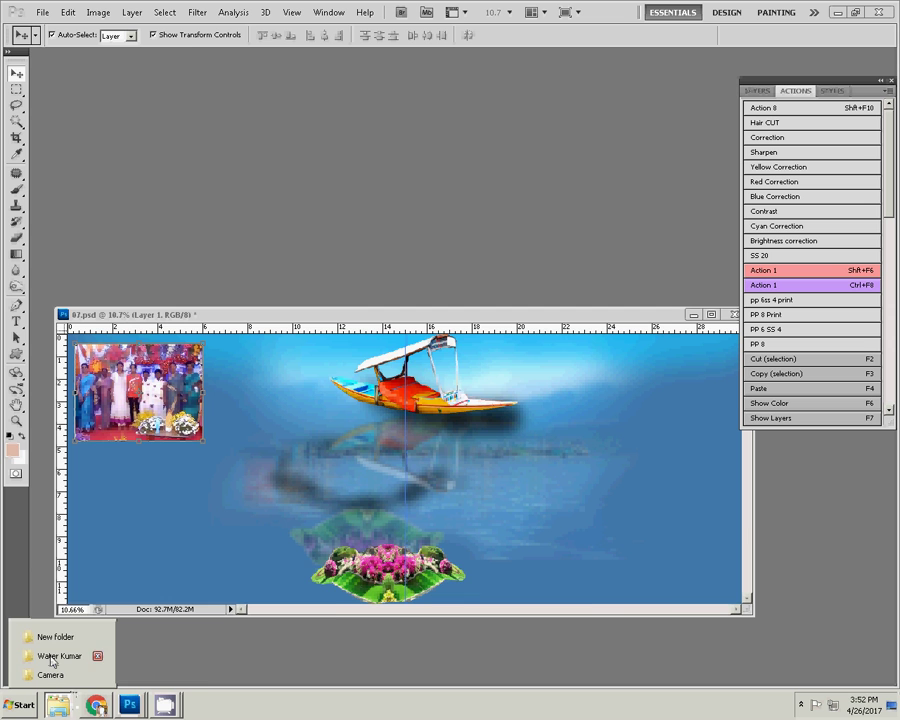
Step: Drag wp_ss_20170411_0032 into Photoshop and preview Color Balance midtones Yellow–Blue at -49
{"action": "left_click", "coordinate": [52, 659]}
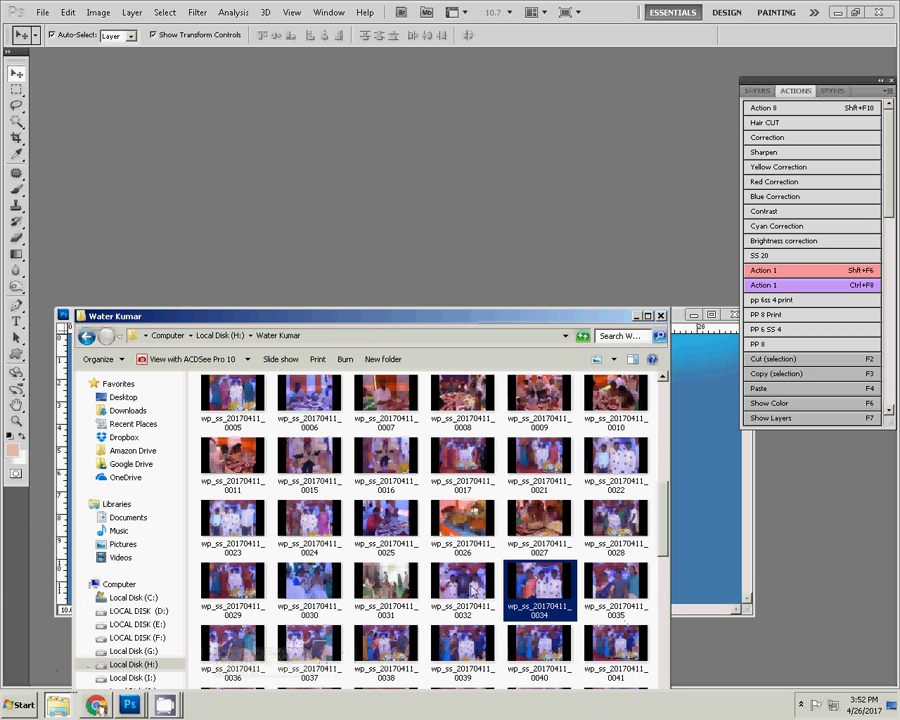
{"action": "left_click", "coordinate": [453, 612]}
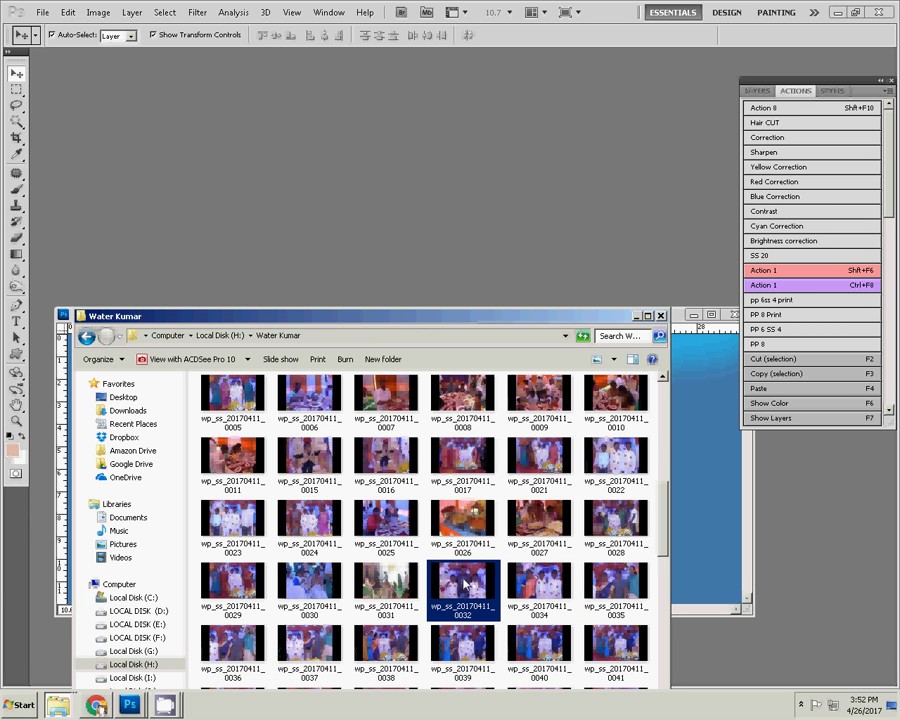
{"action": "left_click_drag", "start_coordinate": [453, 612], "coordinate": [535, 172]}
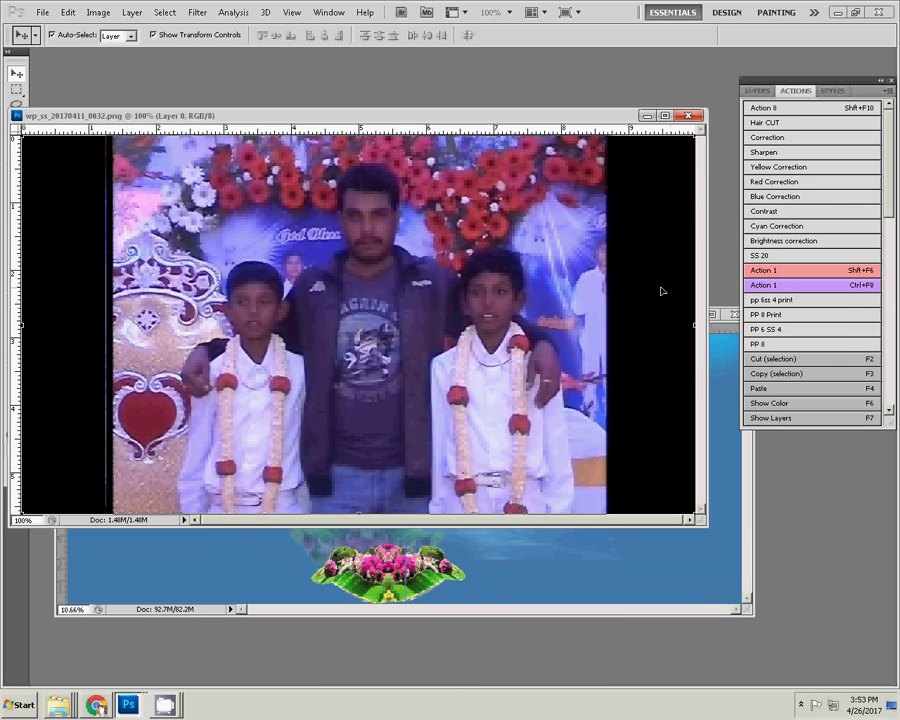
{"action": "key", "text": "ctrl+b"}
{"action": "left_click_drag", "start_coordinate": [664, 308], "coordinate": [629, 307]}
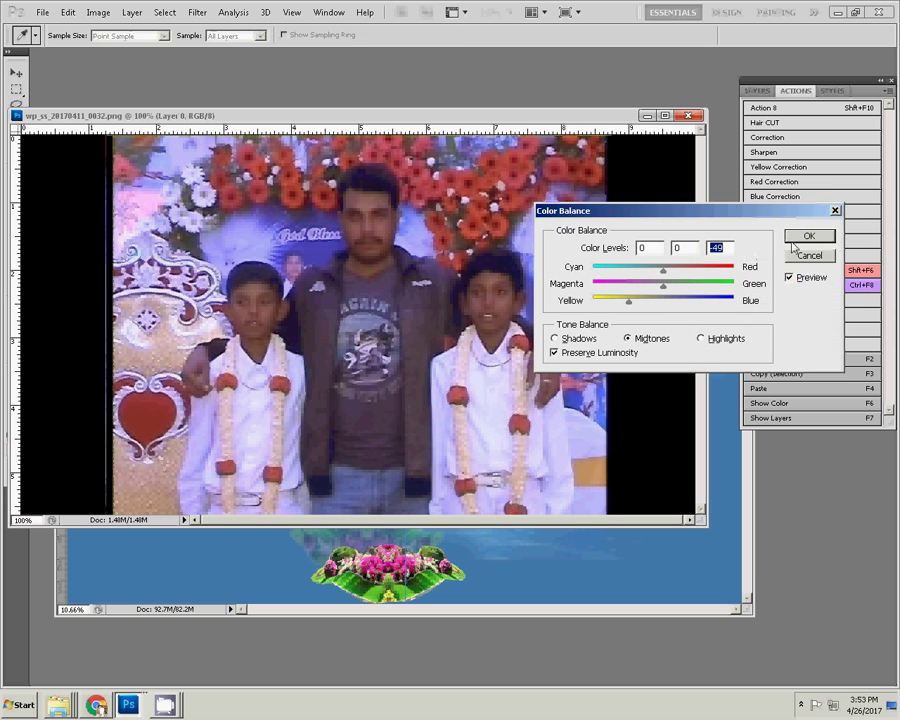
Step: Apply the midtone colour balance, run the recorded action, copy the picture, and close without saving
{"action": "left_click", "coordinate": [809, 237]}
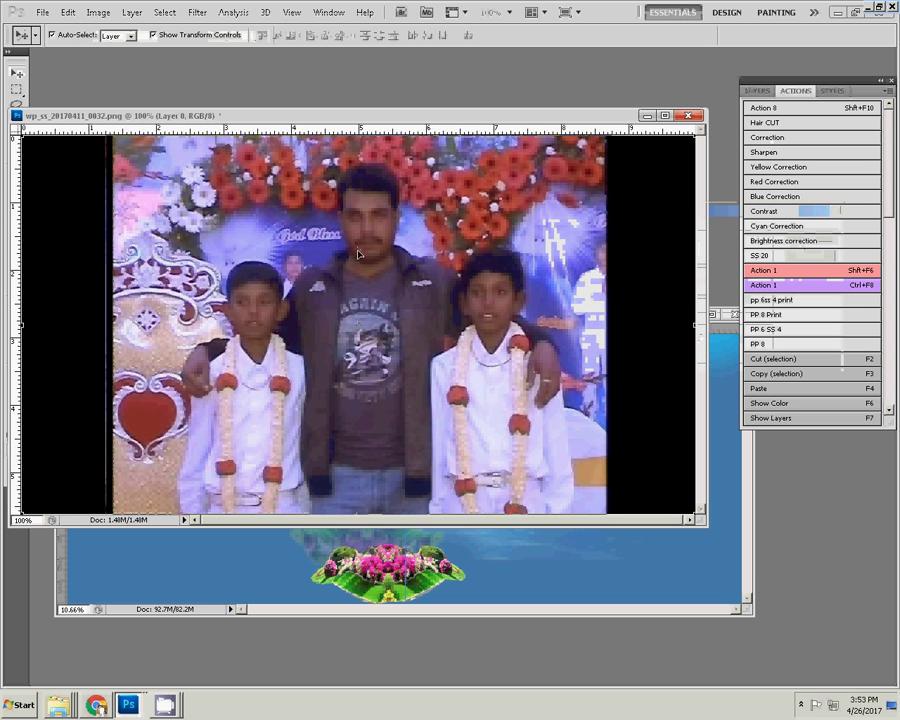
{"action": "key", "text": "shift+F6"}
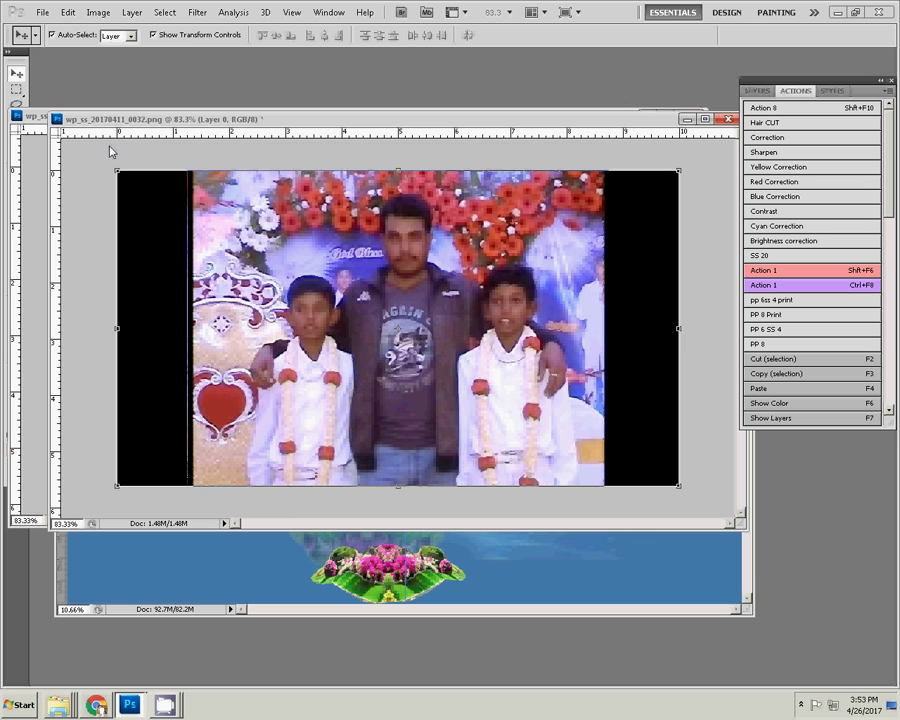
{"action": "left_click", "coordinate": [16, 90]}
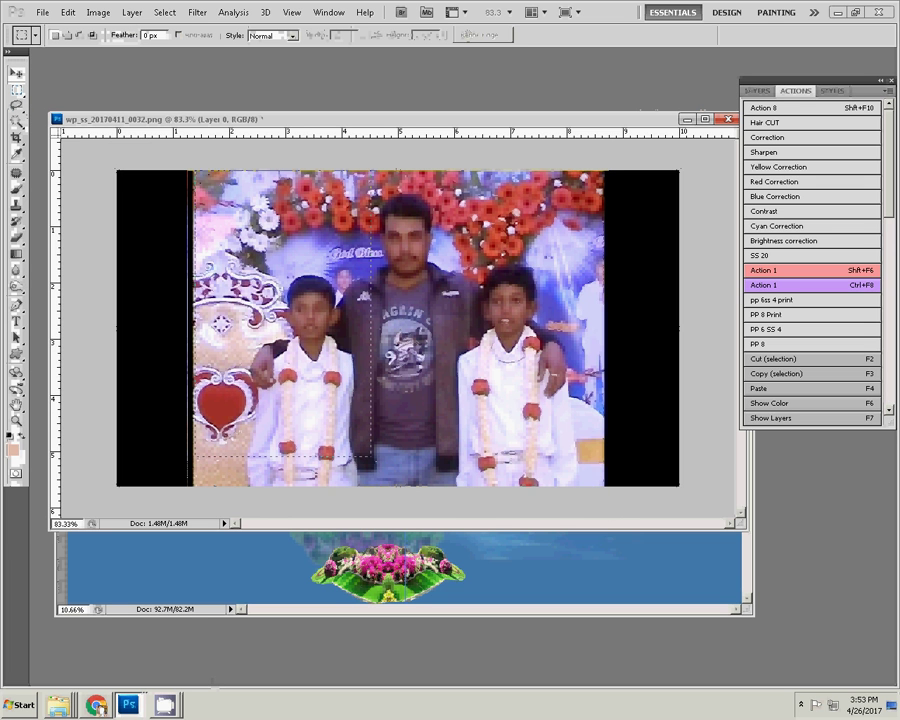
{"action": "key", "text": "ctrl+a"}
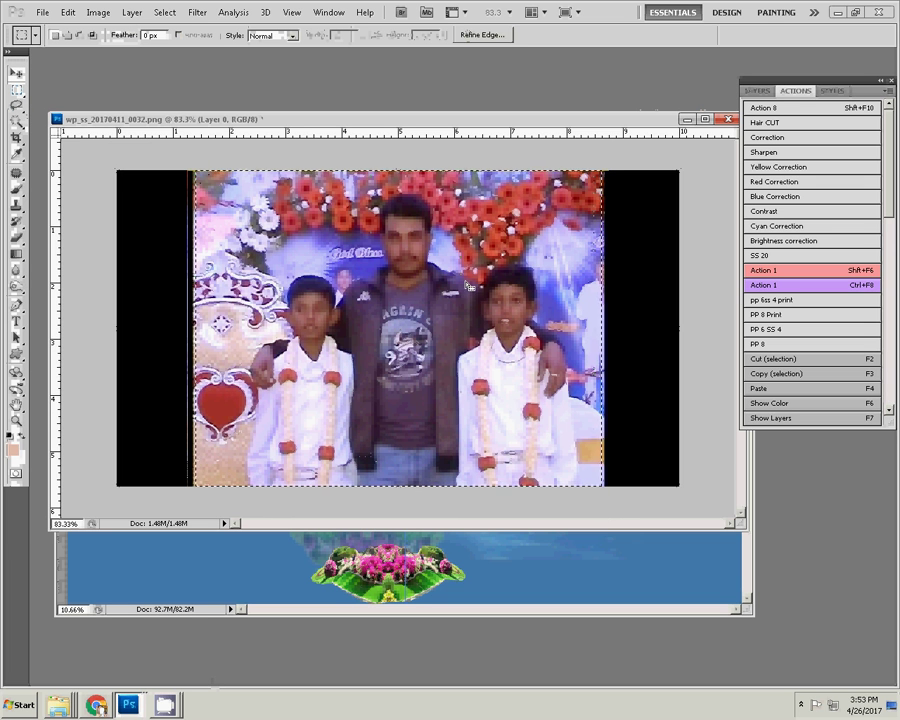
{"action": "key", "text": "ctrl+w"}
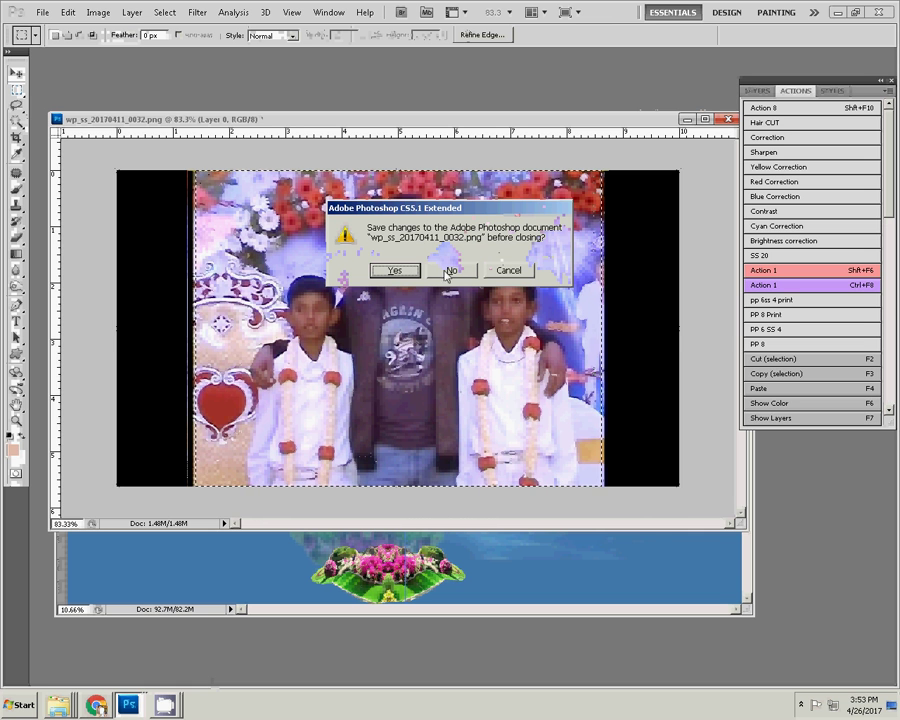
{"action": "left_click", "coordinate": [450, 270]}
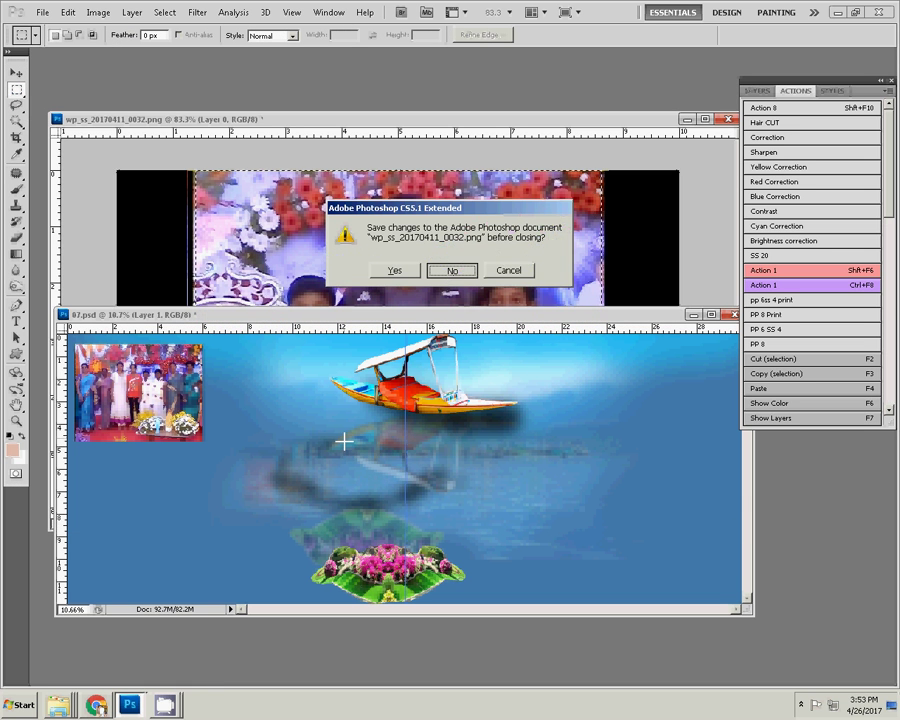
Step: Paste the 0032 photo as Layer 2, enlarged about 222%, beside the first photo at top-left
{"action": "key", "text": "ctrl+v"}
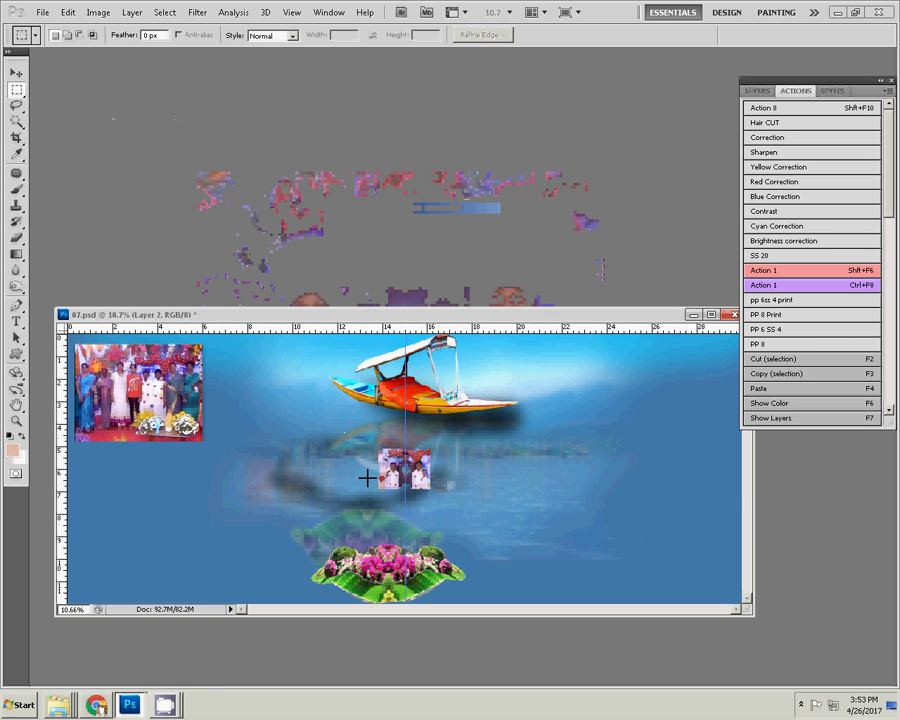
{"action": "key", "text": "v"}
{"action": "mouse_move", "coordinate": [404, 468]}
{"action": "left_mouse_down"}
{"action": "mouse_move", "coordinate": [249, 371]}
{"action": "mouse_move", "coordinate": [258, 392]}
{"action": "mouse_move", "coordinate": [316, 348]}
{"action": "left_mouse_up"}
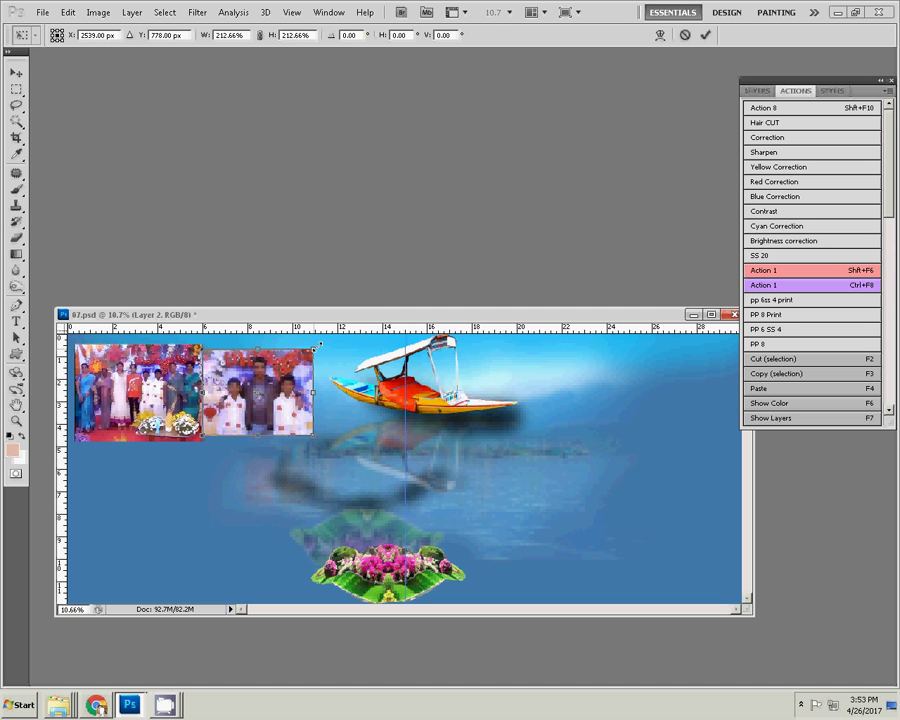
{"action": "left_click_drag", "start_coordinate": [230, 378], "coordinate": [238, 378]}
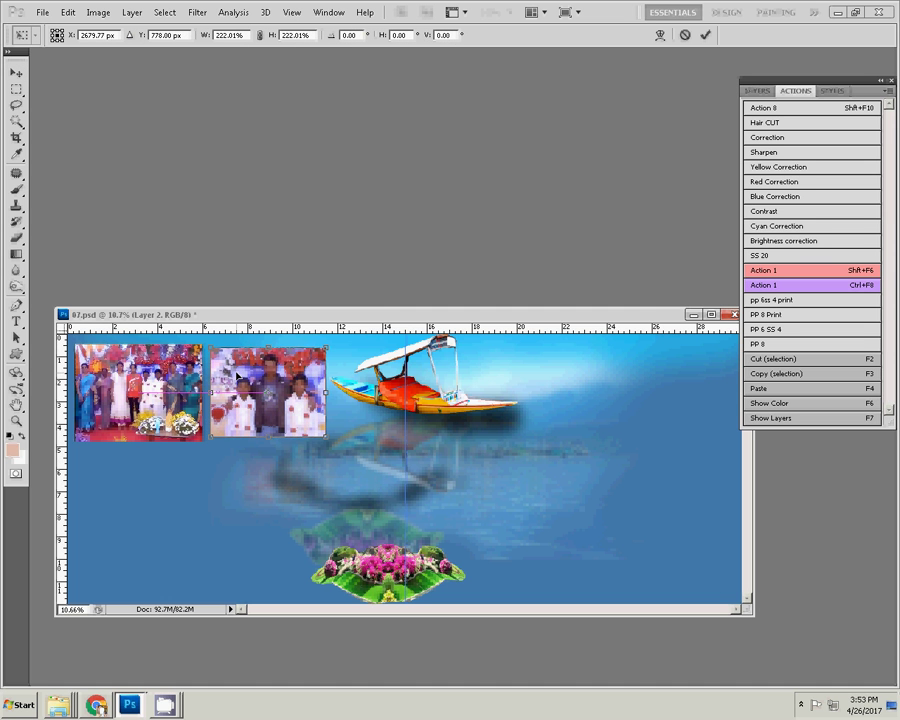
{"action": "left_click", "coordinate": [705, 34]}
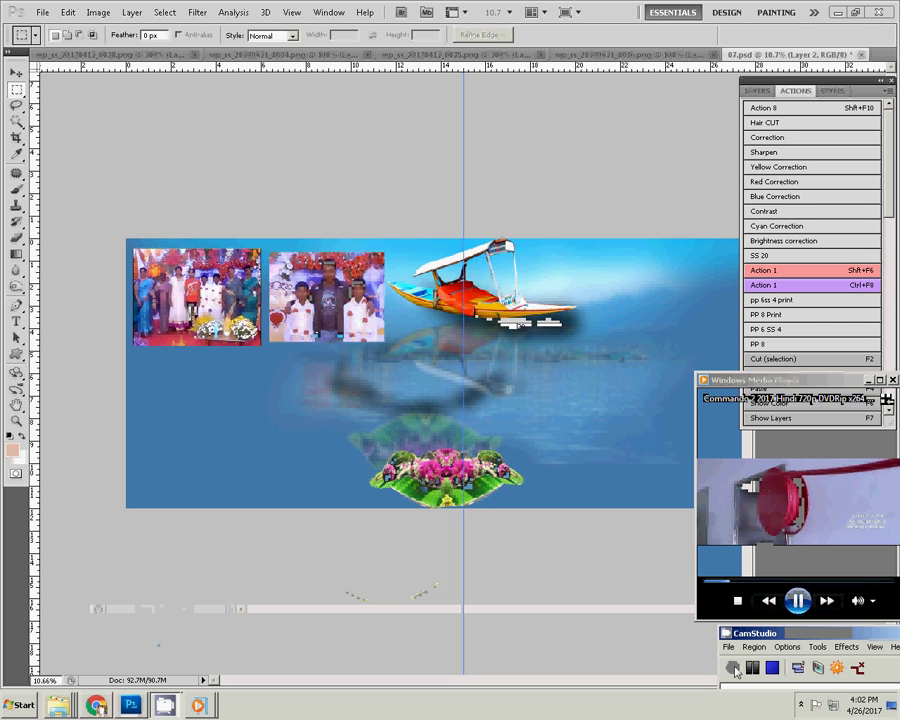
{"action": "left_click", "coordinate": [735, 668]}
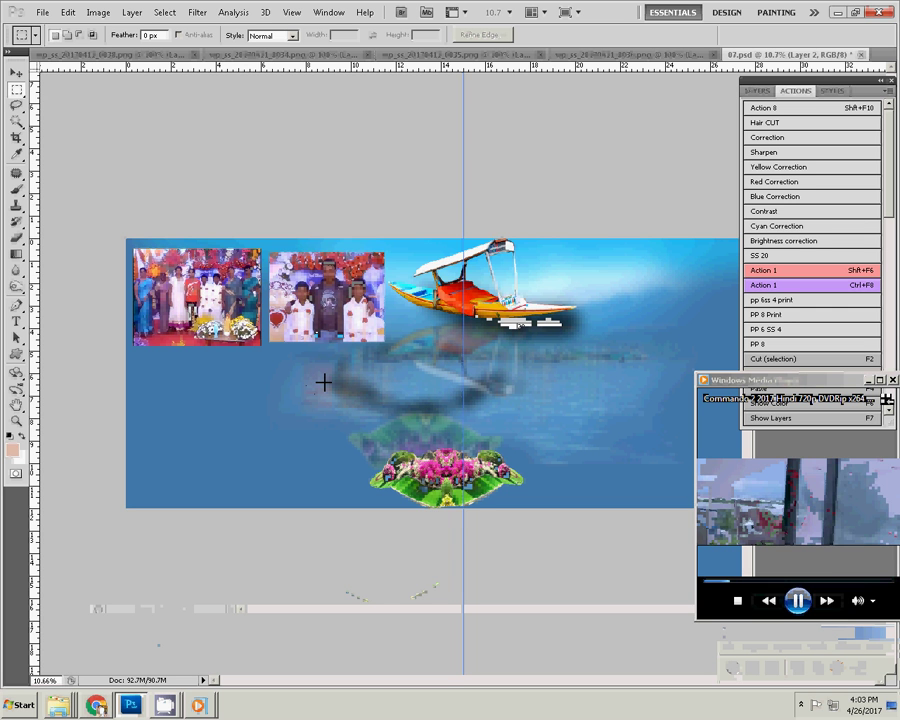
Step: Paste the copied event photo as Layer 4 and drag it above-left of the flowers
{"action": "key", "text": "ctrl+v"}
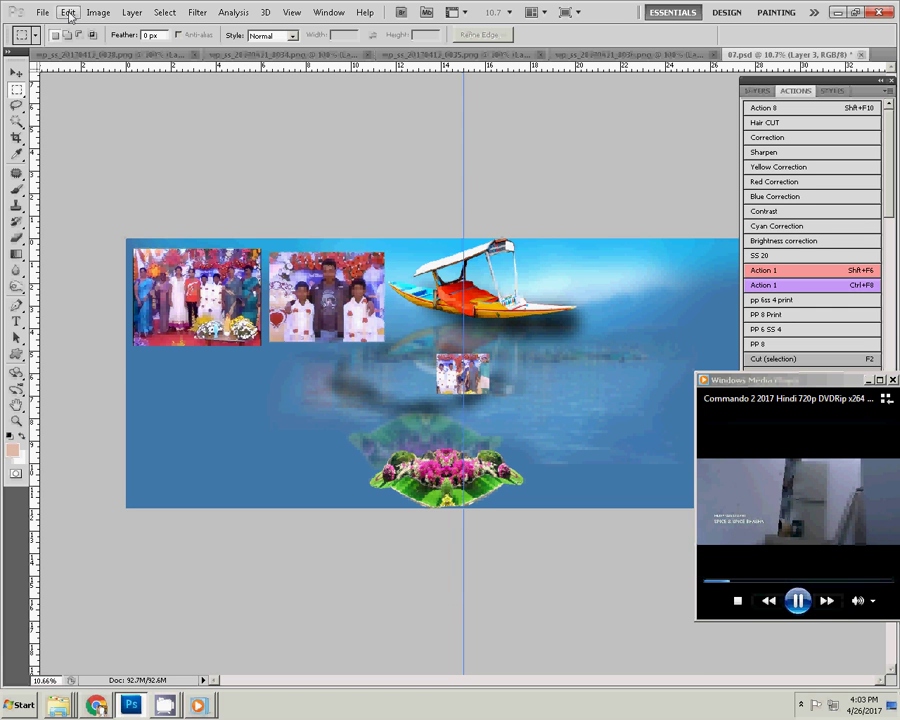
{"action": "left_click", "coordinate": [66, 12]}
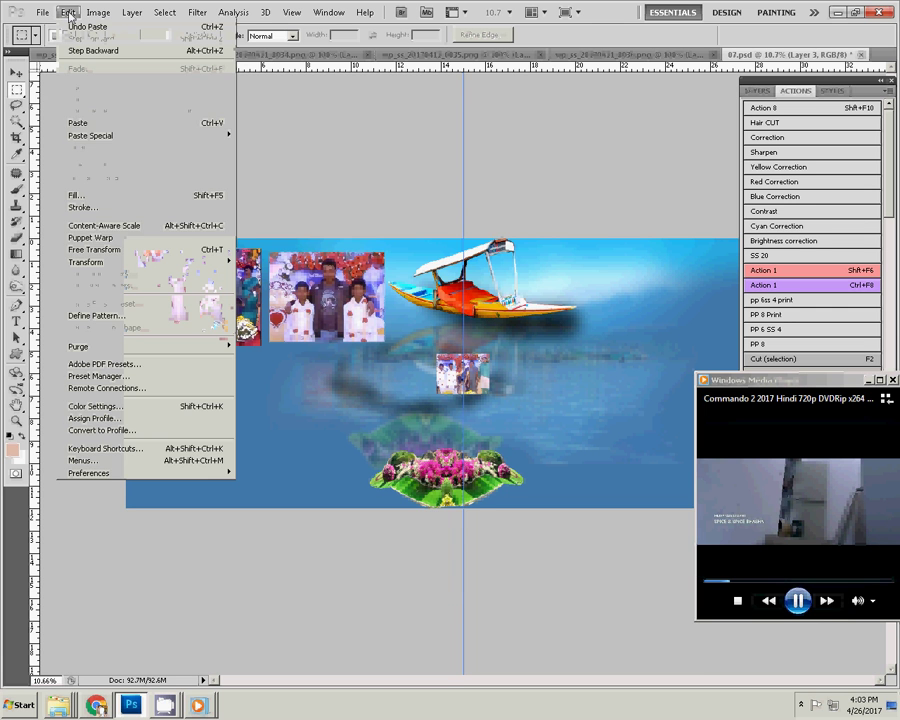
{"action": "left_click", "coordinate": [77, 123]}
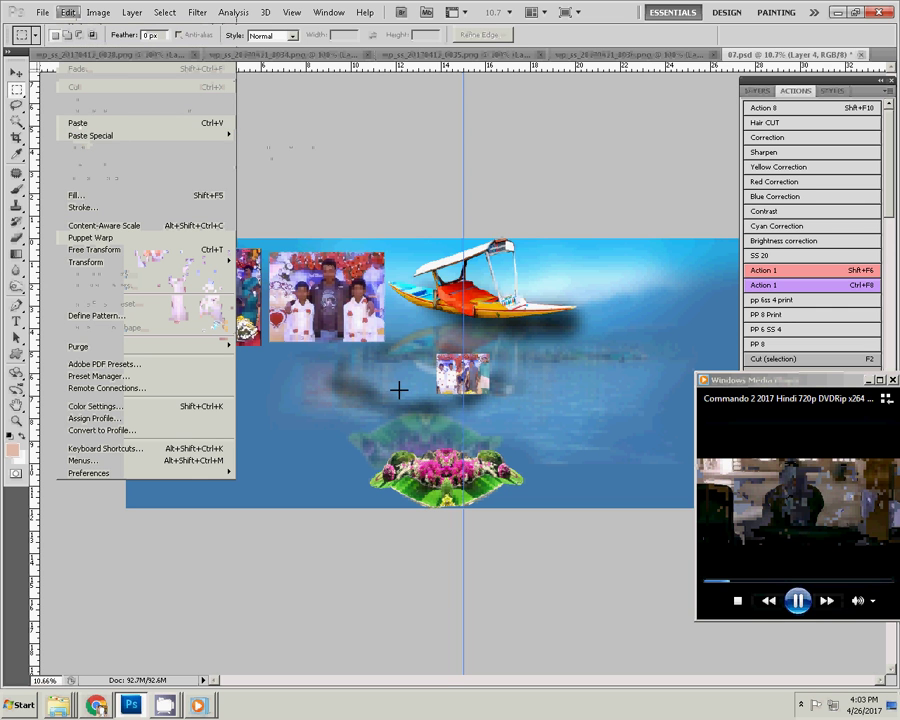
{"action": "key", "text": "v"}
{"action": "mouse_move", "coordinate": [455, 365]}
{"action": "left_mouse_down"}
{"action": "mouse_move", "coordinate": [330, 397]}
{"action": "mouse_move", "coordinate": [227, 396]}
{"action": "left_mouse_up"}
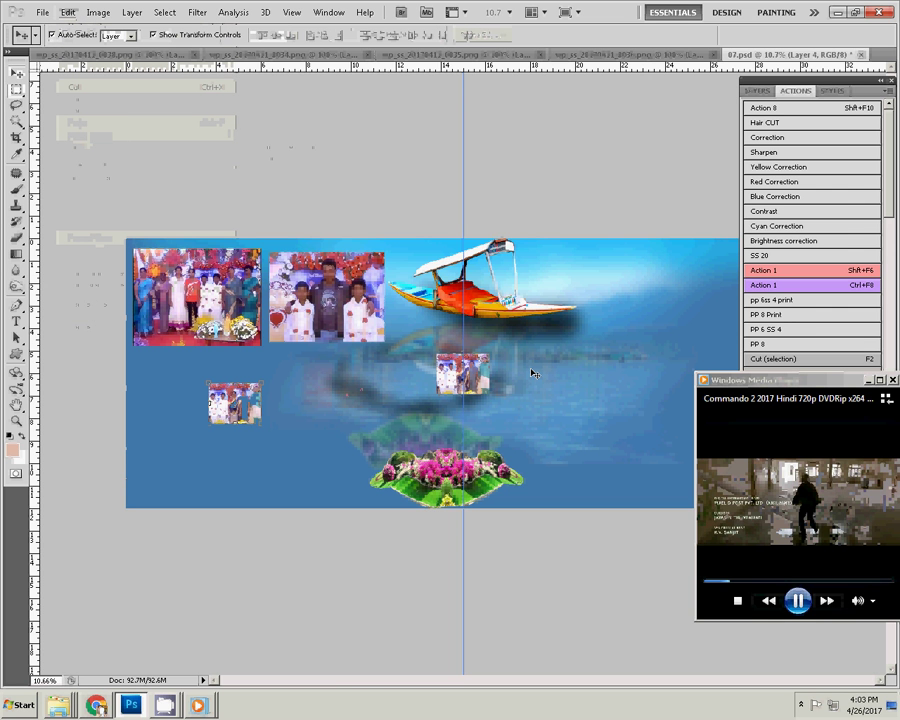
Step: Reposition the small pasted photo left of the page centre
{"action": "left_click", "coordinate": [481, 372]}
{"action": "left_click", "coordinate": [484, 377]}
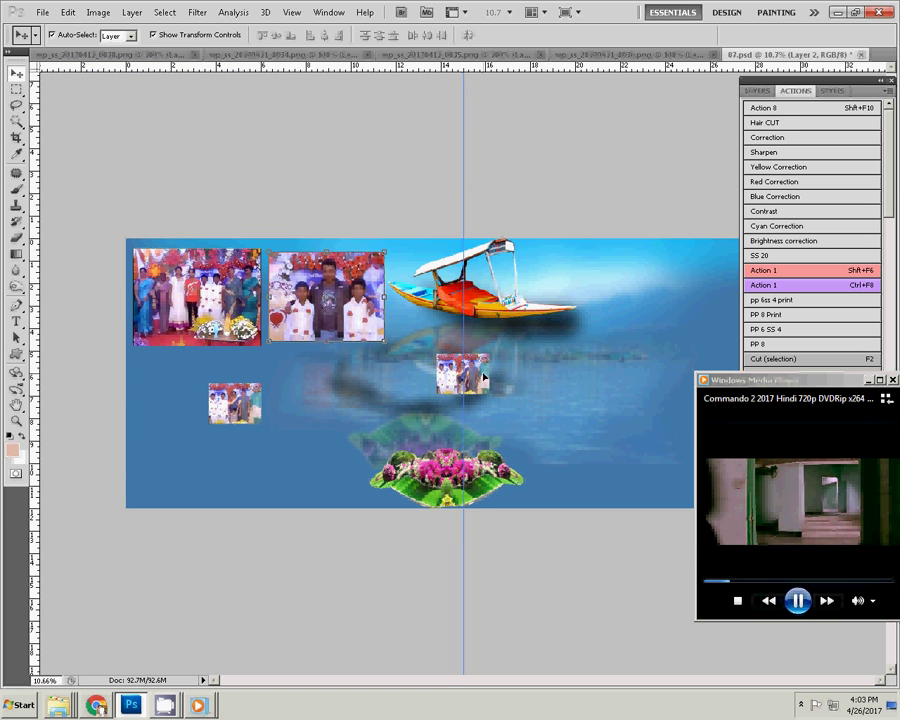
{"action": "mouse_move", "coordinate": [484, 377]}
{"action": "left_mouse_down"}
{"action": "mouse_move", "coordinate": [240, 405]}
{"action": "mouse_move", "coordinate": [339, 408]}
{"action": "left_mouse_up"}
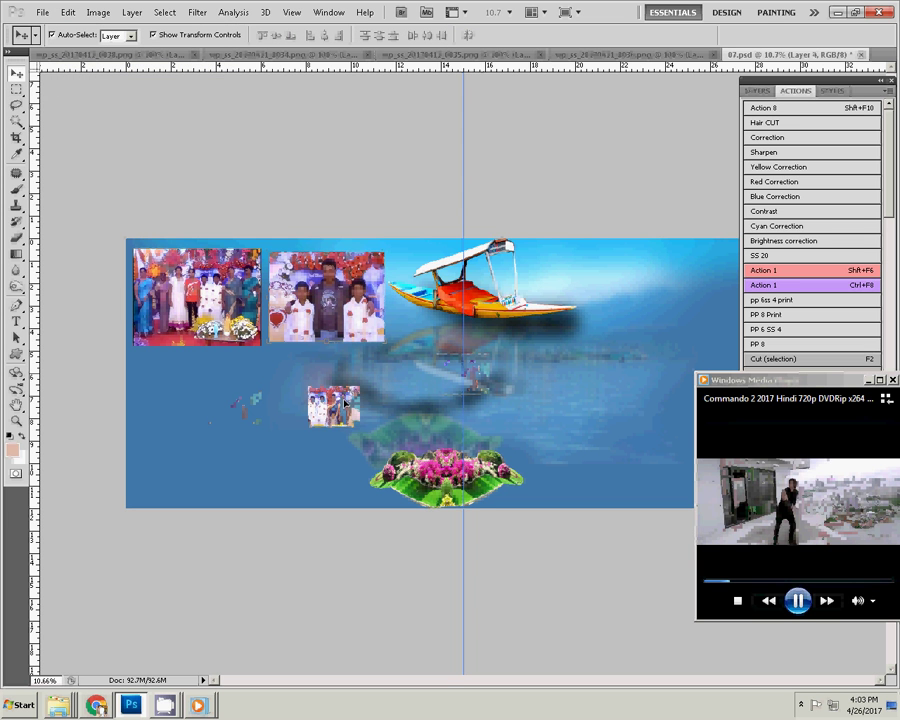
{"action": "right_click", "coordinate": [58, 705]}
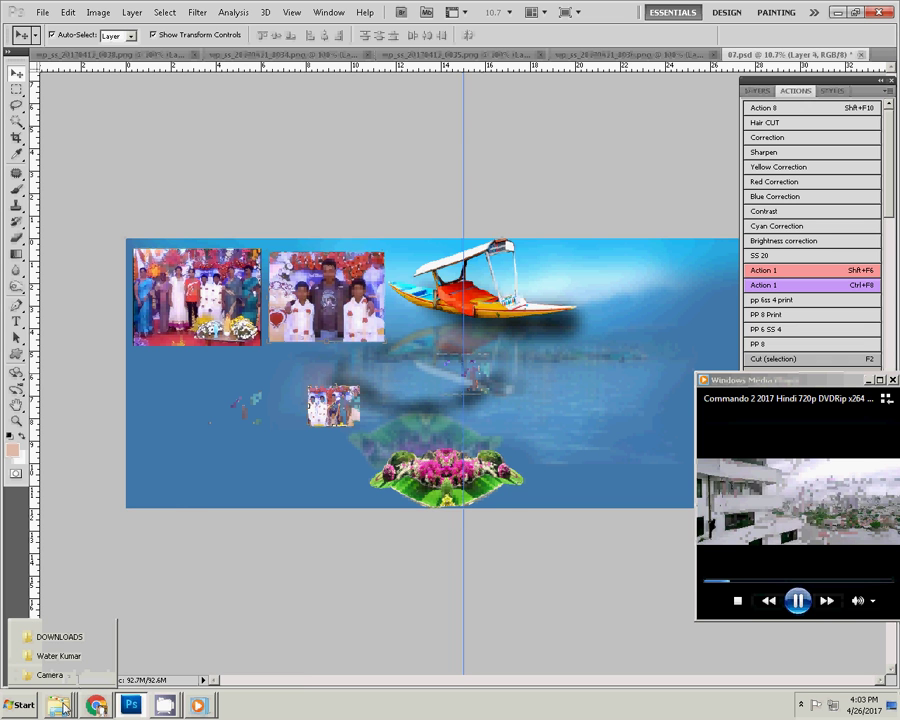
{"action": "left_click", "coordinate": [55, 637]}
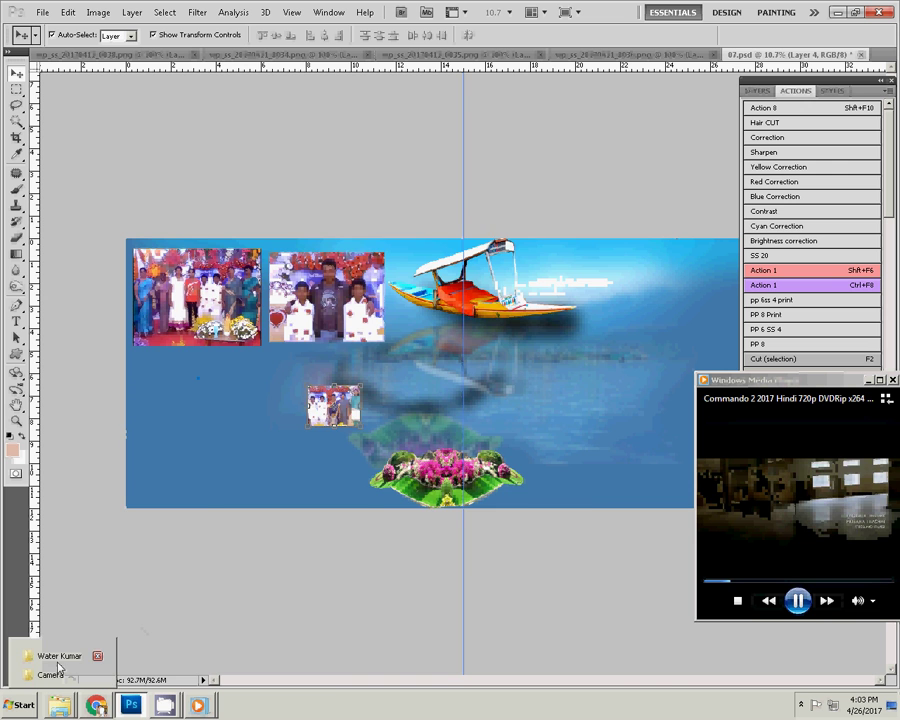
{"action": "left_click", "coordinate": [58, 657]}
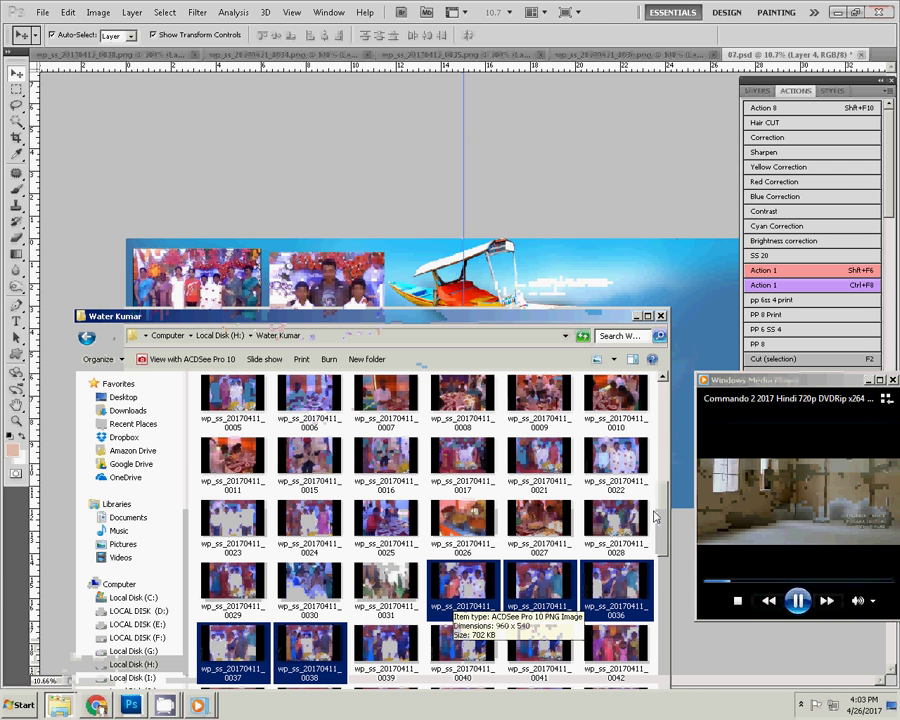
{"action": "left_click", "coordinate": [600, 27]}
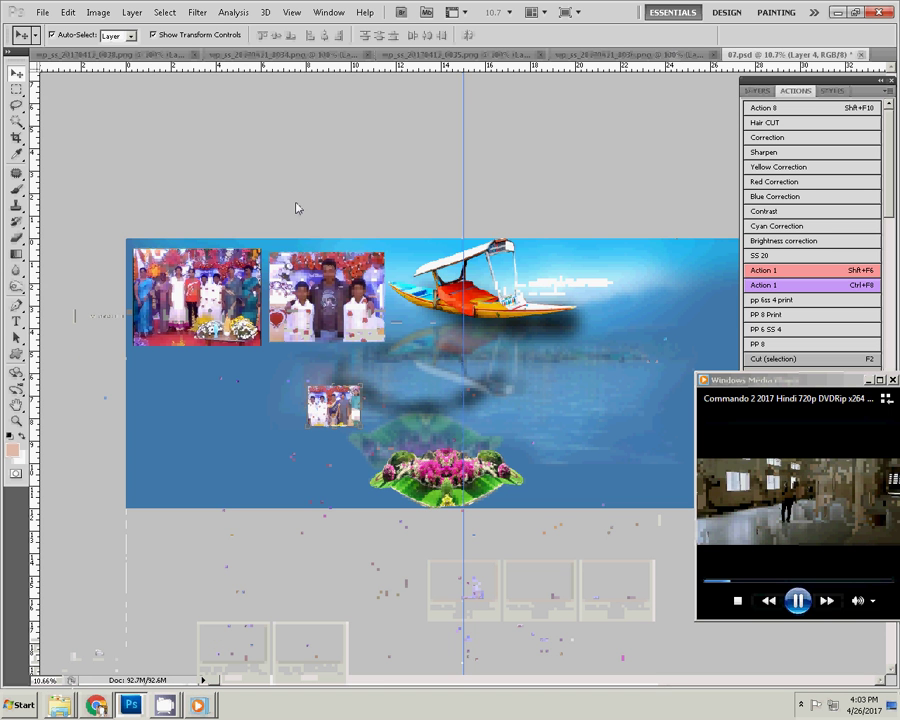
{"action": "key", "text": "ctrl+shift+Tab"}
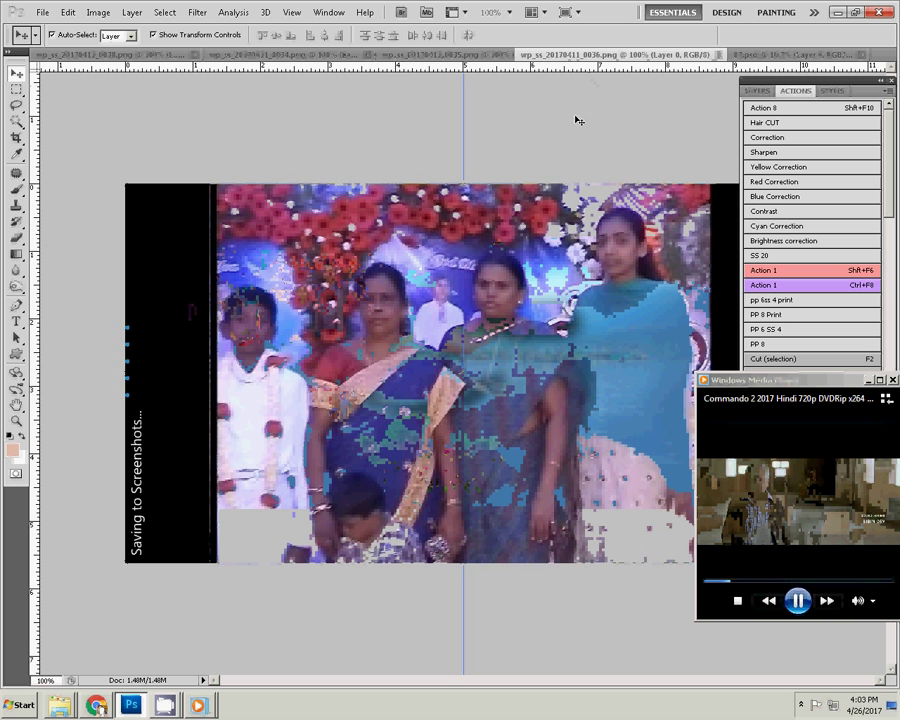
Step: Close the wp_ss_20170411_0034 and 0038 photo documents, leaving the album page open
{"action": "key", "text": "ctrl+Tab"}
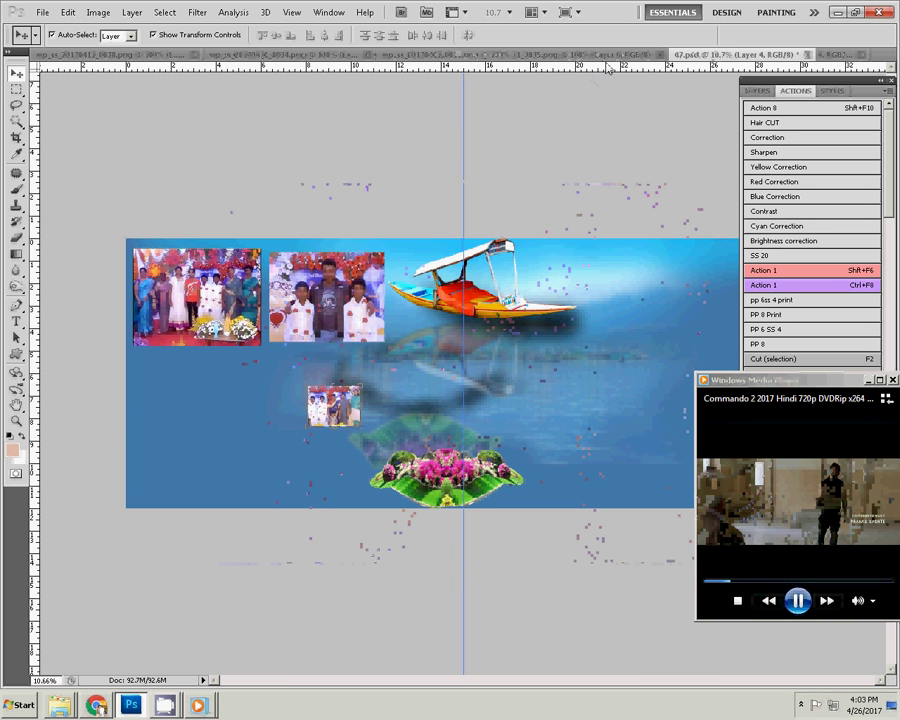
{"action": "key", "text": "ctrl+shift+Tab"}
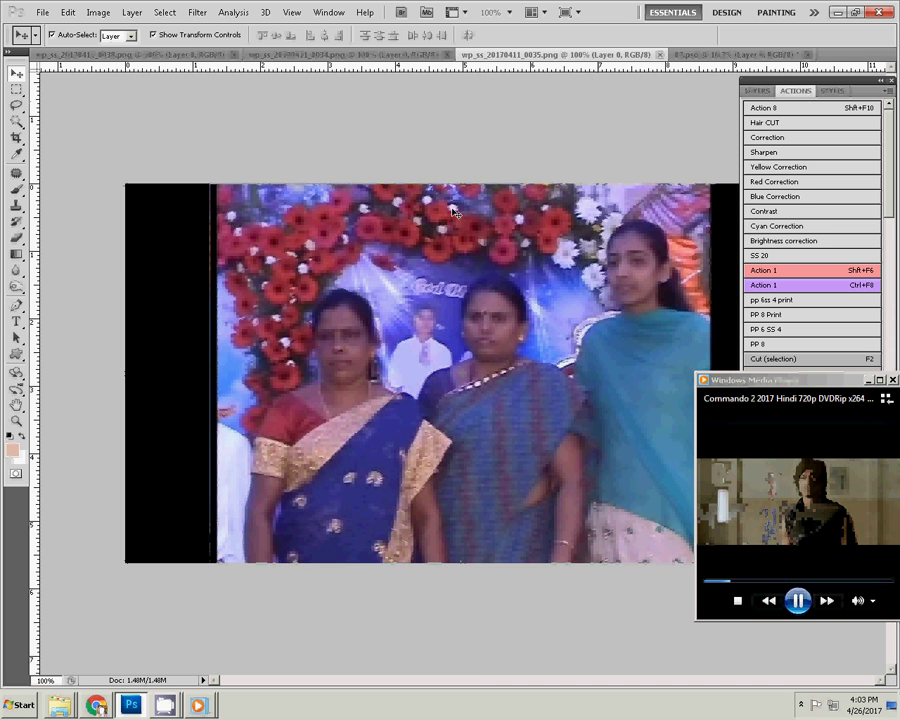
{"action": "key", "text": "ctrl+Tab"}
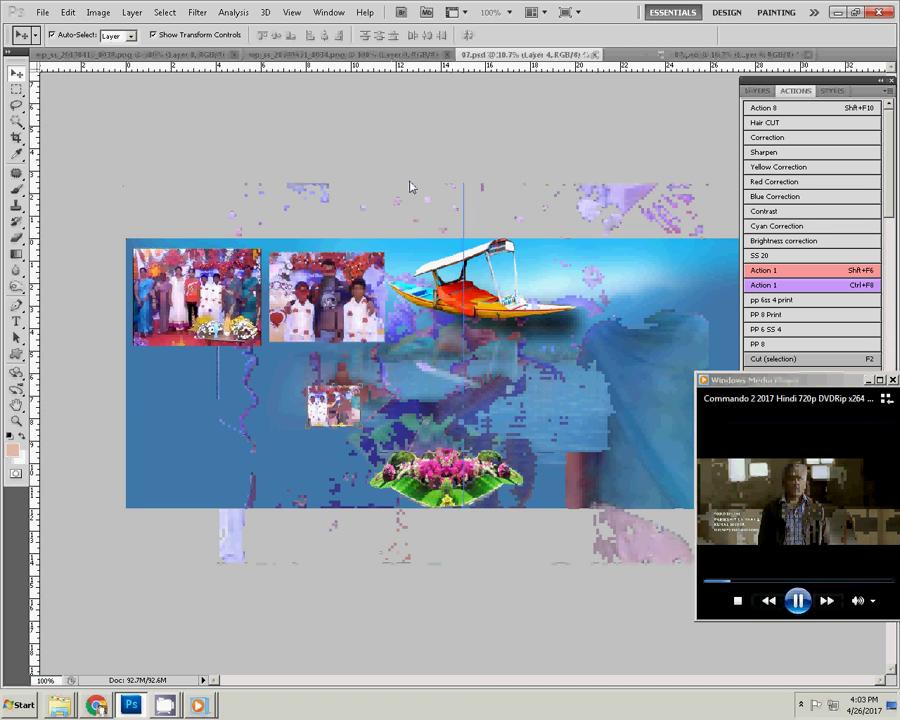
{"action": "key", "text": "ctrl+shift+Tab"}
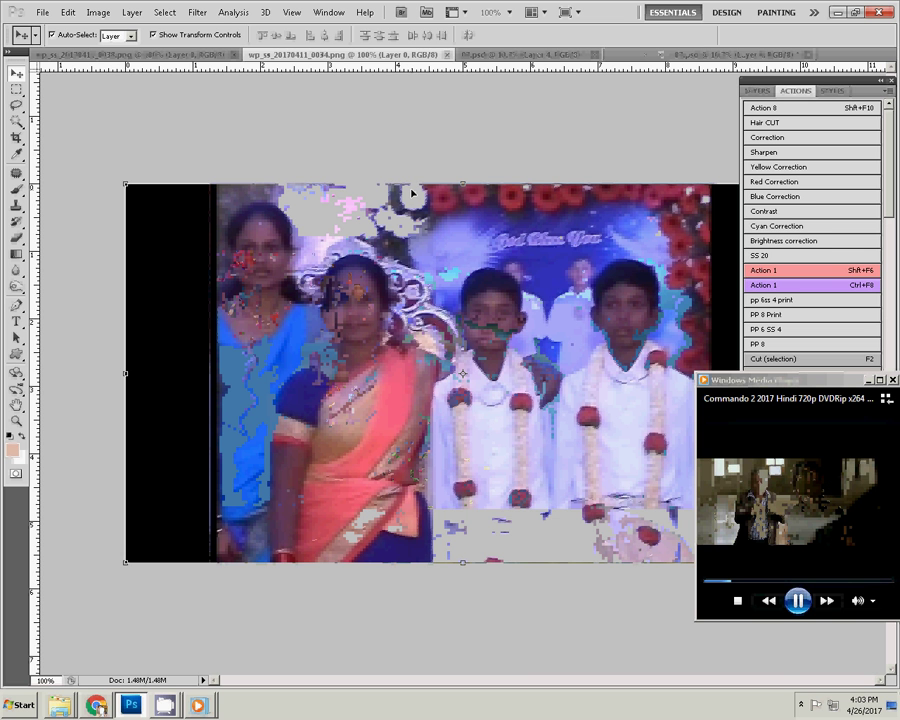
{"action": "key", "text": "ctrl+w"}
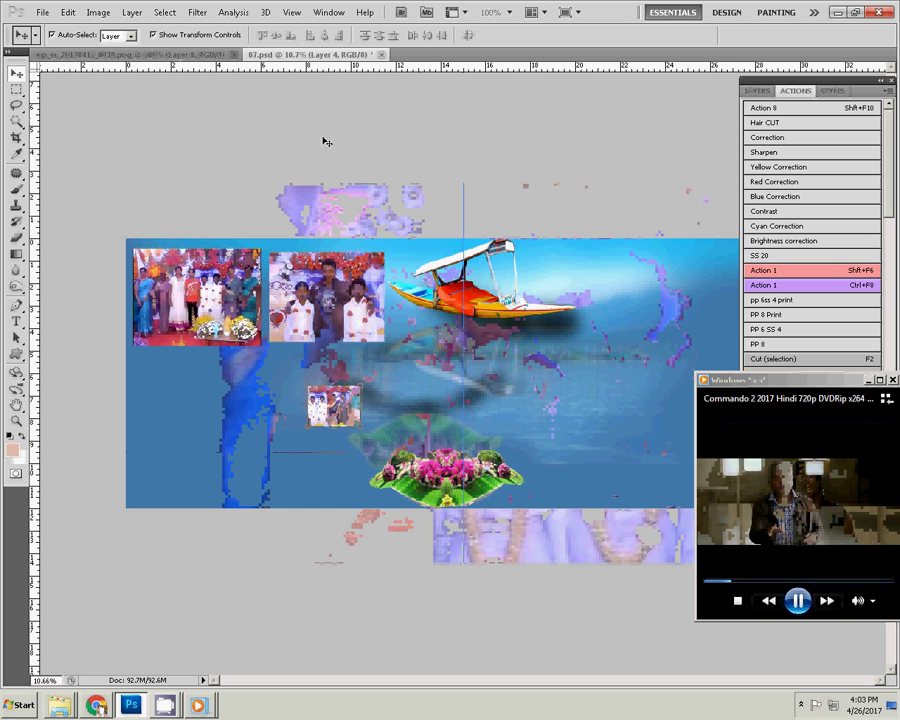
{"action": "key", "text": "ctrl+Tab"}
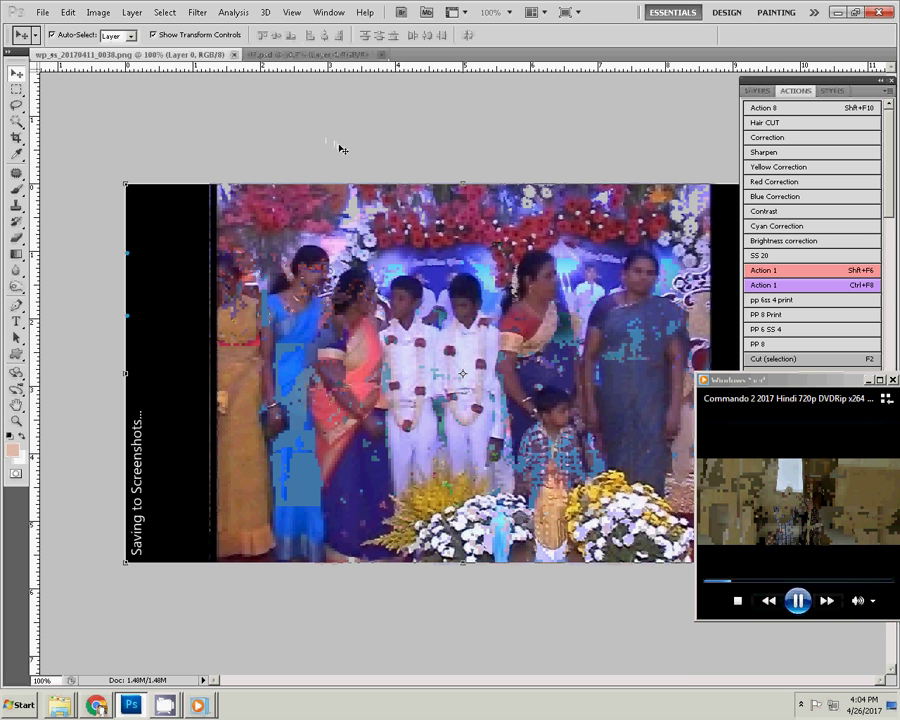
{"action": "left_click", "coordinate": [340, 149]}
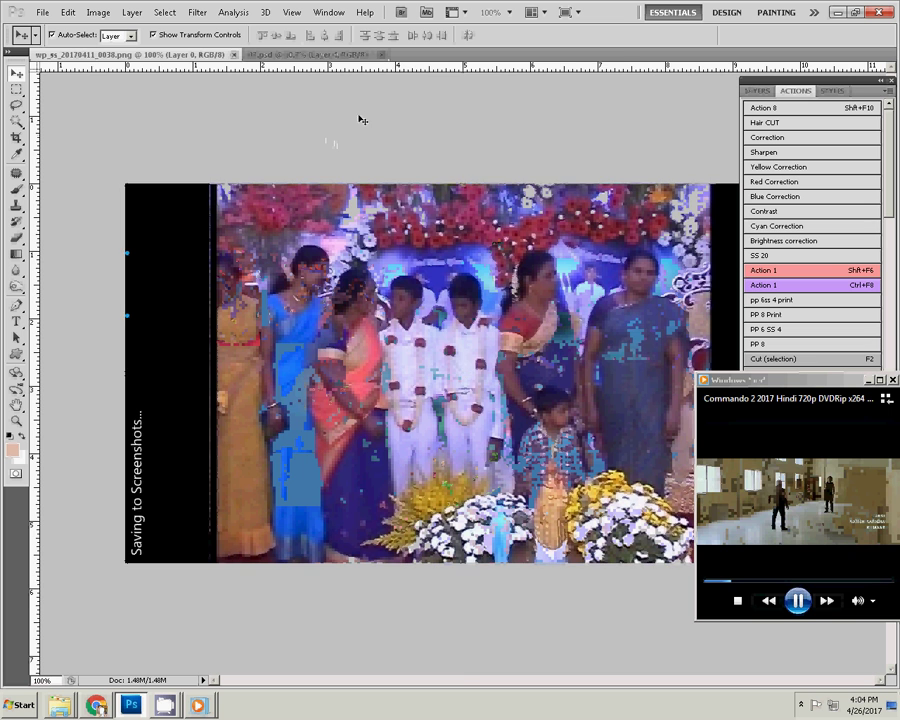
{"action": "key", "text": "ctrl+w"}
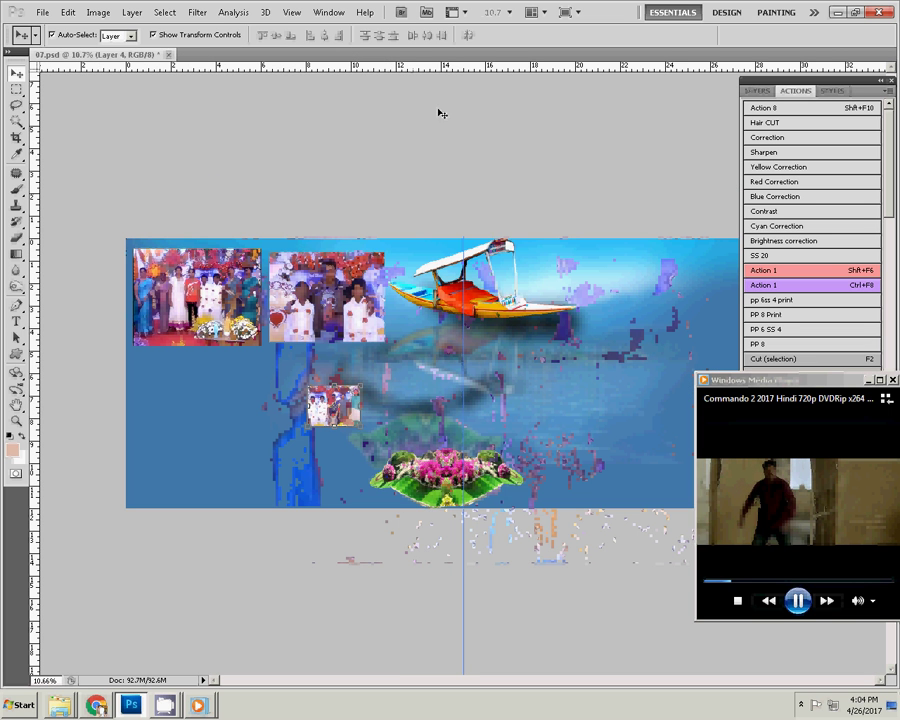
Step: Scale the small family photo up about 238% and place it under the top-left photo
{"action": "mouse_move", "coordinate": [348, 398]}
{"action": "left_mouse_down"}
{"action": "mouse_move", "coordinate": [237, 428]}
{"action": "mouse_move", "coordinate": [300, 389]}
{"action": "left_mouse_up"}
{"action": "key", "text": "ctrl+t"}
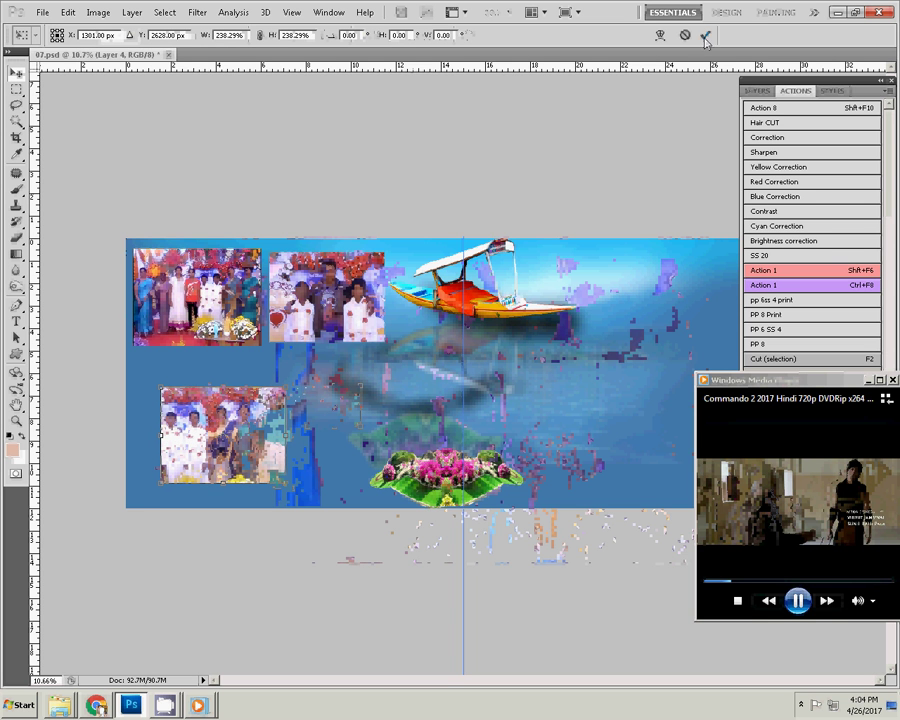
{"action": "left_click", "coordinate": [705, 35]}
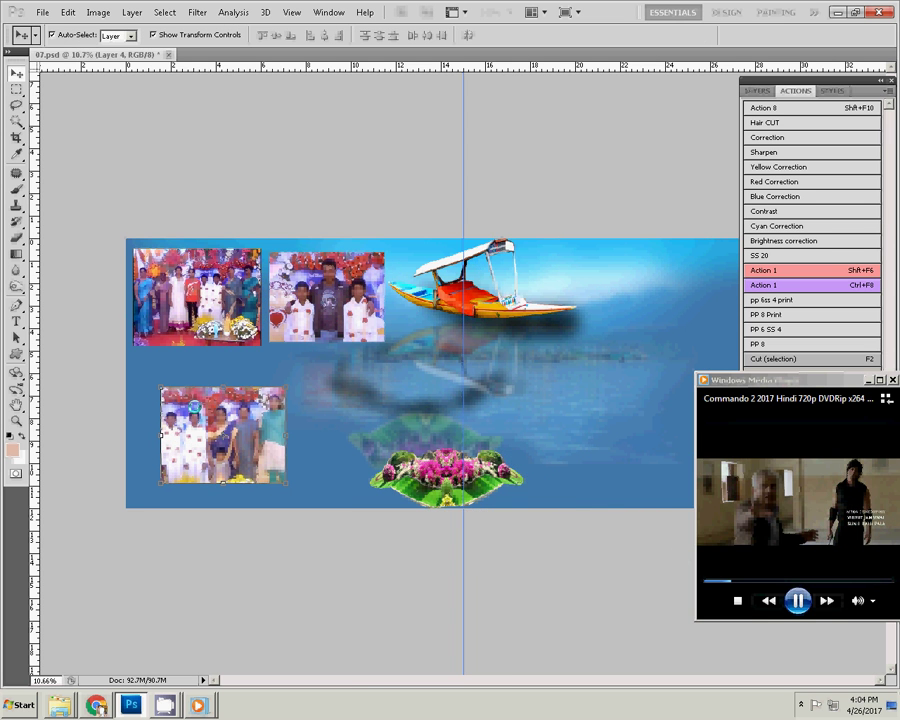
{"action": "left_click_drag", "start_coordinate": [222, 436], "coordinate": [198, 427]}
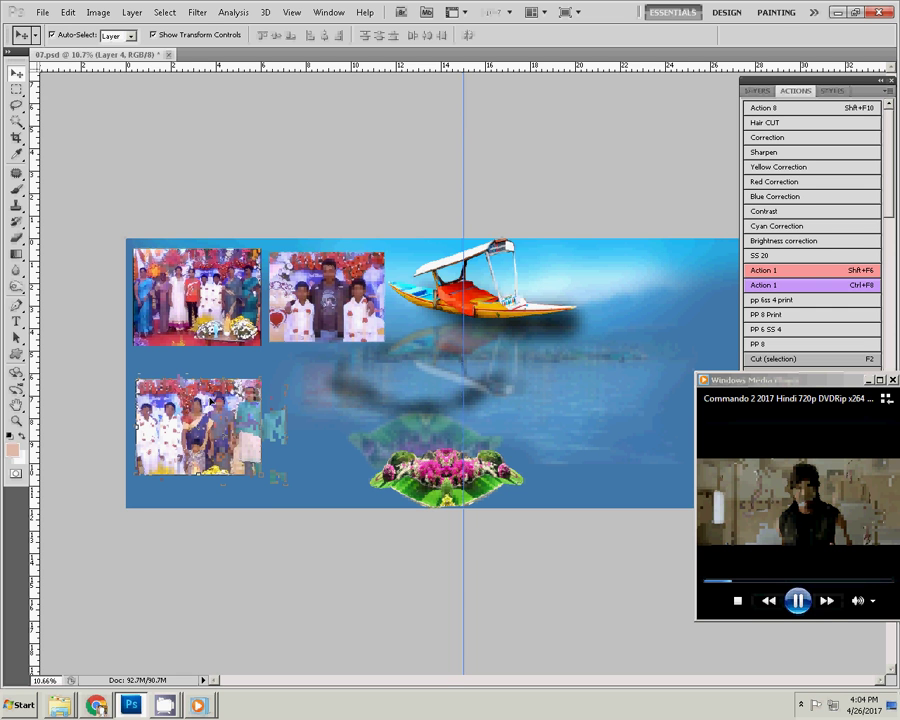
{"action": "left_click", "coordinate": [316, 303]}
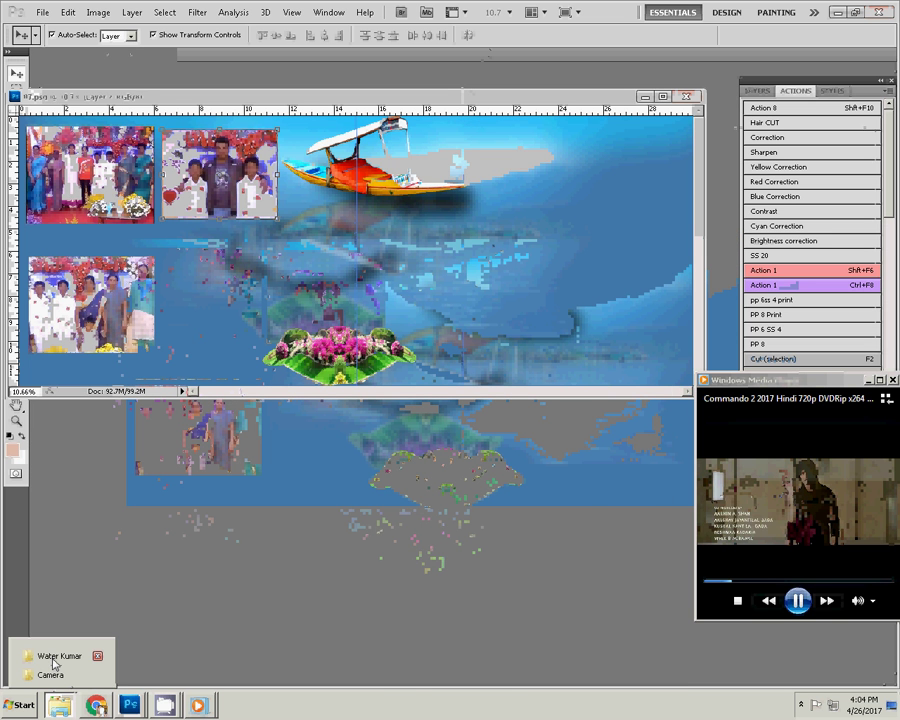
{"action": "left_click", "coordinate": [56, 656]}
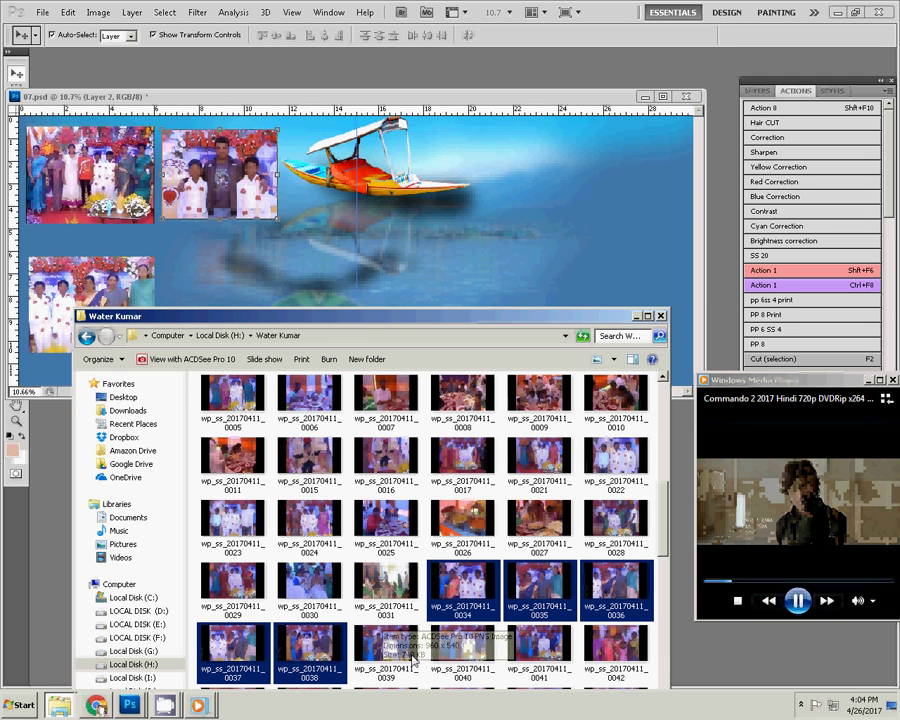
{"action": "left_click", "coordinate": [375, 652], "text": "ctrl"}
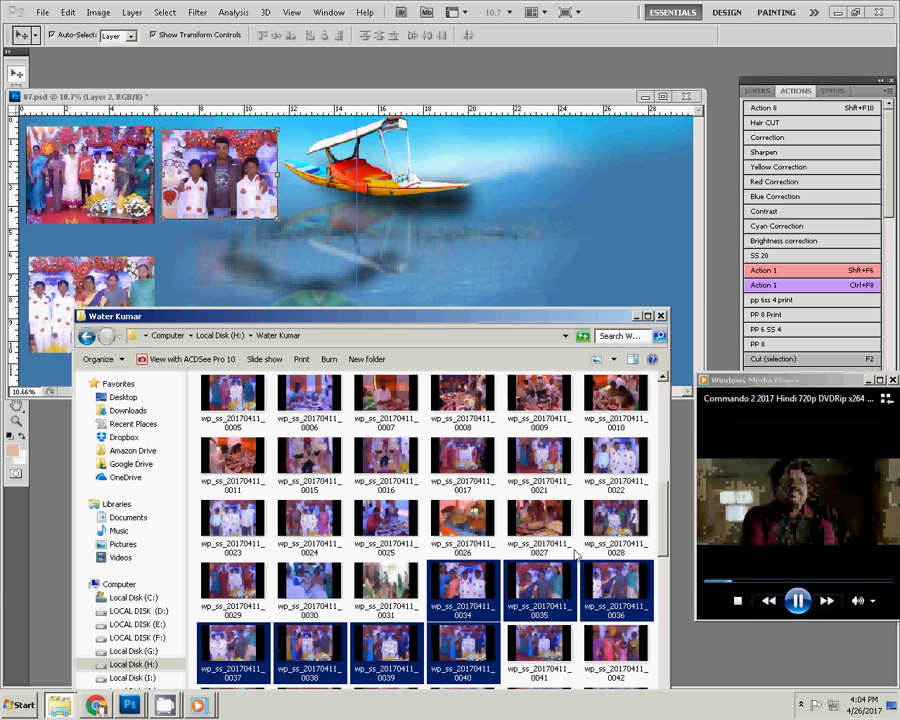
{"action": "left_click", "coordinate": [463, 648], "text": "ctrl"}
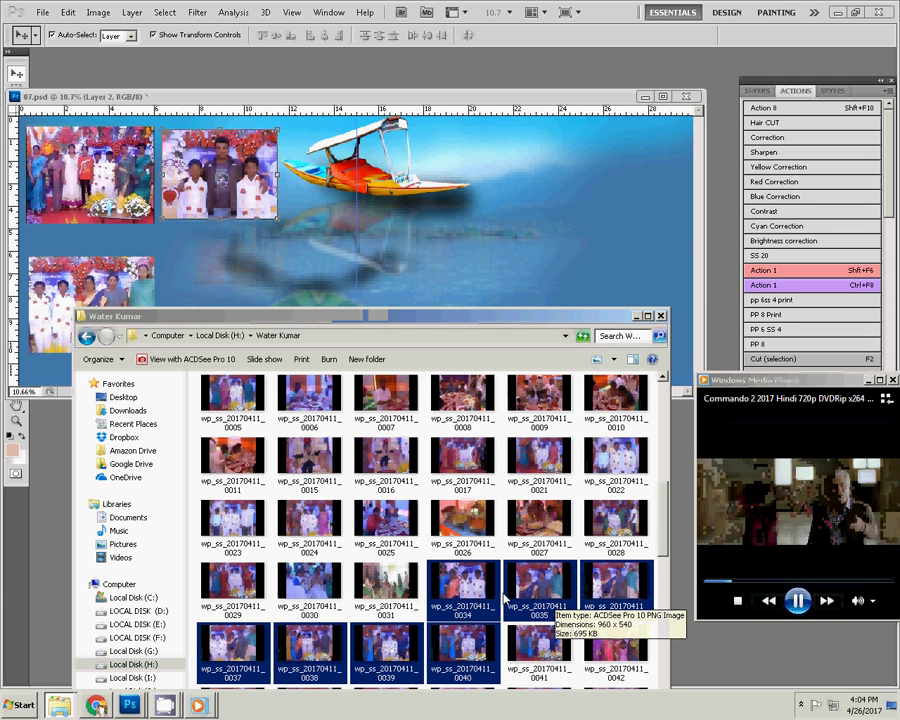
{"action": "key", "text": "Delete"}
{"action": "left_click", "coordinate": [526, 364]}
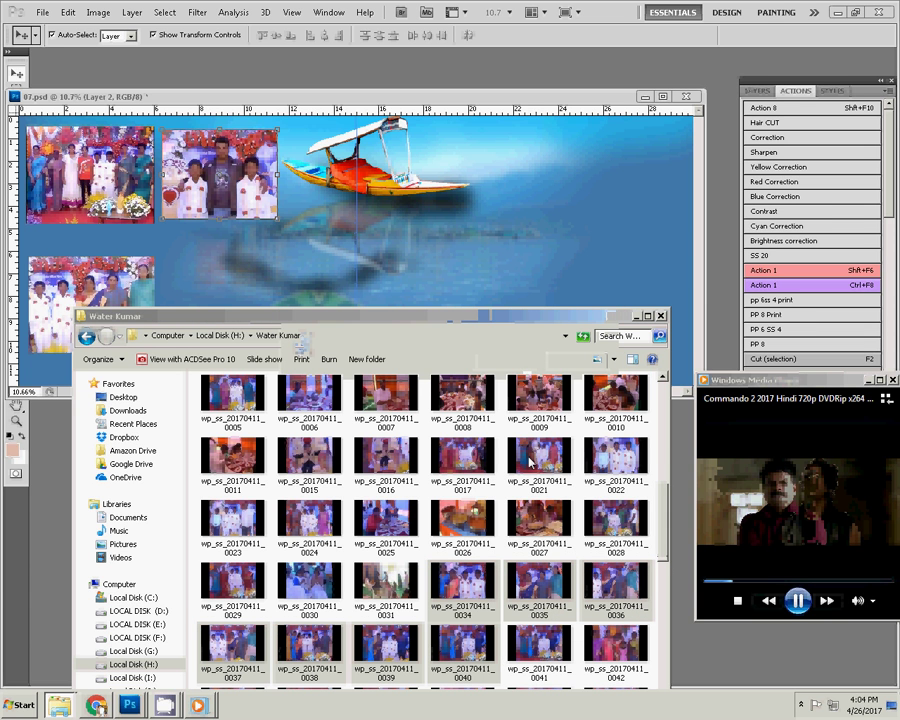
{"action": "left_click", "coordinate": [471, 590]}
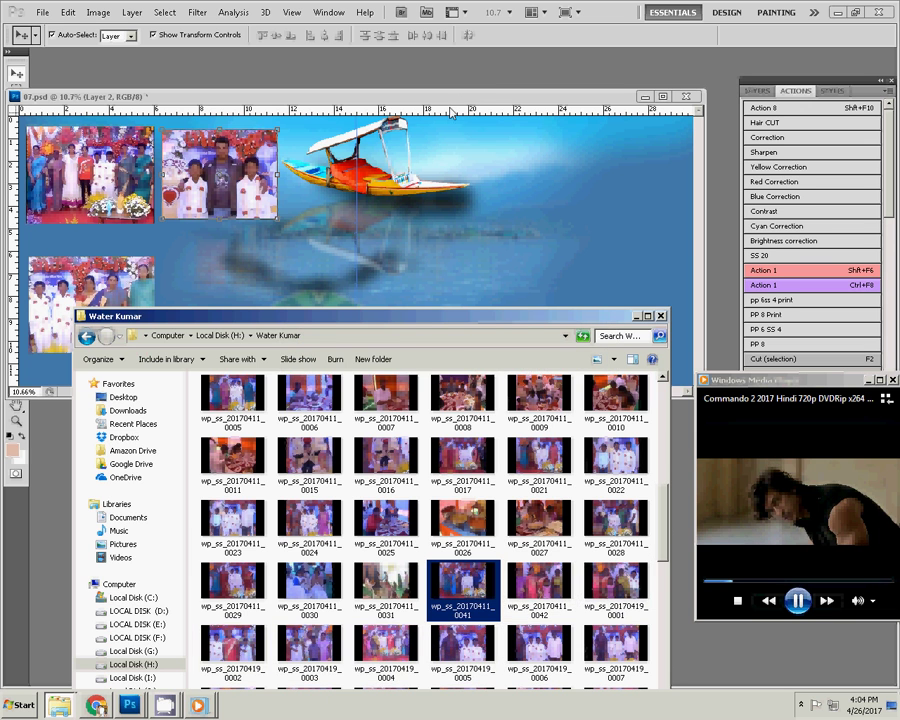
{"action": "left_click", "coordinate": [593, 155]}
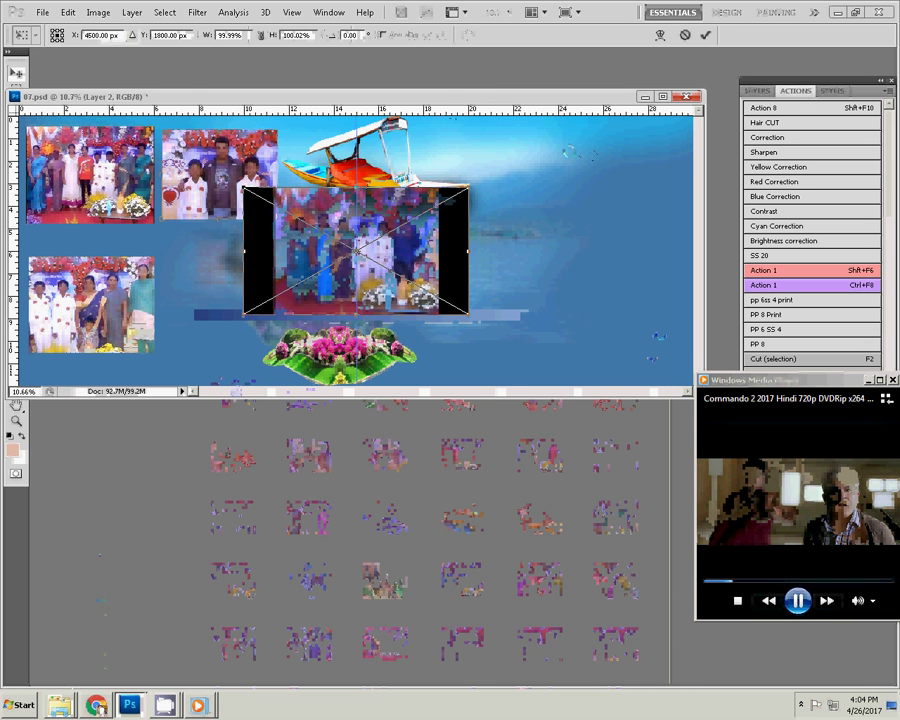
Step: Commit the placed 0041 photo and rasterize the wp_ss_20170411_0041 layer
{"action": "left_click", "coordinate": [705, 37]}
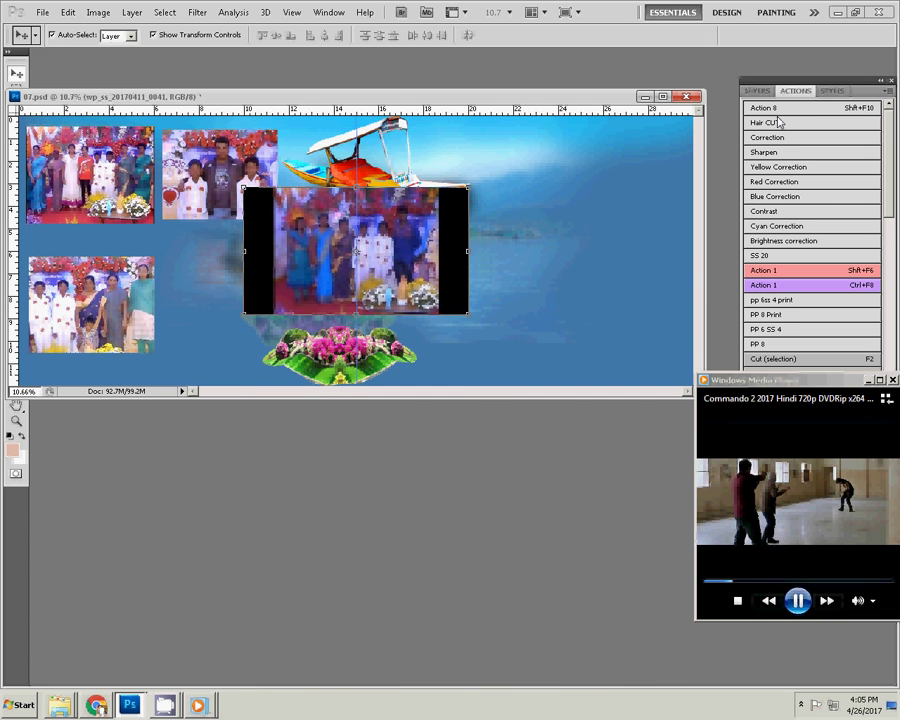
{"action": "key", "text": "F7"}
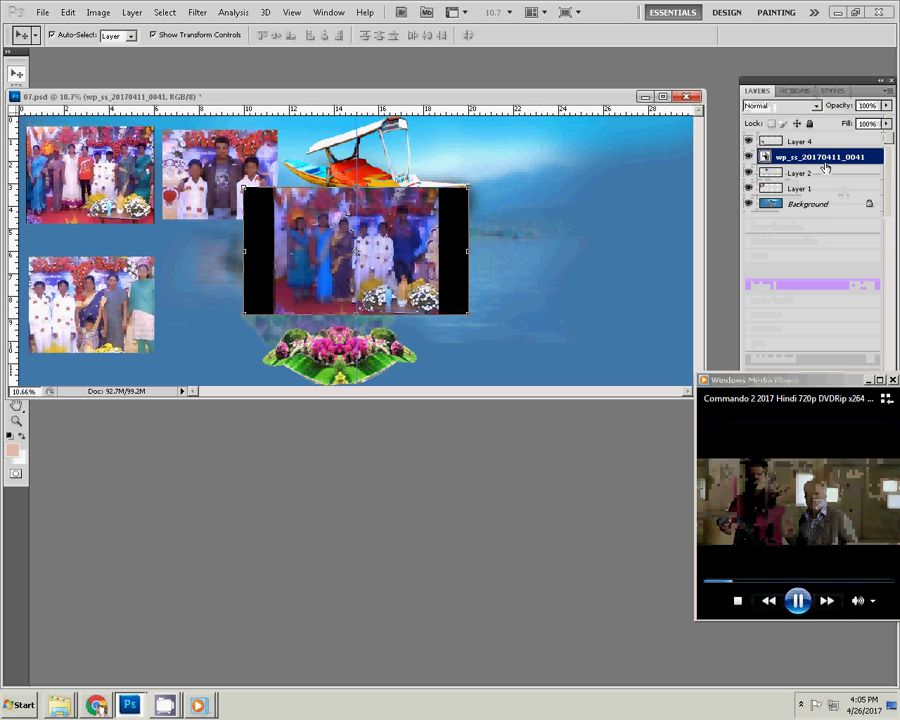
{"action": "right_click", "coordinate": [779, 157]}
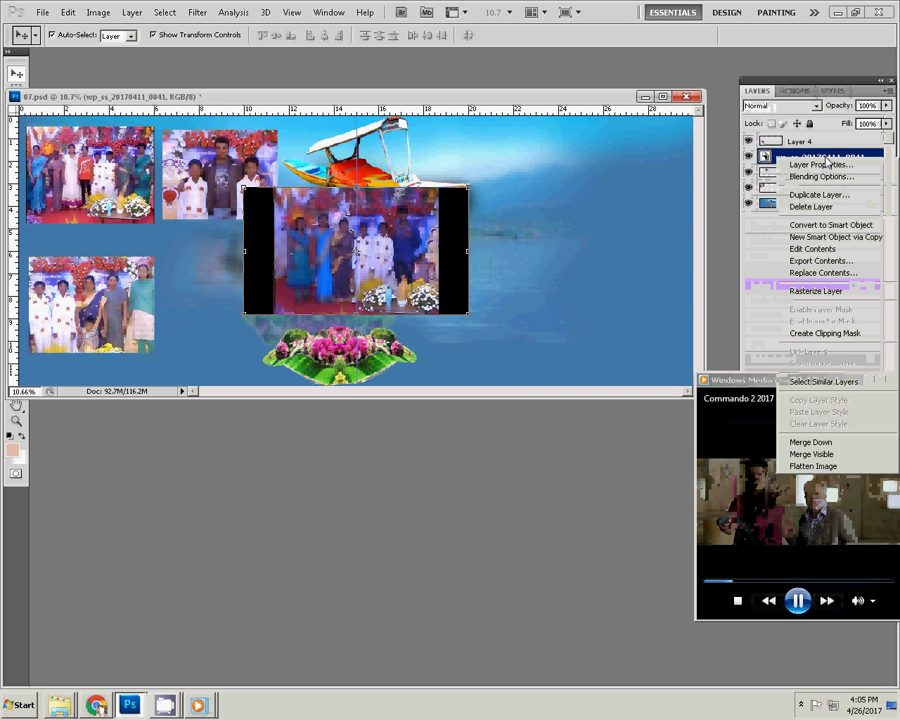
{"action": "left_click", "coordinate": [816, 290]}
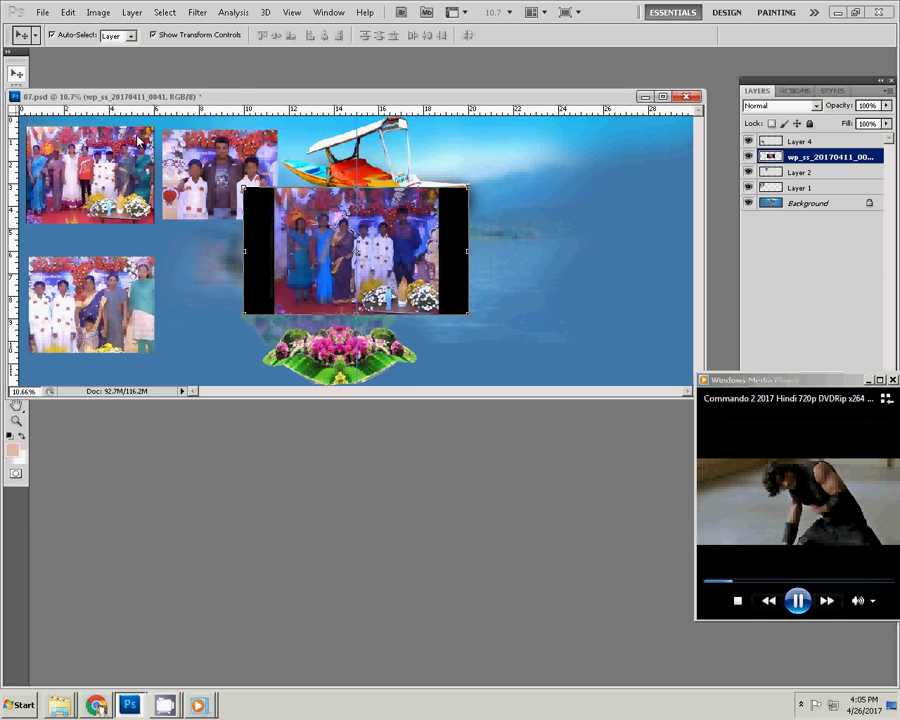
Step: Cut the left and right black bars off the 0041 group photo, then deselect
{"action": "left_click_drag", "start_coordinate": [85, 96], "coordinate": [143, 122]}
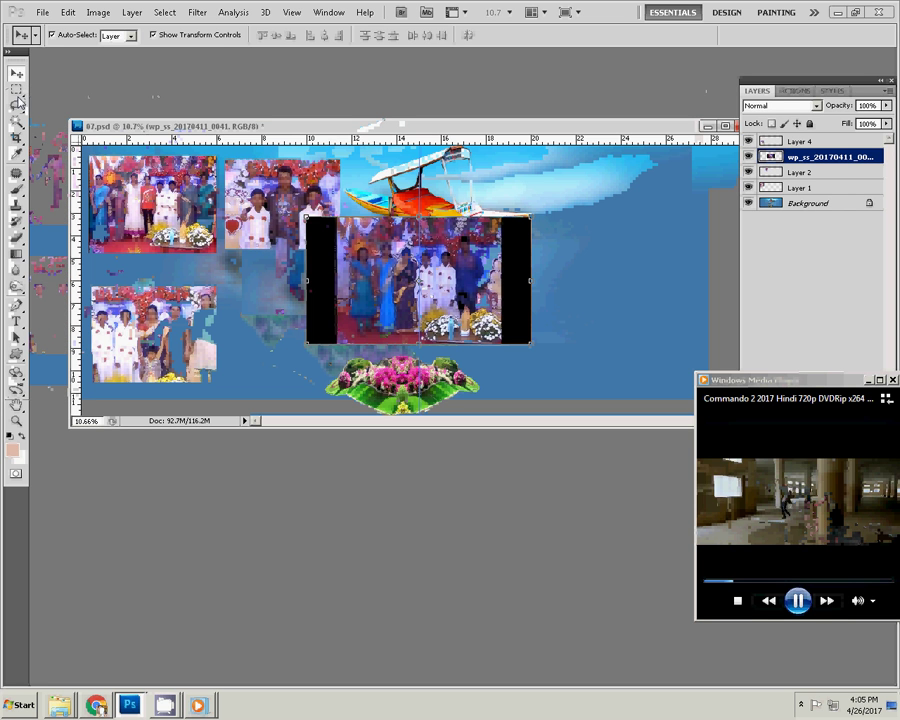
{"action": "left_click", "coordinate": [16, 89]}
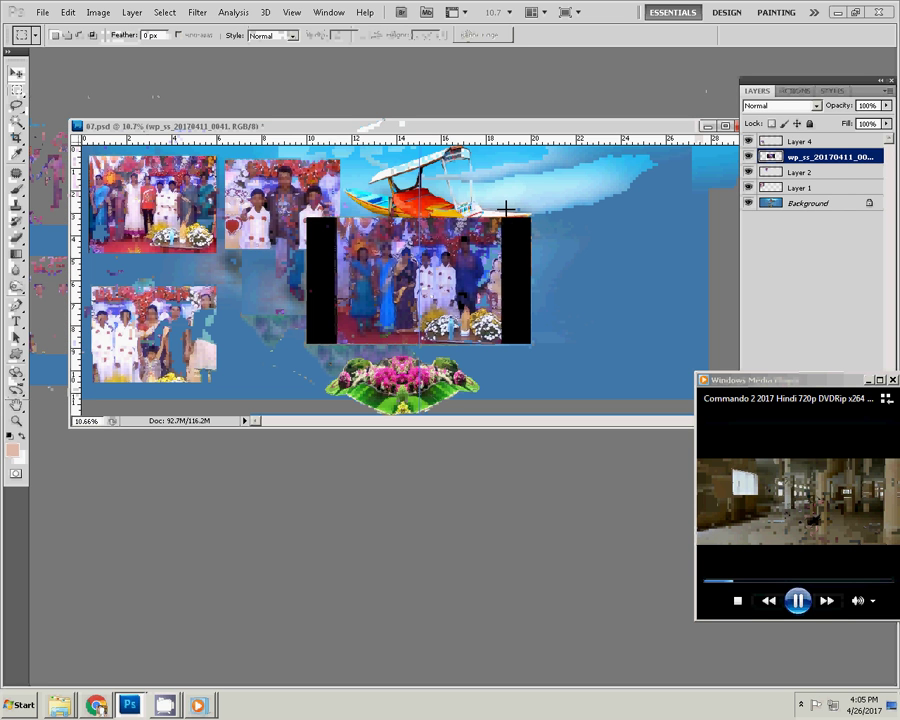
{"action": "left_click_drag", "start_coordinate": [508, 208], "coordinate": [551, 353]}
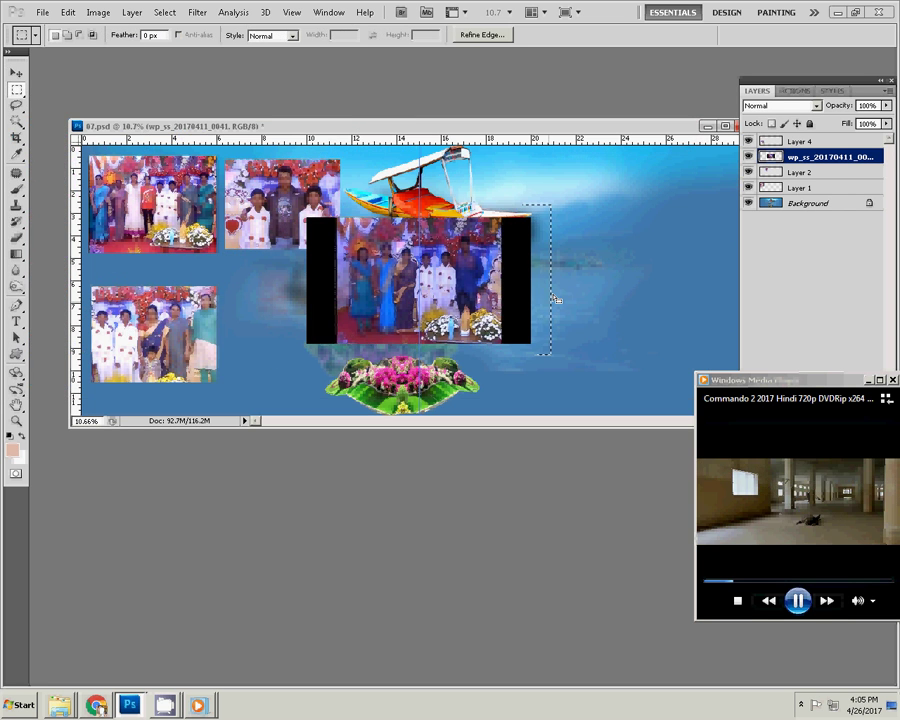
{"action": "key", "text": "Delete"}
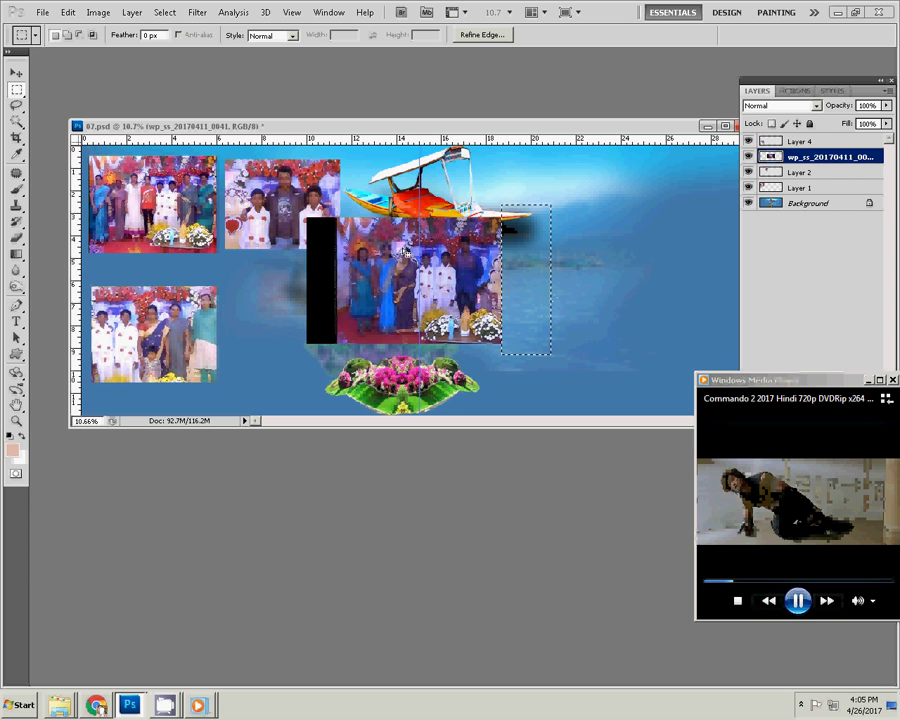
{"action": "left_click_drag", "start_coordinate": [525, 300], "coordinate": [300, 312]}
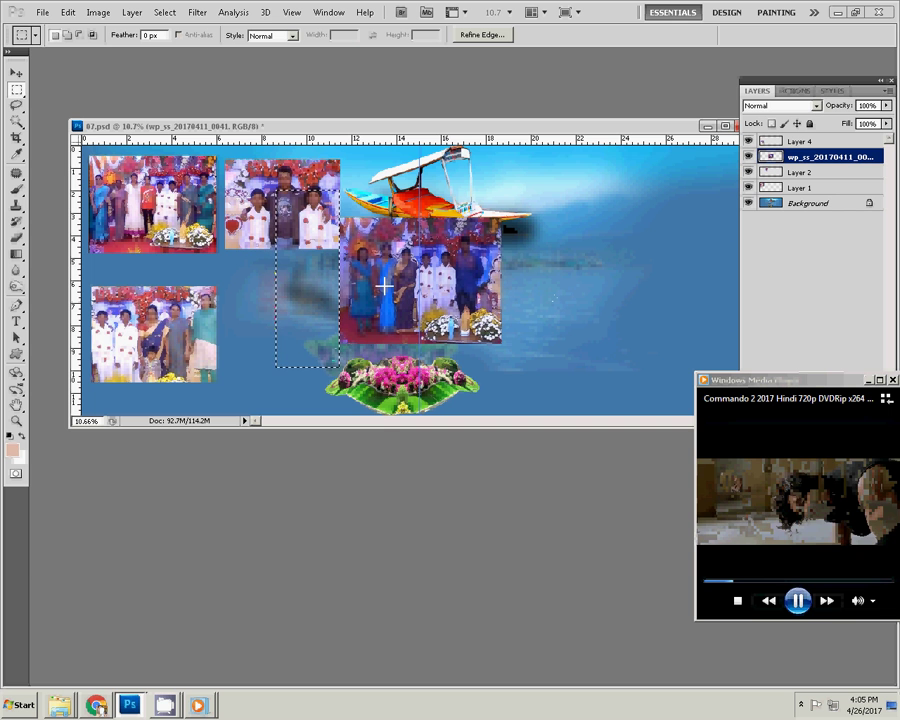
{"action": "key", "text": "ctrl+d"}
Step: Move the group photo into the grid's lower middle and enlarge the bottom-left photo about 122%
{"action": "key", "text": "v"}
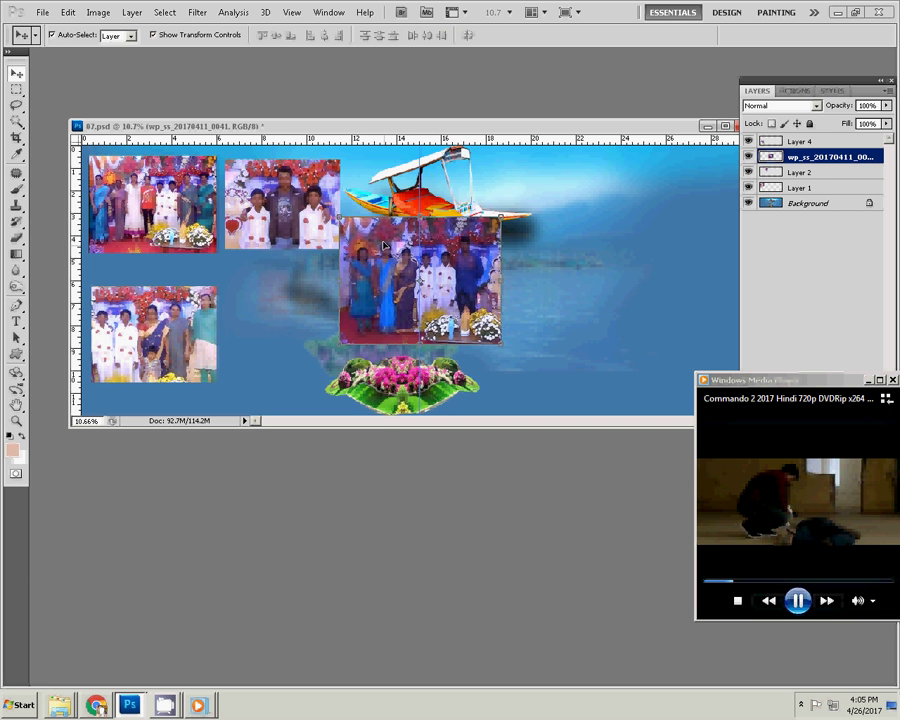
{"action": "mouse_move", "coordinate": [384, 245]}
{"action": "left_mouse_down"}
{"action": "mouse_move", "coordinate": [283, 293]}
{"action": "mouse_move", "coordinate": [288, 299]}
{"action": "left_mouse_up"}
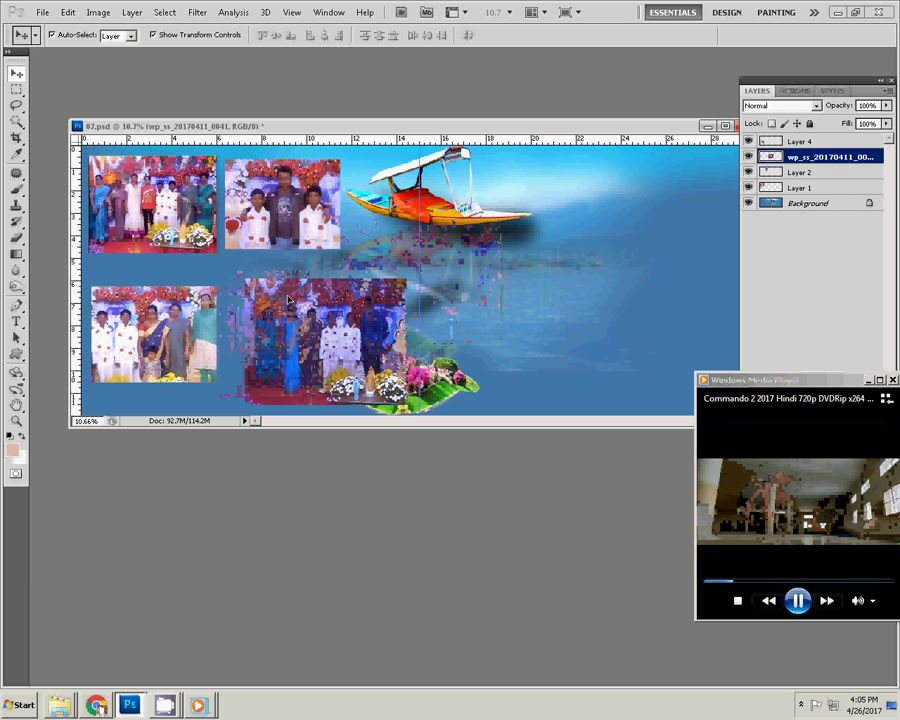
{"action": "left_click", "coordinate": [192, 302]}
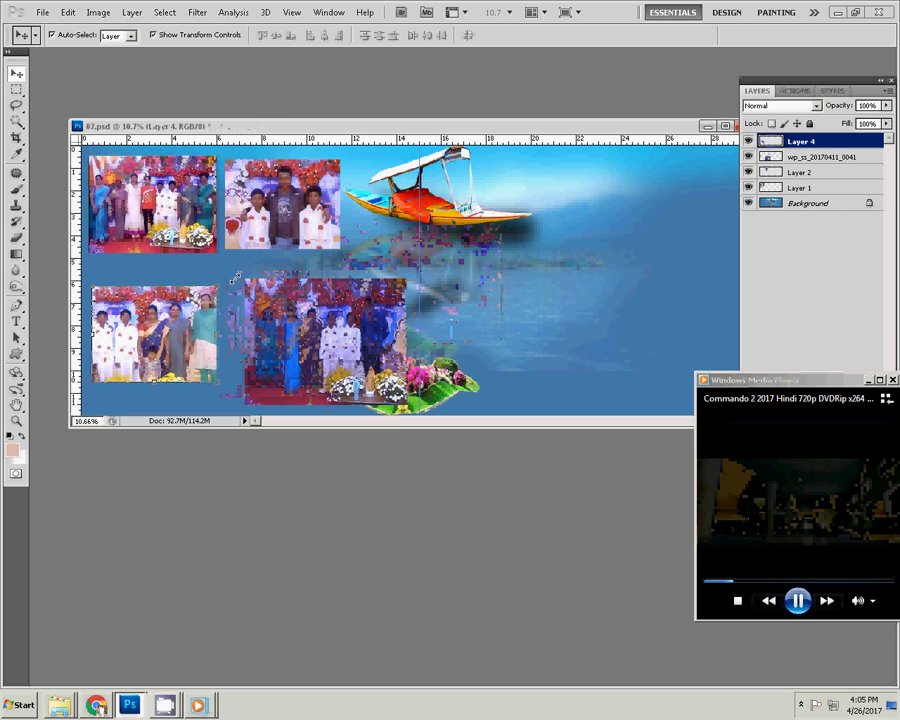
{"action": "key", "text": "ctrl+t"}
{"action": "mouse_move", "coordinate": [216, 287]}
{"action": "left_mouse_down"}
{"action": "mouse_move", "coordinate": [230, 276]}
{"action": "mouse_move", "coordinate": [207, 302]}
{"action": "left_mouse_up"}
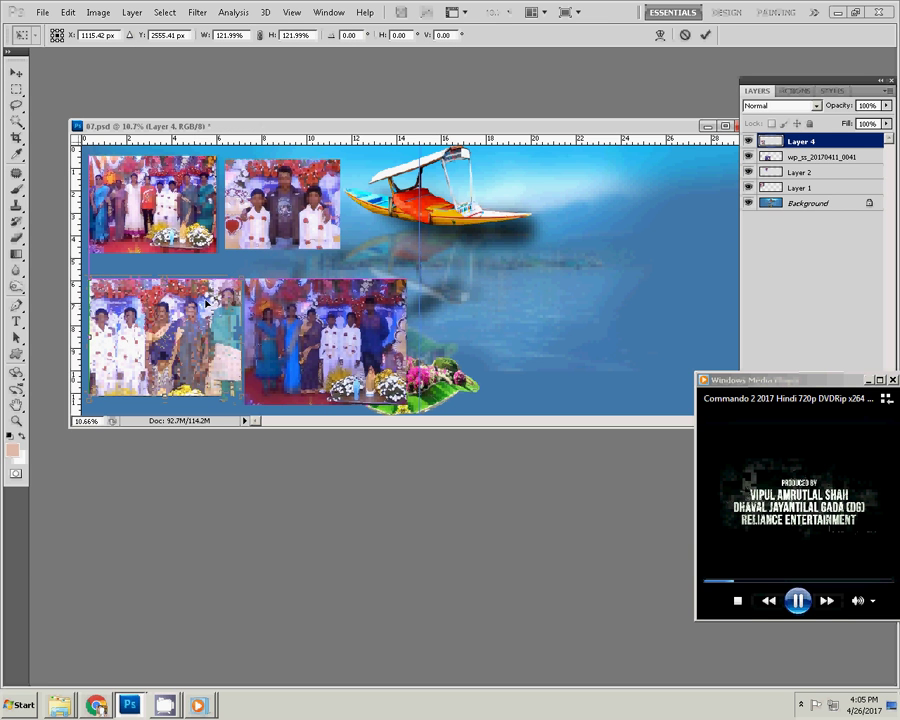
{"action": "left_click", "coordinate": [705, 34]}
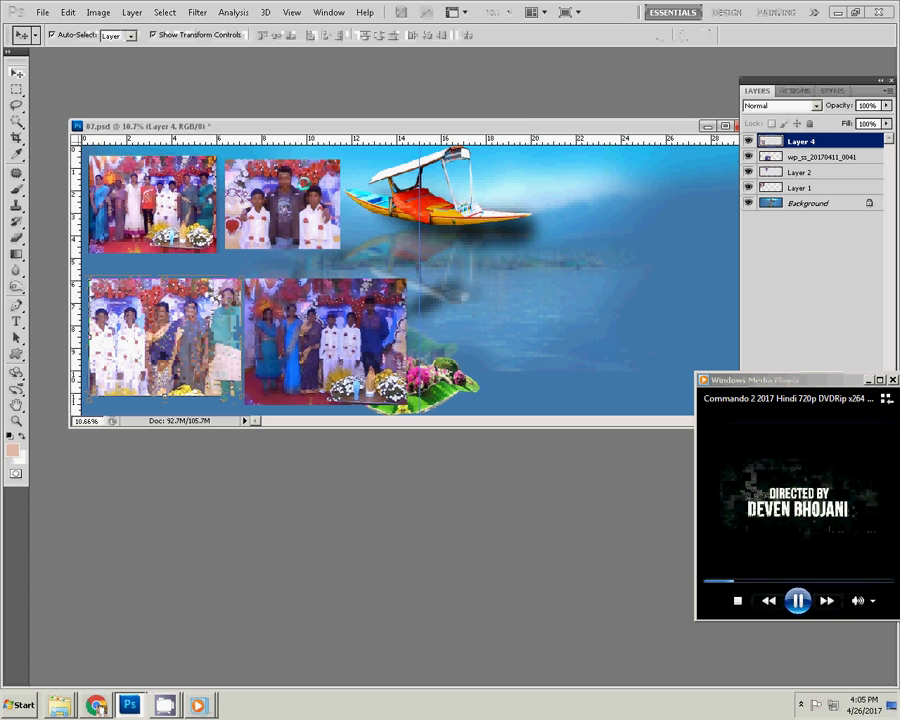
Step: Enlarge the top-middle photo about 133% and the top-left photo about 115%
{"action": "left_click", "coordinate": [310, 179]}
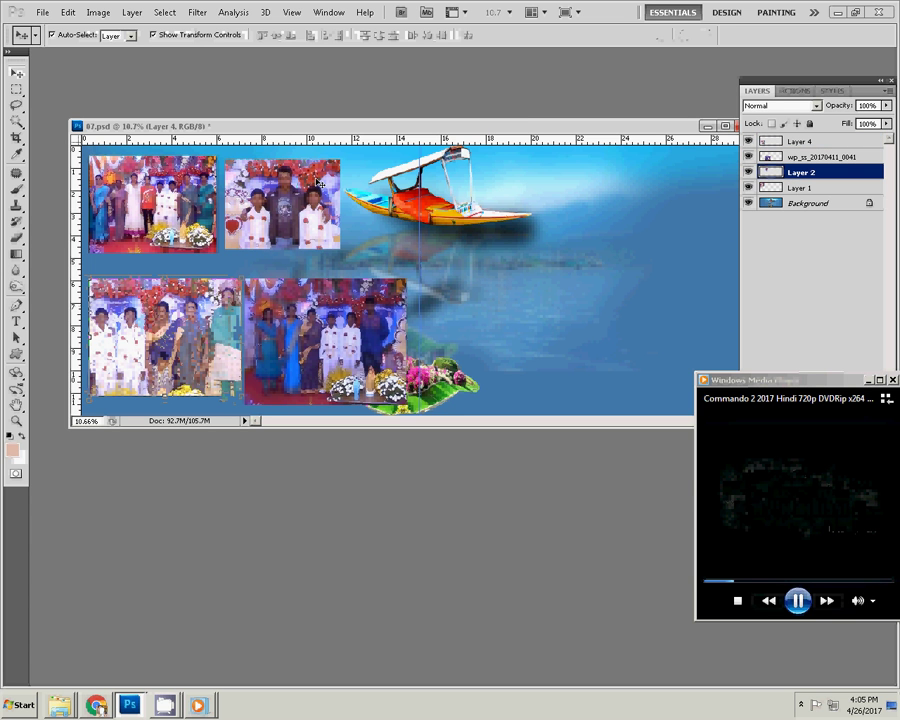
{"action": "mouse_move", "coordinate": [310, 179]}
{"action": "left_mouse_down"}
{"action": "mouse_move", "coordinate": [345, 196]}
{"action": "mouse_move", "coordinate": [331, 199]}
{"action": "left_mouse_up"}
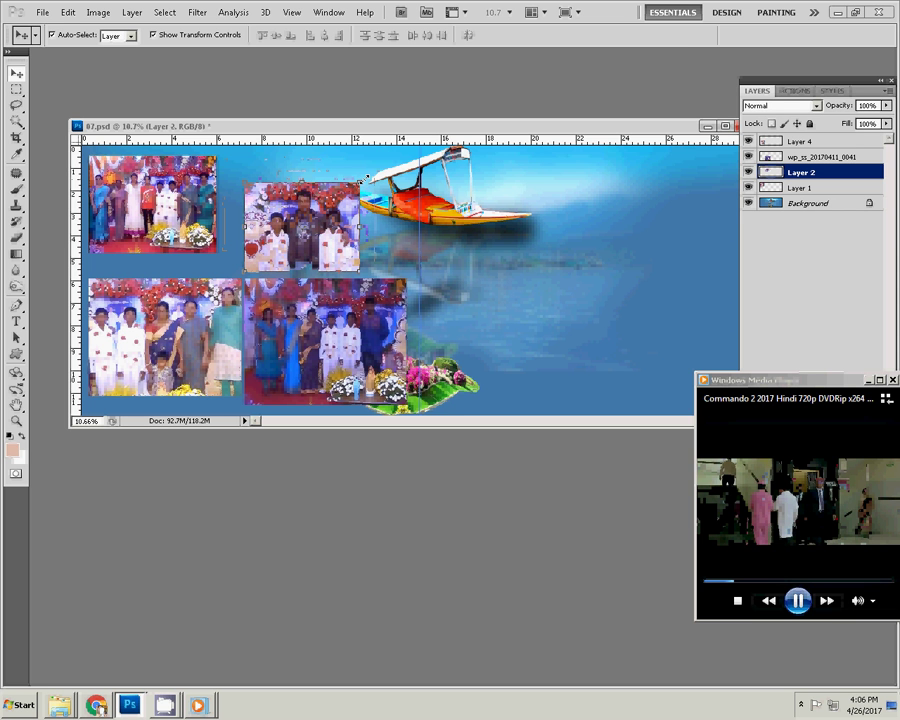
{"action": "left_click_drag", "start_coordinate": [366, 179], "coordinate": [396, 155]}
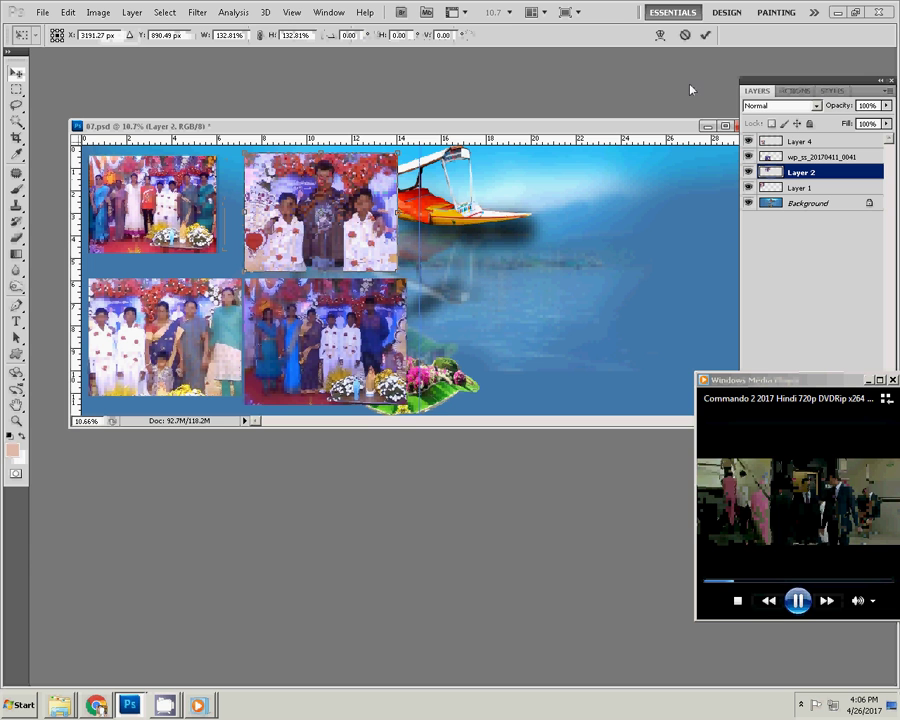
{"action": "left_click", "coordinate": [706, 36]}
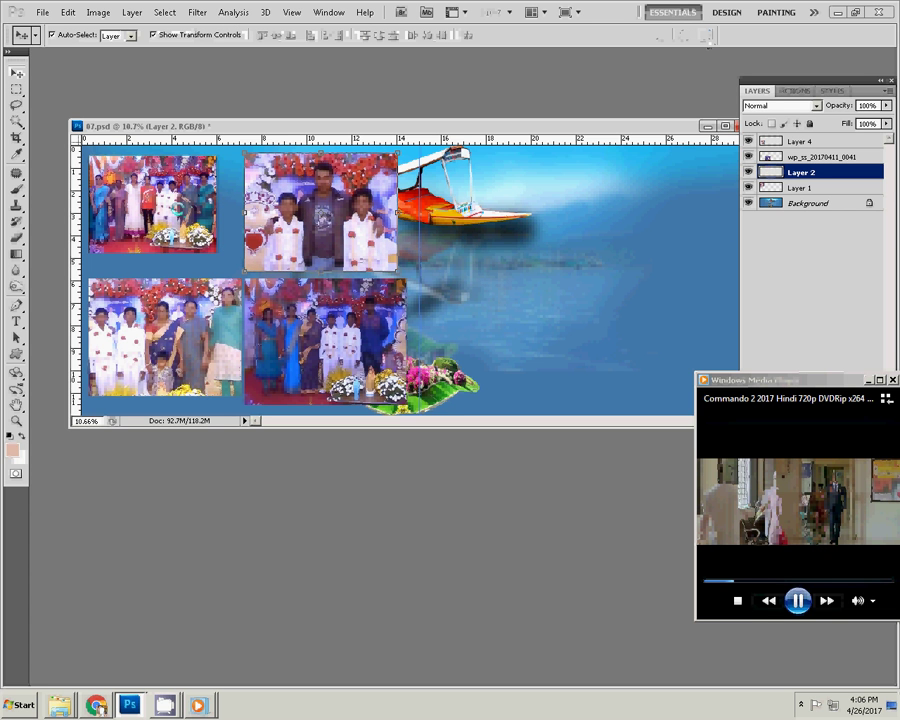
{"action": "left_click", "coordinate": [212, 248]}
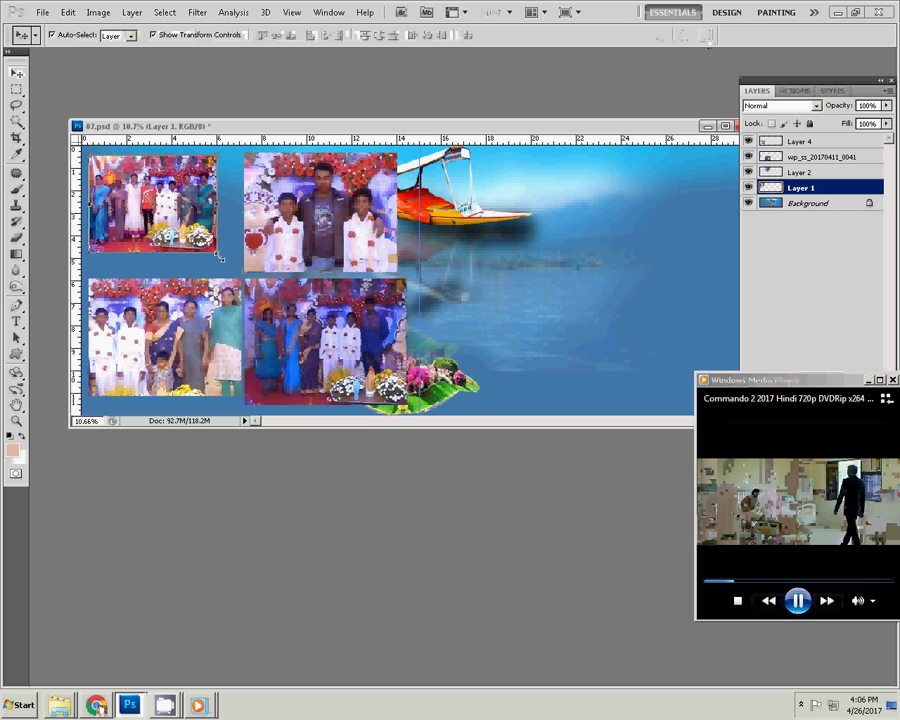
{"action": "left_click_drag", "start_coordinate": [219, 258], "coordinate": [237, 272]}
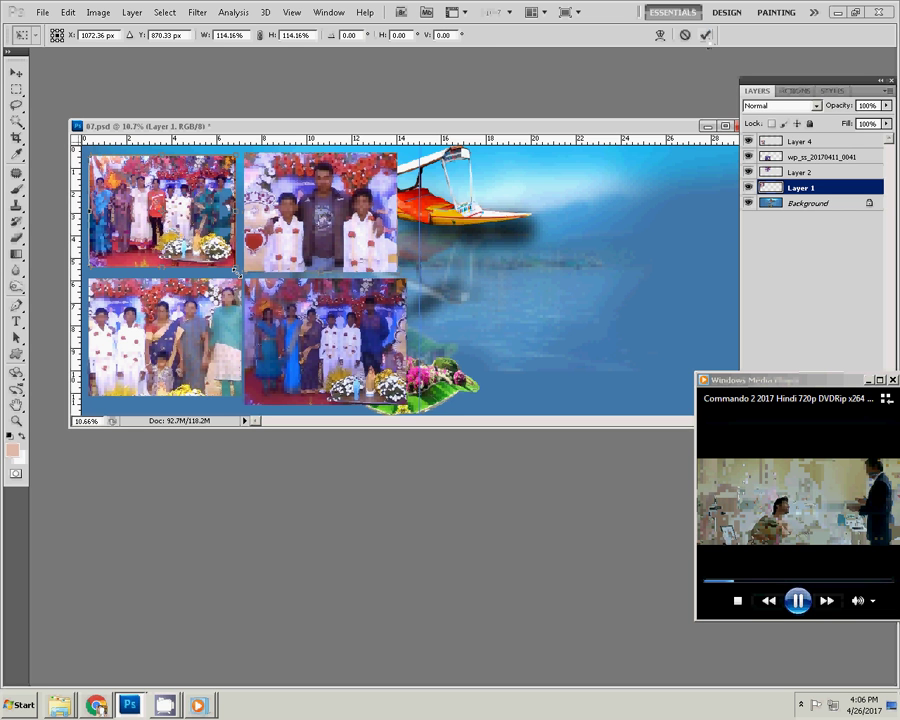
{"action": "left_click", "coordinate": [705, 36]}
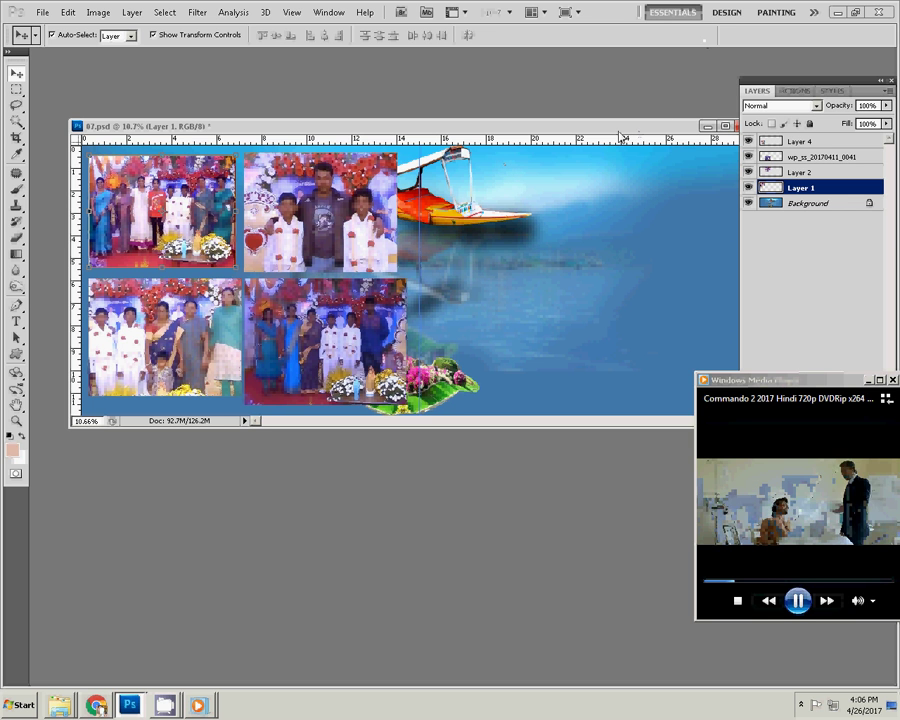
{"action": "left_click_drag", "start_coordinate": [637, 130], "coordinate": [606, 155]}
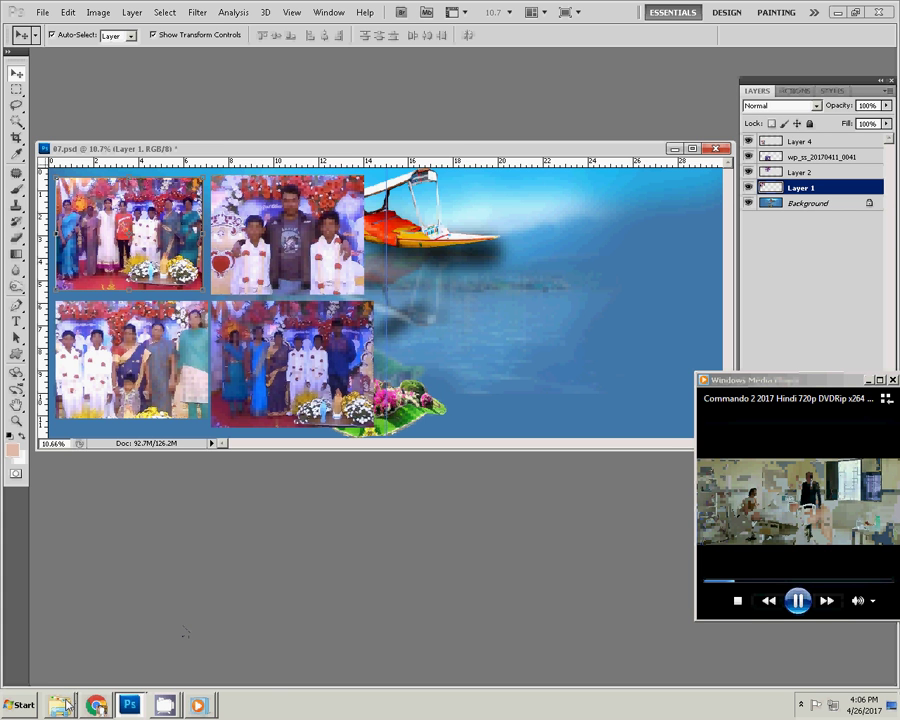
Step: Delete wp_ss_20170411_0041 from the photos folder and drag wp_ss_20170419_0004 into Photoshop
{"action": "left_click", "coordinate": [62, 706]}
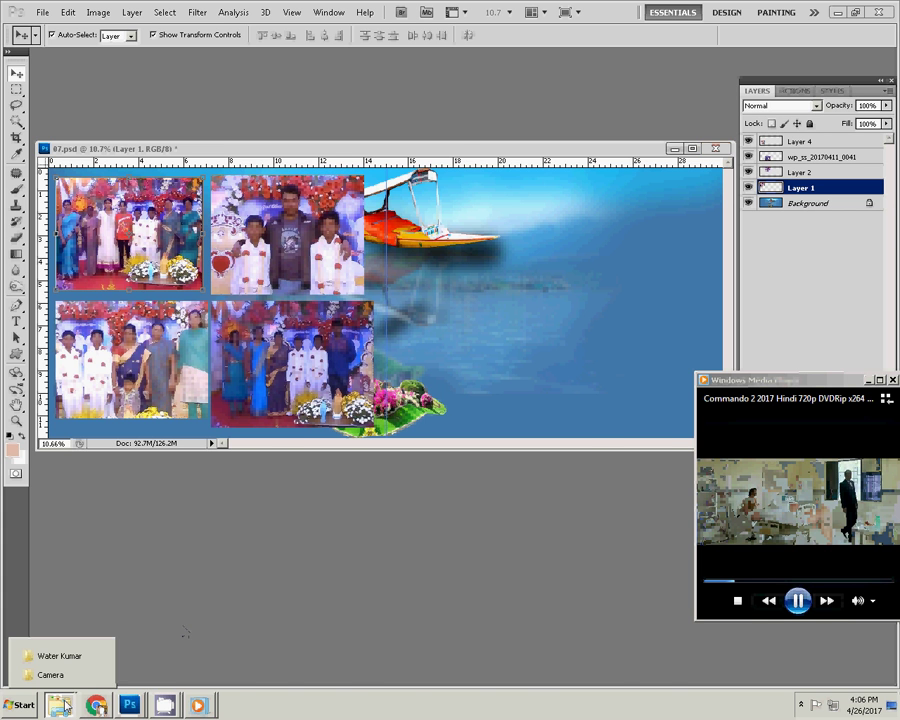
{"action": "left_click", "coordinate": [48, 650]}
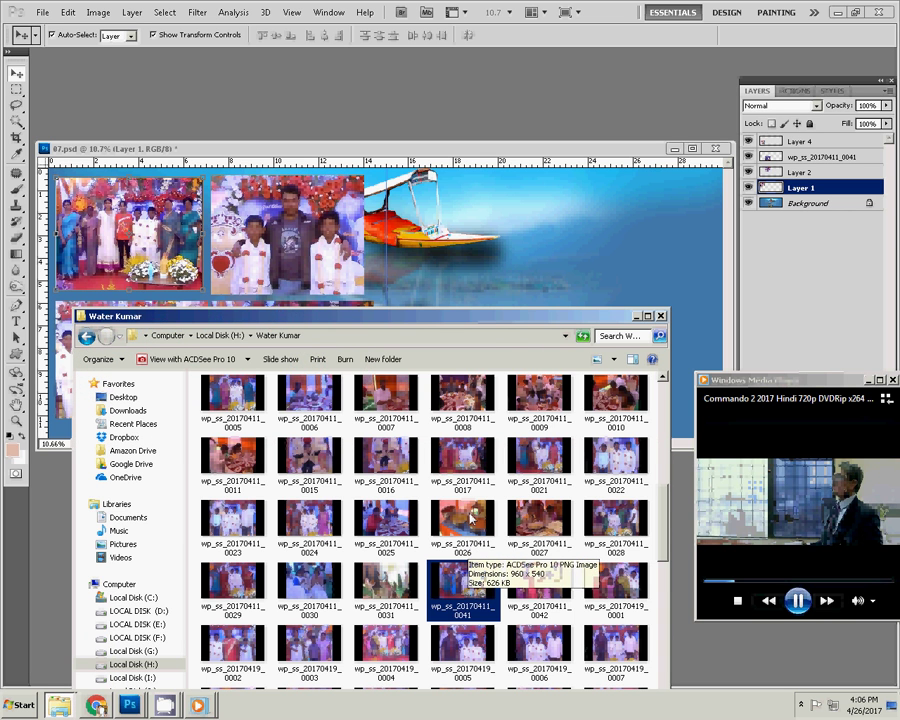
{"action": "key", "text": "Delete"}
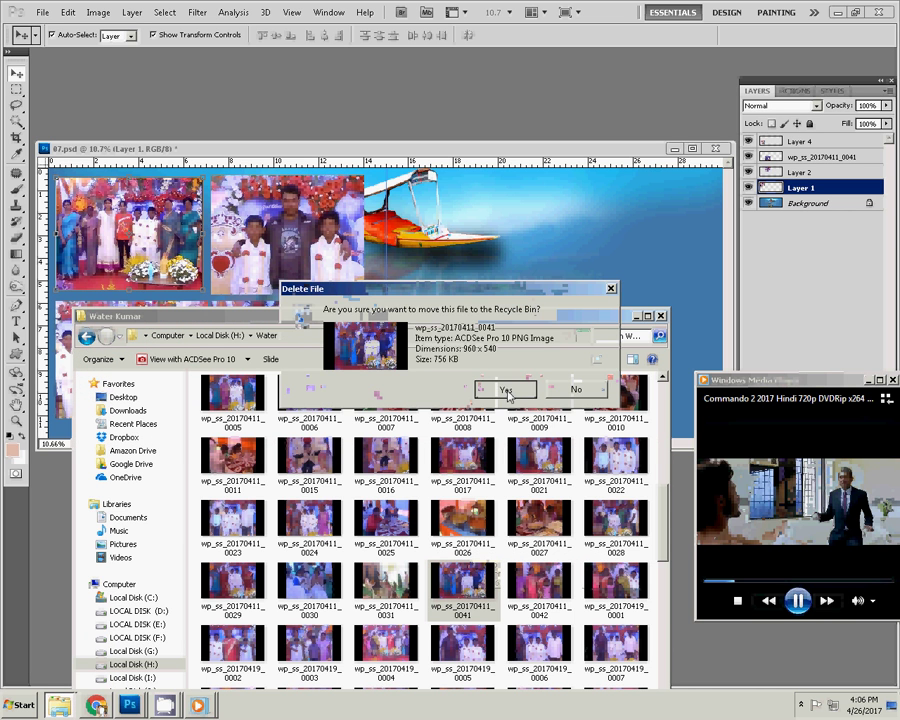
{"action": "left_click", "coordinate": [506, 389]}
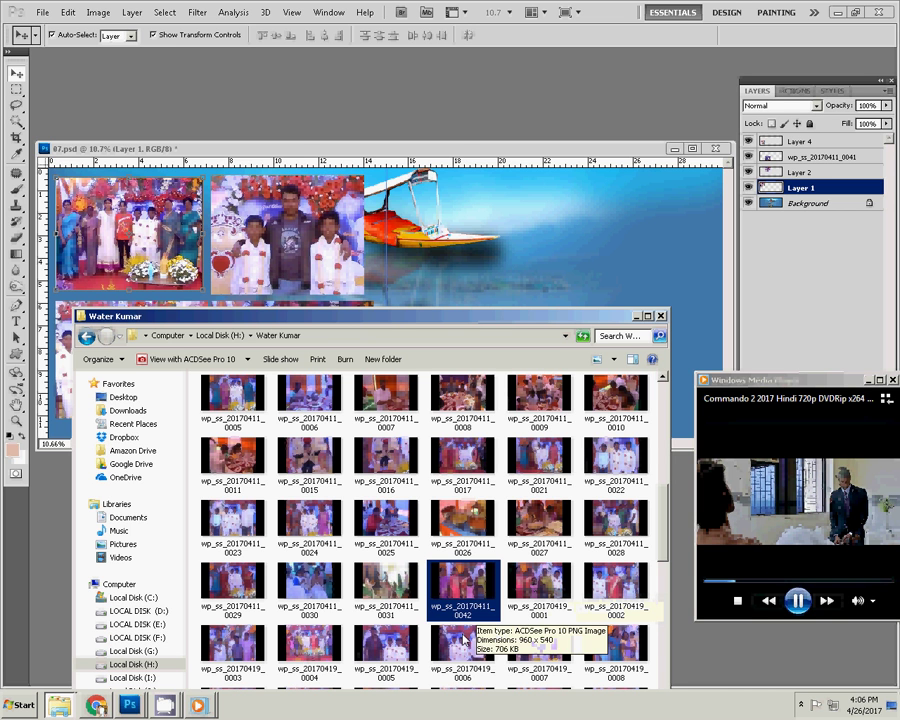
{"action": "mouse_move", "coordinate": [310, 648]}
{"action": "left_mouse_down"}
{"action": "mouse_move", "coordinate": [588, 307]}
{"action": "mouse_move", "coordinate": [673, 126]}
{"action": "mouse_move", "coordinate": [645, 108]}
{"action": "left_mouse_up"}
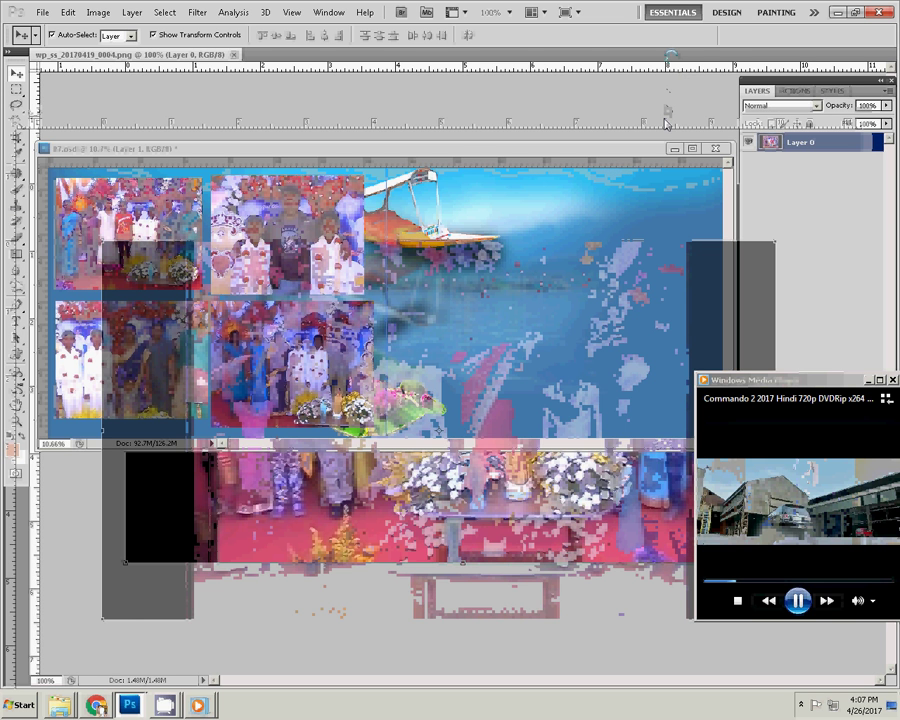
Step: Apply a Color Balance highlights shift of -24 toward yellow to photo 0004
{"action": "left_click", "coordinate": [668, 147]}
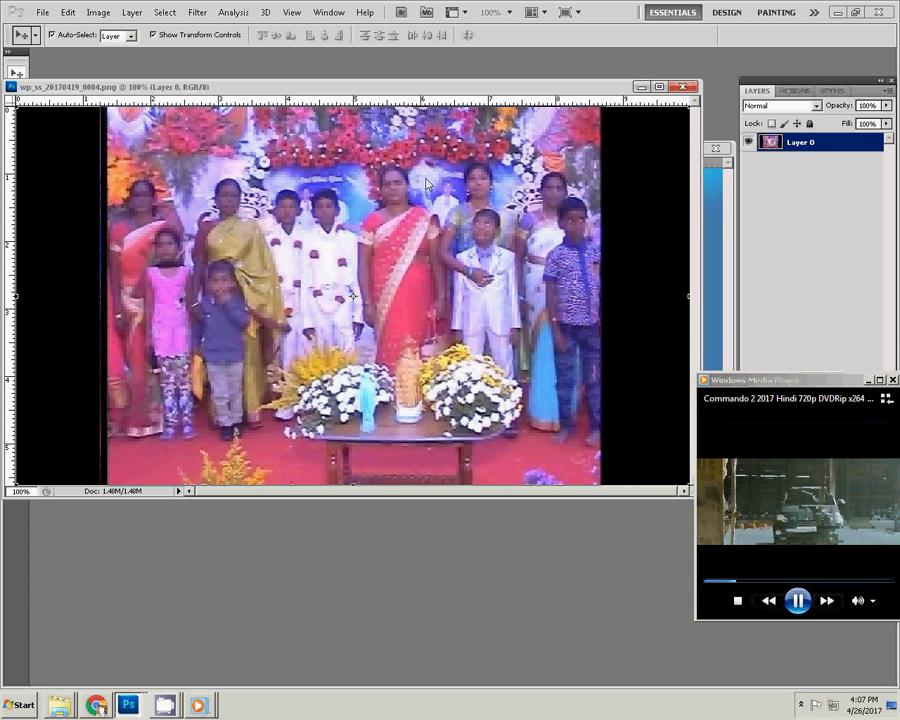
{"action": "key", "text": "ctrl+b"}
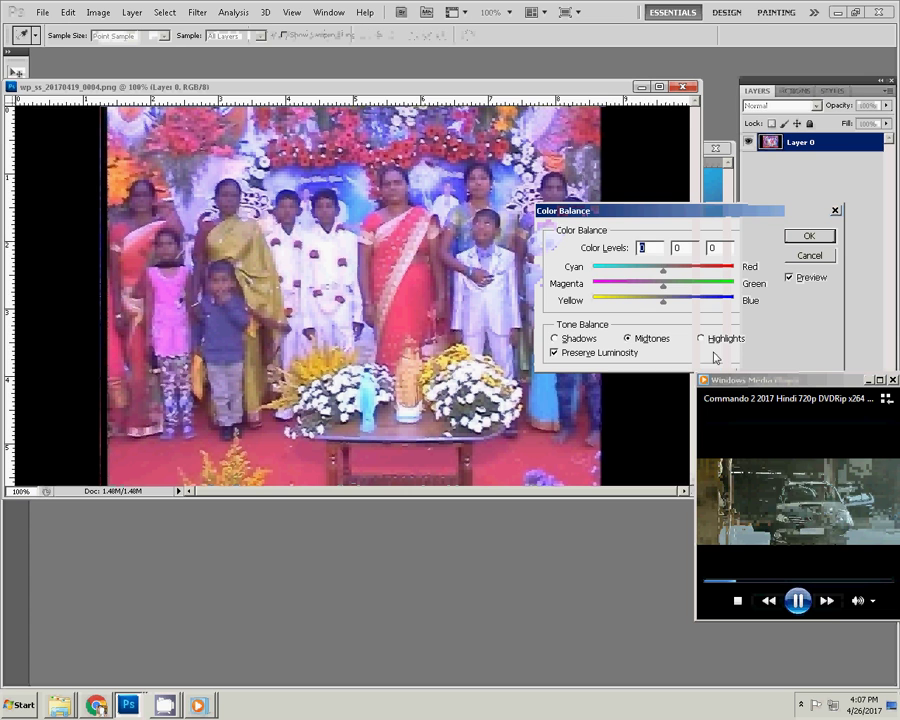
{"action": "left_click", "coordinate": [703, 339]}
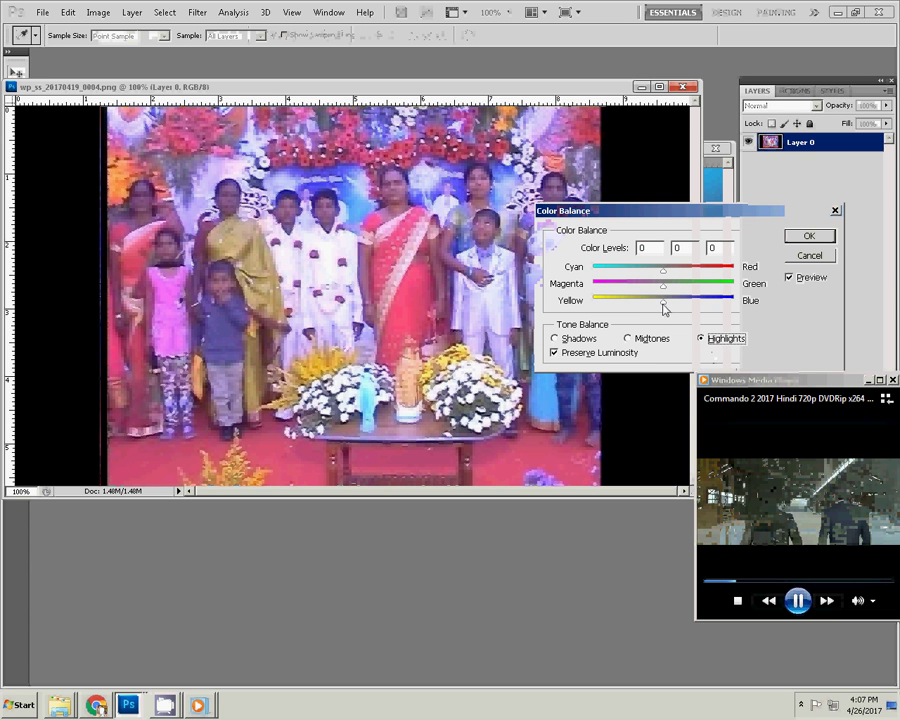
{"action": "left_click_drag", "start_coordinate": [663, 301], "coordinate": [645, 301]}
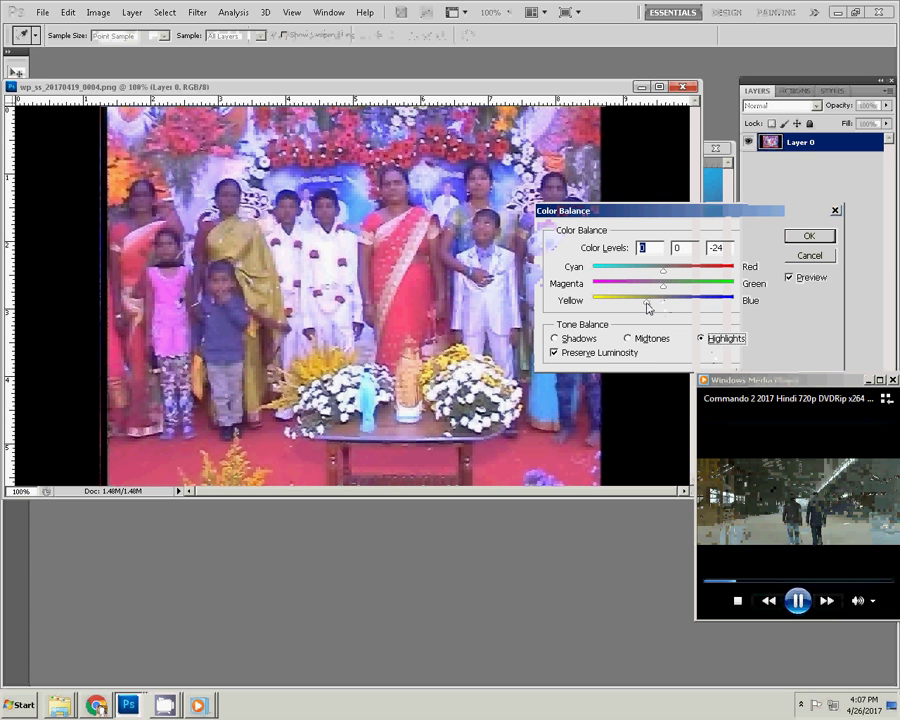
{"action": "left_click", "coordinate": [808, 236]}
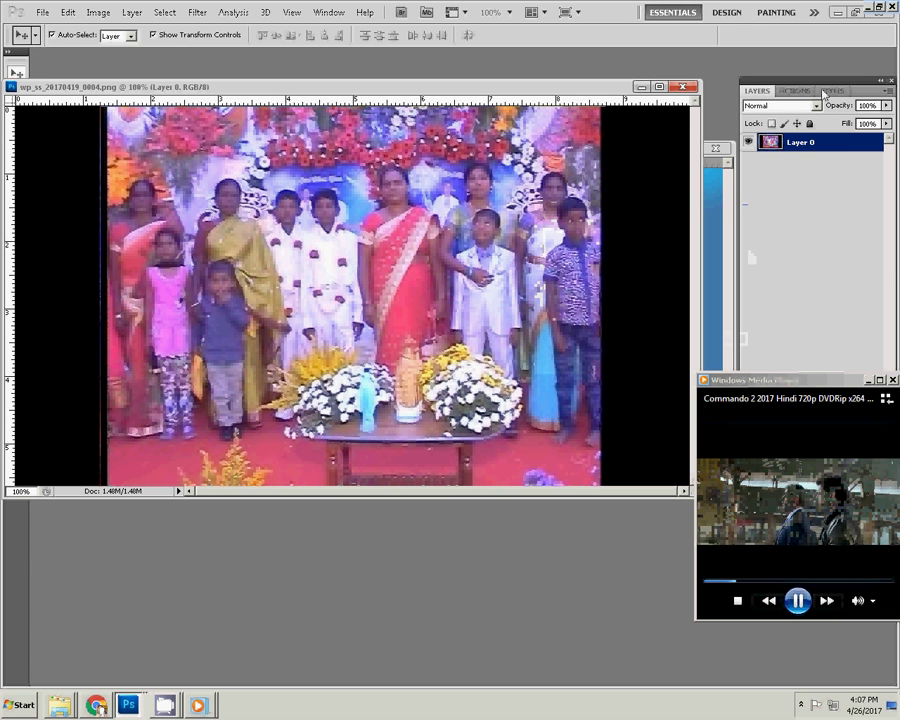
Step: Show the Actions panel and fit the whole image in the window
{"action": "left_click", "coordinate": [833, 88]}
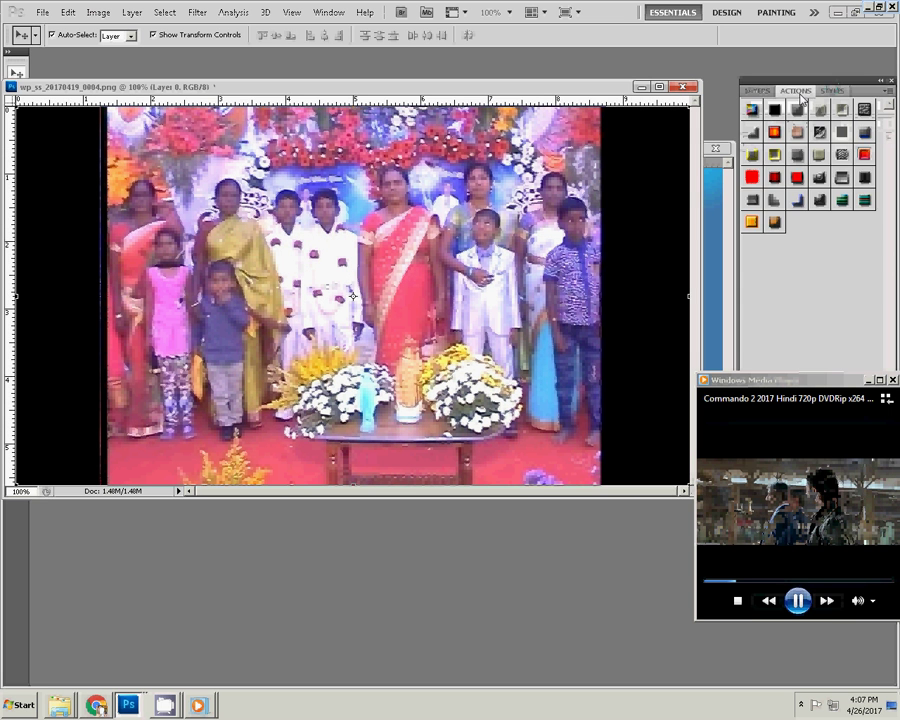
{"action": "left_click", "coordinate": [796, 90]}
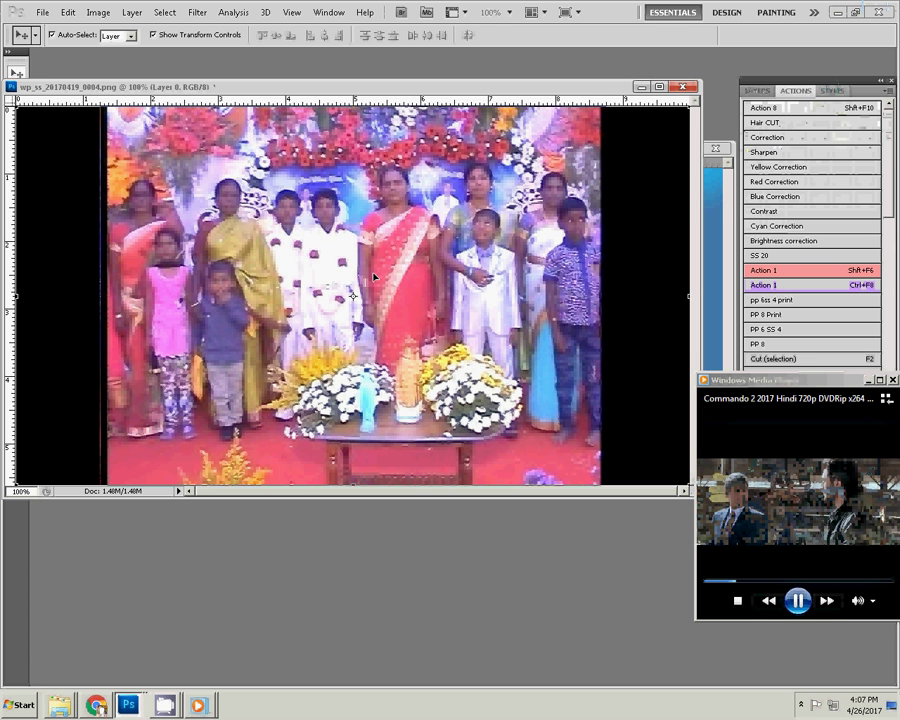
{"action": "key", "text": "ctrl+0"}
Step: Select photo 0004's picture area between the black bars, then close the photo without saving
{"action": "key", "text": "alt"}
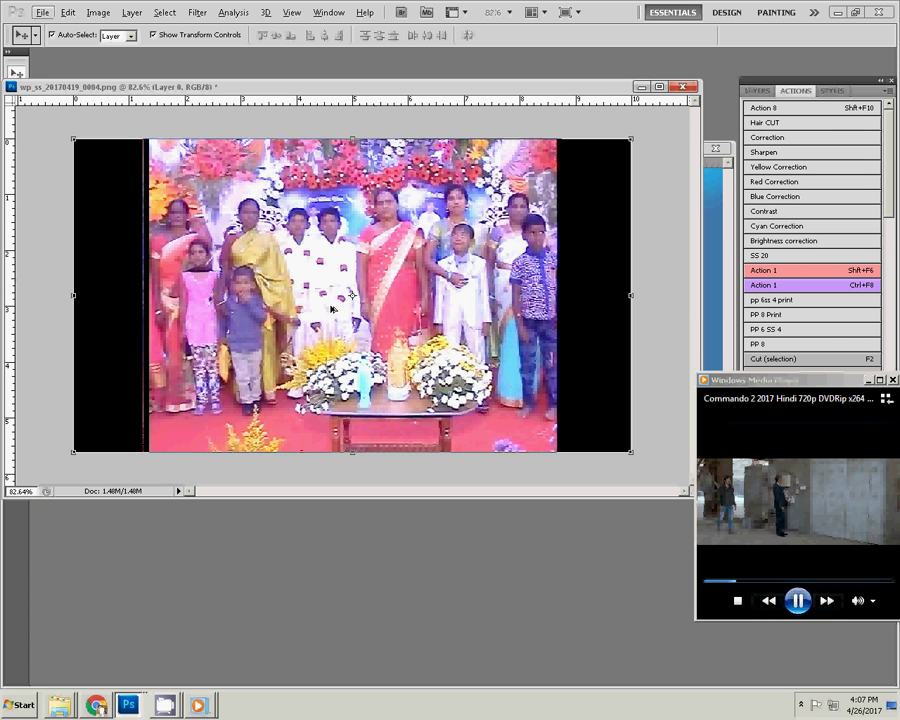
{"action": "key", "text": "c"}
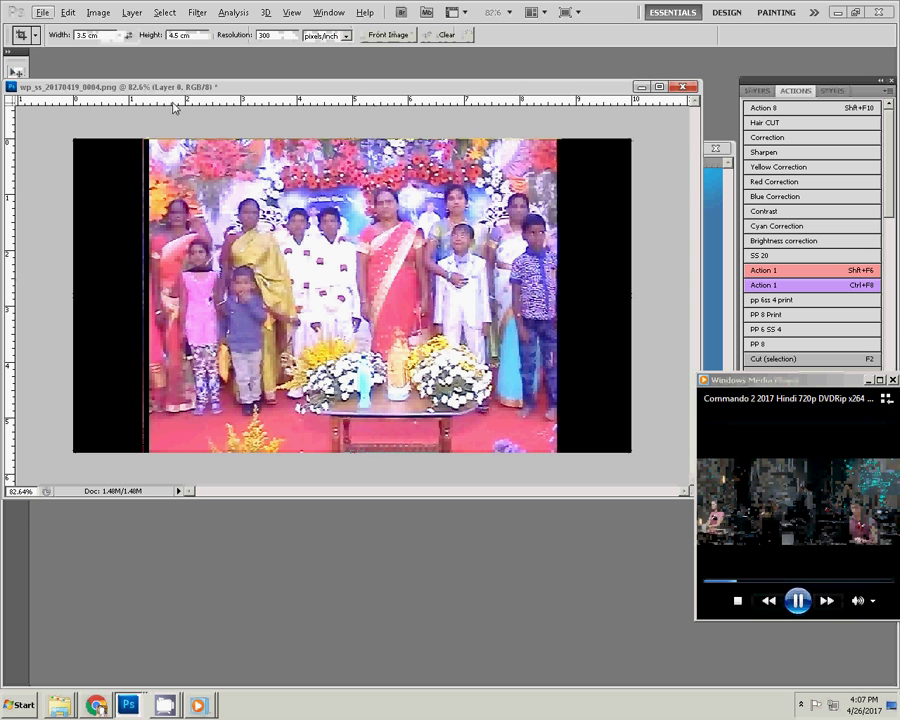
{"action": "key", "text": "v"}
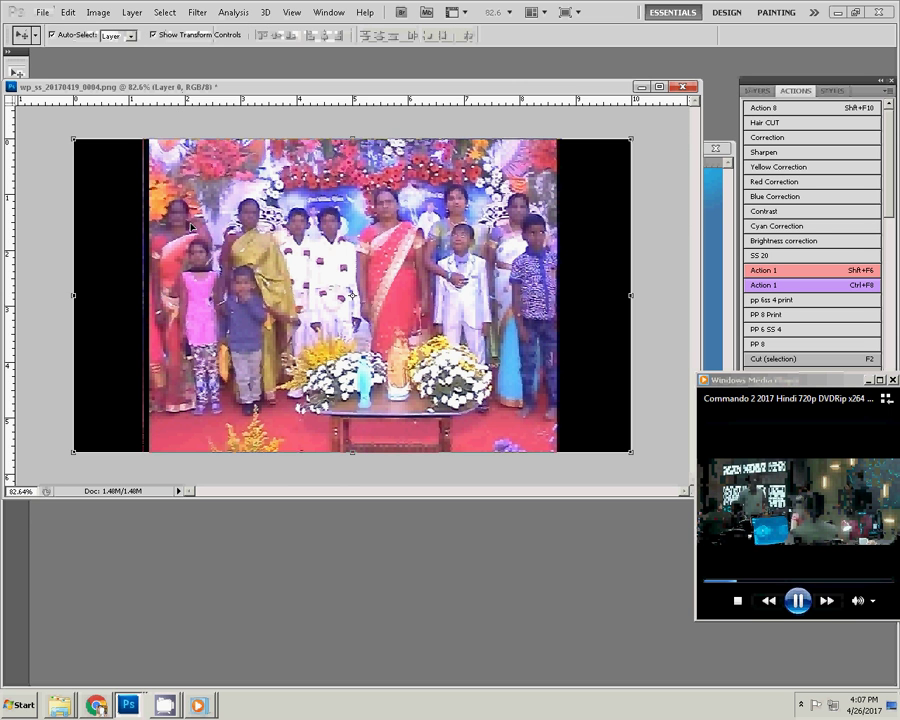
{"action": "key", "text": "m"}
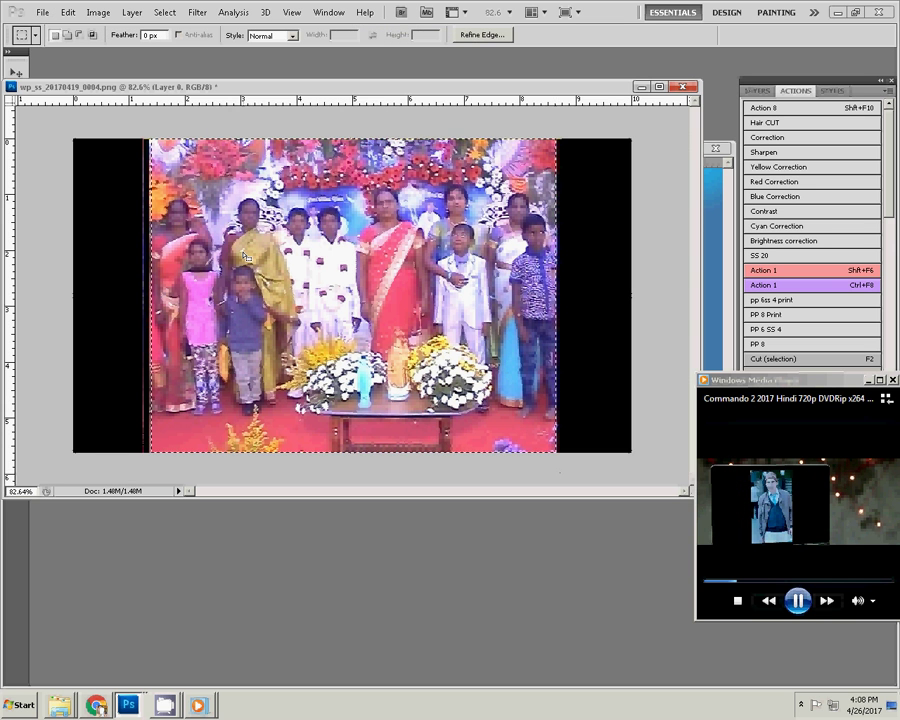
{"action": "left_click_drag", "start_coordinate": [556, 139], "coordinate": [150, 452]}
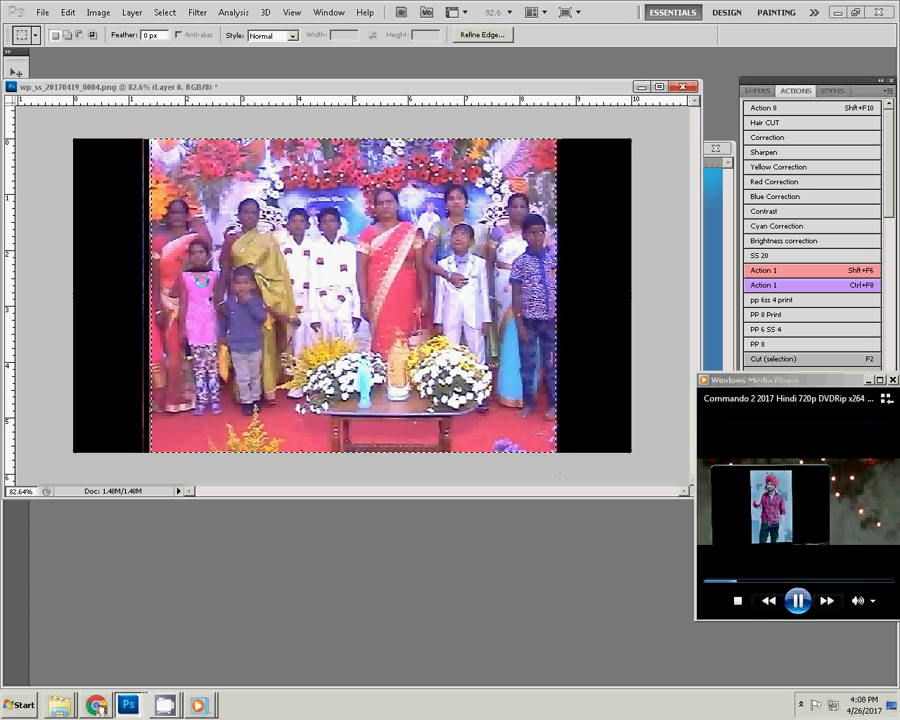
{"action": "key", "text": "ctrl+w"}
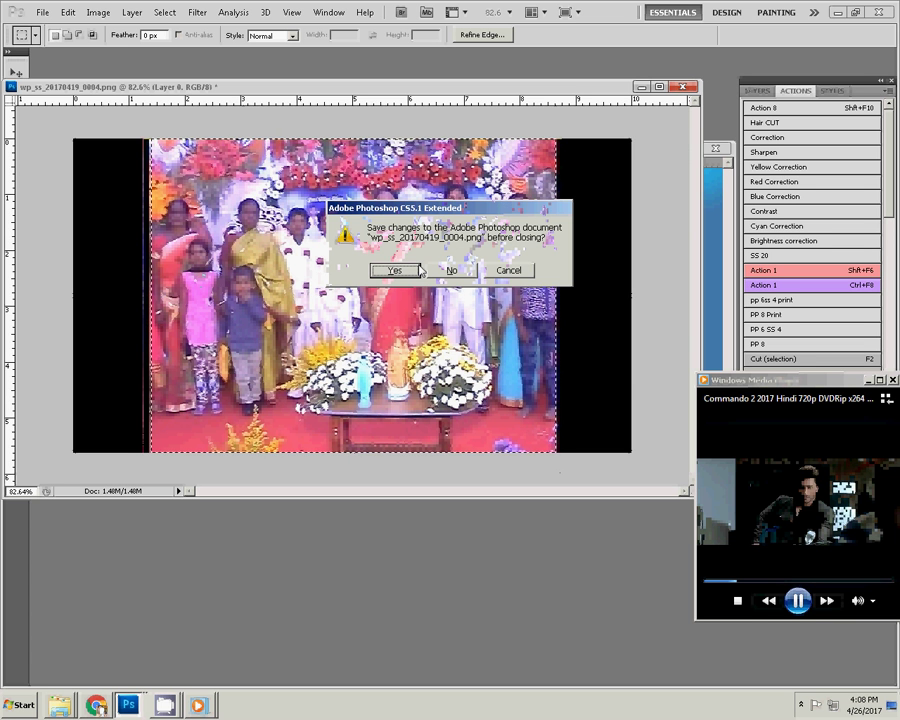
{"action": "left_click", "coordinate": [440, 271]}
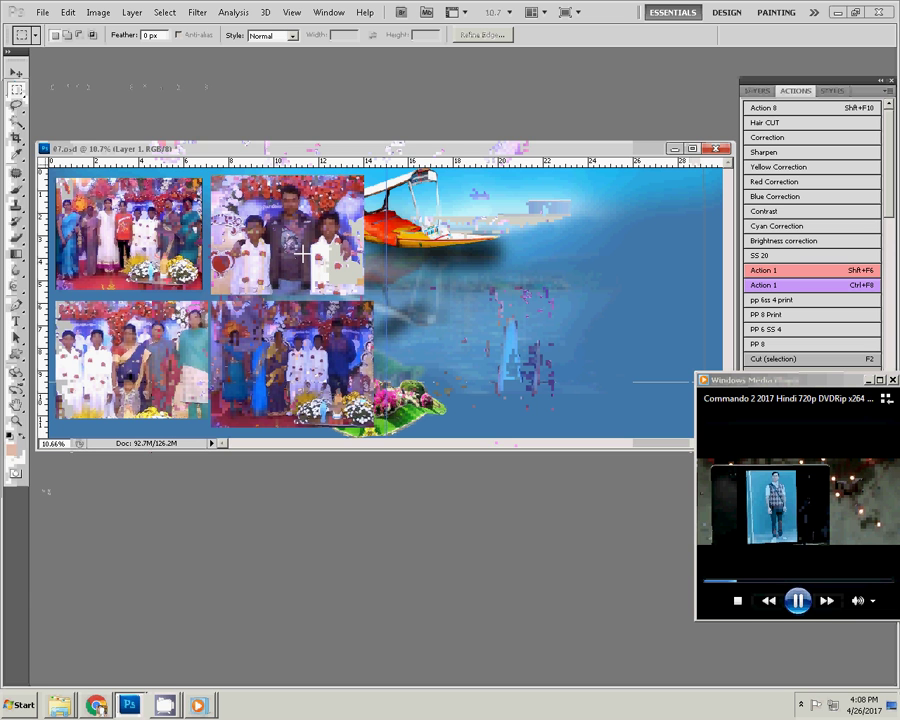
Step: Paste photo 0004 into 07.psd as Layer 5 and move it onto the lake at upper right
{"action": "key", "text": "ctrl+v"}
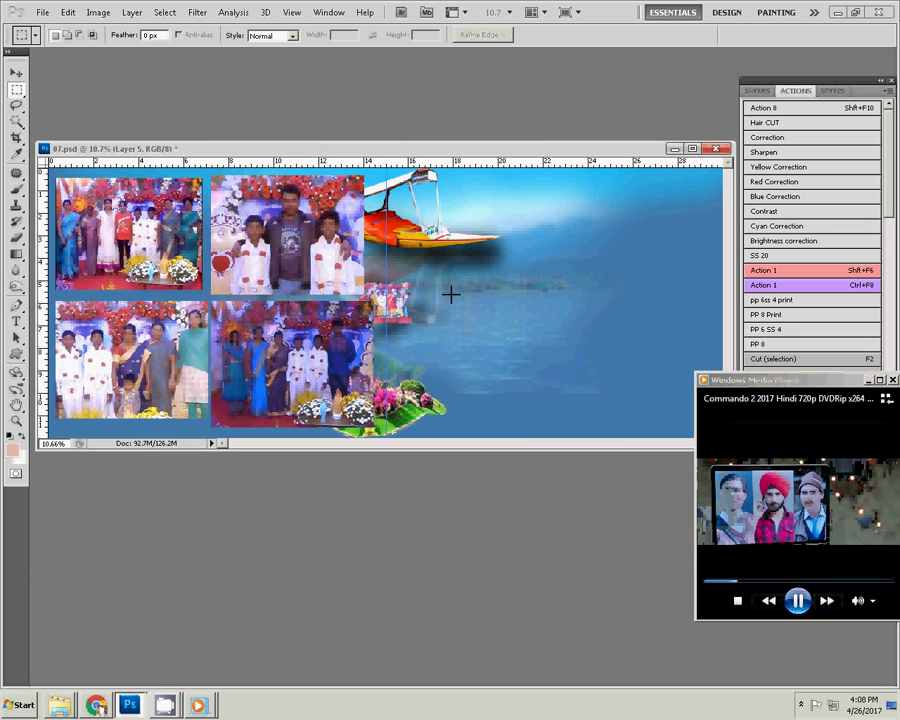
{"action": "key", "text": "b"}
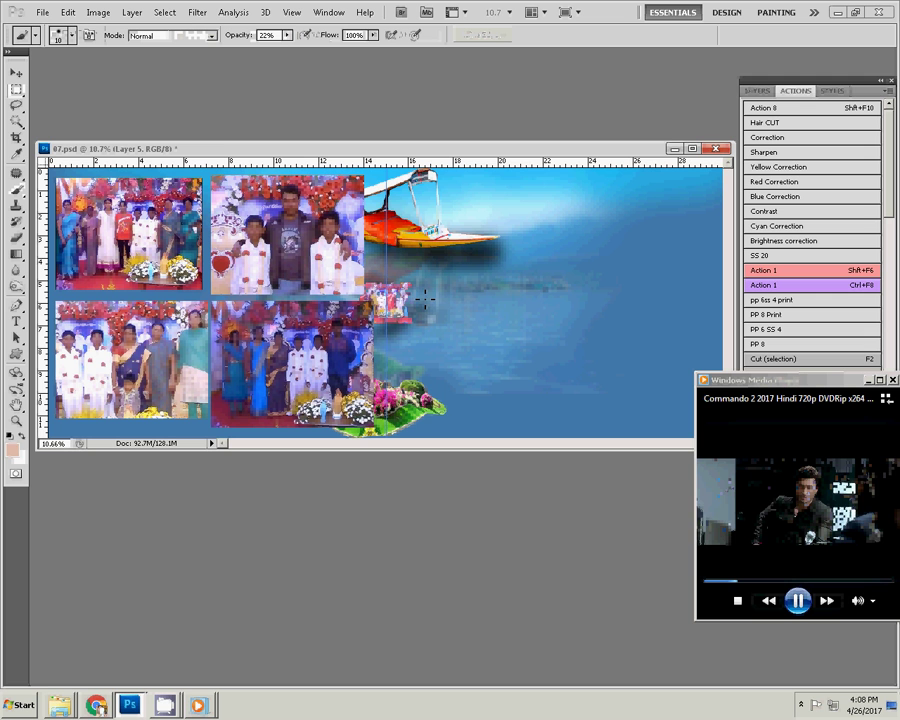
{"action": "key", "text": "v"}
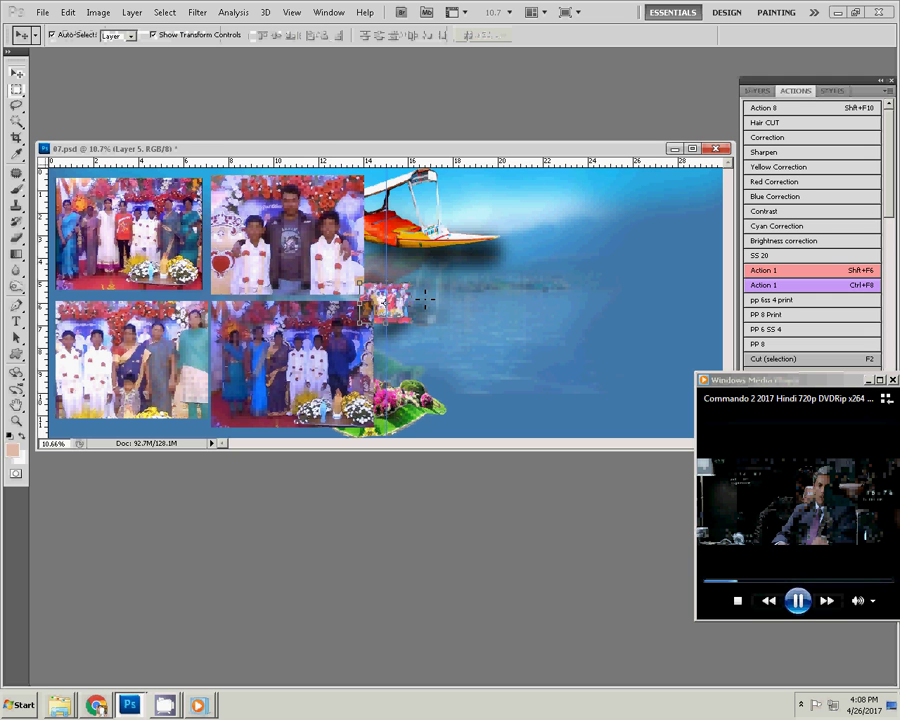
{"action": "mouse_move", "coordinate": [395, 302]}
{"action": "left_mouse_down"}
{"action": "mouse_move", "coordinate": [481, 293]}
{"action": "mouse_move", "coordinate": [661, 221]}
{"action": "left_mouse_up"}
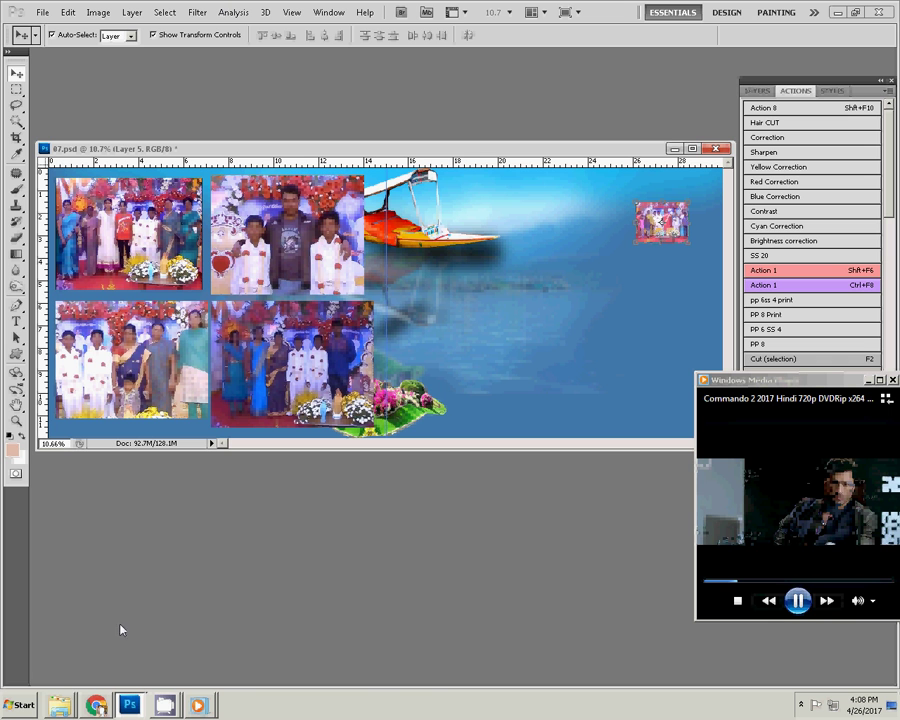
{"action": "mouse_move", "coordinate": [60, 705]}
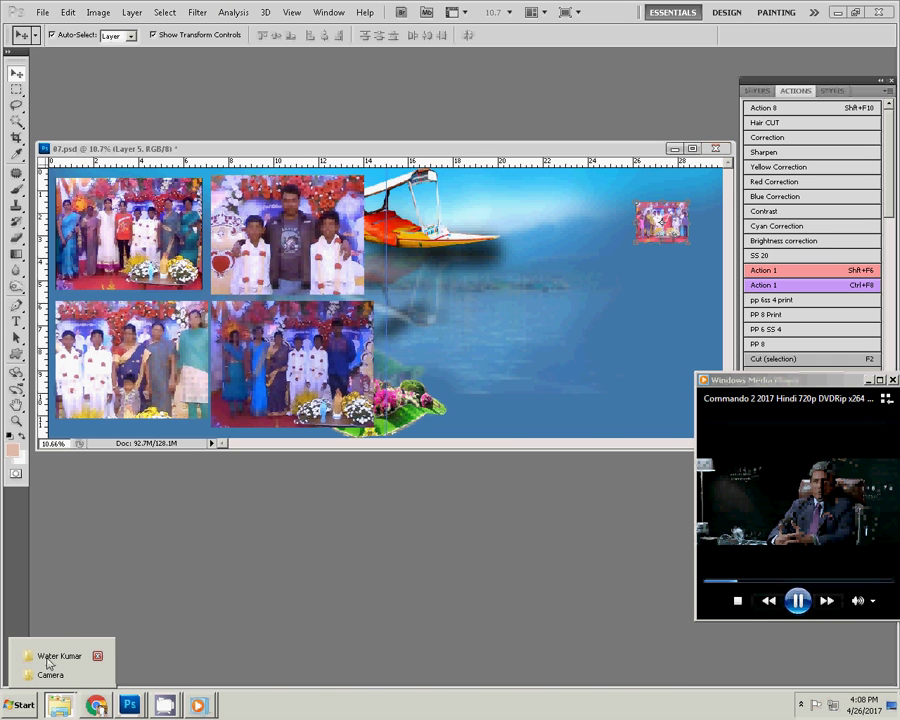
Step: Select photos 0003, 0042, 0001 and 0002 in the H: event folder and drag them into Photoshop
{"action": "left_click", "coordinate": [55, 656]}
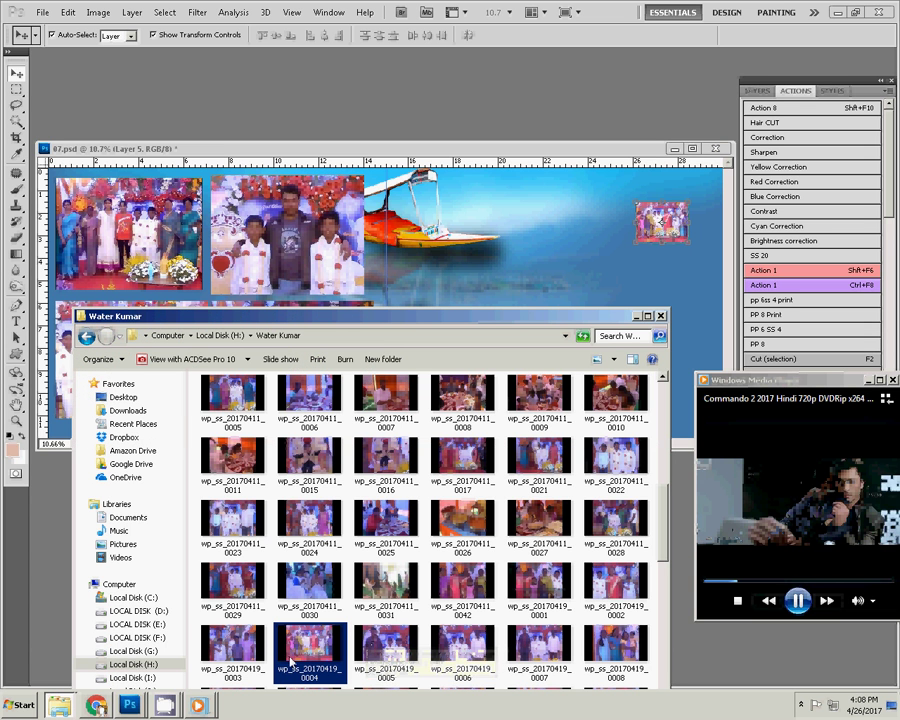
{"action": "key", "text": "Left"}
{"action": "left_click", "coordinate": [462, 585], "text": "ctrl"}
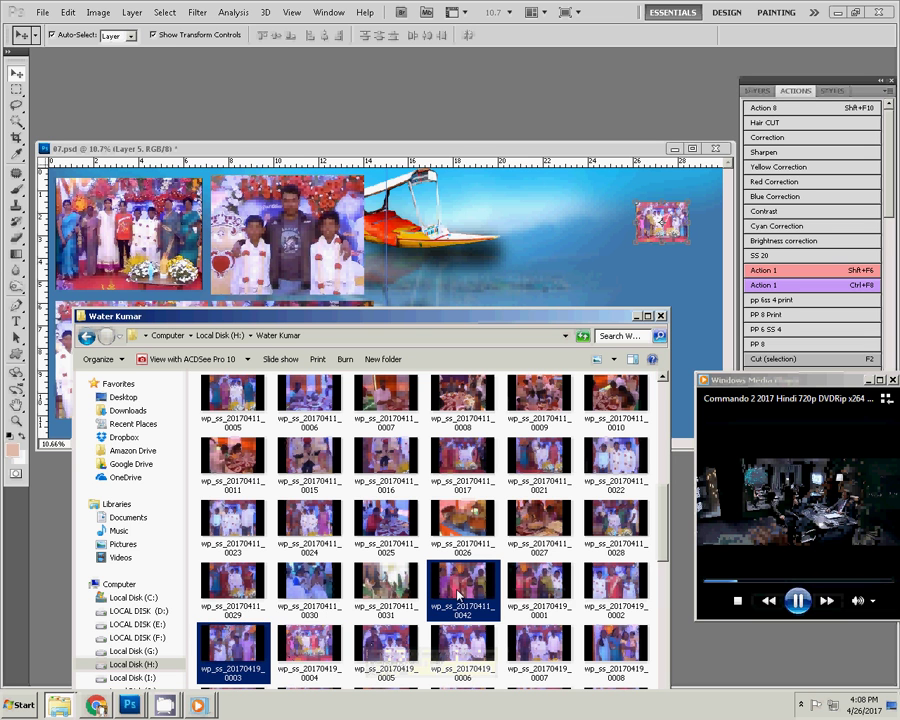
{"action": "left_click", "coordinate": [538, 585], "text": "ctrl"}
{"action": "left_click", "coordinate": [625, 578], "text": "ctrl"}
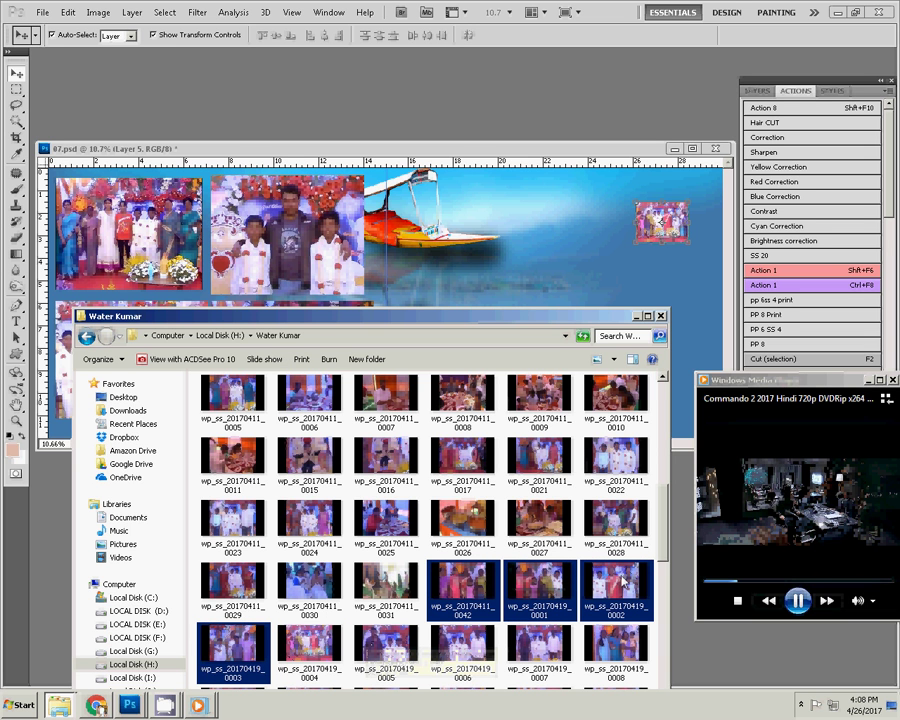
{"action": "left_click_drag", "start_coordinate": [625, 578], "coordinate": [507, 92]}
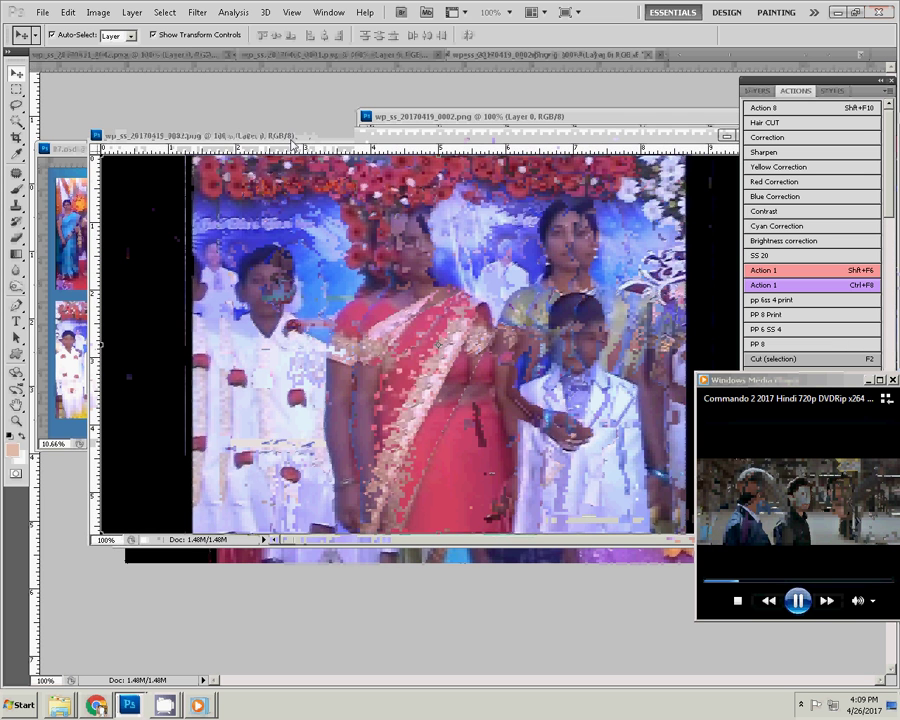
Step: Shift photo 0002's highlights toward yellow with Color Balance at -27
{"action": "left_click_drag", "start_coordinate": [292, 143], "coordinate": [559, 143]}
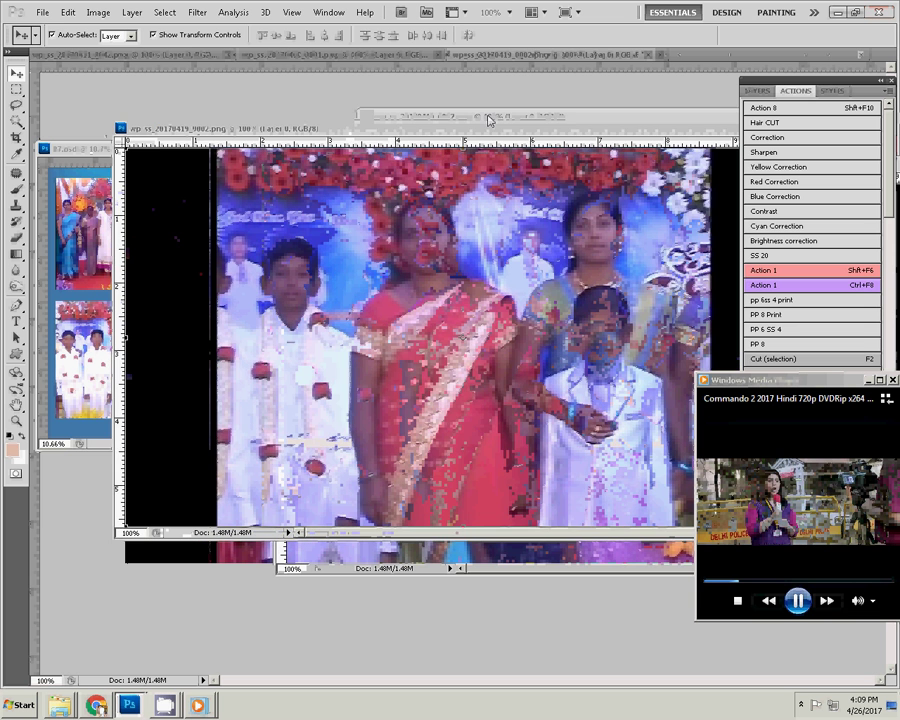
{"action": "key", "text": "ctrl+b"}
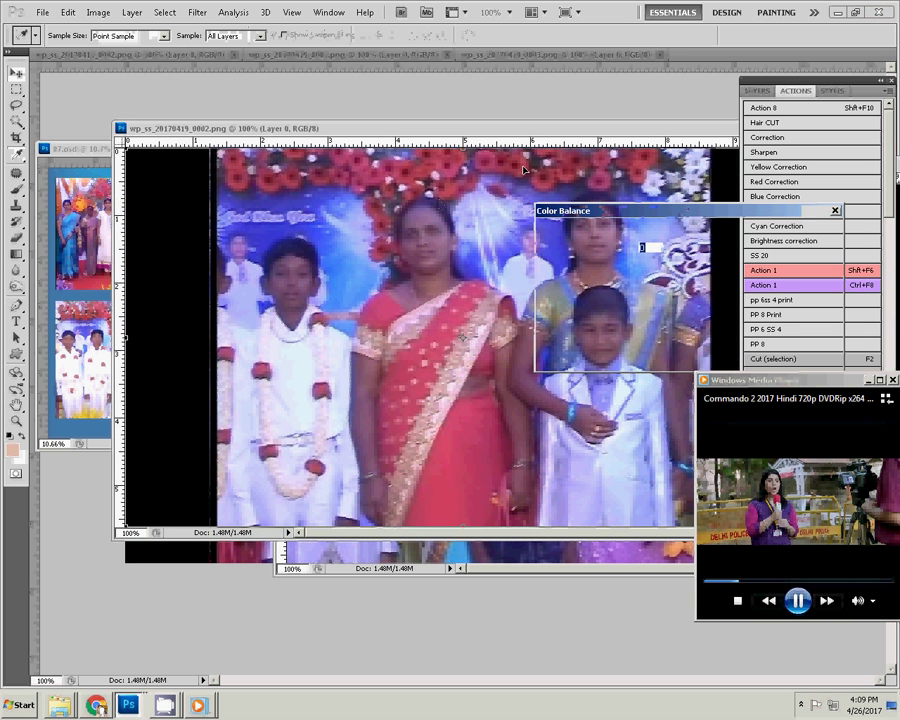
{"action": "left_click", "coordinate": [699, 339]}
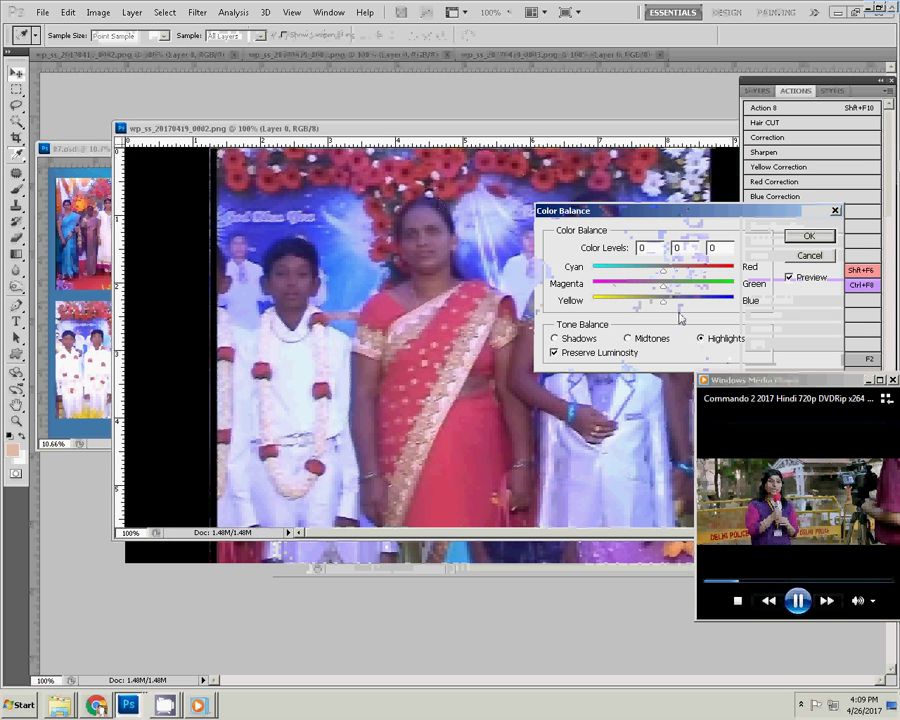
{"action": "left_click_drag", "start_coordinate": [664, 300], "coordinate": [645, 300]}
{"action": "left_click", "coordinate": [803, 236]}
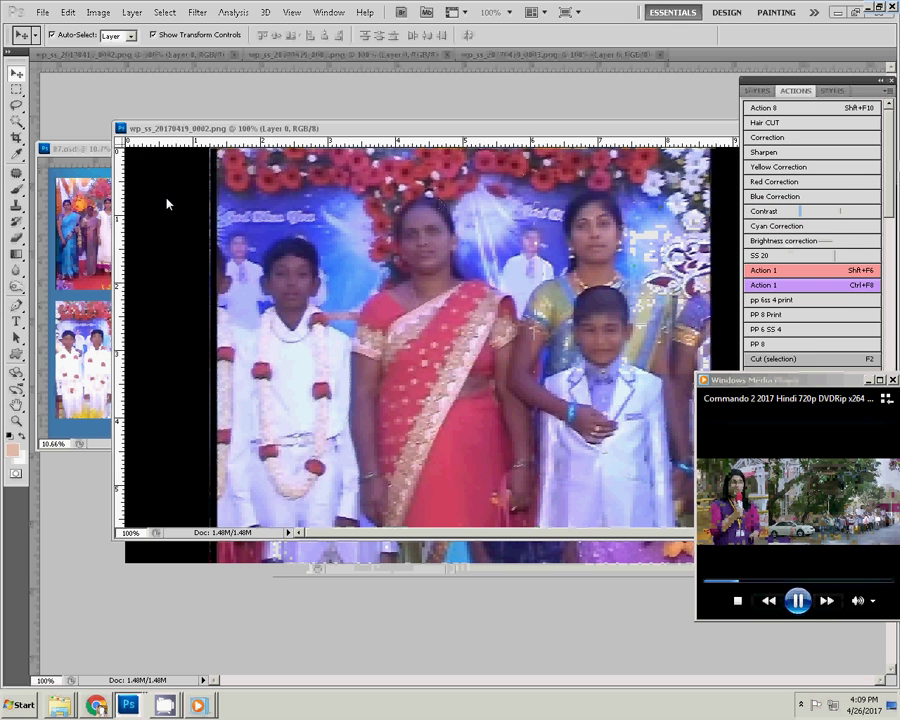
Step: Select photo 0002's picture area beside the black bar, then close it without saving
{"action": "left_click", "coordinate": [18, 90]}
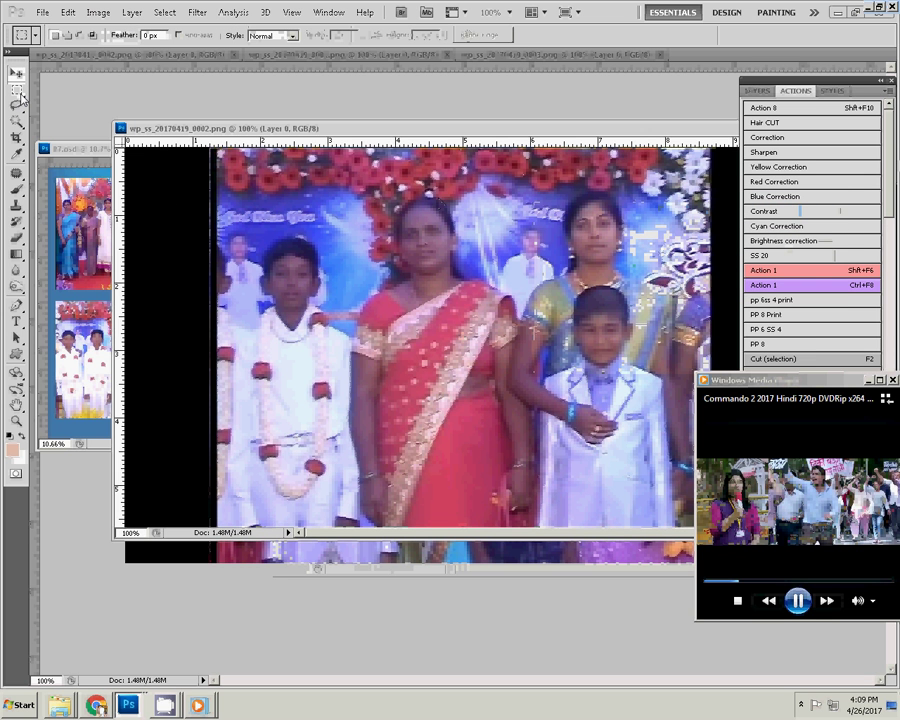
{"action": "key", "text": "ctrl+0"}
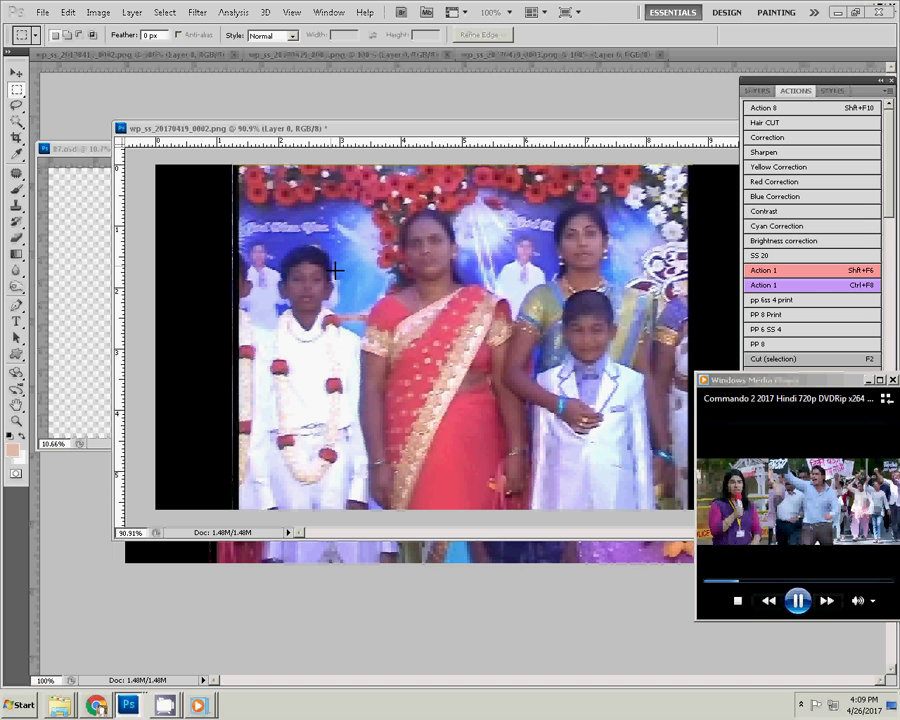
{"action": "mouse_move", "coordinate": [238, 166]}
{"action": "left_mouse_down"}
{"action": "mouse_move", "coordinate": [544, 463]}
{"action": "mouse_move", "coordinate": [665, 518]}
{"action": "left_mouse_up"}
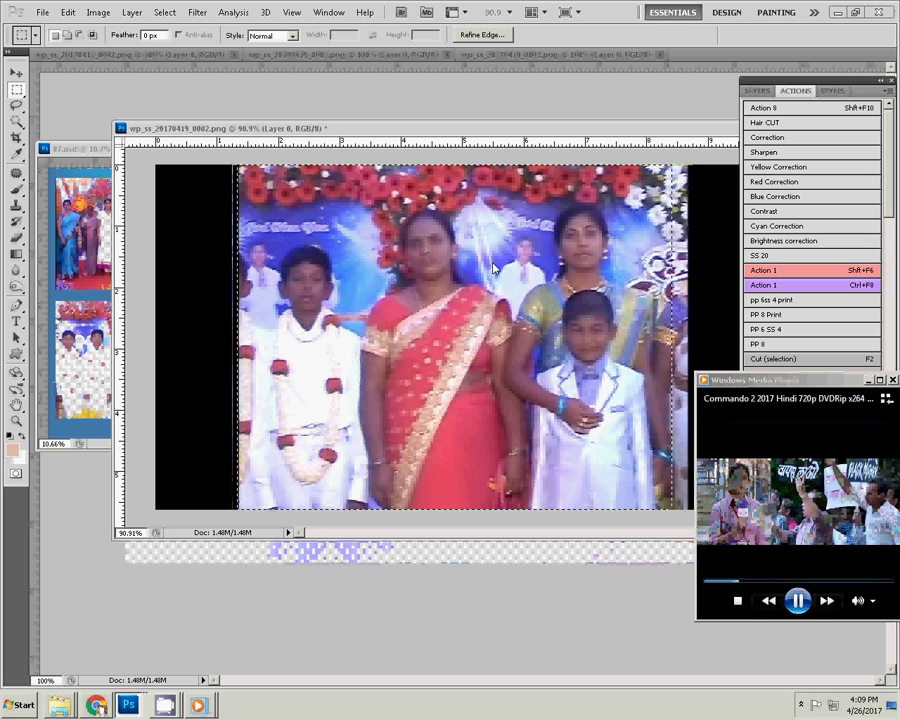
{"action": "key", "text": "ctrl+w"}
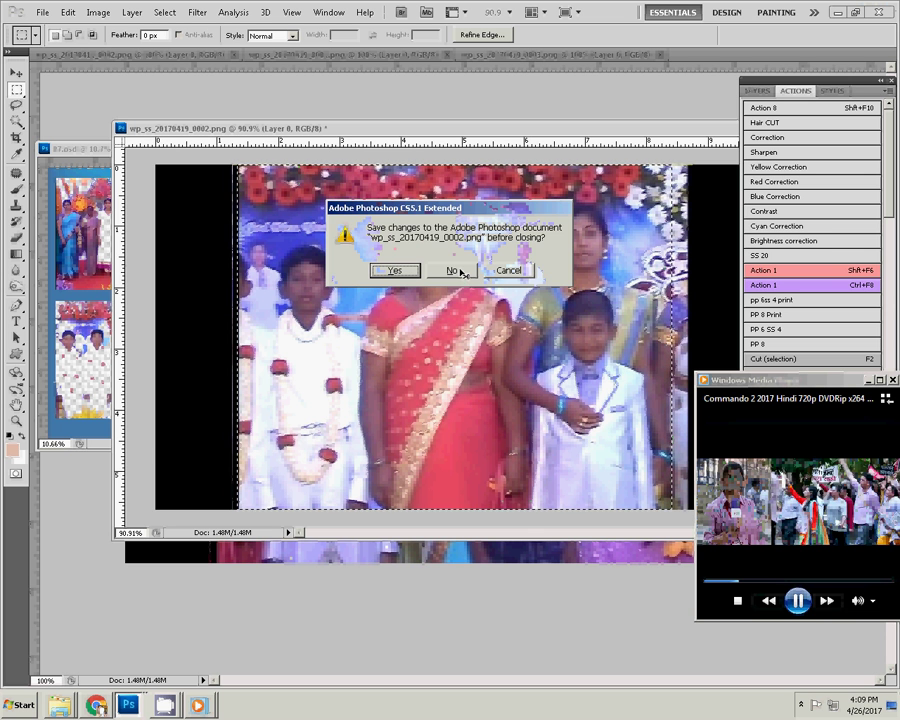
{"action": "left_click", "coordinate": [456, 271]}
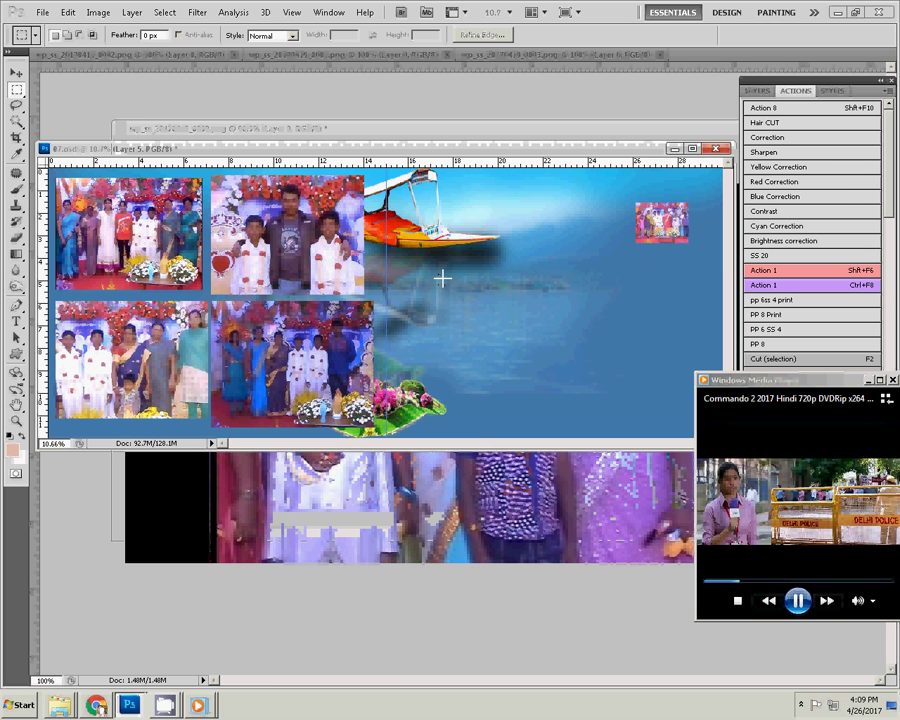
Step: Paste photo 0002 into 07.psd as Layer 6, left of the first small photo
{"action": "key", "text": "ctrl+v"}
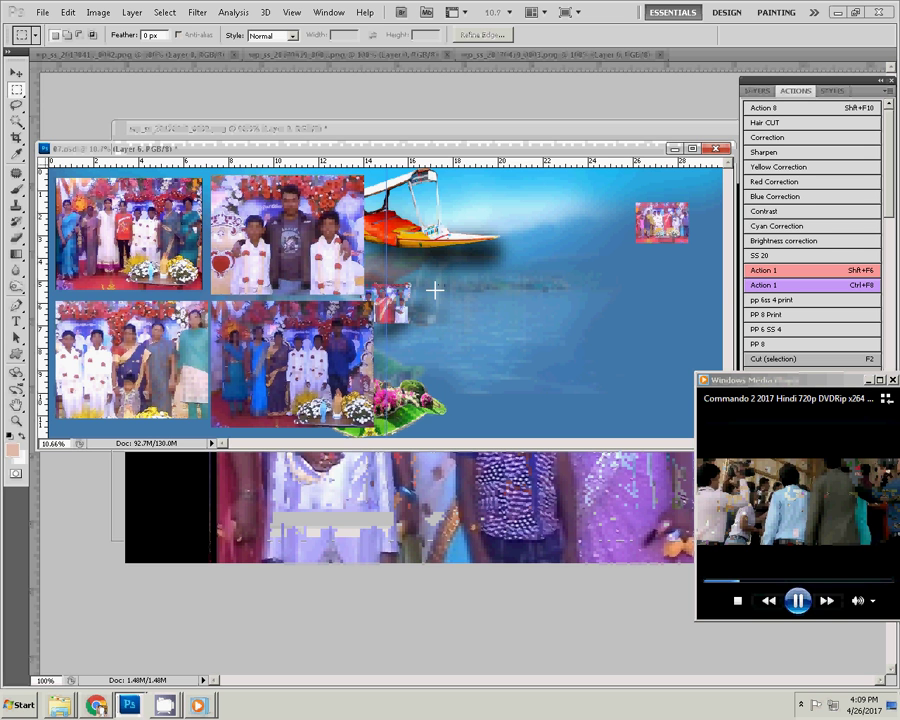
{"action": "key", "text": "v"}
{"action": "left_click_drag", "start_coordinate": [398, 296], "coordinate": [610, 216]}
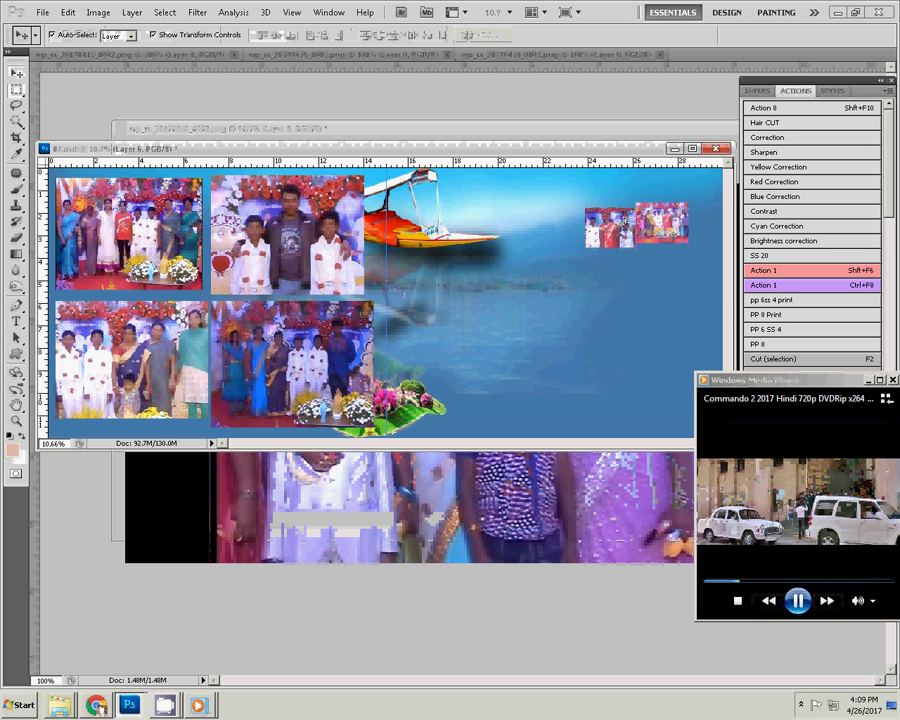
Step: Shift photo 0003's highlights toward blue in Color Balance and apply it
{"action": "left_click", "coordinate": [173, 109]}
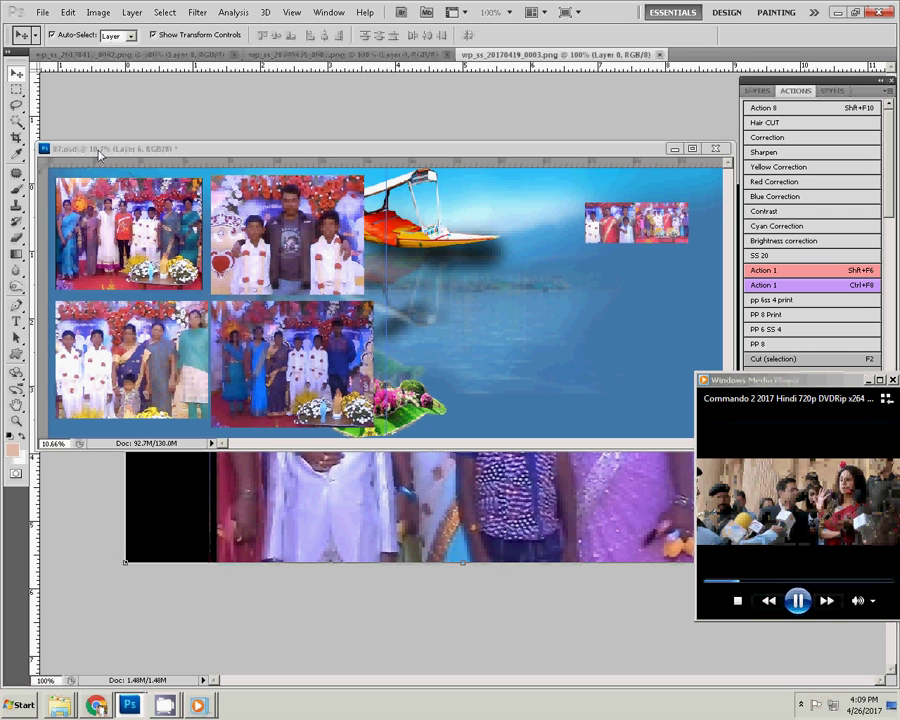
{"action": "mouse_move", "coordinate": [96, 153]}
{"action": "left_mouse_down"}
{"action": "mouse_move", "coordinate": [181, 277]}
{"action": "mouse_move", "coordinate": [120, 379]}
{"action": "mouse_move", "coordinate": [115, 372]}
{"action": "left_mouse_up"}
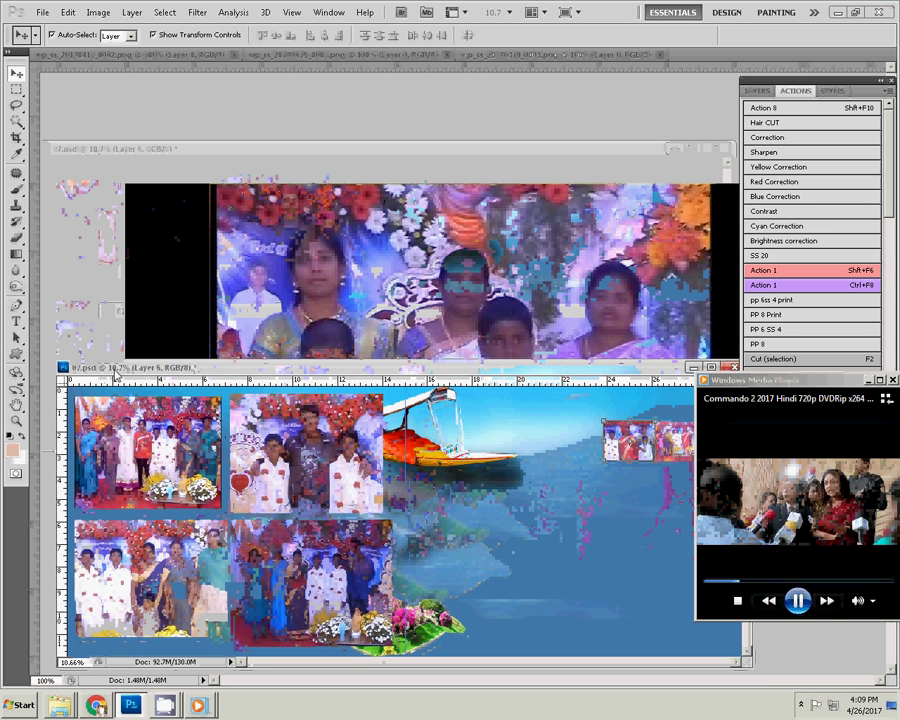
{"action": "left_click", "coordinate": [310, 225]}
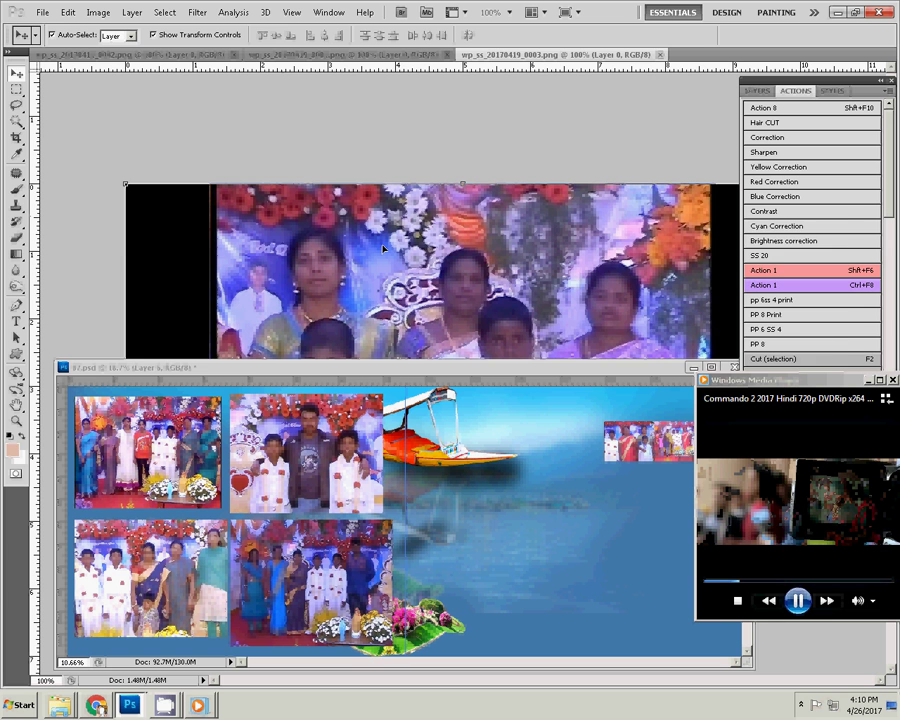
{"action": "key", "text": "ctrl+b"}
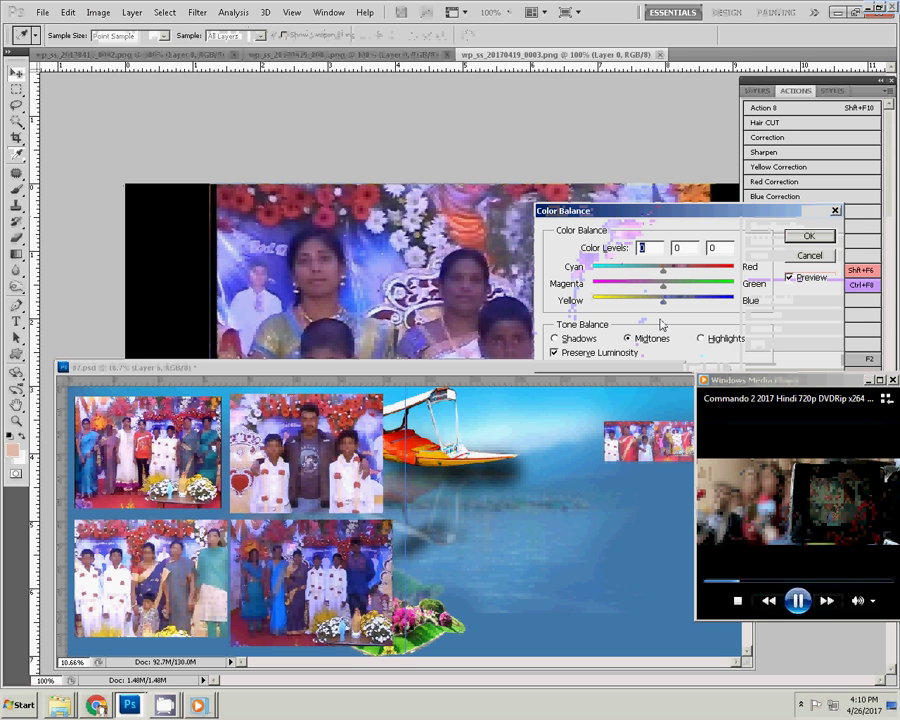
{"action": "left_click", "coordinate": [702, 339]}
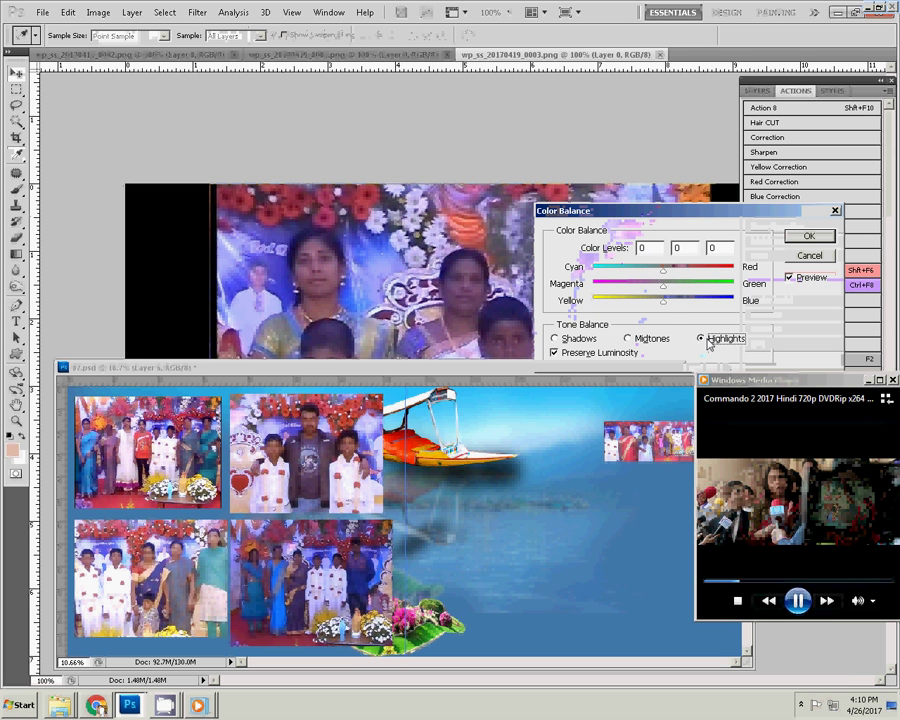
{"action": "mouse_move", "coordinate": [662, 300]}
{"action": "left_mouse_down"}
{"action": "mouse_move", "coordinate": [645, 300]}
{"action": "mouse_move", "coordinate": [684, 271]}
{"action": "left_mouse_up"}
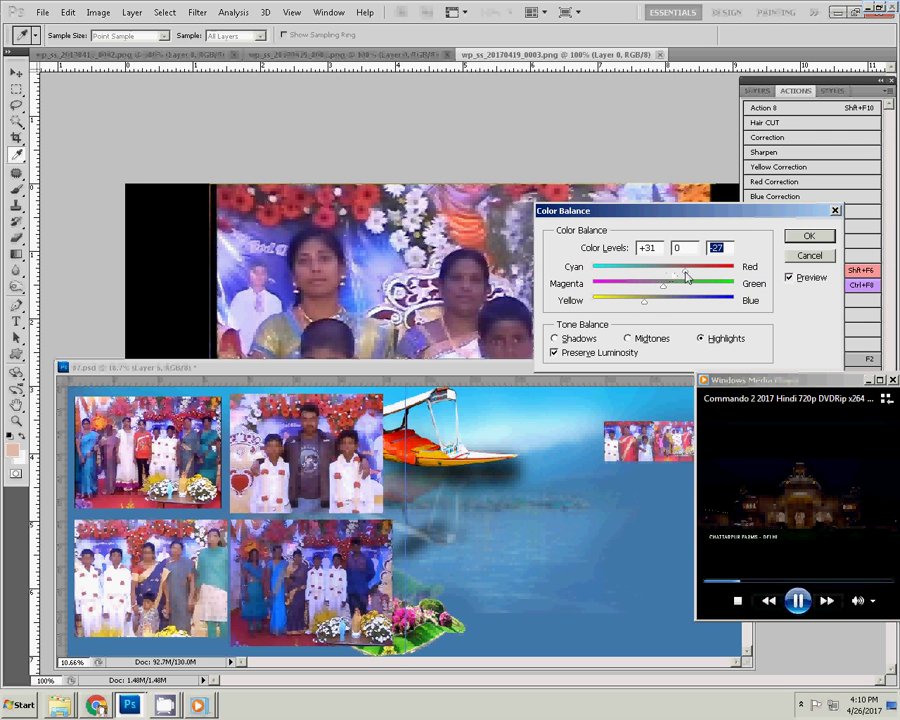
{"action": "left_click", "coordinate": [790, 258]}
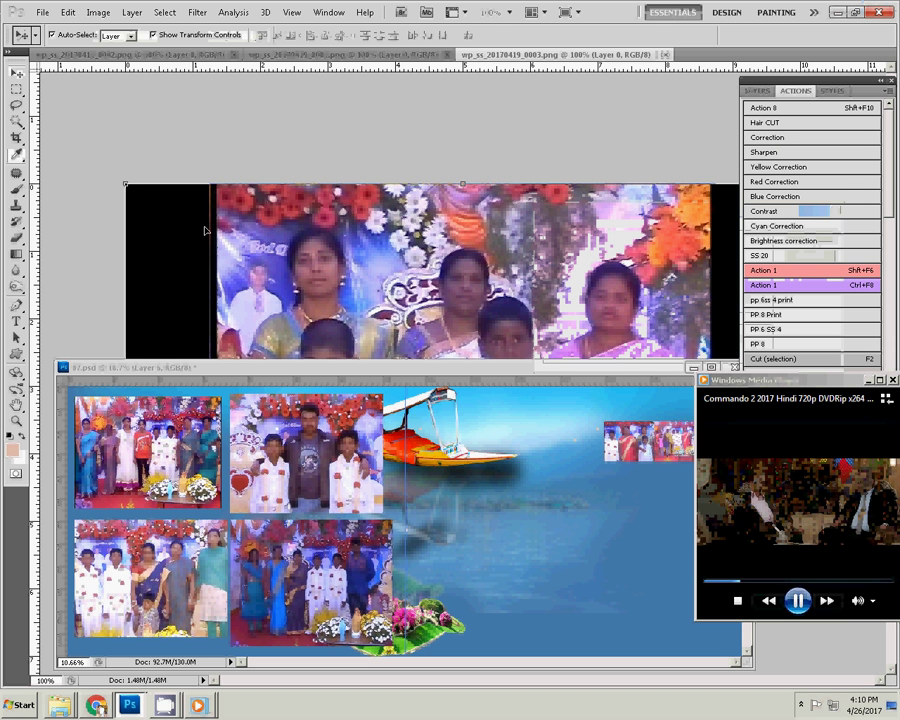
Step: Select photo 0003's picture area between the black borders, then close it without saving
{"action": "left_click", "coordinate": [17, 73]}
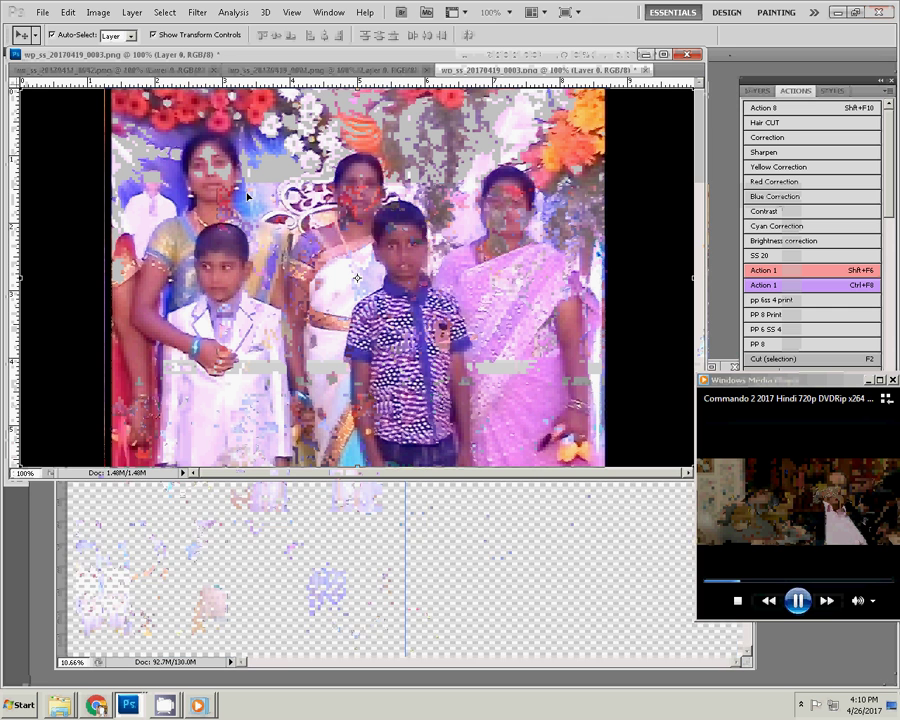
{"action": "key", "text": "ctrl+0"}
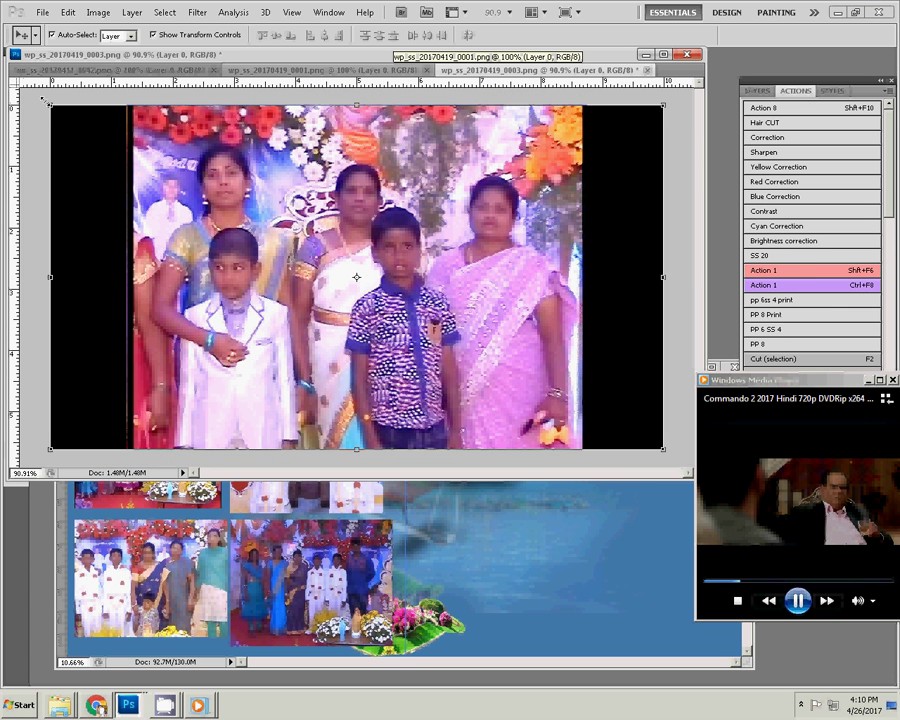
{"action": "key", "text": "m"}
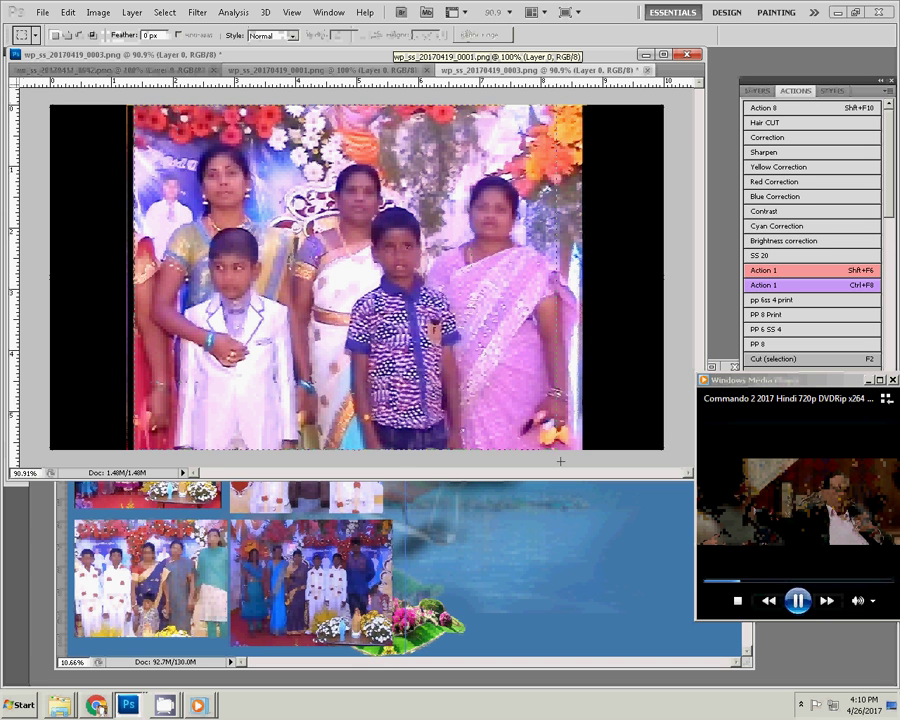
{"action": "left_click_drag", "start_coordinate": [580, 463], "coordinate": [135, 105]}
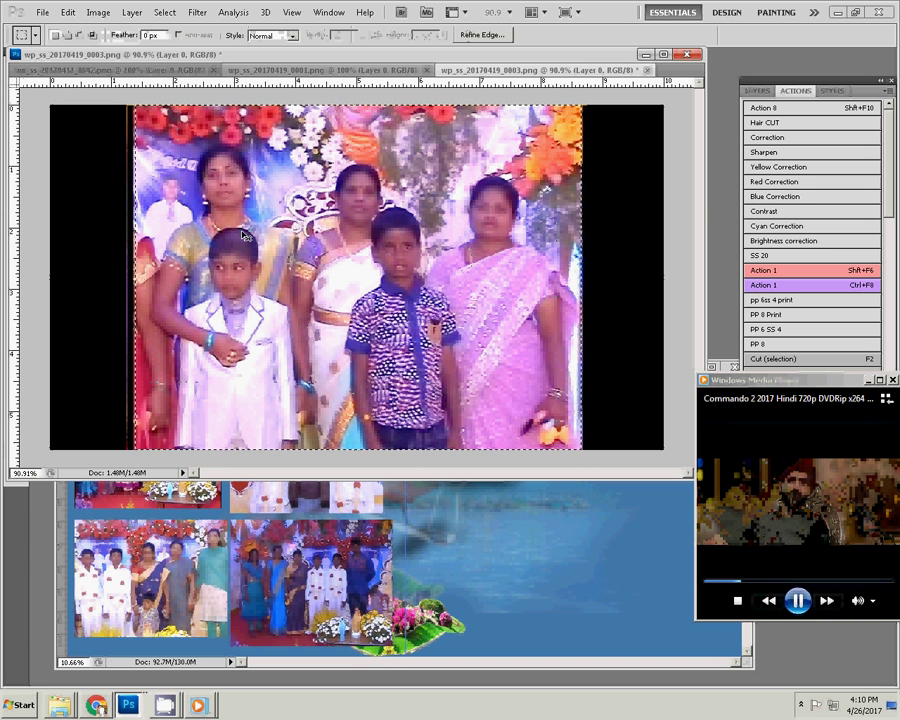
{"action": "key", "text": "ctrl+w"}
{"action": "left_click", "coordinate": [462, 270]}
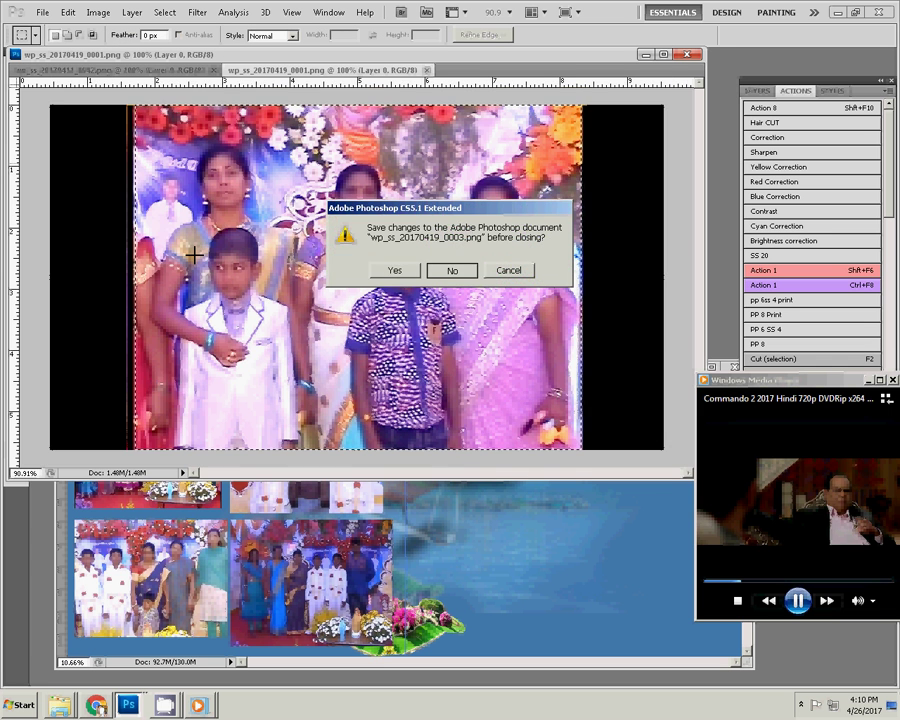
{"action": "left_click", "coordinate": [440, 544]}
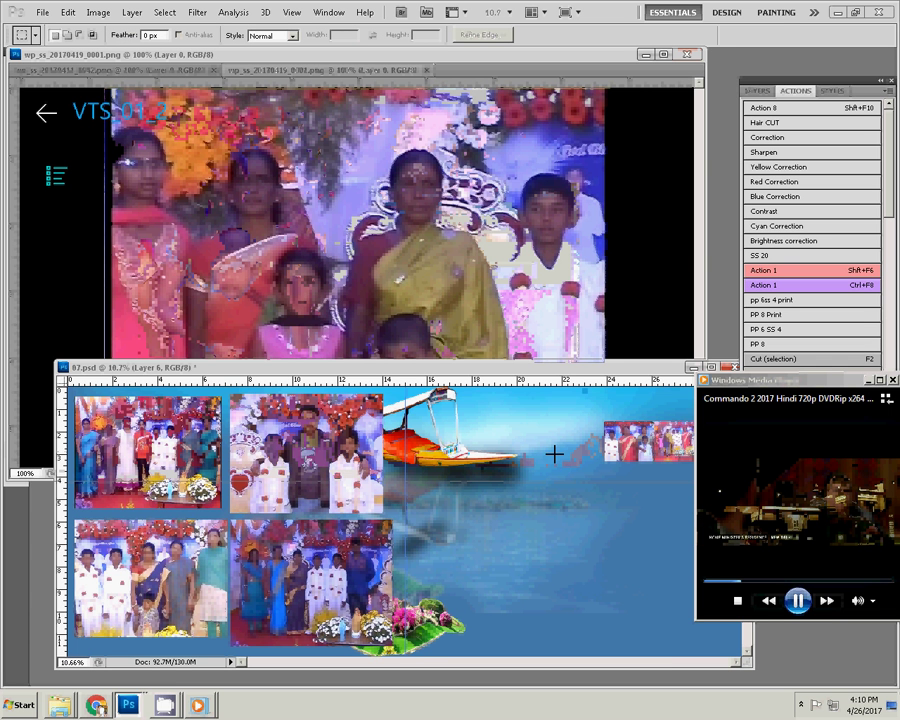
Step: Paste photo 0003 as Layer 7 and line it up with the small photos in the top-right strip
{"action": "mouse_move", "coordinate": [545, 453]}
{"action": "left_mouse_down"}
{"action": "mouse_move", "coordinate": [451, 497]}
{"action": "mouse_move", "coordinate": [541, 490]}
{"action": "left_mouse_up"}
{"action": "key", "text": "v"}
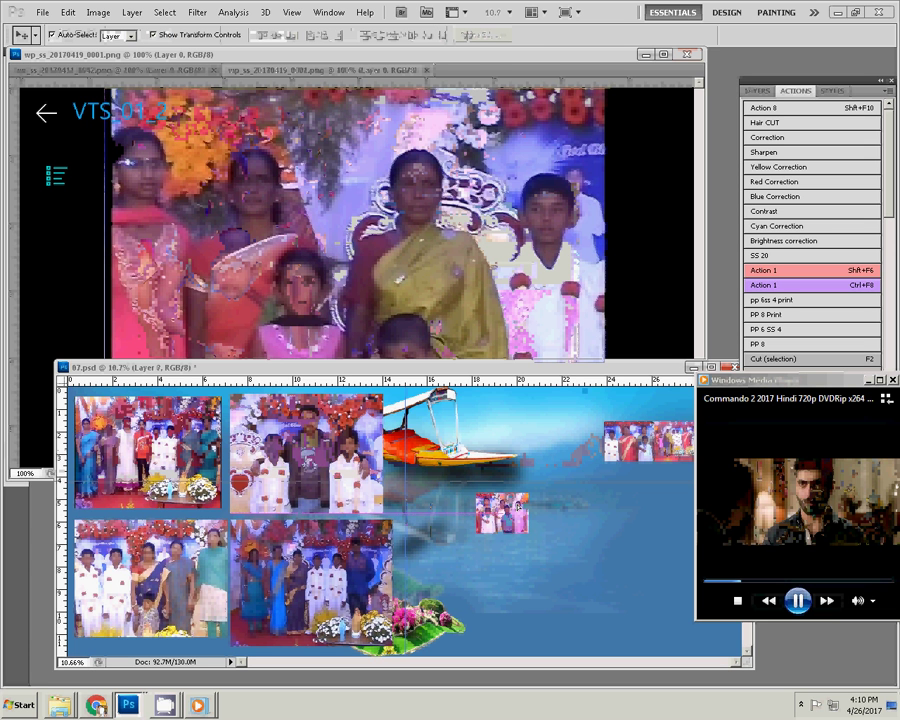
{"action": "left_click_drag", "start_coordinate": [640, 441], "coordinate": [581, 442]}
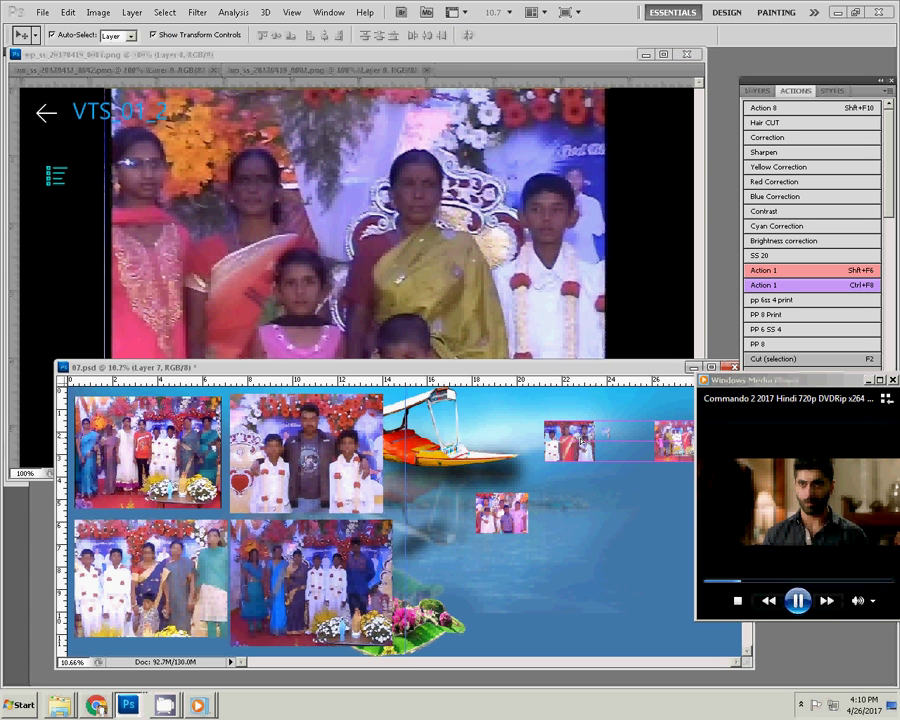
{"action": "left_click", "coordinate": [610, 481]}
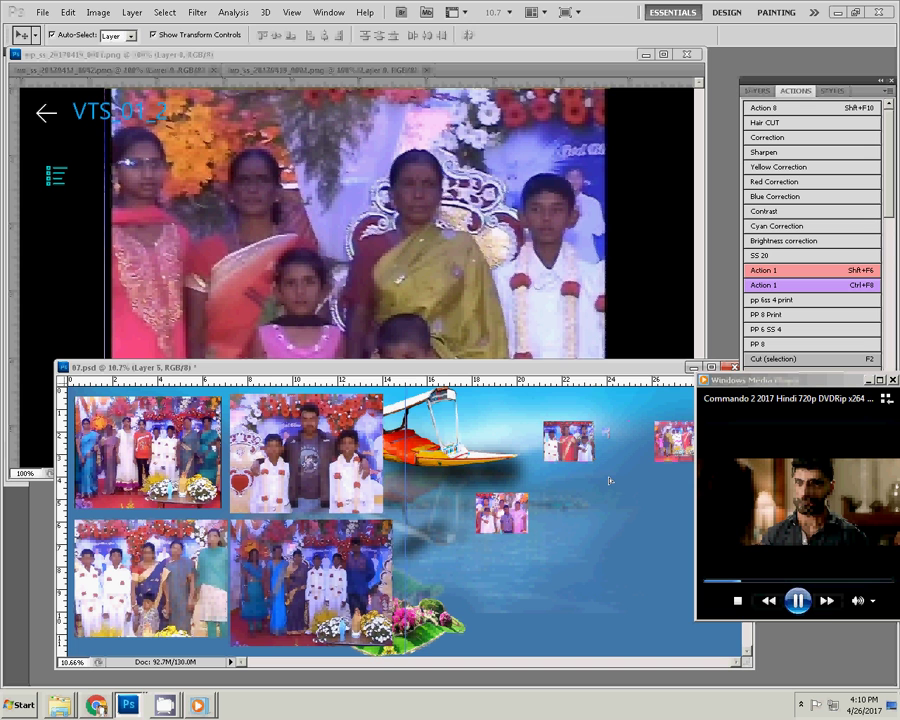
{"action": "left_click_drag", "start_coordinate": [503, 511], "coordinate": [629, 439]}
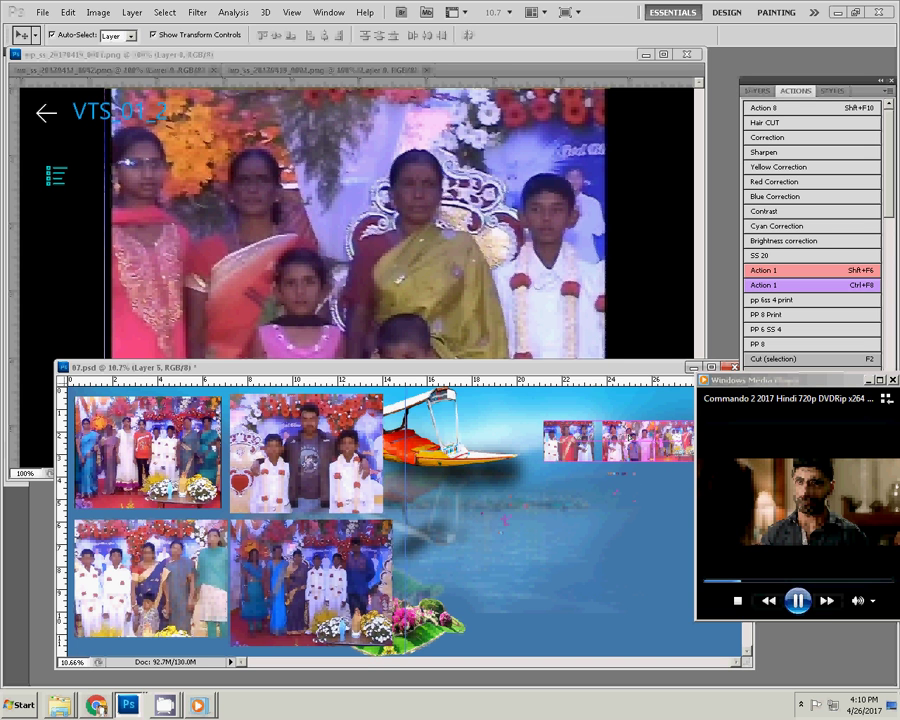
{"action": "left_click", "coordinate": [572, 438]}
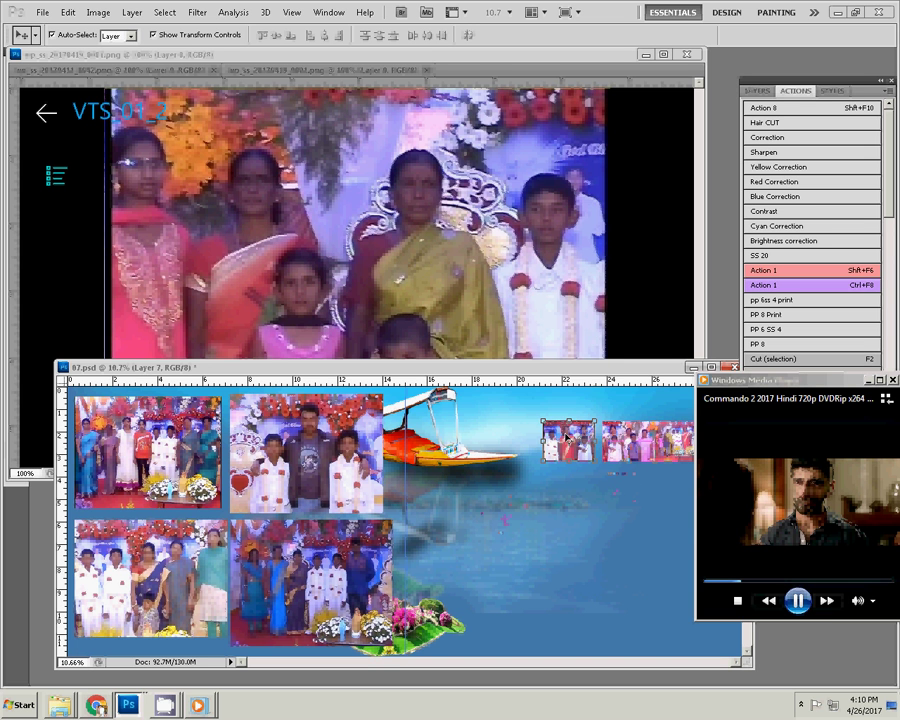
{"action": "left_click_drag", "start_coordinate": [572, 438], "coordinate": [579, 438]}
{"action": "left_click", "coordinate": [579, 438]}
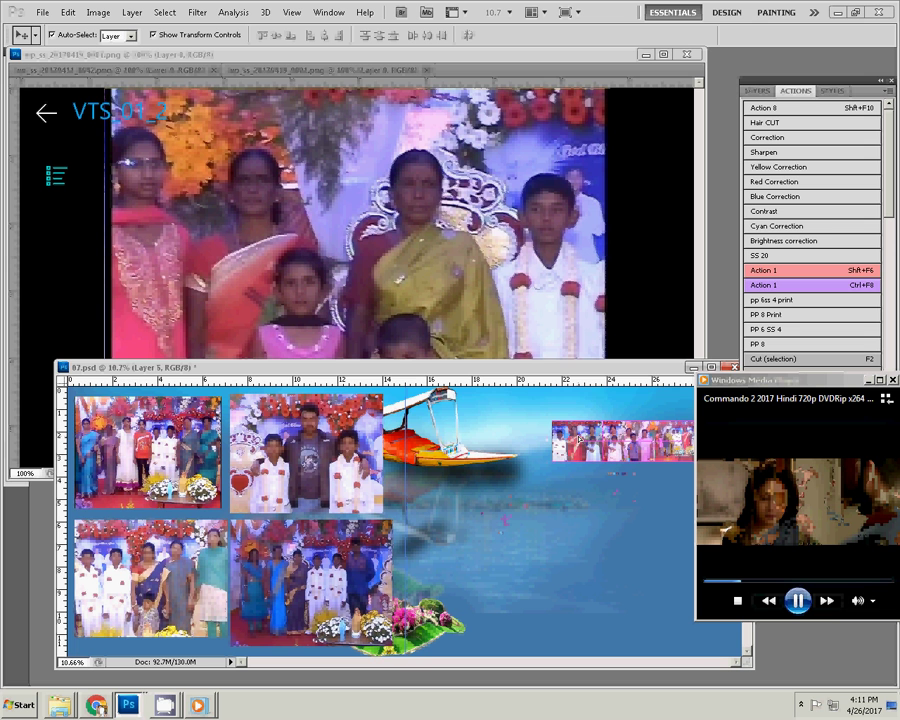
{"action": "left_click", "coordinate": [279, 329]}
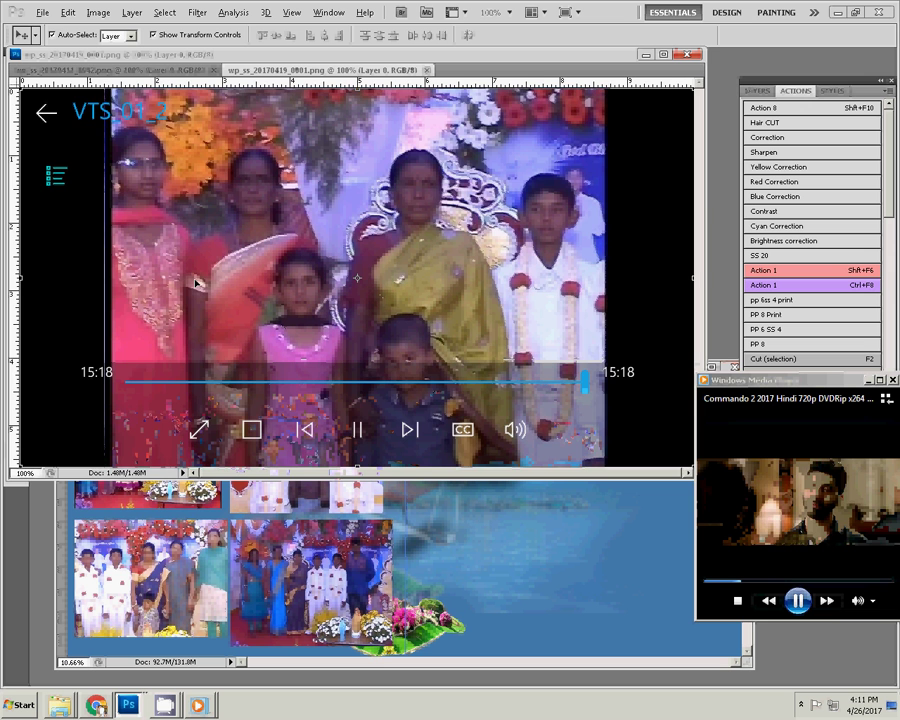
Step: Run the Correction action on photo 0001, select its picture area, and close it unsaved
{"action": "key", "text": "ctrl+0"}
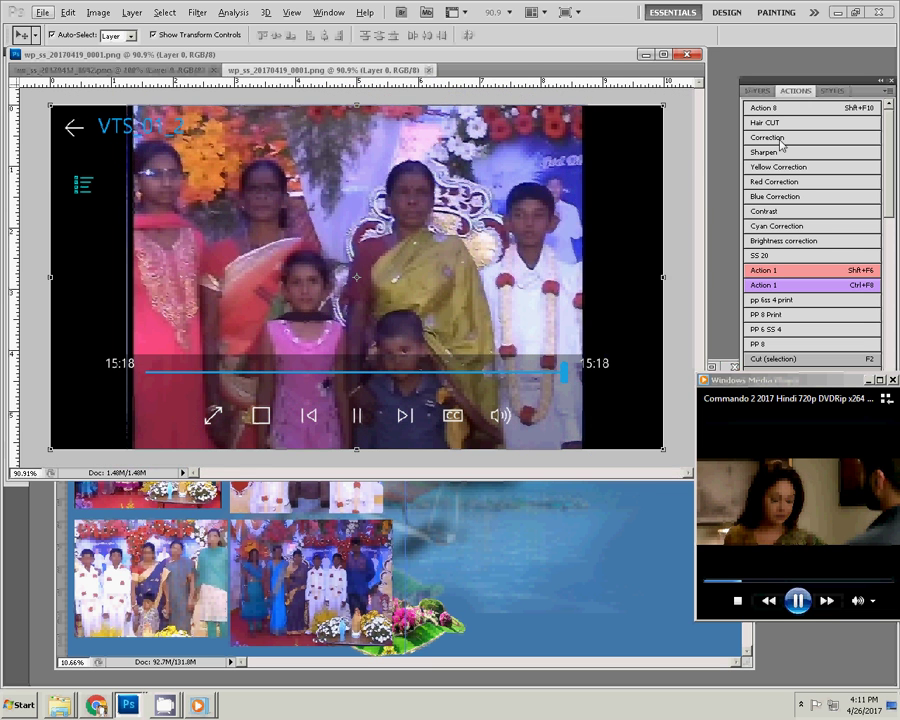
{"action": "left_click", "coordinate": [307, 242]}
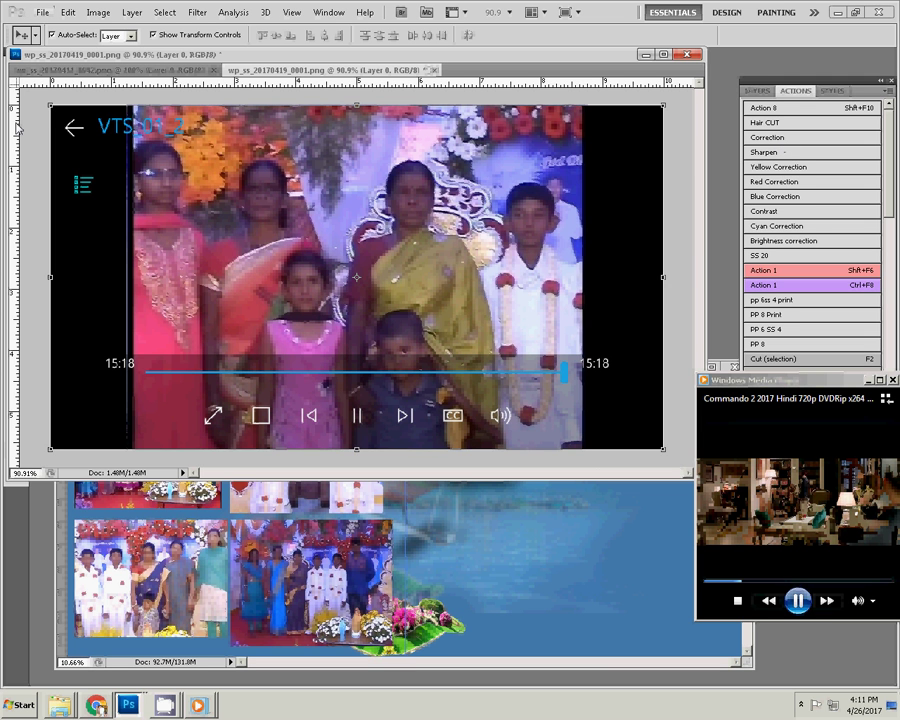
{"action": "key", "text": "m"}
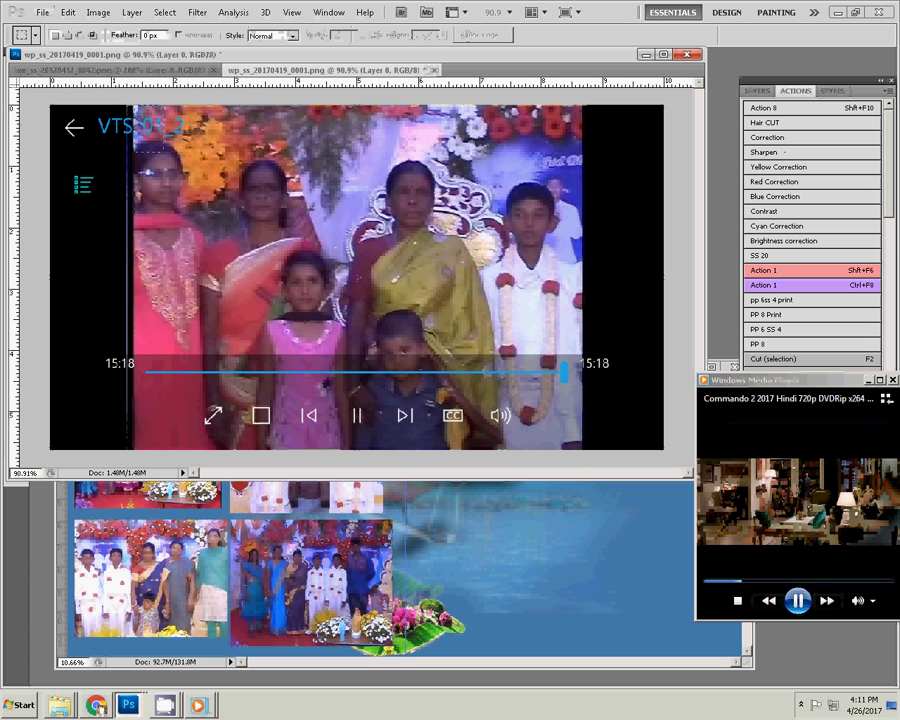
{"action": "left_click_drag", "start_coordinate": [134, 104], "coordinate": [579, 466]}
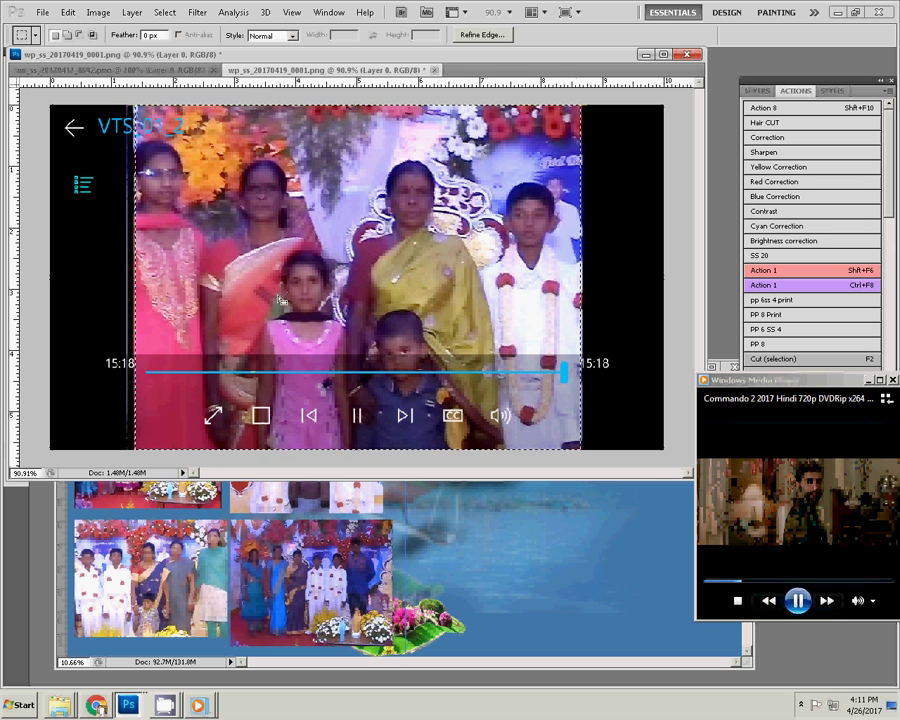
{"action": "key", "text": "v"}
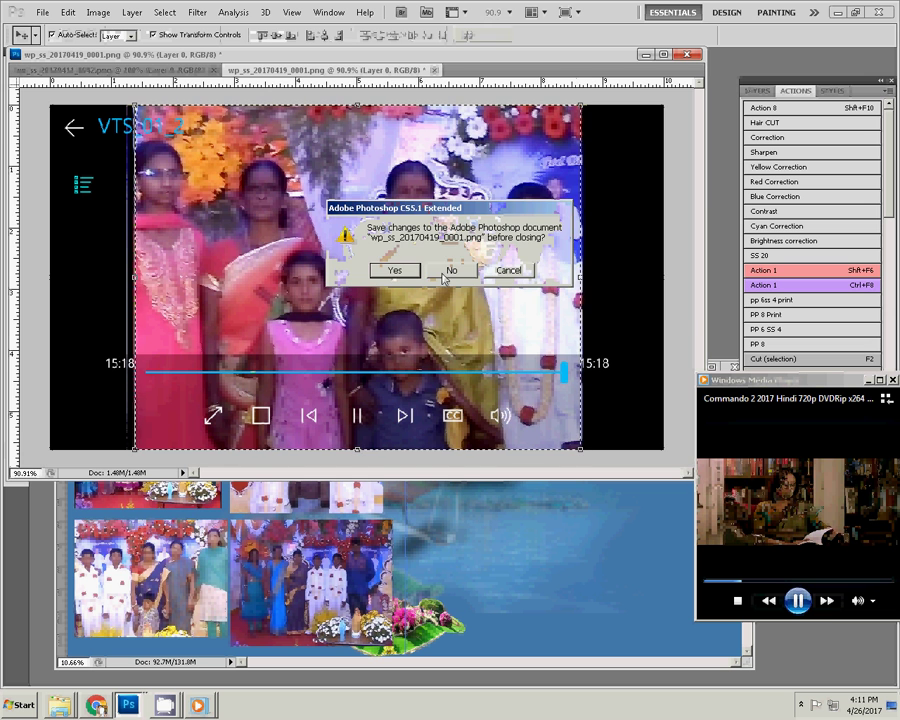
{"action": "left_click", "coordinate": [397, 273]}
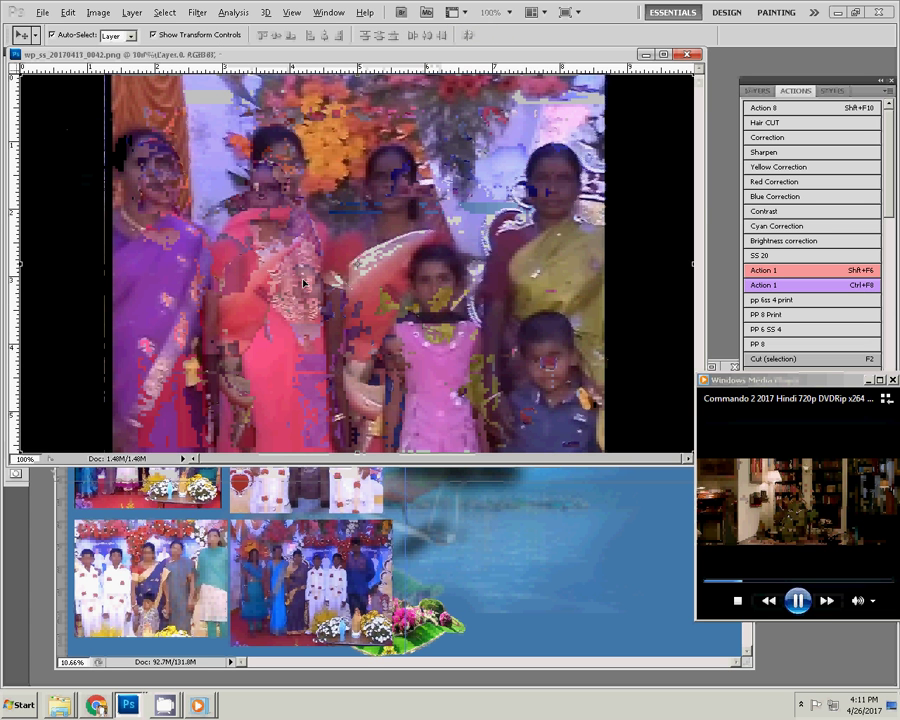
Step: Shift photo 0042's highlights toward blue in Color Balance and apply the correction
{"action": "scroll", "coordinate": [303, 282], "scroll_direction": "down", "scroll_amount": 2}
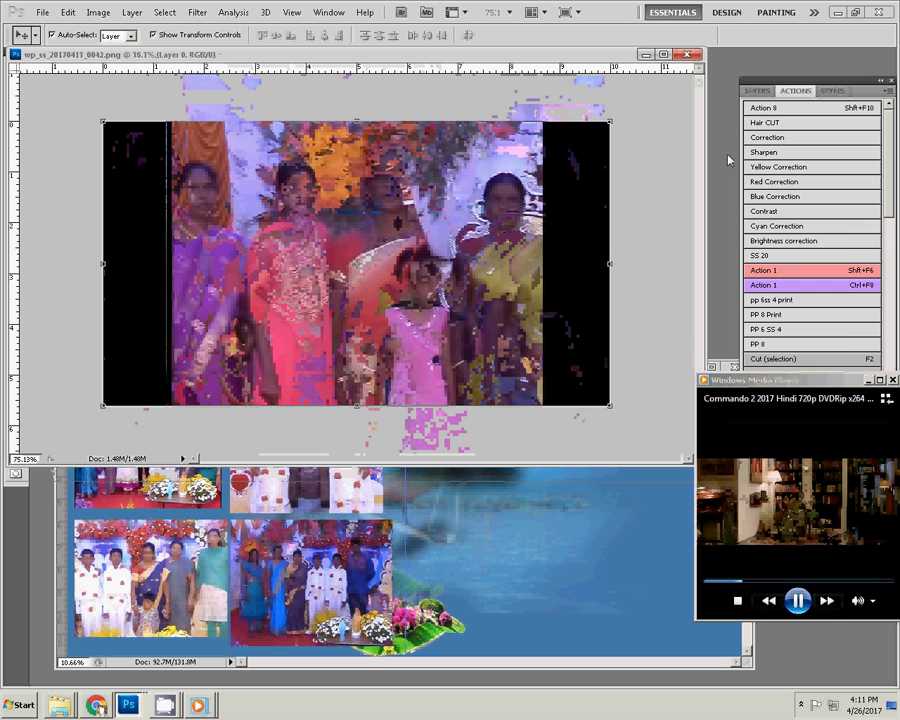
{"action": "key", "text": "ctrl+b"}
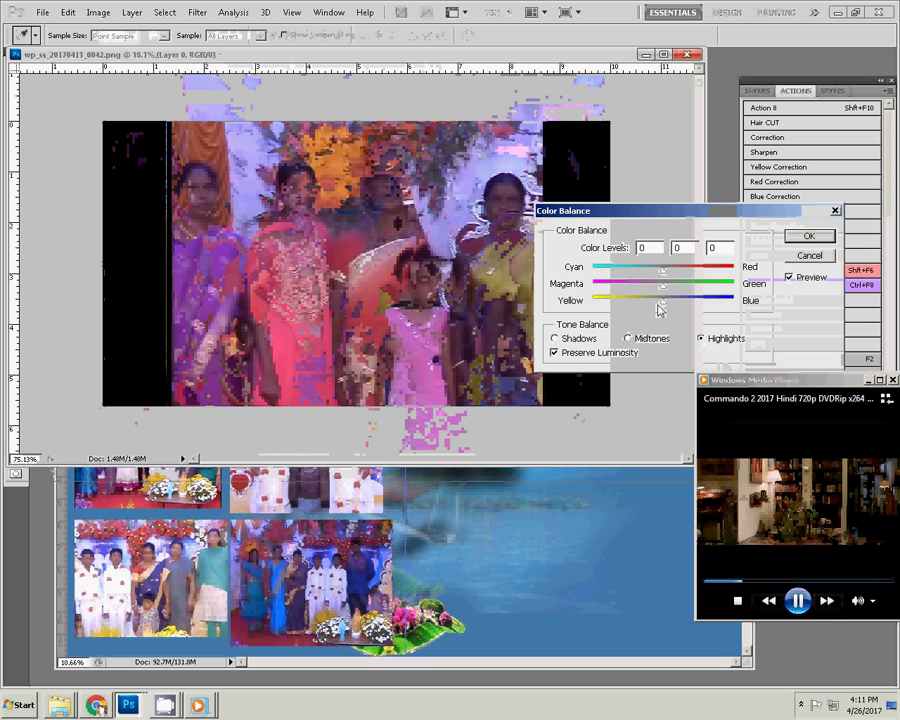
{"action": "left_click_drag", "start_coordinate": [660, 307], "coordinate": [641, 306]}
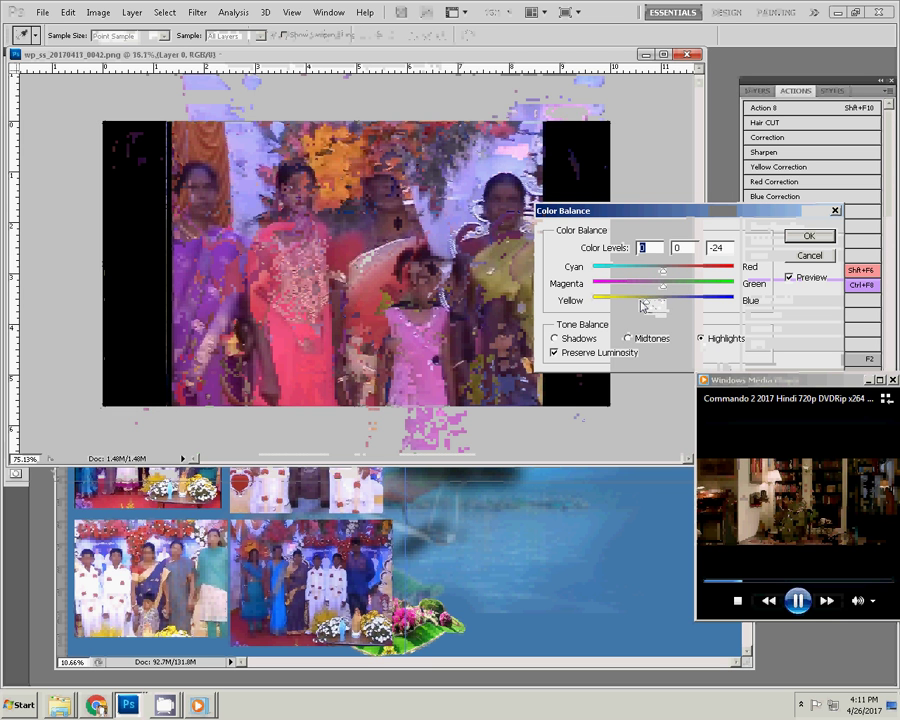
{"action": "left_click", "coordinate": [641, 305]}
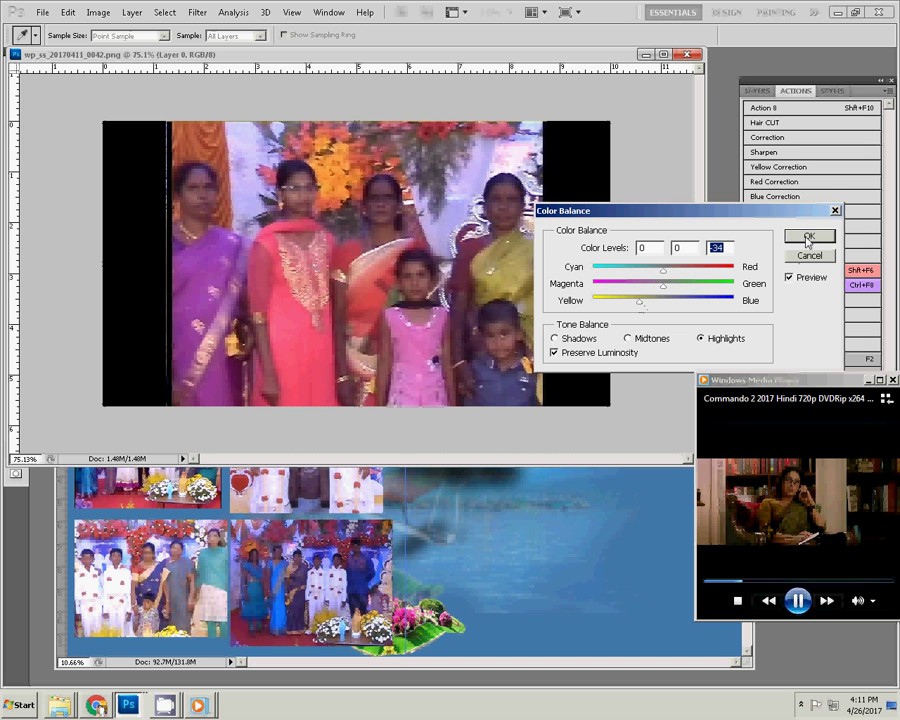
{"action": "key", "text": "Return"}
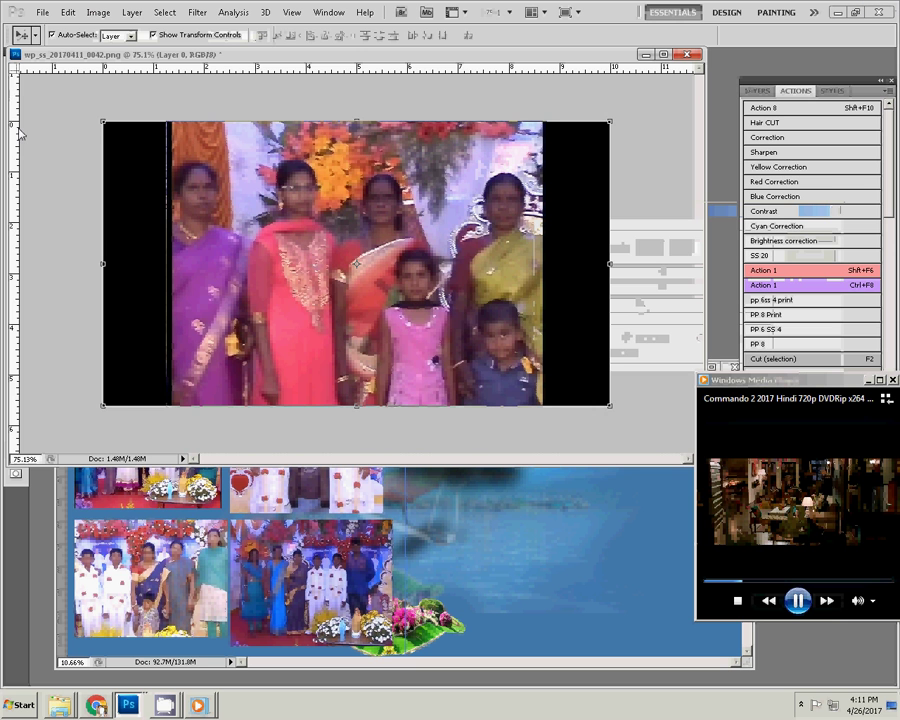
Step: Select photo 0042's picture area between the black side bars, then close it without saving
{"action": "key", "text": "m"}
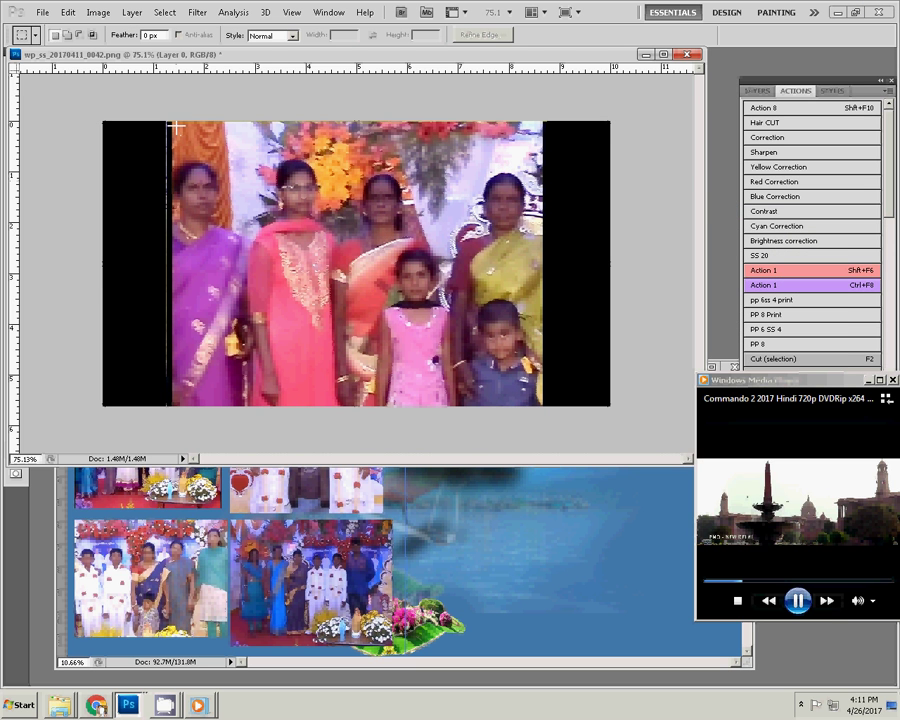
{"action": "left_click_drag", "start_coordinate": [170, 110], "coordinate": [541, 442]}
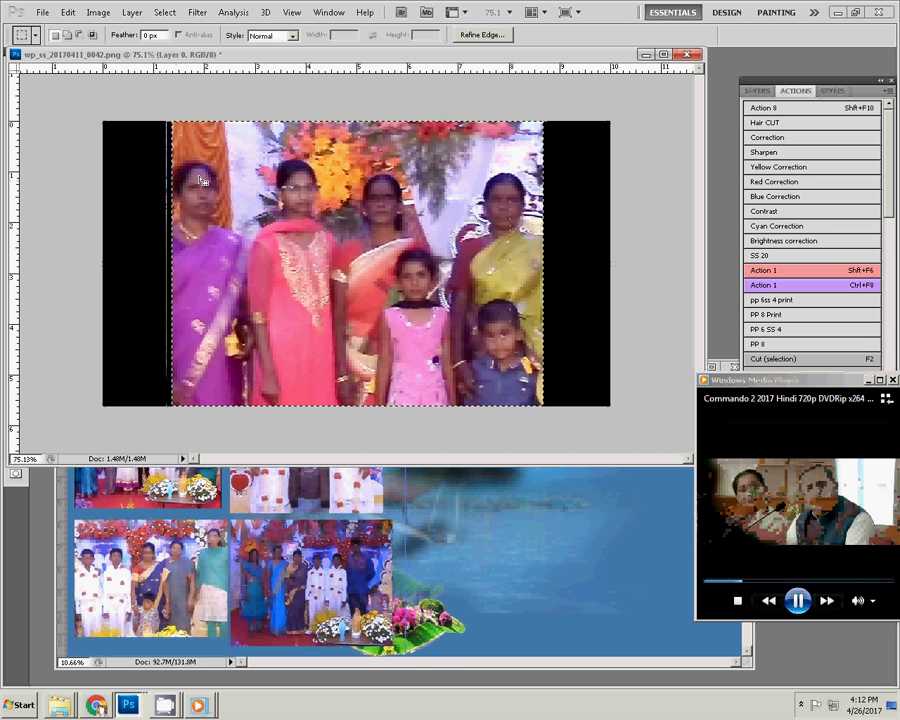
{"action": "key", "text": "ctrl+w"}
{"action": "left_click", "coordinate": [452, 270]}
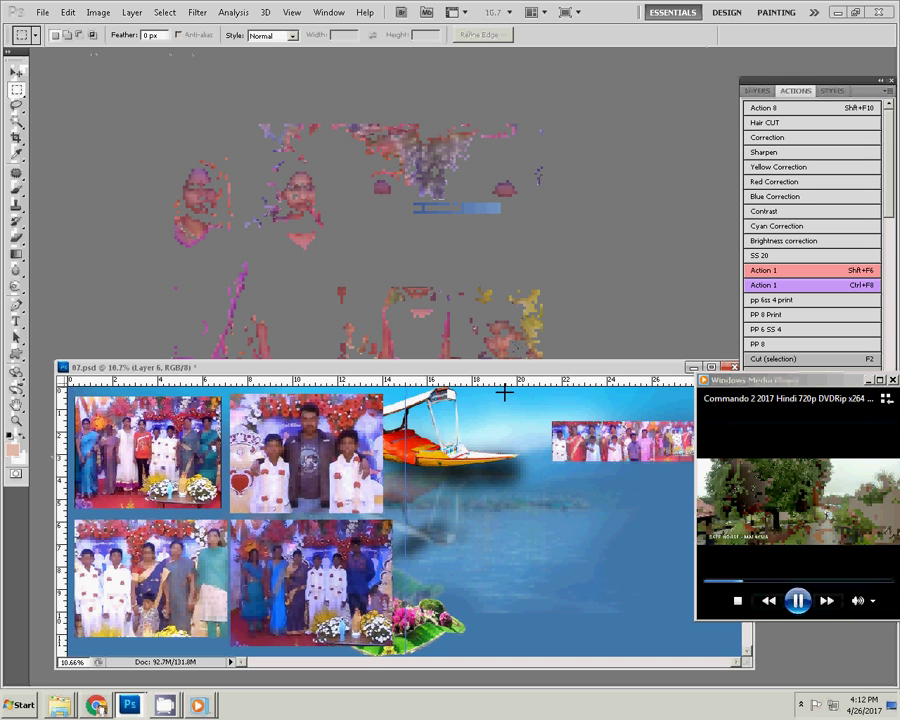
Step: Paste photo 0042 as Layer 8, place it beside the top photo strip, and show the Layers panel
{"action": "key", "text": "ctrl+v"}
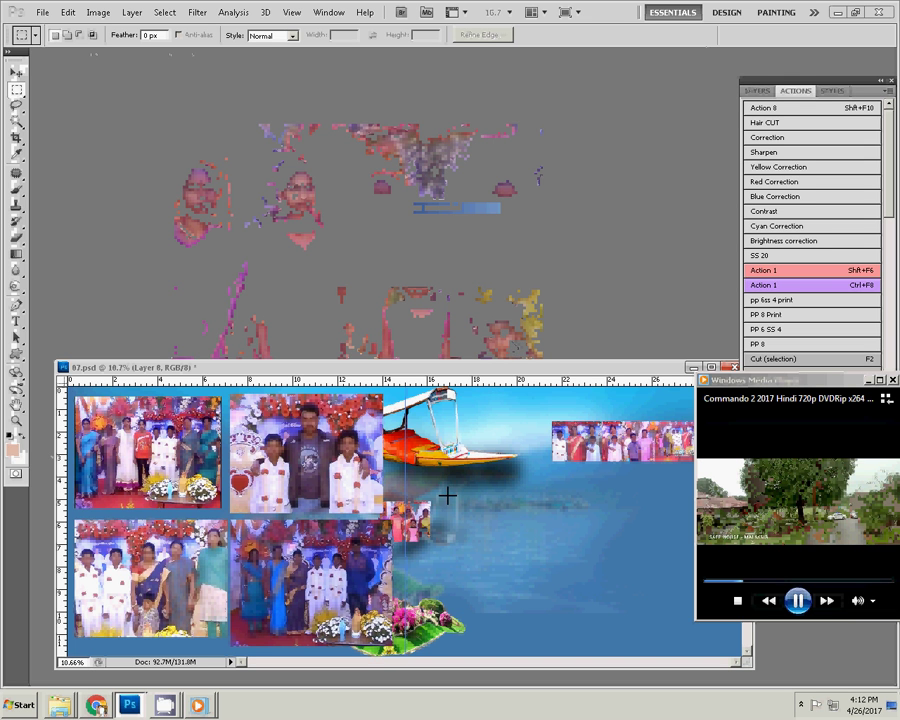
{"action": "key", "text": "v"}
{"action": "mouse_move", "coordinate": [447, 494]}
{"action": "left_mouse_down"}
{"action": "mouse_move", "coordinate": [548, 414]}
{"action": "mouse_move", "coordinate": [528, 440]}
{"action": "left_mouse_up"}
{"action": "left_click_drag", "start_coordinate": [527, 370], "coordinate": [405, 326]}
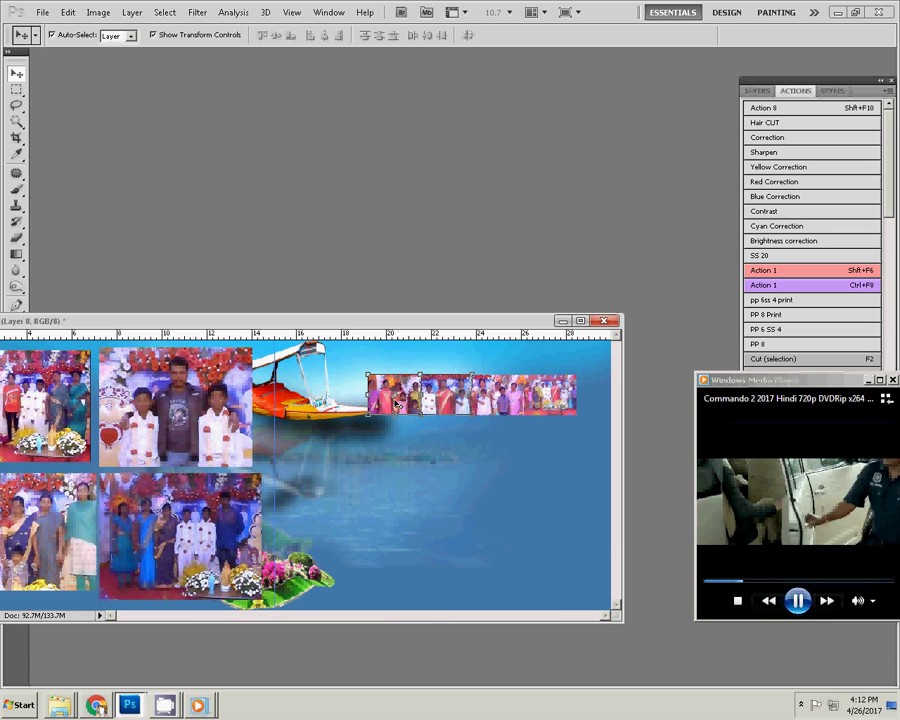
{"action": "left_click", "coordinate": [494, 411]}
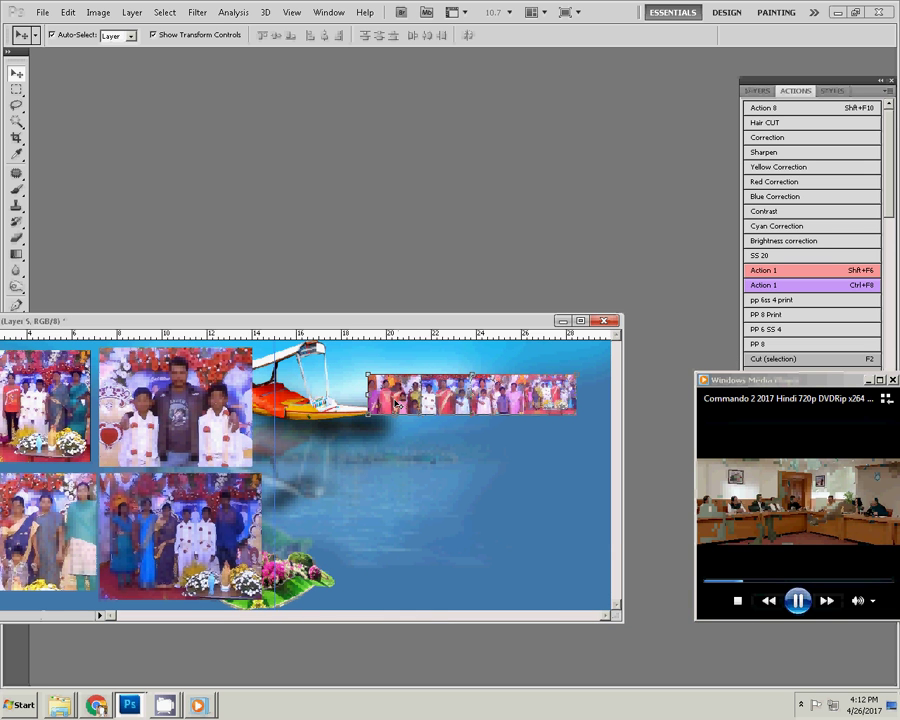
{"action": "left_click", "coordinate": [498, 405]}
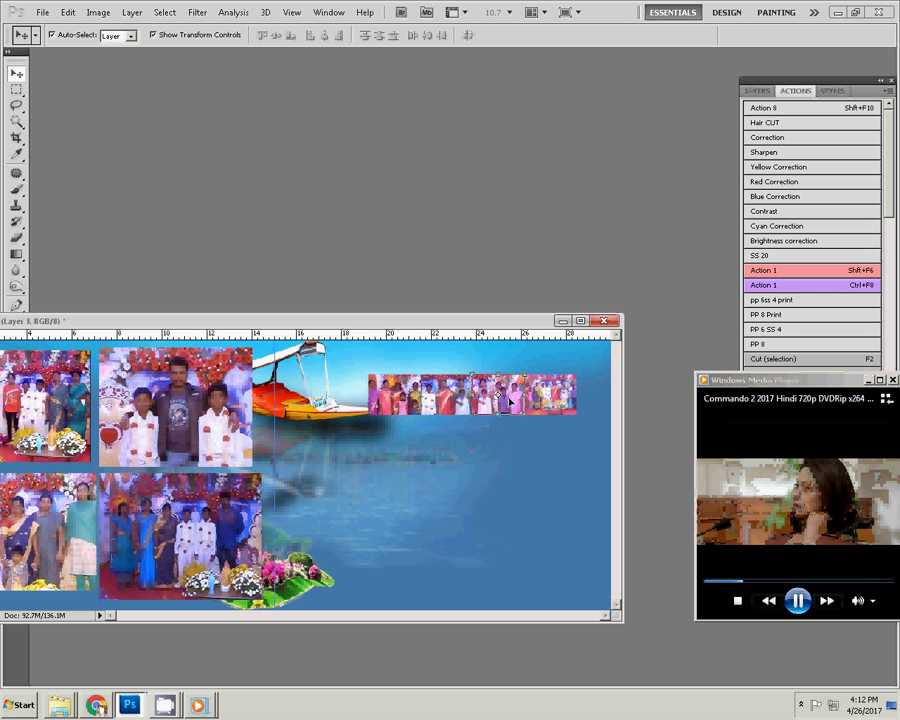
{"action": "left_click", "coordinate": [455, 405]}
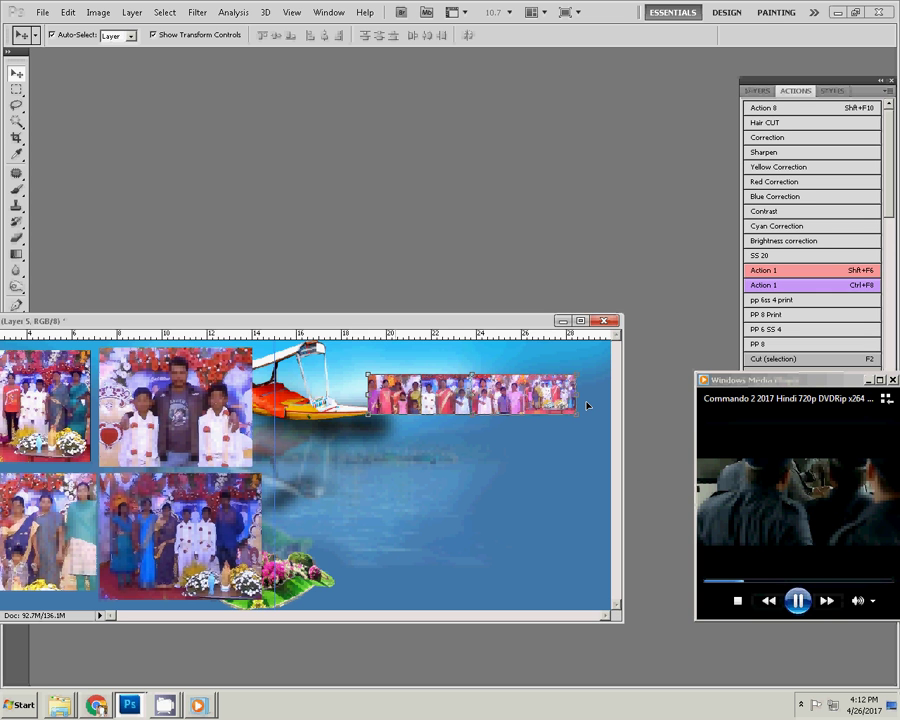
{"action": "key", "text": "F7"}
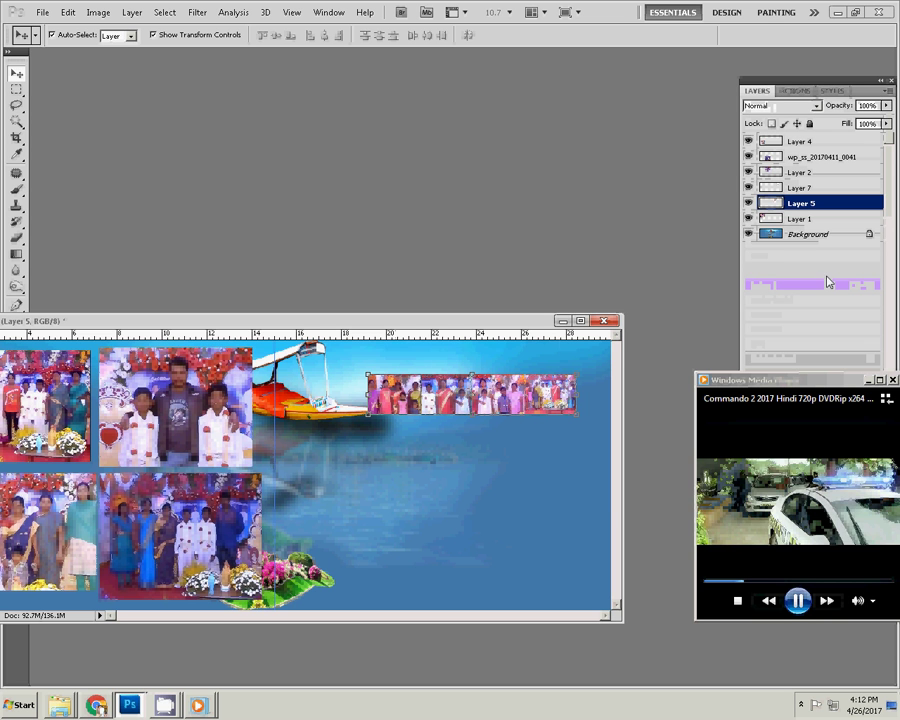
Step: Select Layers 7 and 5, move the strip left over the boat, and scale it to about 153%
{"action": "left_click", "coordinate": [749, 188]}
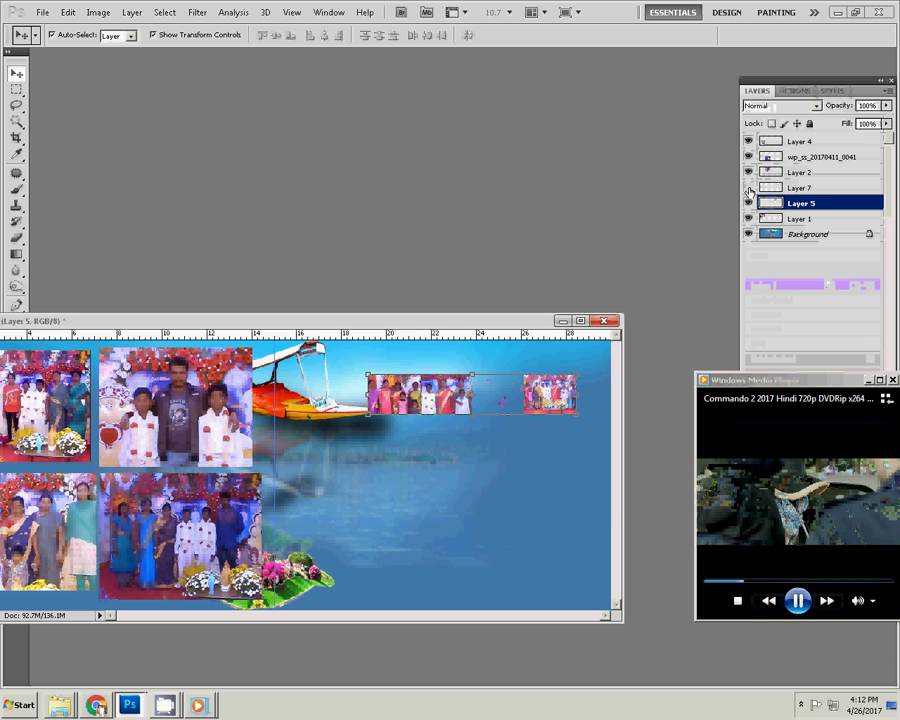
{"action": "left_click", "coordinate": [749, 188]}
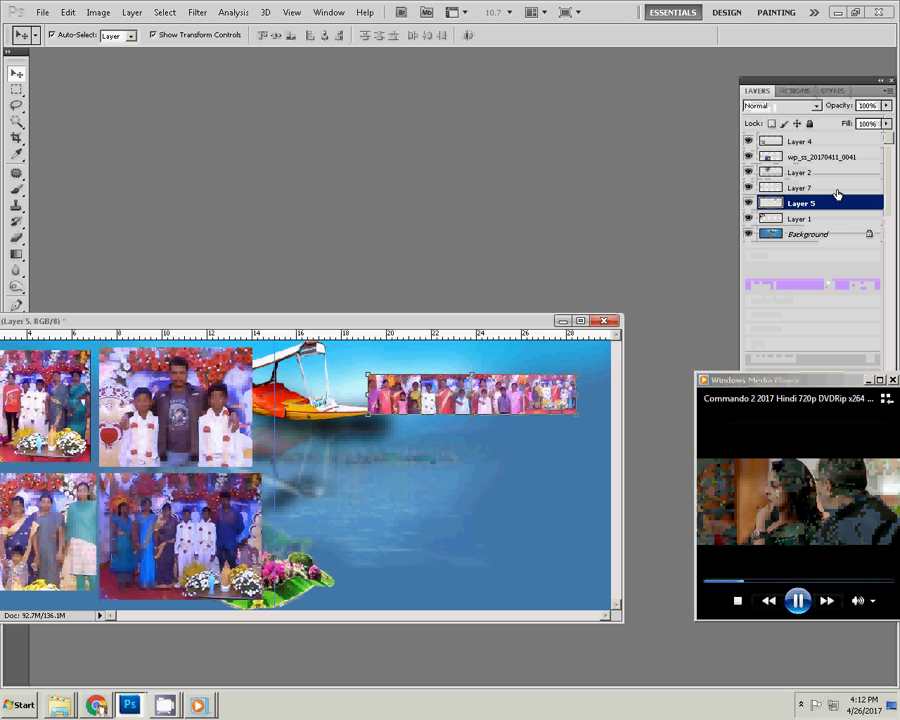
{"action": "left_click", "coordinate": [834, 188], "text": "ctrl"}
{"action": "mouse_move", "coordinate": [470, 394]}
{"action": "left_mouse_down"}
{"action": "mouse_move", "coordinate": [385, 370]}
{"action": "mouse_move", "coordinate": [418, 367]}
{"action": "left_mouse_up"}
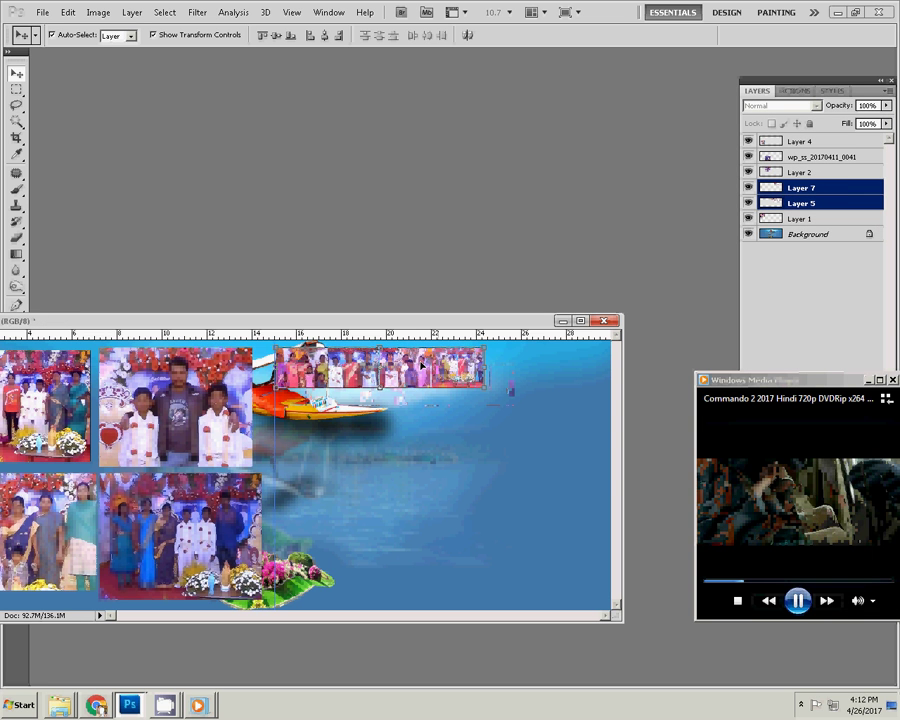
{"action": "key", "text": "Right"}
{"action": "key", "text": "Right"}
{"action": "key", "text": "Right"}
{"action": "key", "text": "Right"}
{"action": "key", "text": "Right"}
{"action": "key", "text": "Right"}
{"action": "key", "text": "Right"}
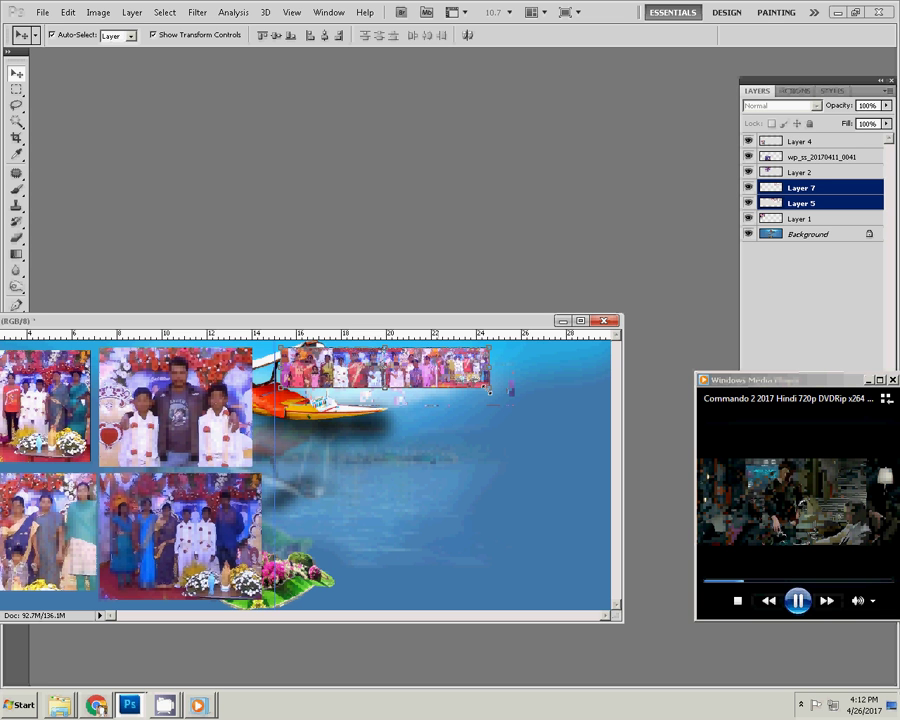
{"action": "mouse_move", "coordinate": [489, 390]}
{"action": "left_mouse_down"}
{"action": "mouse_move", "coordinate": [542, 440]}
{"action": "mouse_move", "coordinate": [599, 459]}
{"action": "mouse_move", "coordinate": [582, 455]}
{"action": "left_mouse_up"}
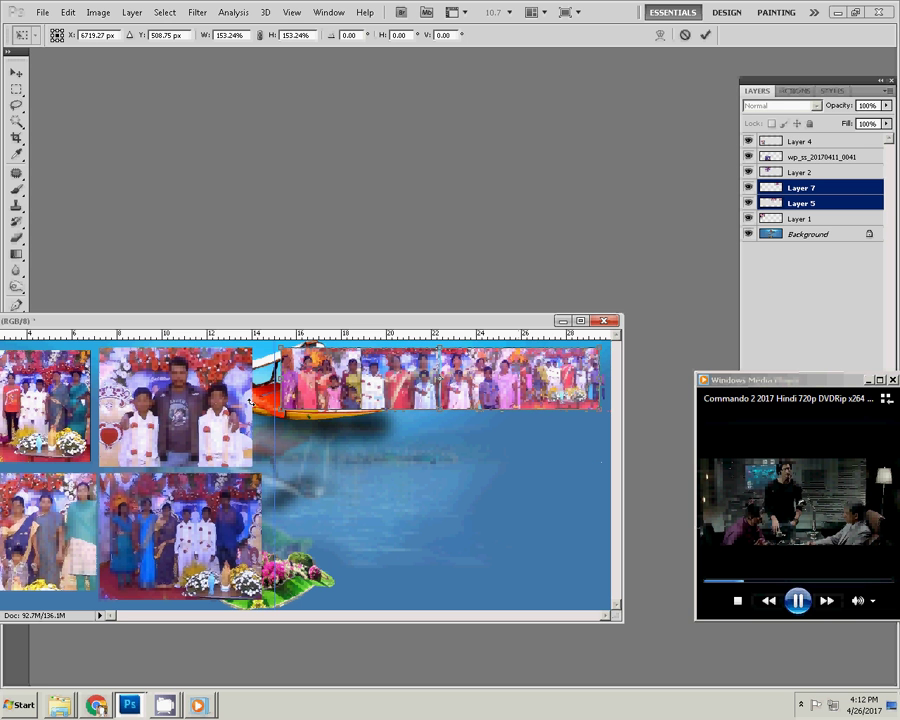
{"action": "left_click", "coordinate": [705, 34]}
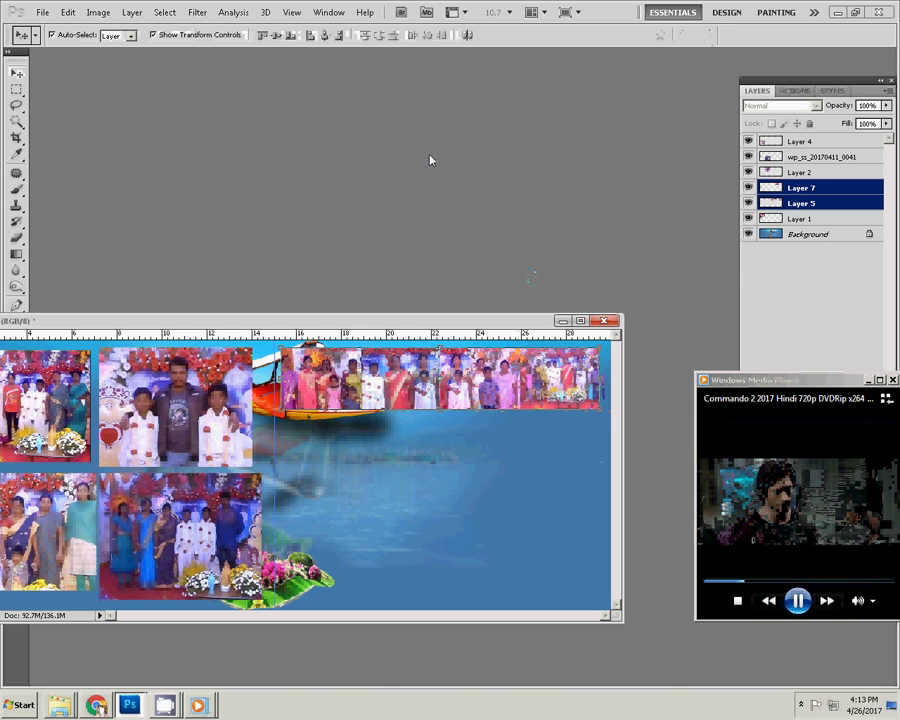
{"action": "left_click", "coordinate": [60, 705]}
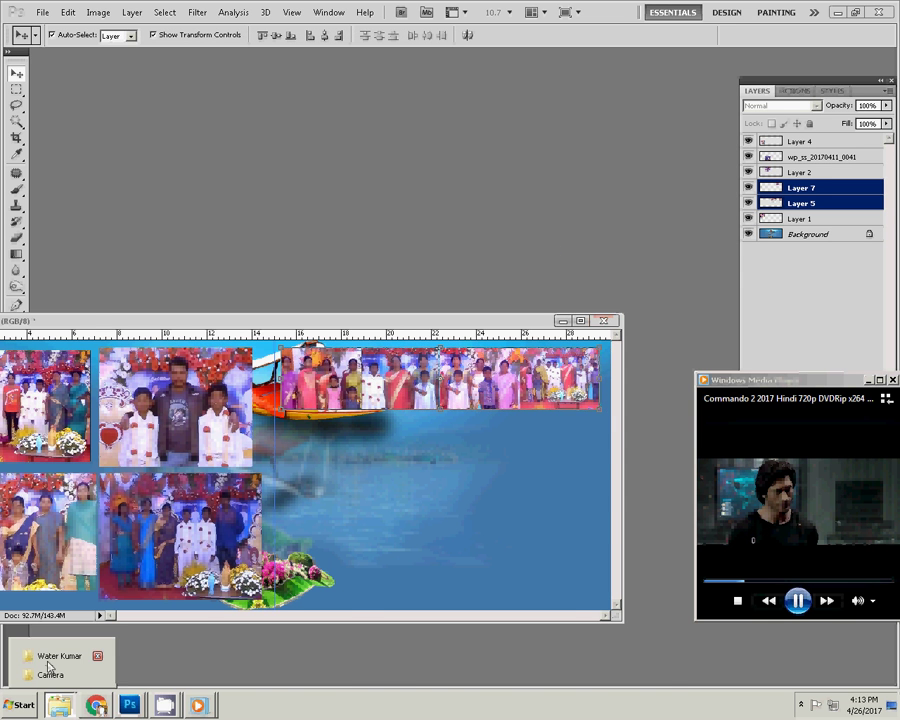
{"action": "left_click", "coordinate": [60, 652]}
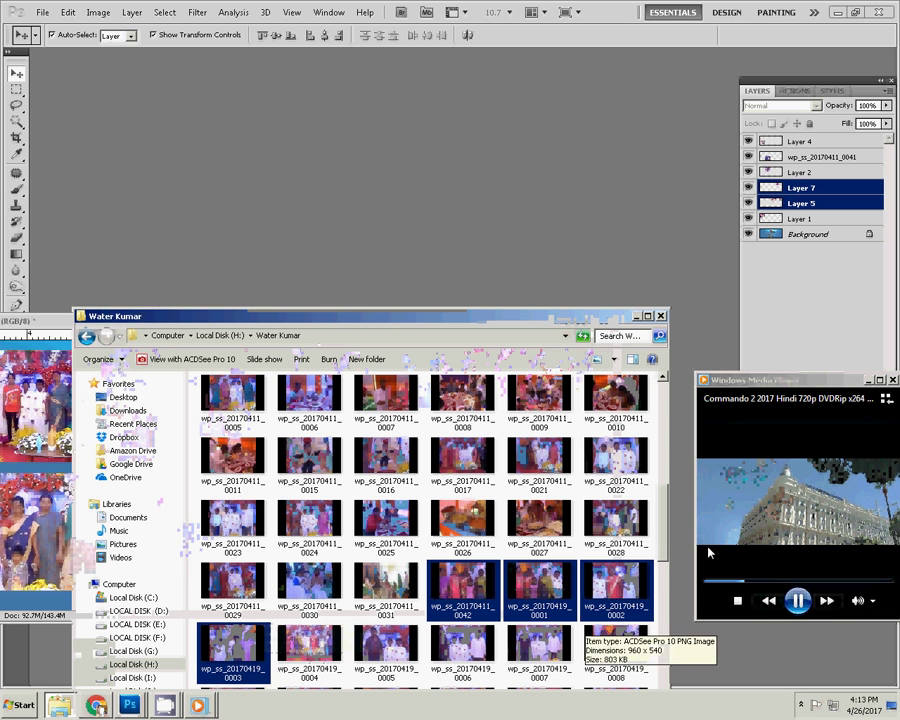
{"action": "key", "text": "Delete"}
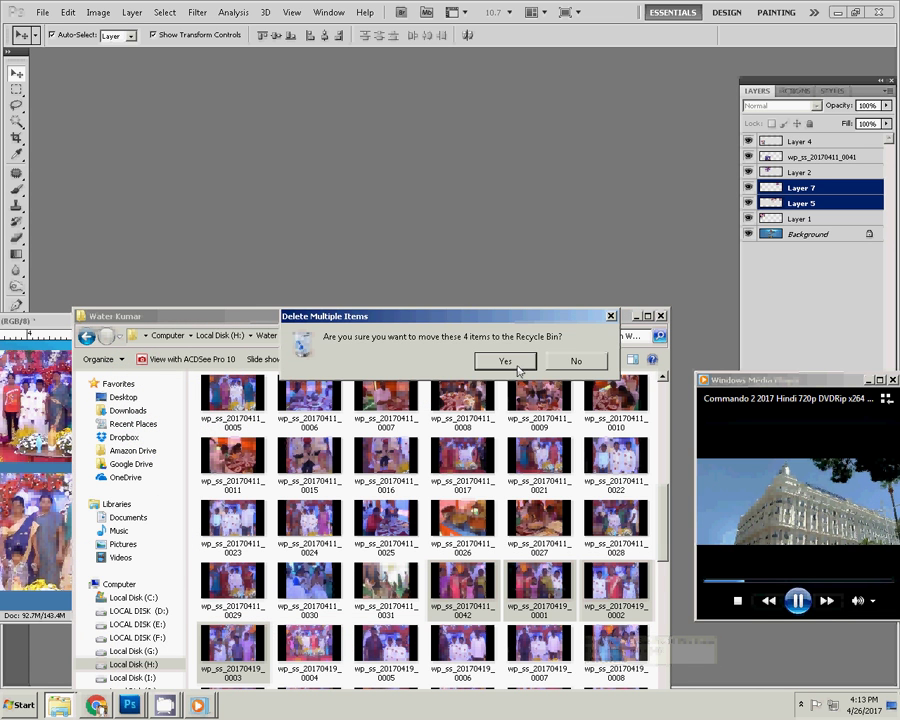
{"action": "left_click", "coordinate": [508, 360]}
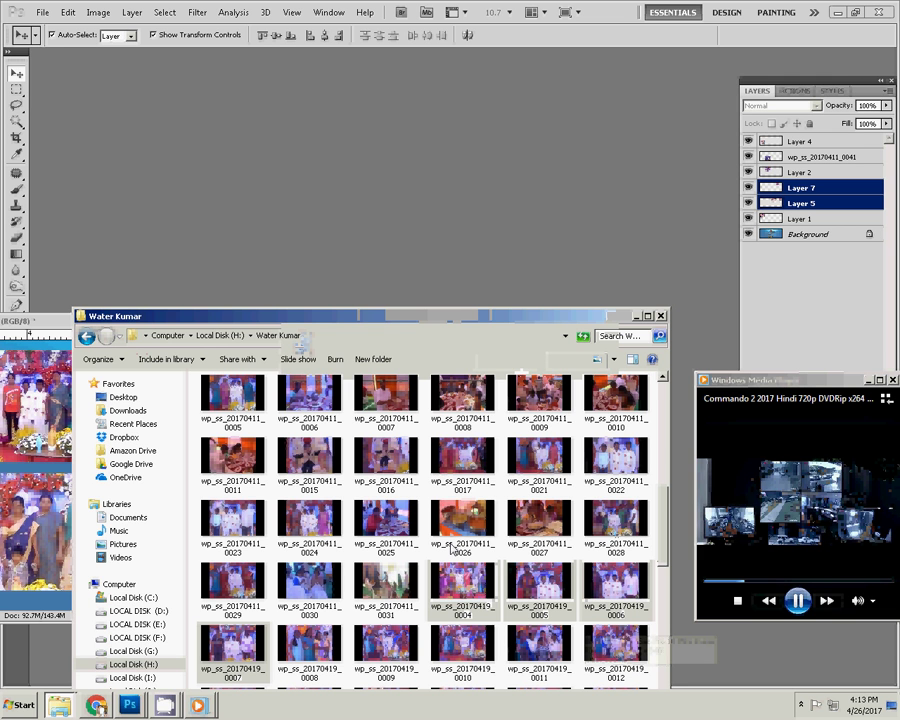
Step: Open wp_ss_20170411_0017.png and reposition its photo layer to fill the canvas
{"action": "left_click", "coordinate": [545, 314]}
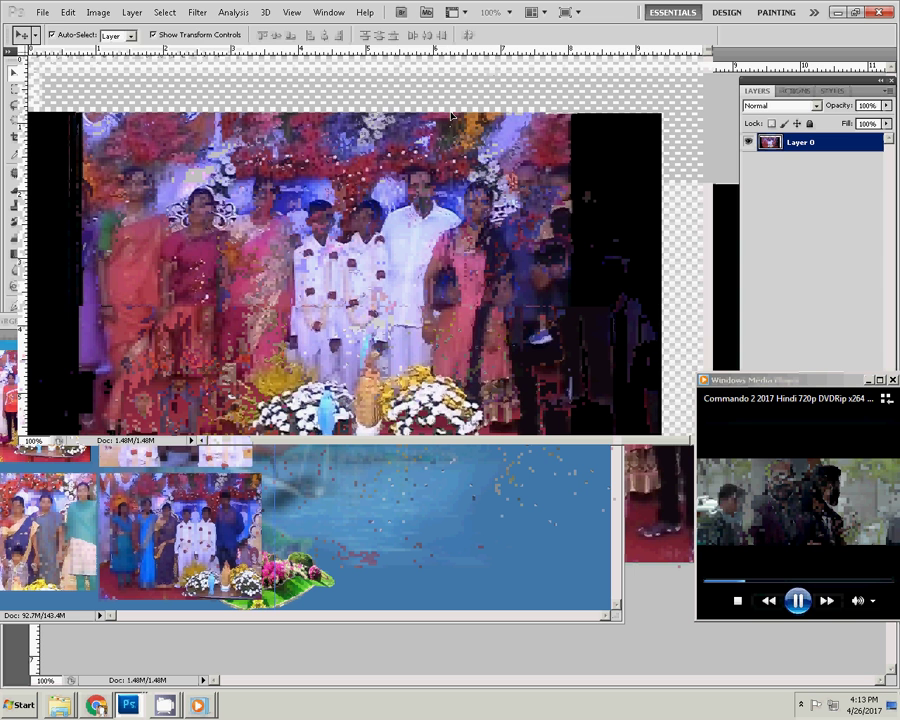
{"action": "key", "text": "ctrl+t"}
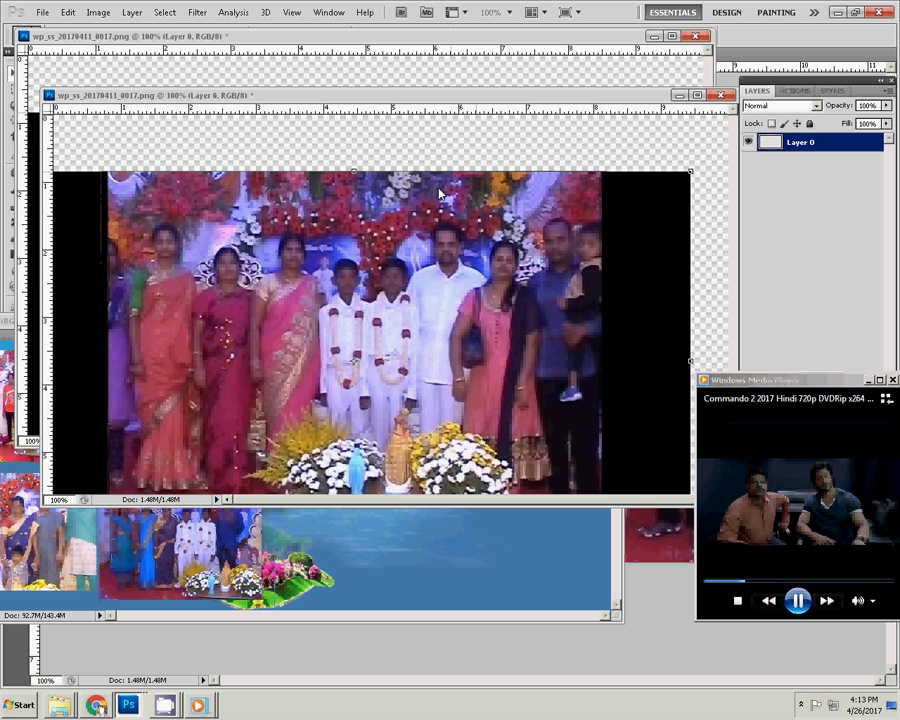
{"action": "left_click_drag", "start_coordinate": [440, 193], "coordinate": [438, 186]}
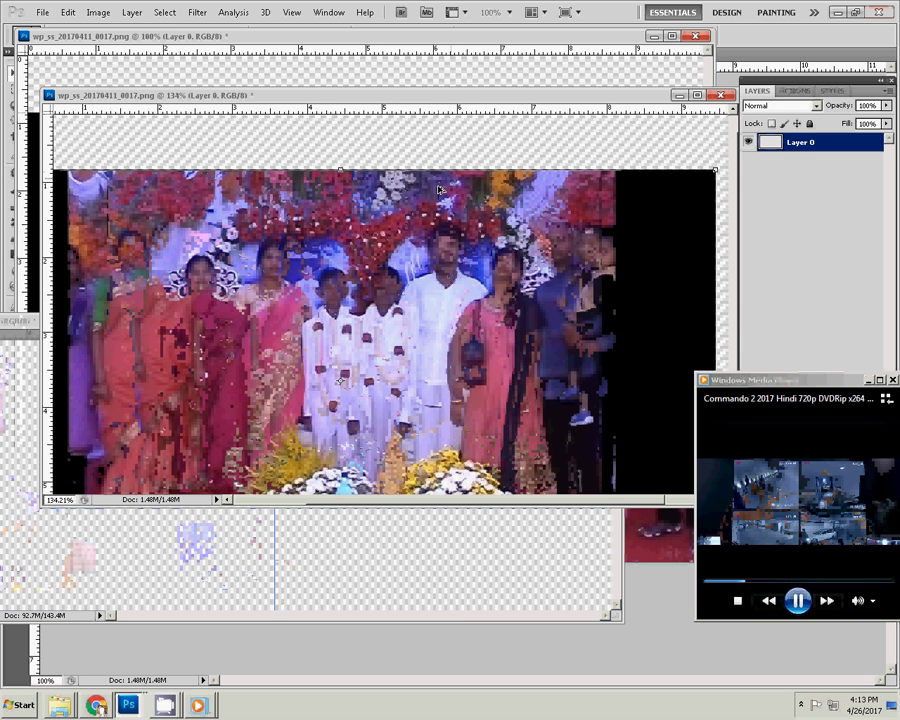
{"action": "left_click_drag", "start_coordinate": [438, 186], "coordinate": [431, 190]}
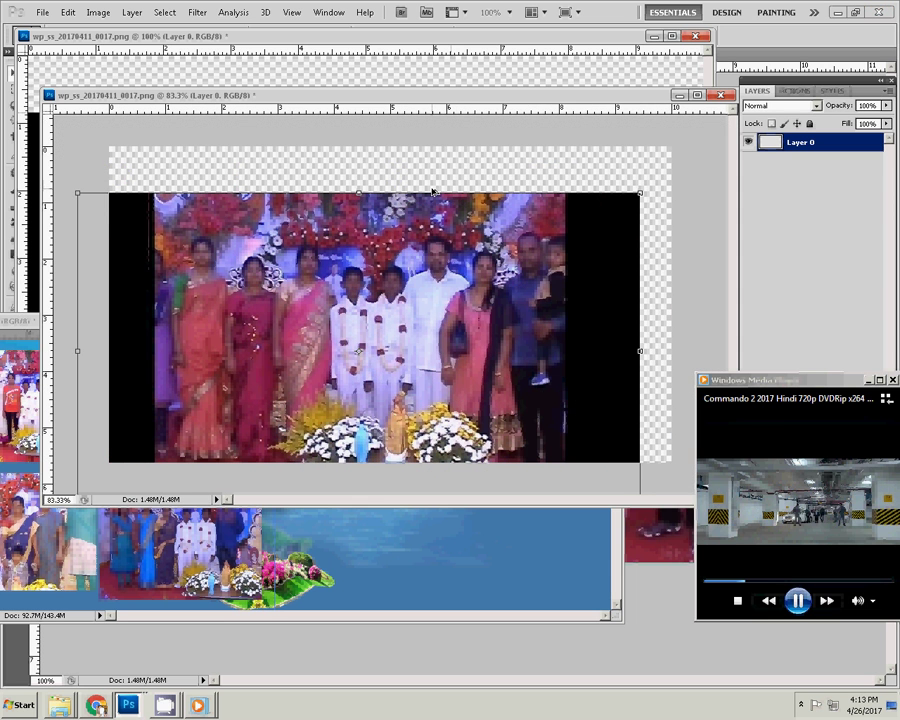
{"action": "key", "text": "Return"}
{"action": "key", "text": "ctrl+z"}
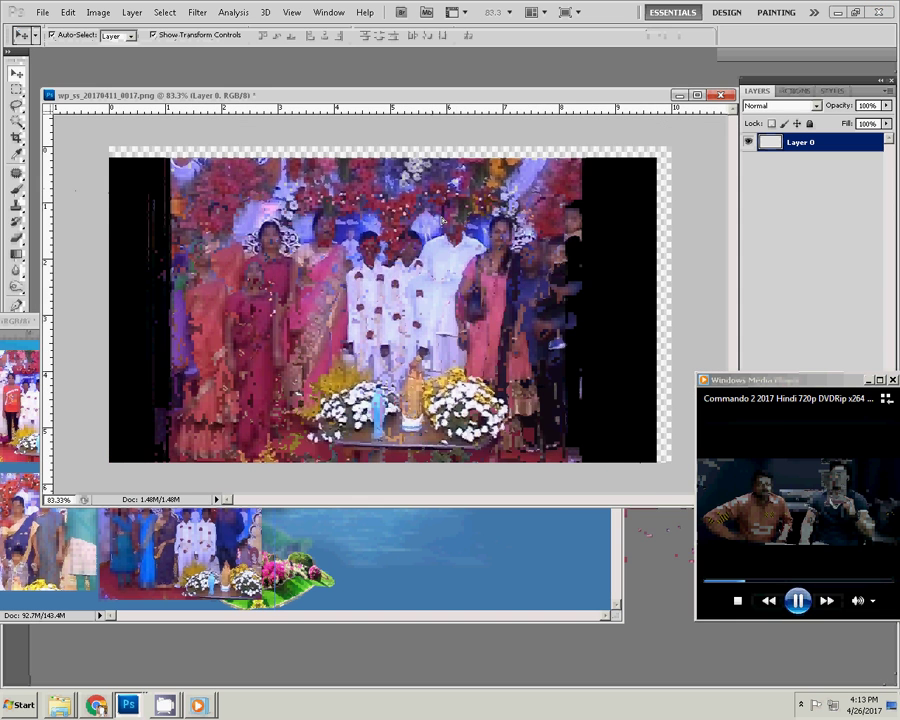
{"action": "left_click_drag", "start_coordinate": [441, 218], "coordinate": [451, 218]}
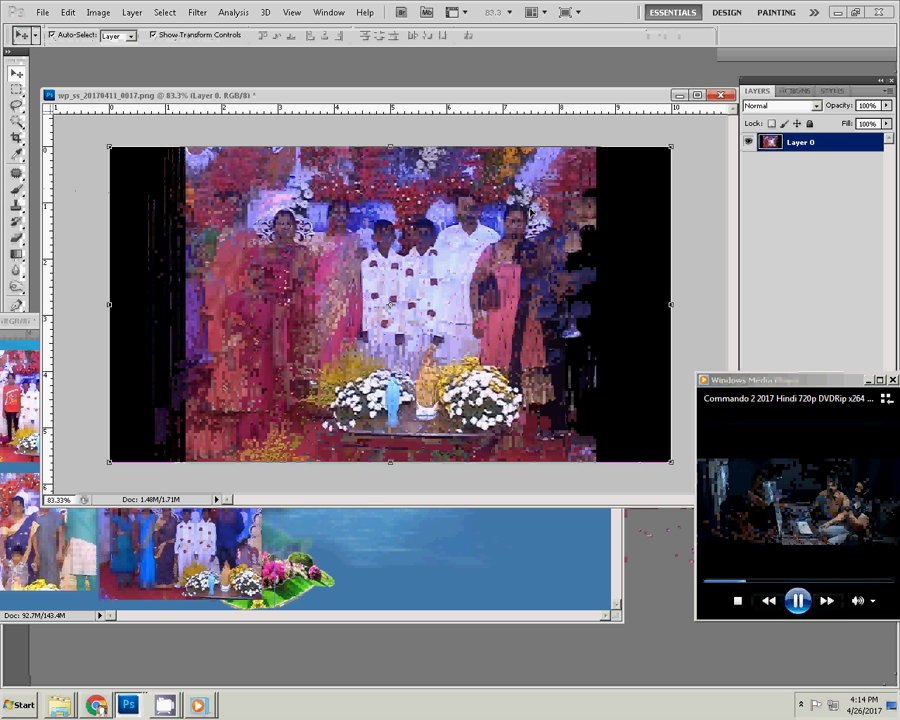
Step: Shift the photo's midtones toward yellow with Color Balance
{"action": "key", "text": "ctrl+b"}
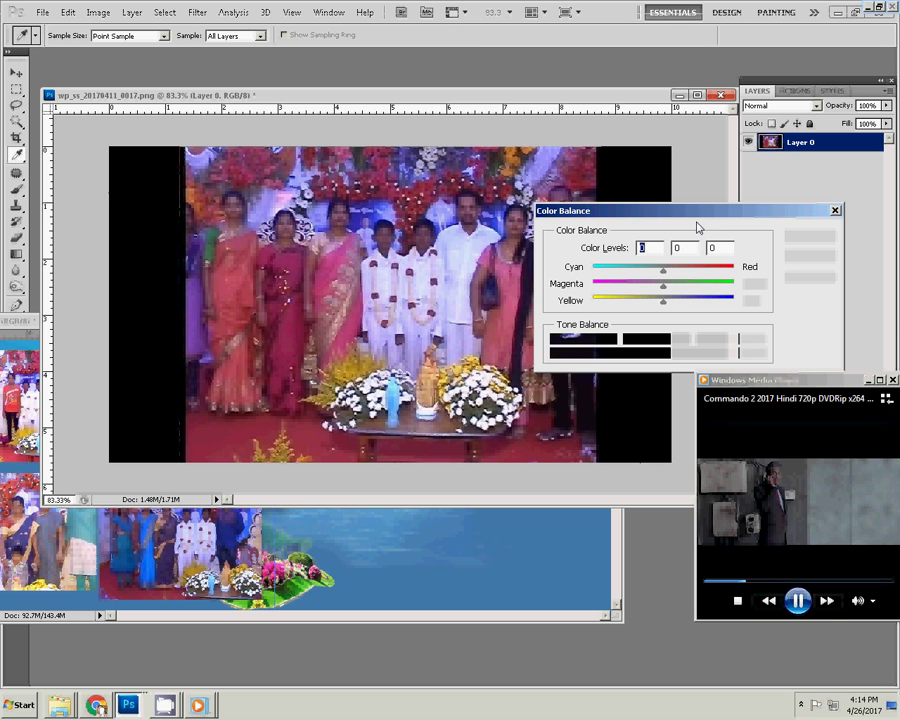
{"action": "left_click_drag", "start_coordinate": [663, 300], "coordinate": [647, 300]}
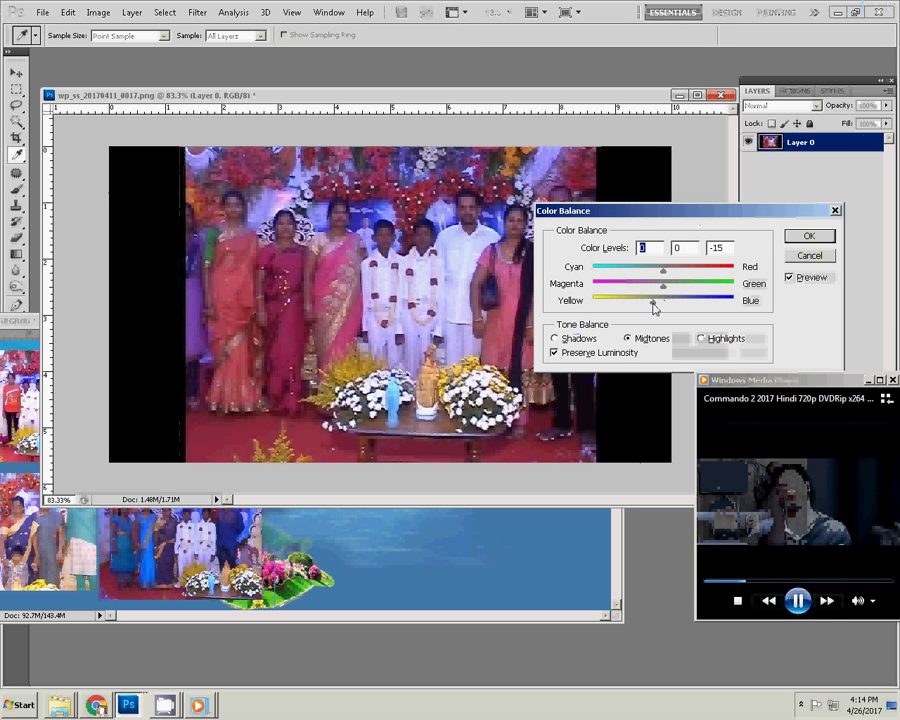
{"action": "left_click", "coordinate": [809, 236]}
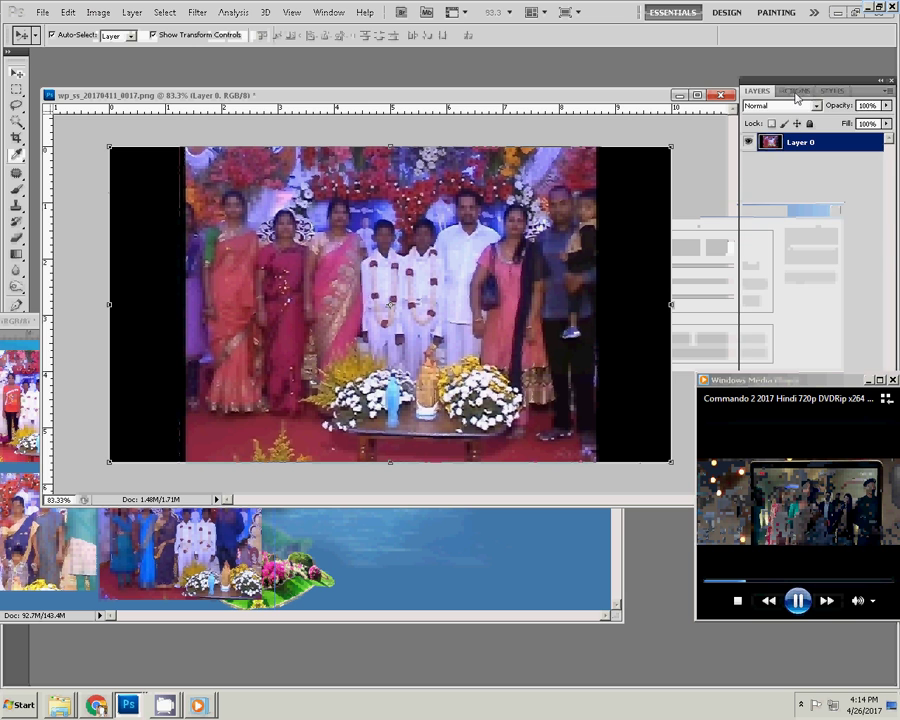
Step: Copy the photo area without the black bars and close the photo without saving
{"action": "left_click", "coordinate": [796, 91]}
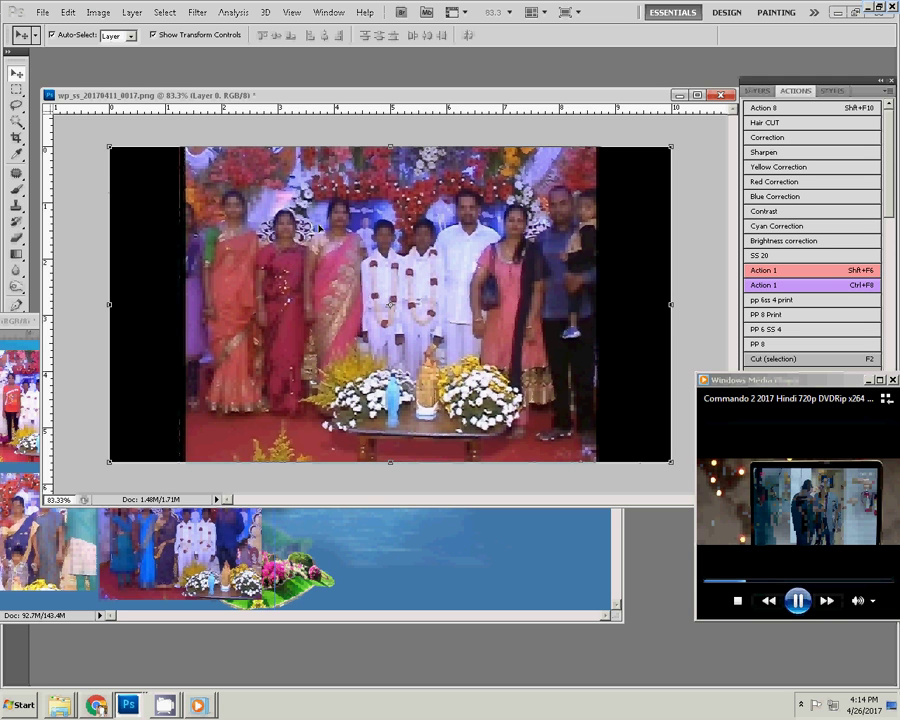
{"action": "key", "text": "m"}
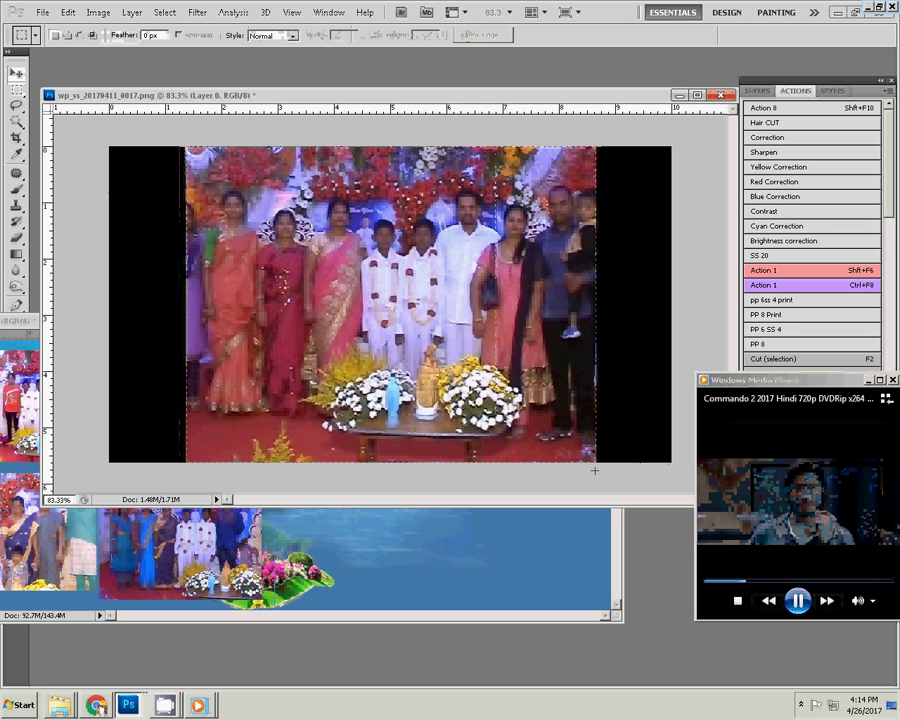
{"action": "left_click_drag", "start_coordinate": [595, 470], "coordinate": [186, 147]}
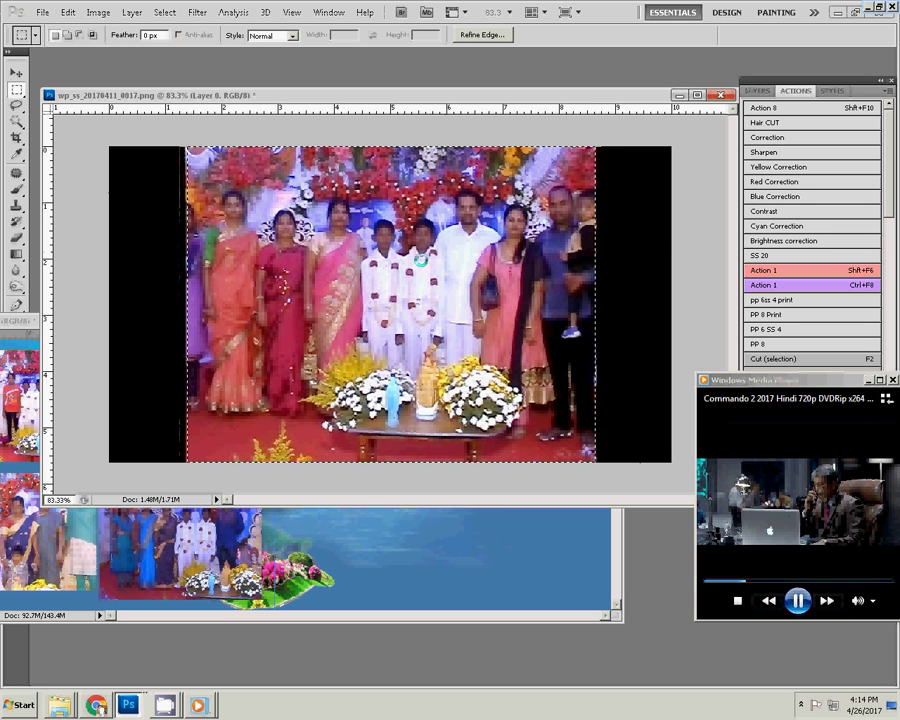
{"action": "key", "text": "ctrl+w"}
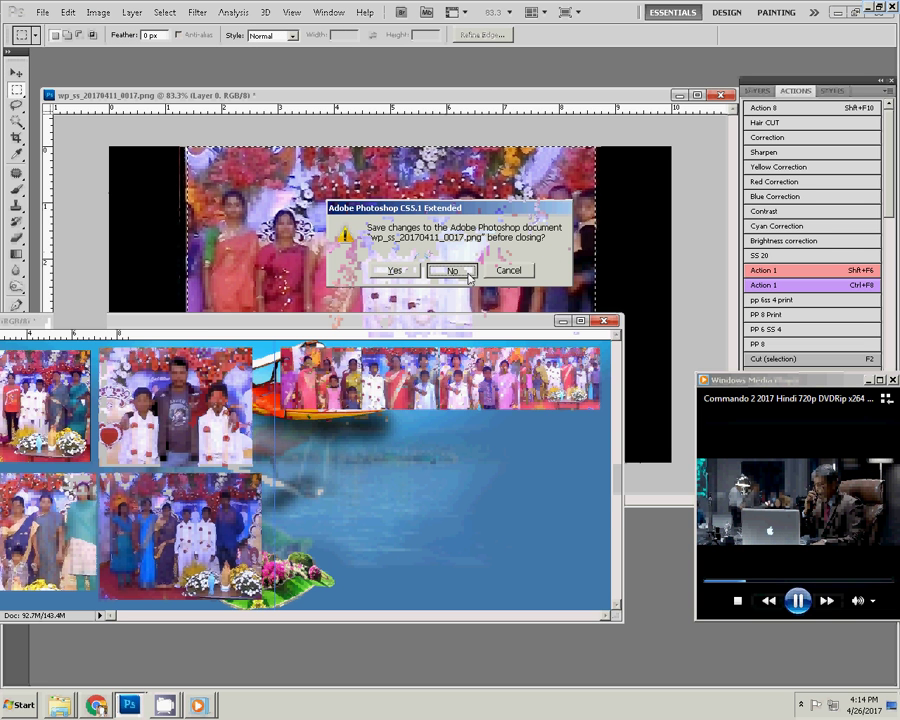
{"action": "left_click", "coordinate": [455, 270]}
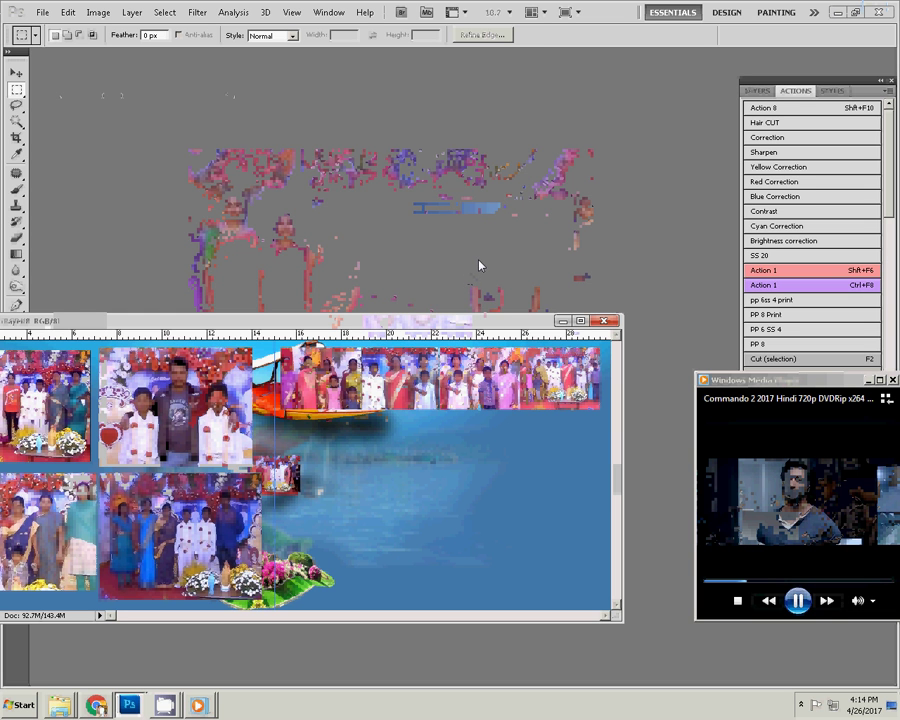
{"action": "key", "text": "v"}
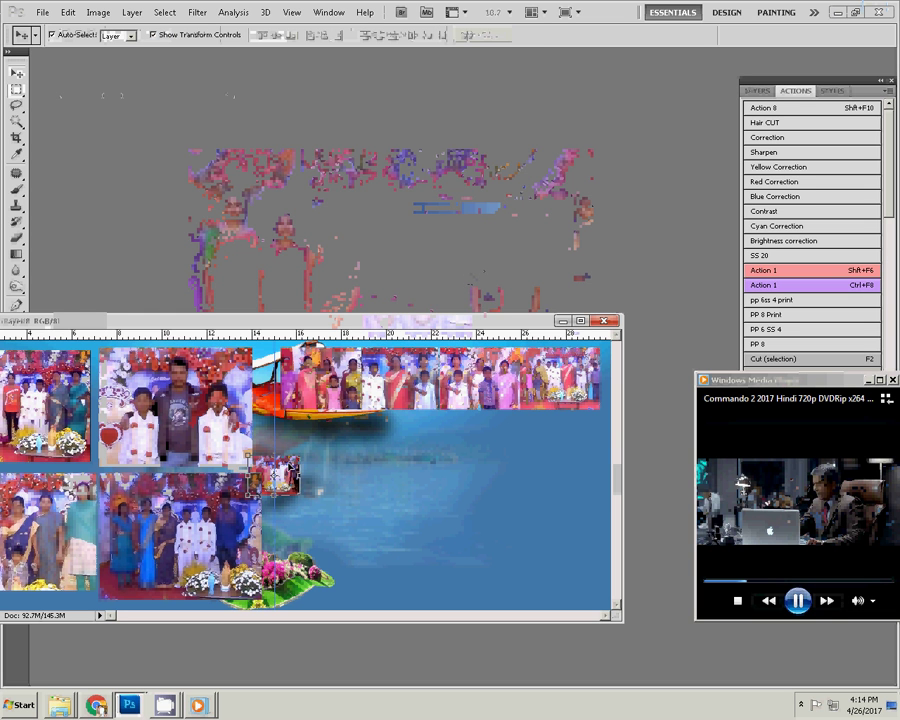
{"action": "mouse_move", "coordinate": [294, 464]}
{"action": "left_mouse_down"}
{"action": "mouse_move", "coordinate": [341, 520]}
{"action": "mouse_move", "coordinate": [377, 491]}
{"action": "left_mouse_up"}
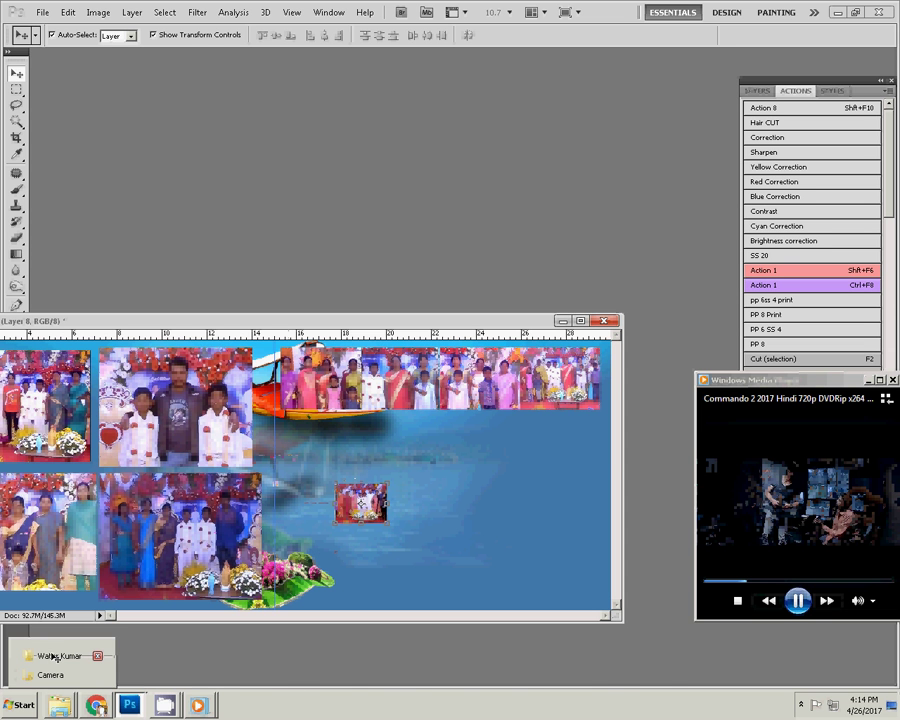
{"action": "left_click", "coordinate": [44, 654]}
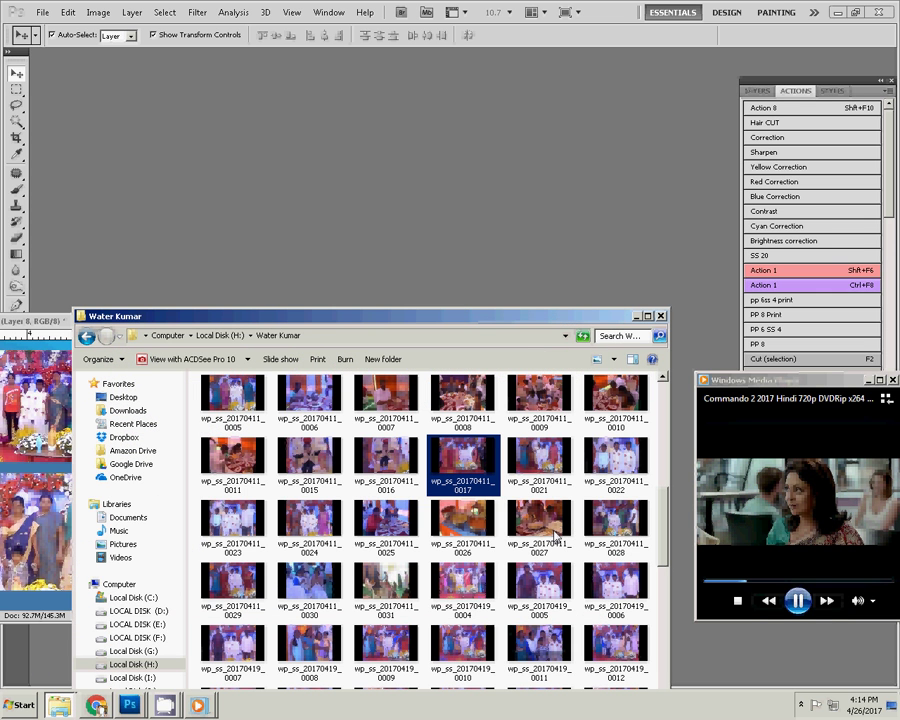
{"action": "key", "text": "Delete"}
{"action": "left_click", "coordinate": [503, 394]}
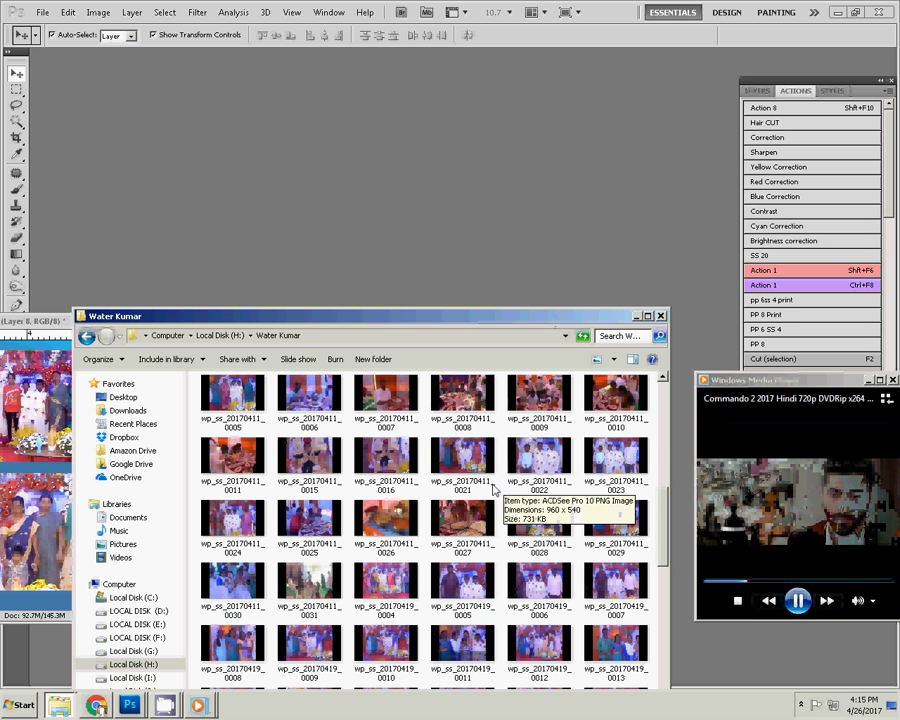
{"action": "mouse_move", "coordinate": [480, 468]}
{"action": "left_mouse_down"}
{"action": "mouse_move", "coordinate": [509, 410]}
{"action": "mouse_move", "coordinate": [563, 206]}
{"action": "left_mouse_up"}
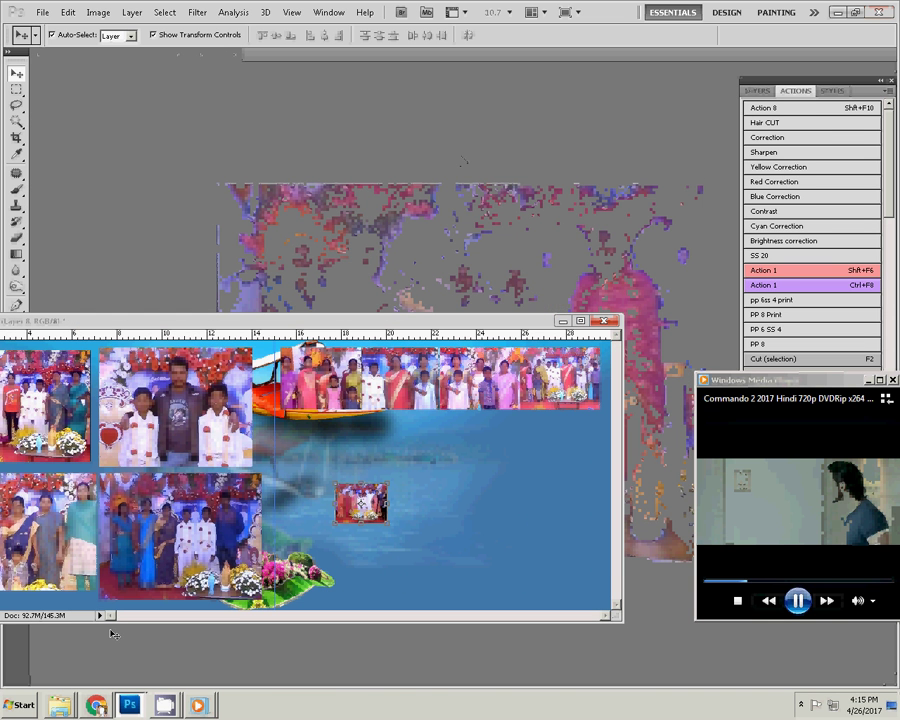
{"action": "left_click", "coordinate": [50, 654]}
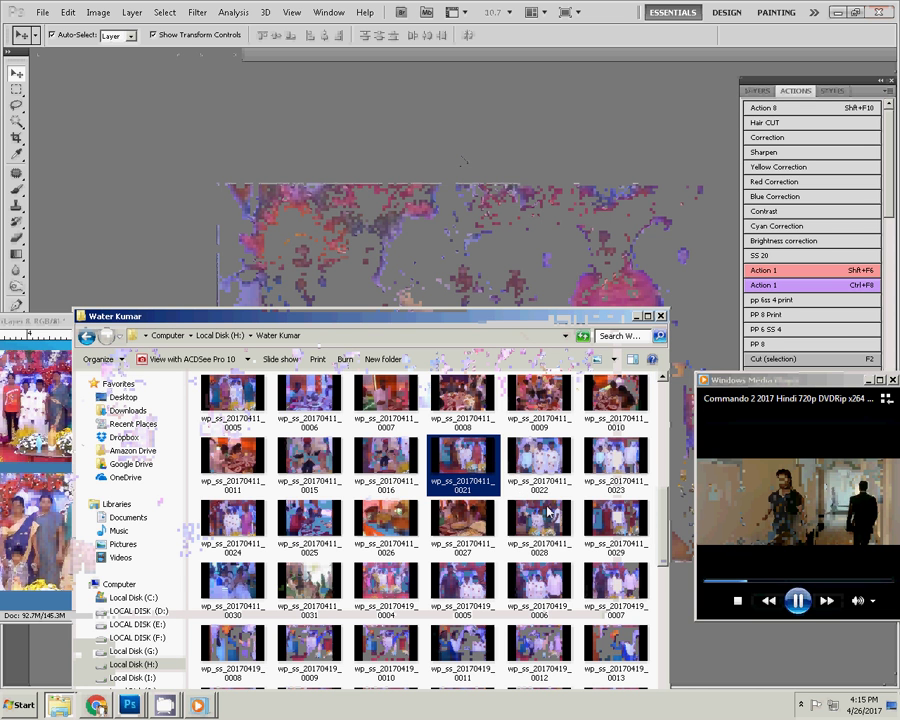
{"action": "left_click", "coordinate": [540, 456], "text": "ctrl"}
{"action": "left_click", "coordinate": [602, 466], "text": "ctrl"}
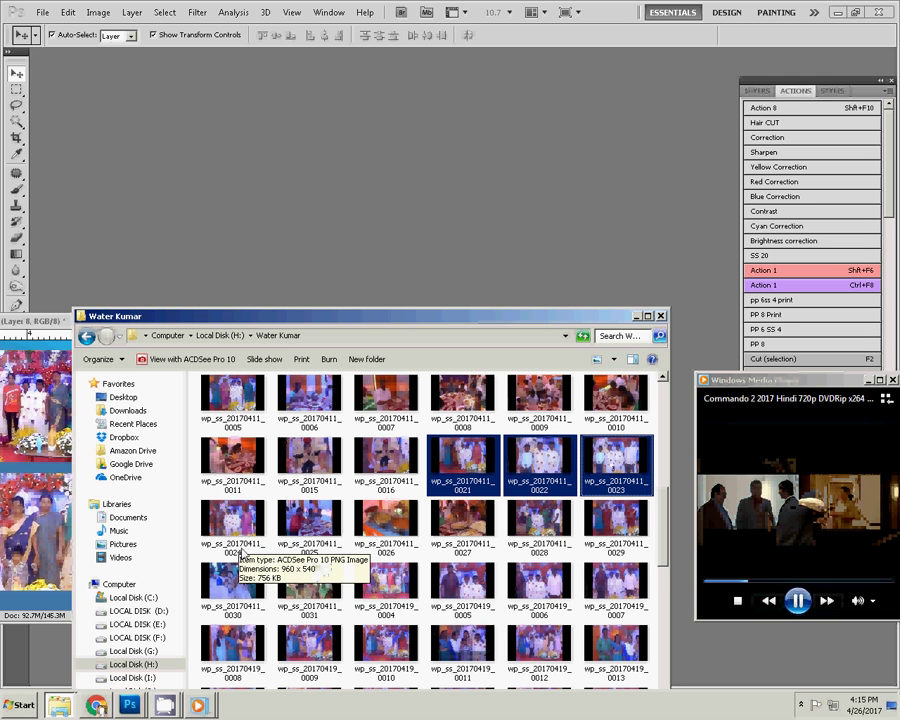
{"action": "left_click", "coordinate": [237, 533], "text": "ctrl"}
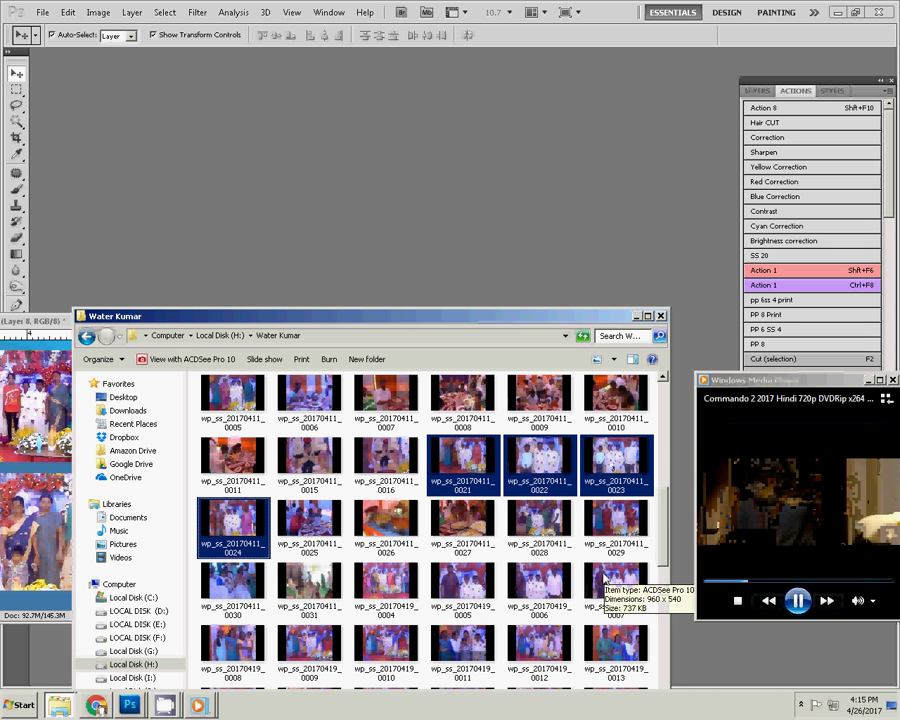
{"action": "key", "text": "Delete"}
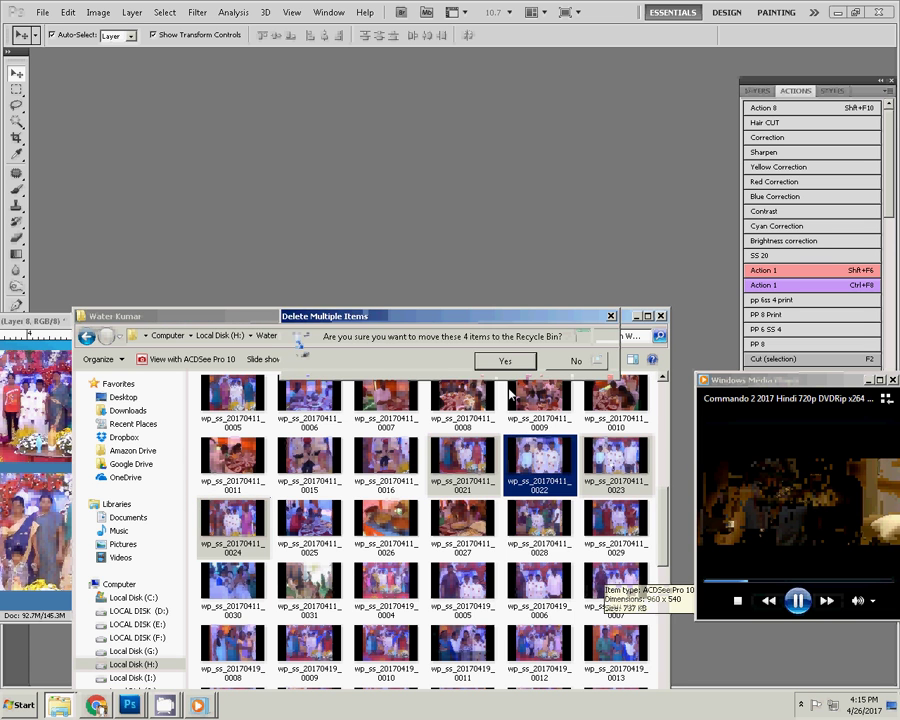
{"action": "left_click", "coordinate": [502, 358]}
Step: Open wp_ss_20170419_0004 in Photoshop by dragging its thumbnail into the workspace
{"action": "left_click", "coordinate": [476, 478]}
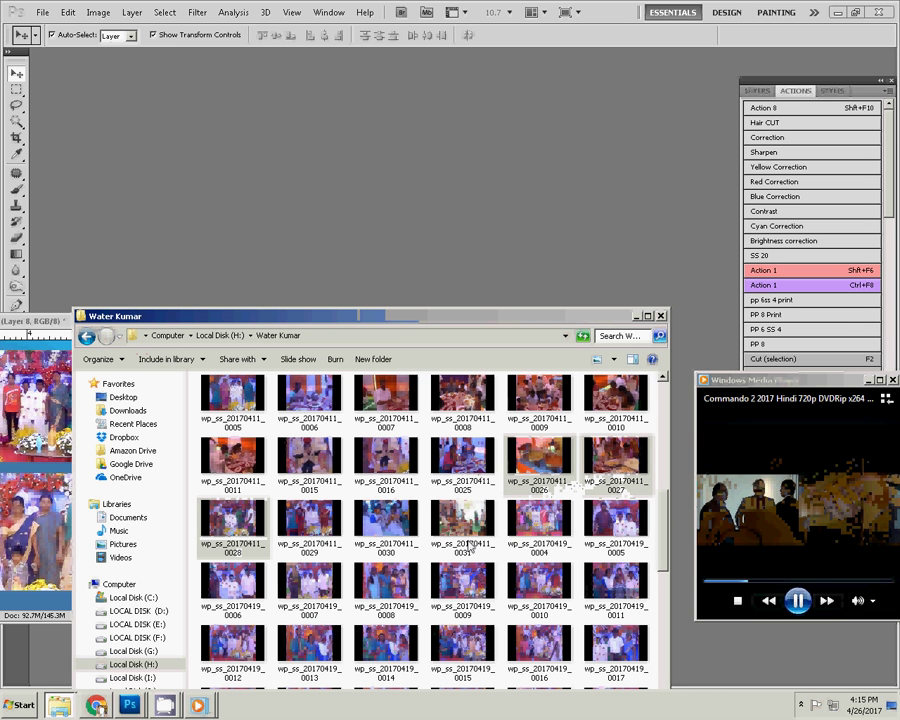
{"action": "left_click", "coordinate": [537, 522]}
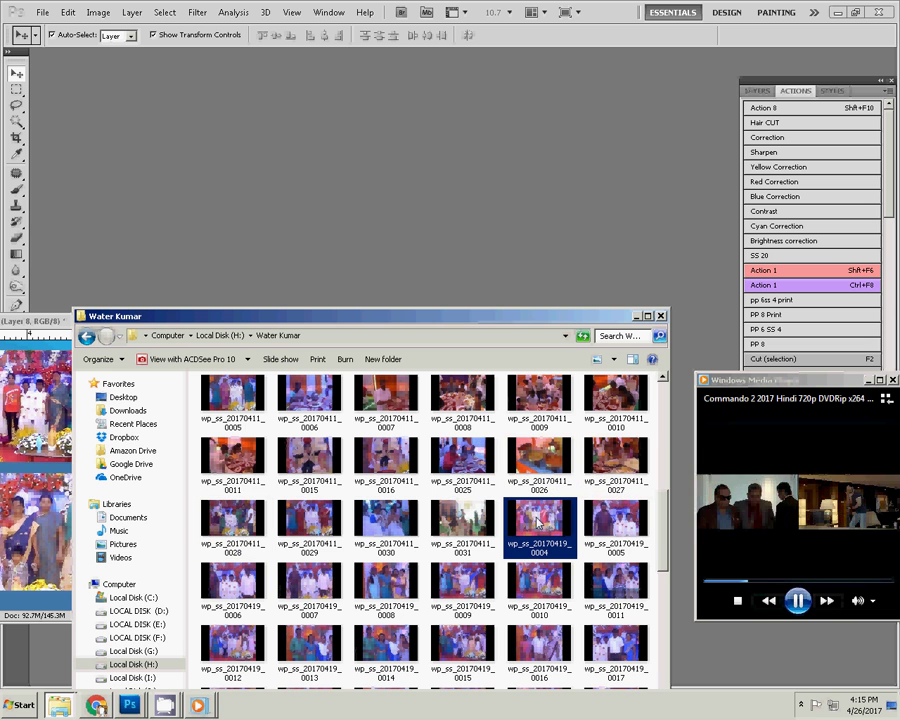
{"action": "left_click_drag", "start_coordinate": [539, 520], "coordinate": [553, 252]}
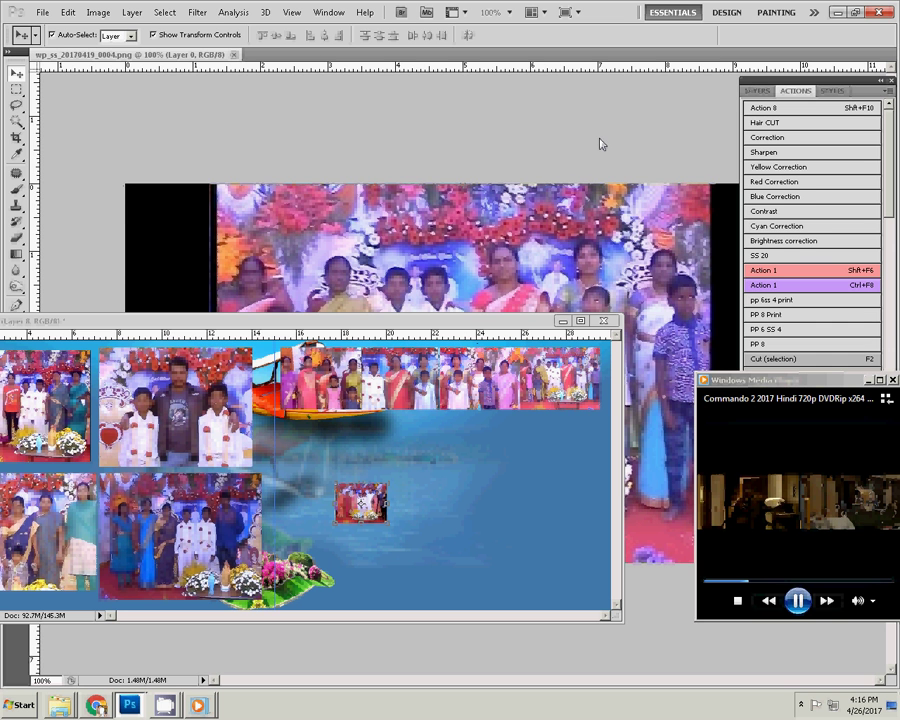
Step: Close the wp_ss_20170419_0004.png document
{"action": "key", "text": "ctrl+w"}
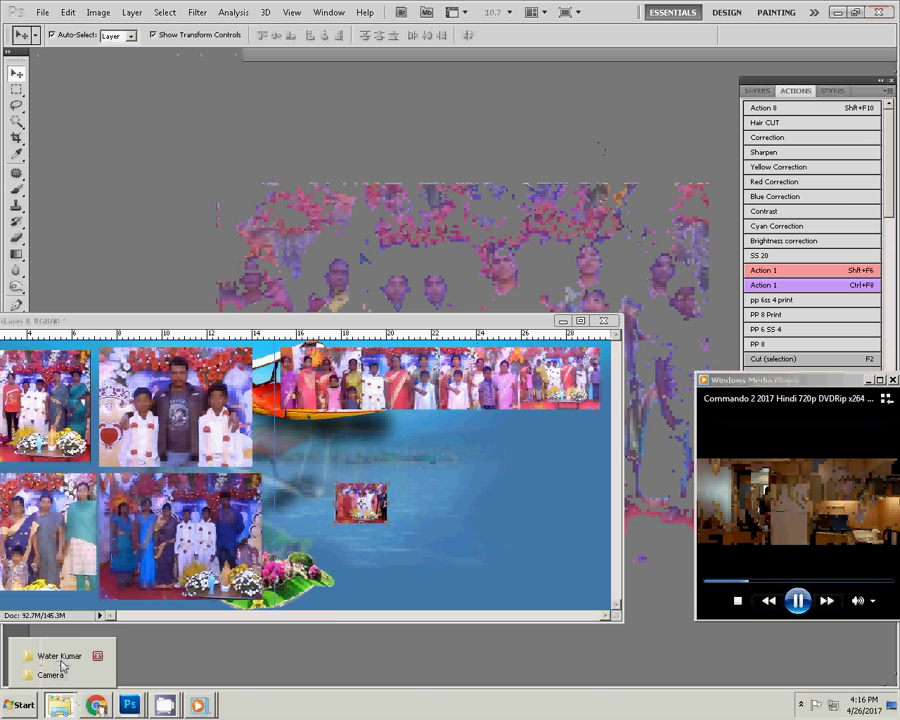
Step: Send wp_ss_20170419_0004, 0005, 0006 and wp_ss_20170411_0031 to the Recycle Bin
{"action": "left_click", "coordinate": [60, 657]}
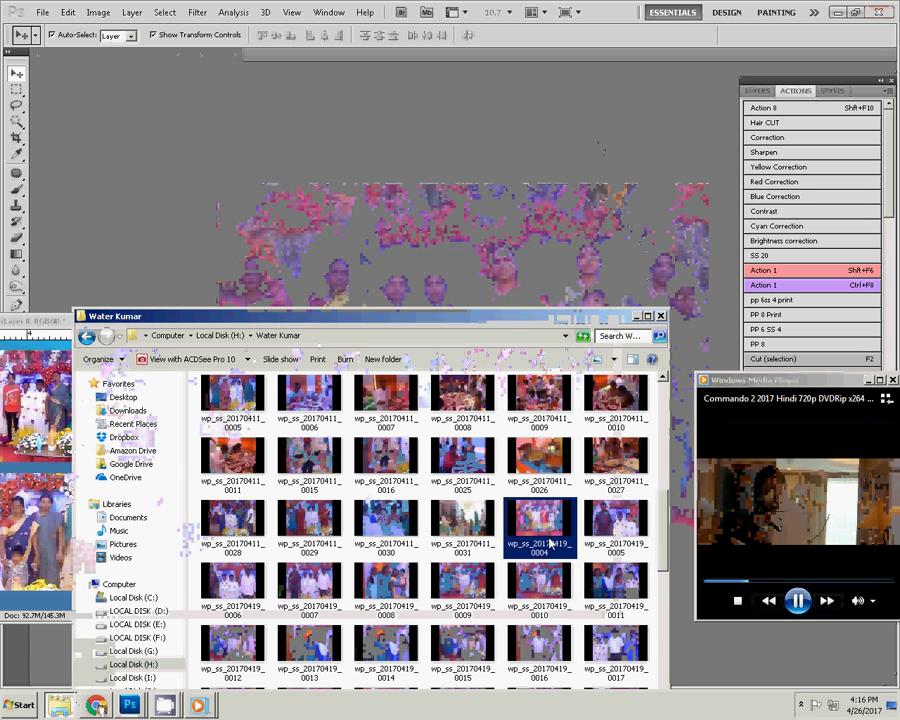
{"action": "left_click", "coordinate": [616, 522], "text": "ctrl"}
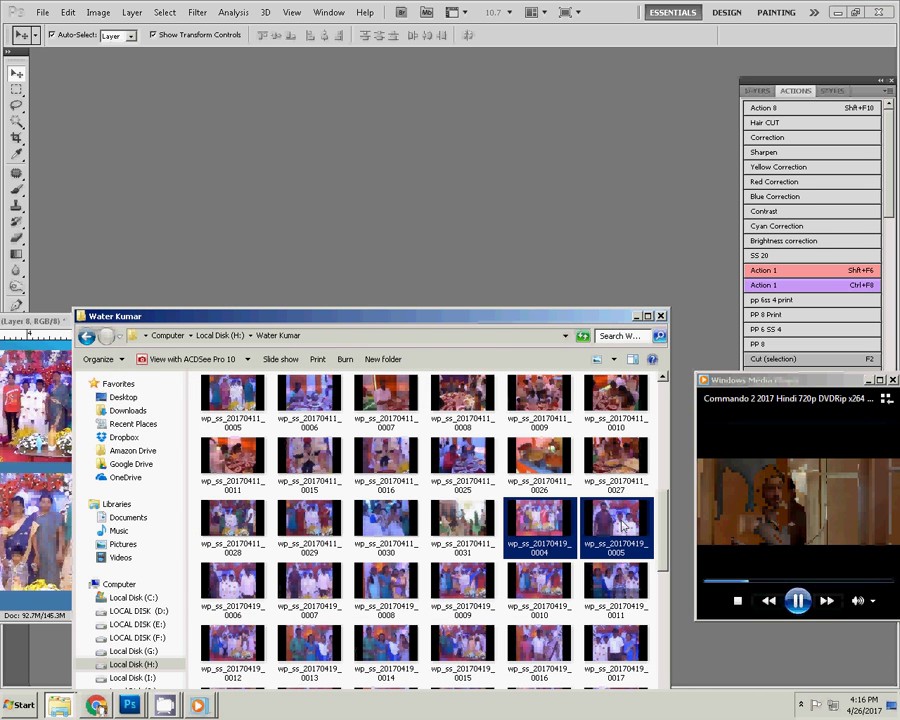
{"action": "left_click", "coordinate": [208, 612], "text": "ctrl"}
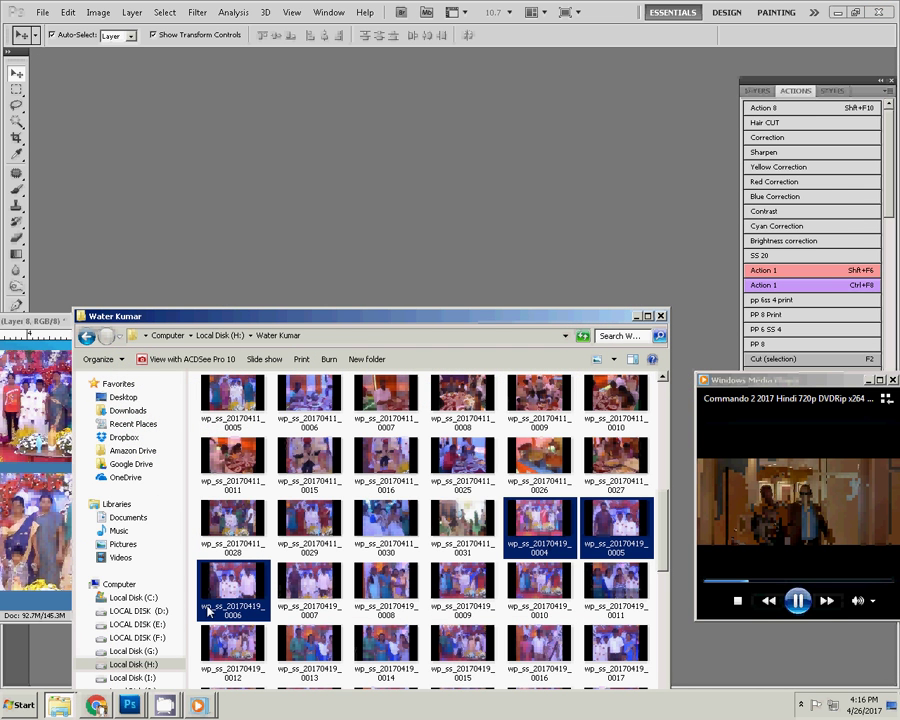
{"action": "left_click", "coordinate": [462, 520], "text": "ctrl"}
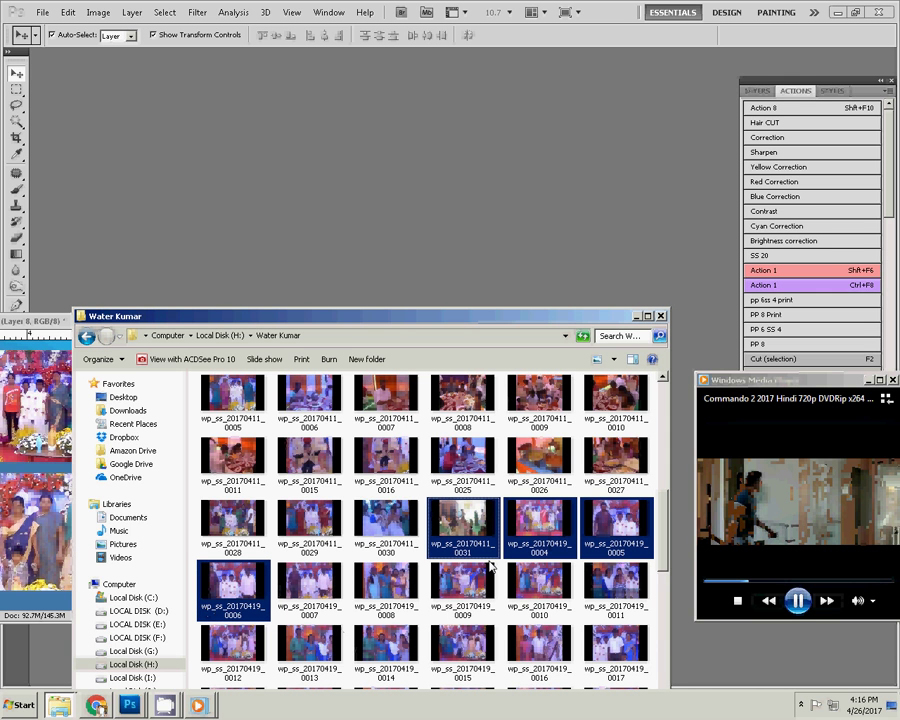
{"action": "key", "text": "Delete"}
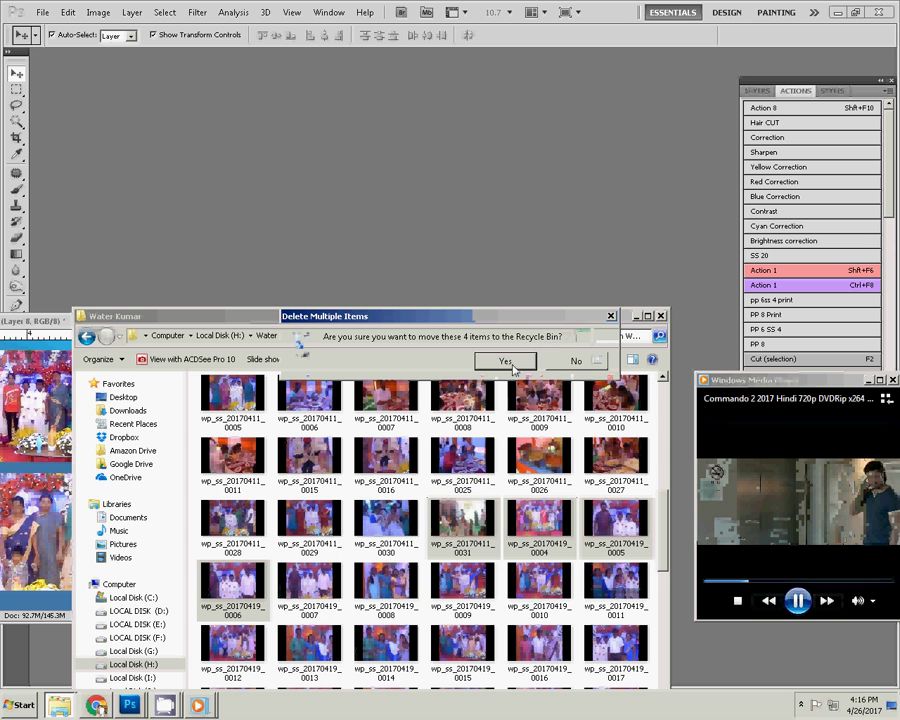
{"action": "left_click", "coordinate": [507, 360]}
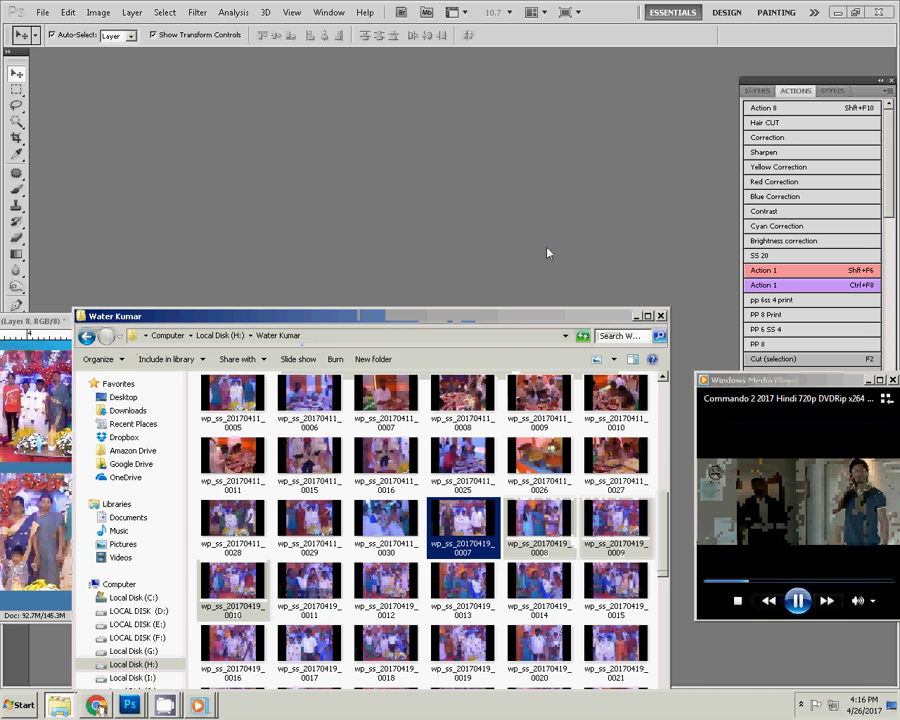
Step: Run the Yellow Correction action on wp_ss_20170419_0007, shifting its highlights -38 toward yellow
{"action": "left_click", "coordinate": [417, 232]}
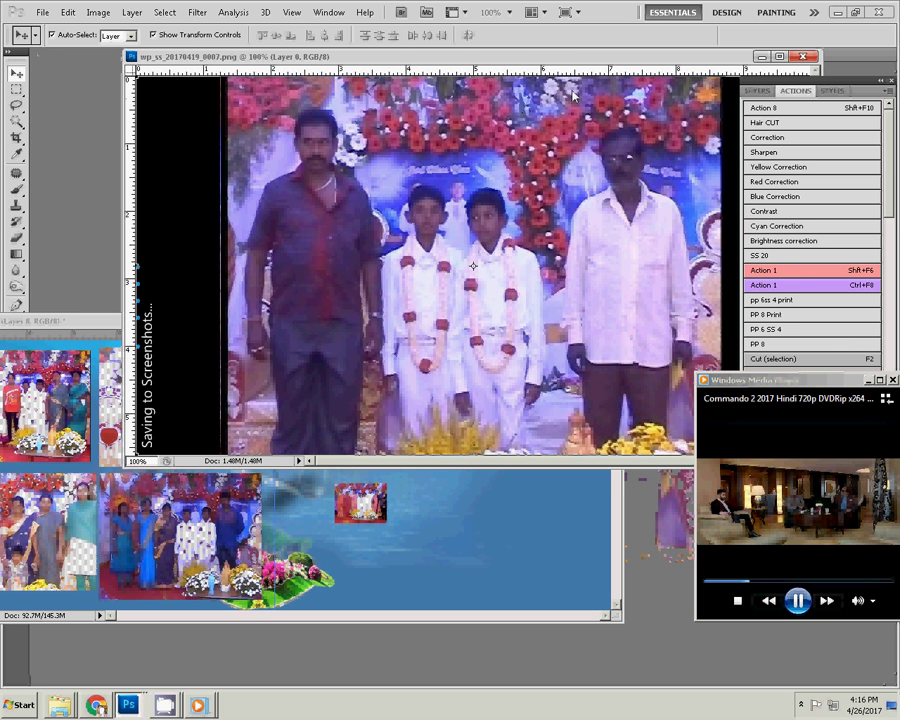
{"action": "left_click", "coordinate": [760, 167]}
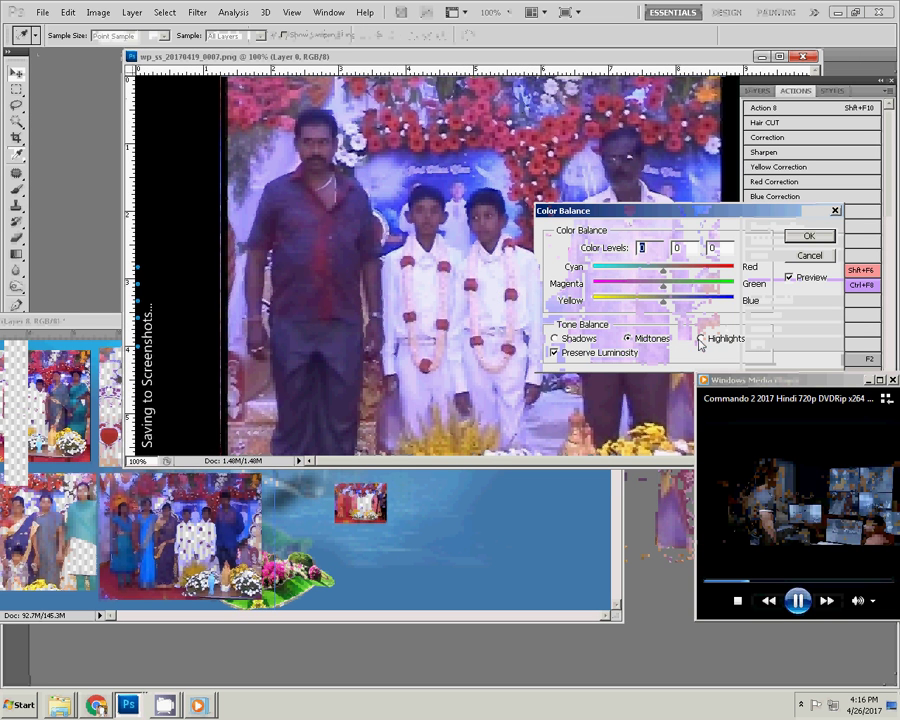
{"action": "left_click", "coordinate": [700, 338]}
{"action": "left_click_drag", "start_coordinate": [660, 306], "coordinate": [636, 306]}
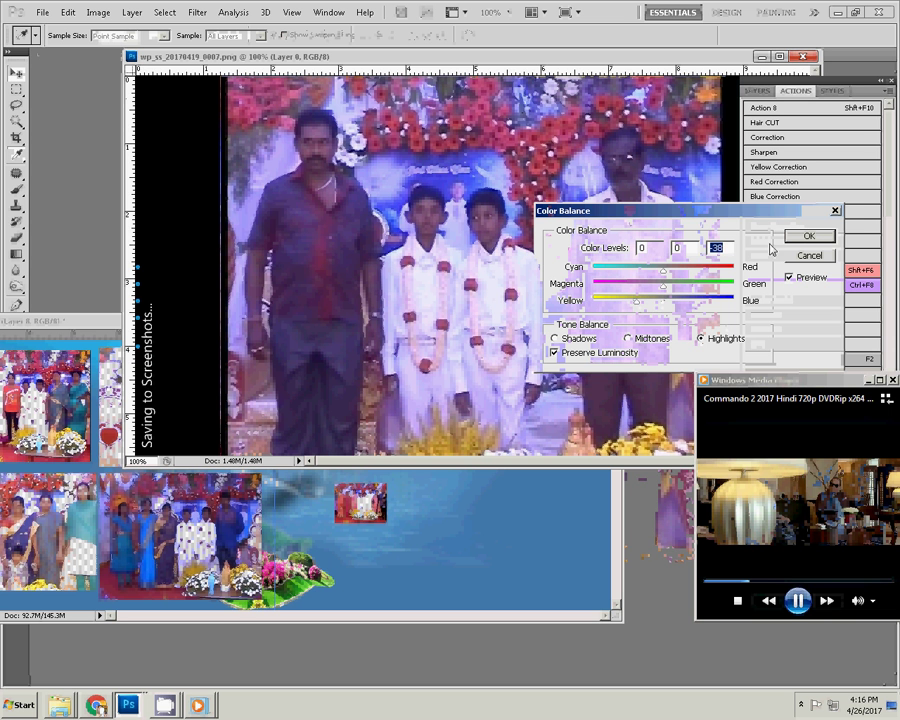
{"action": "left_click", "coordinate": [818, 238]}
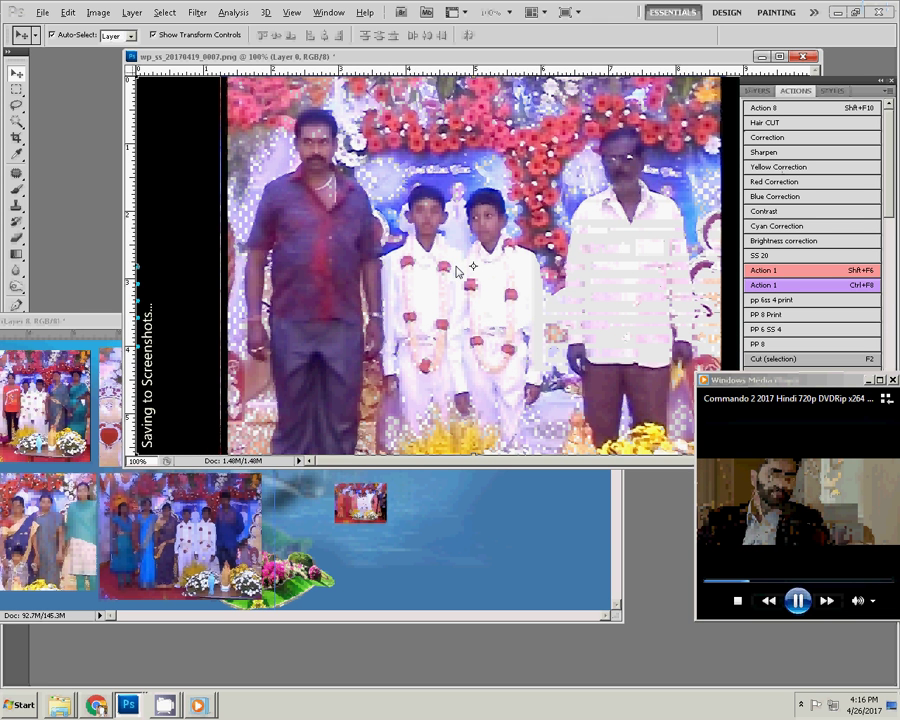
Step: Copy the four-people area of wp_ss_20170419_0007 and close the photo without saving
{"action": "key", "text": "ctrl+0"}
{"action": "left_click", "coordinate": [17, 89]}
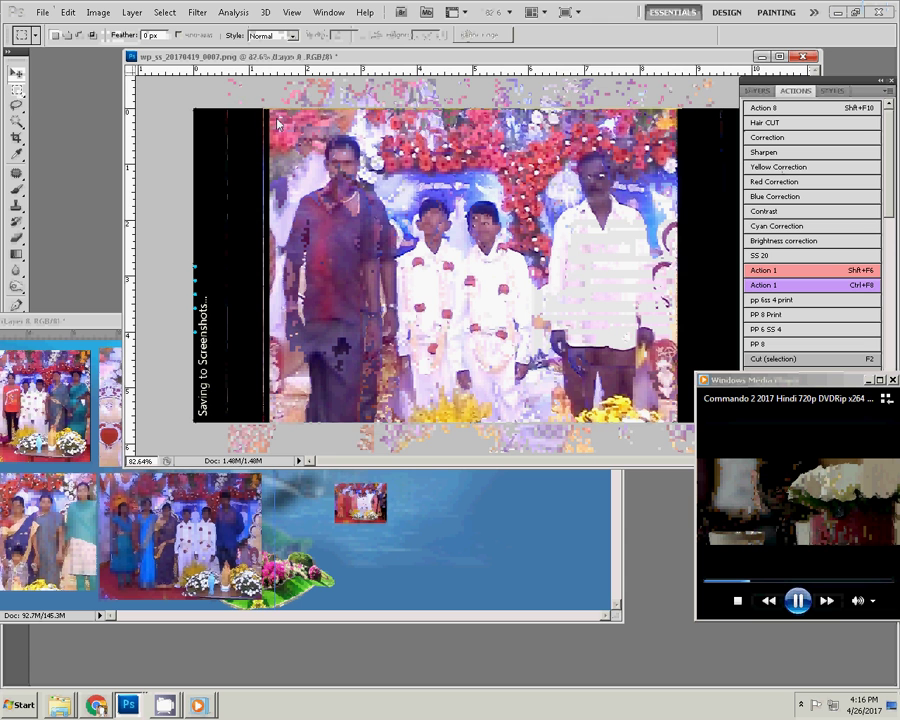
{"action": "left_click_drag", "start_coordinate": [270, 110], "coordinate": [440, 333]}
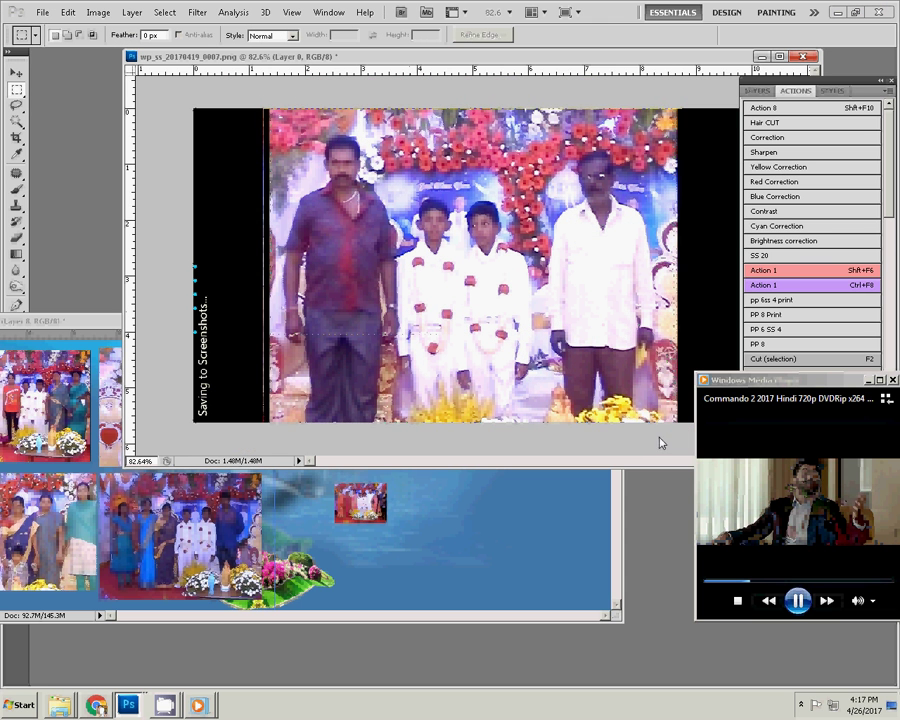
{"action": "left_click_drag", "start_coordinate": [656, 440], "coordinate": [304, 324]}
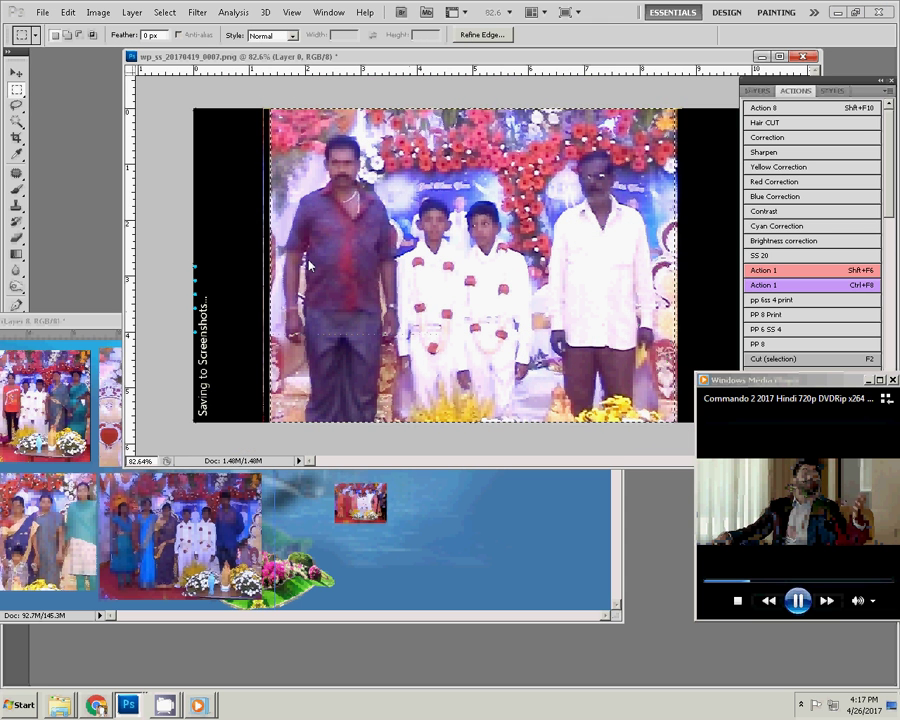
{"action": "key", "text": "ctrl+w"}
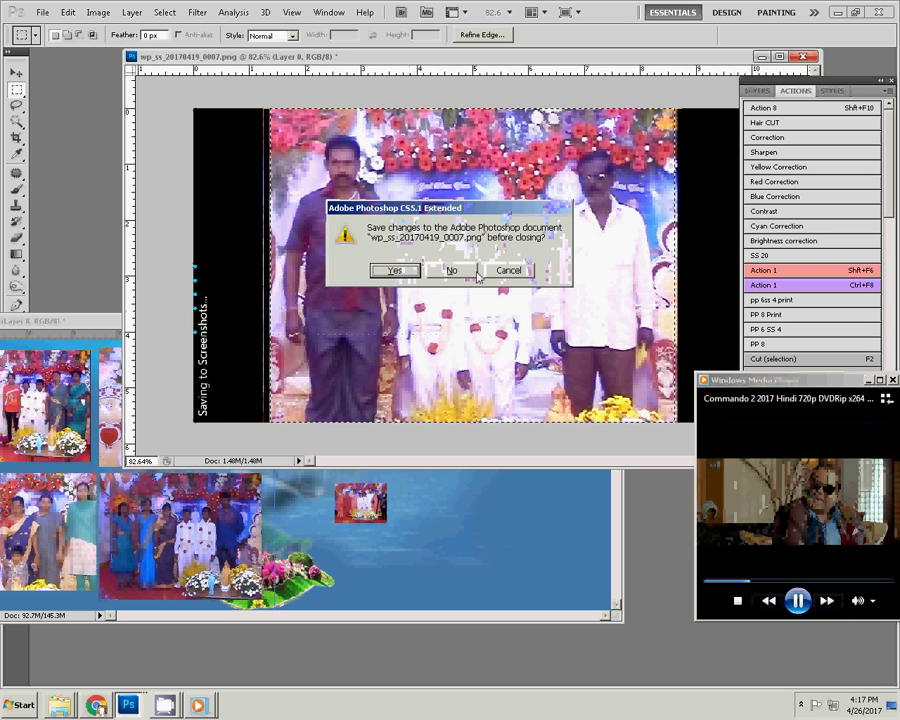
{"action": "left_click", "coordinate": [452, 270]}
{"action": "key", "text": "Return"}
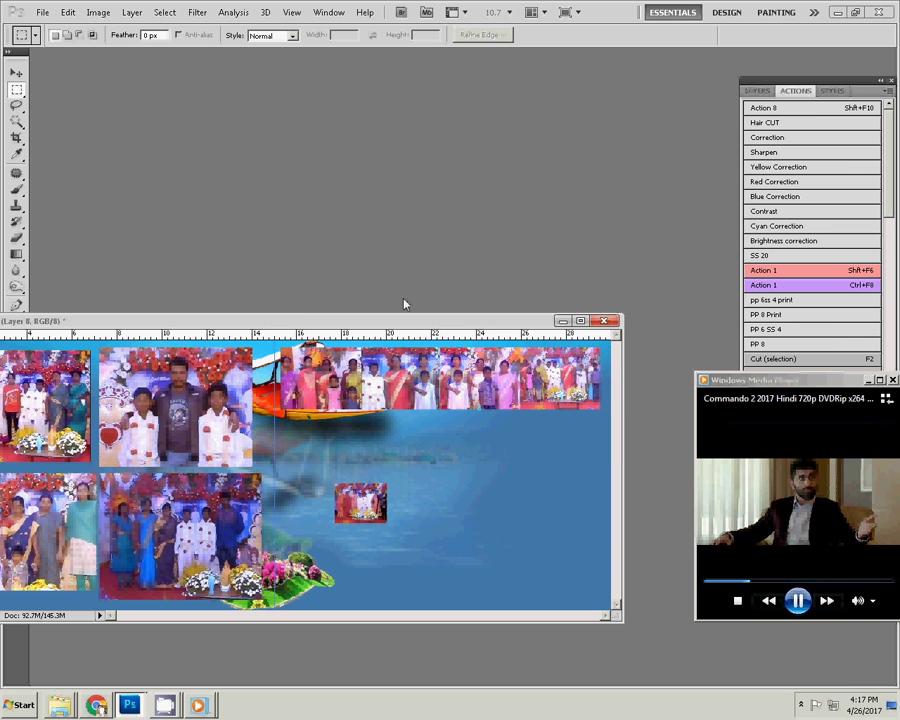
Step: Paste photo 0007 as a new layer and nudge it up and right with Free Transform
{"action": "key", "text": "ctrl+v"}
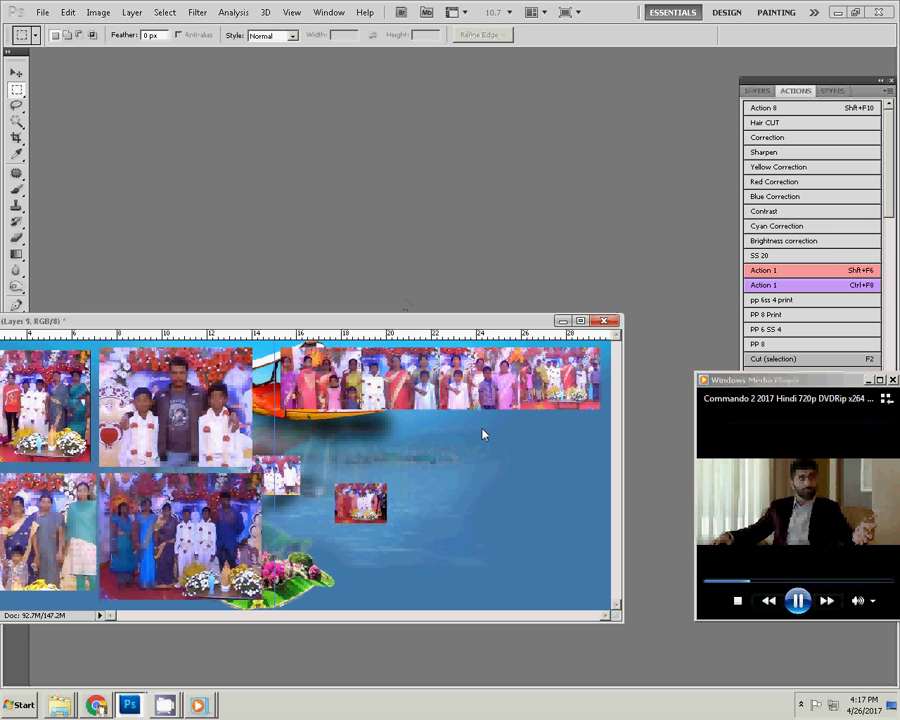
{"action": "key", "text": "v"}
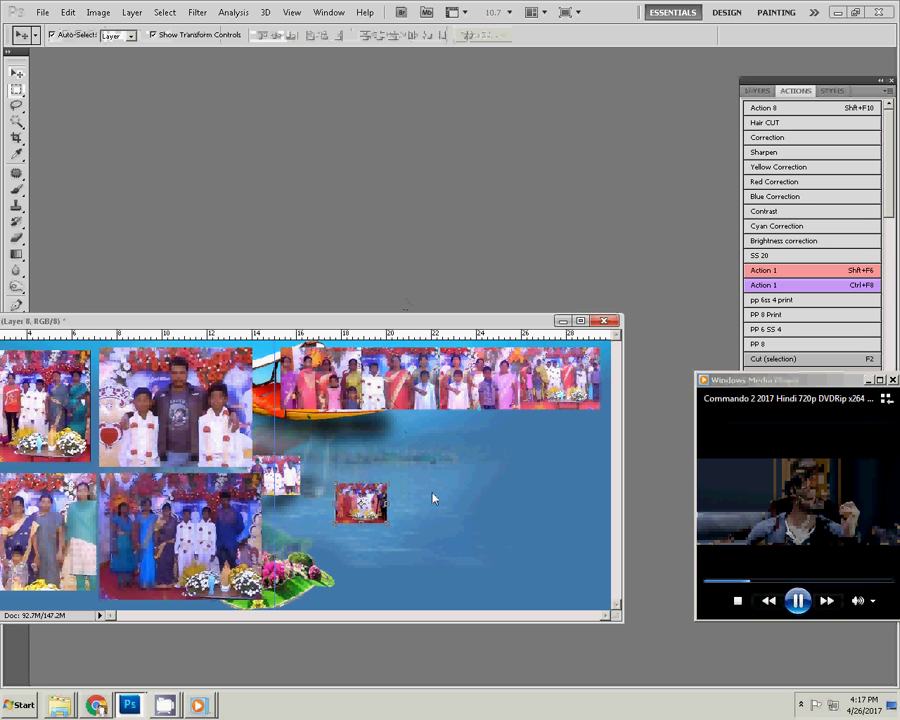
{"action": "key", "text": "ctrl+t"}
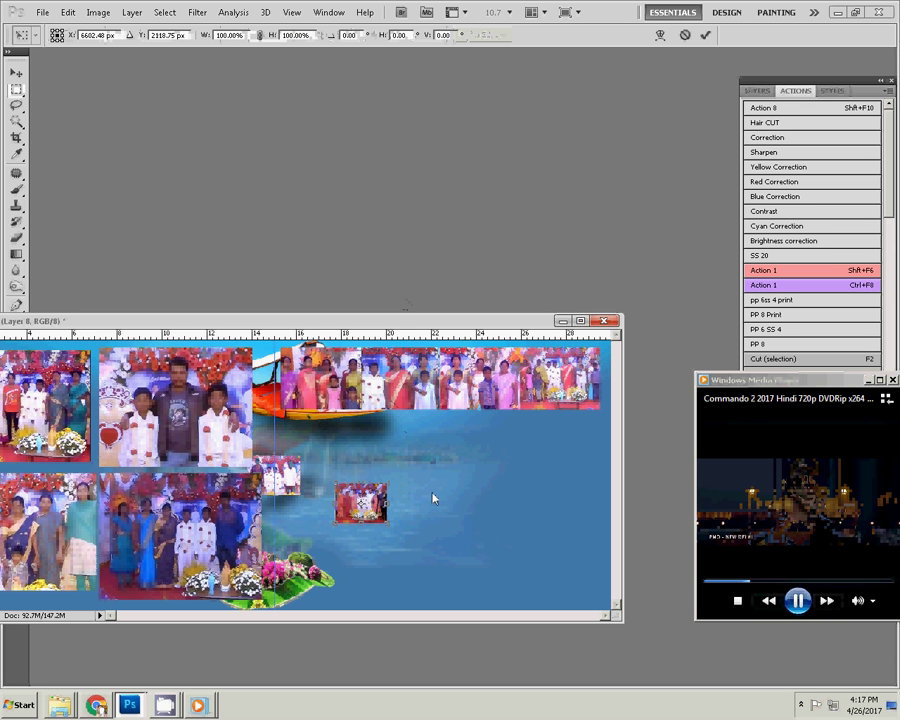
{"action": "left_click_drag", "start_coordinate": [433, 498], "coordinate": [454, 495]}
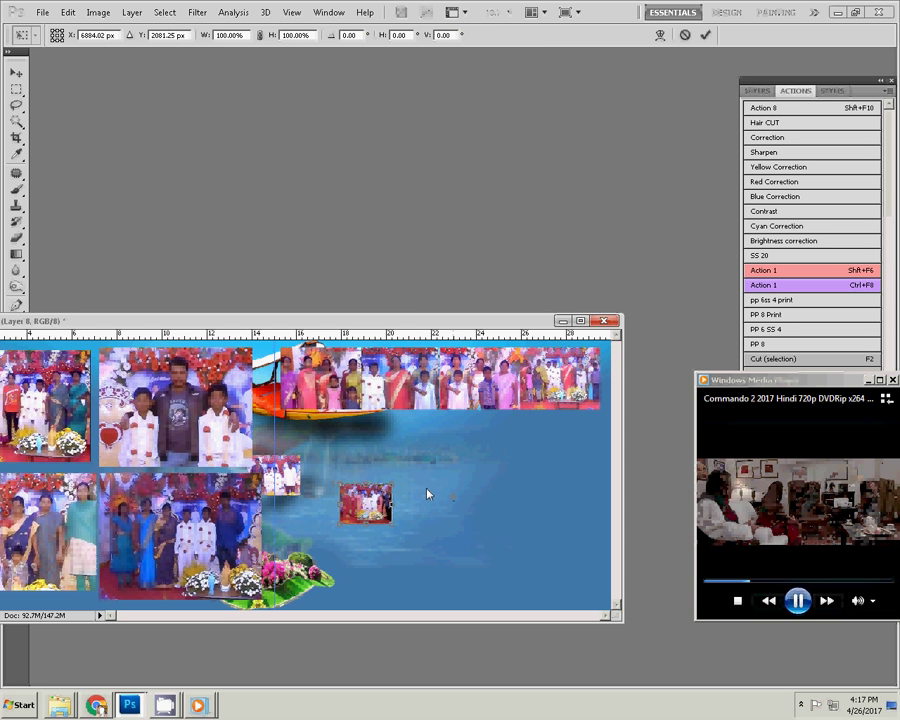
{"action": "left_click_drag", "start_coordinate": [428, 492], "coordinate": [480, 490]}
{"action": "left_click", "coordinate": [705, 36]}
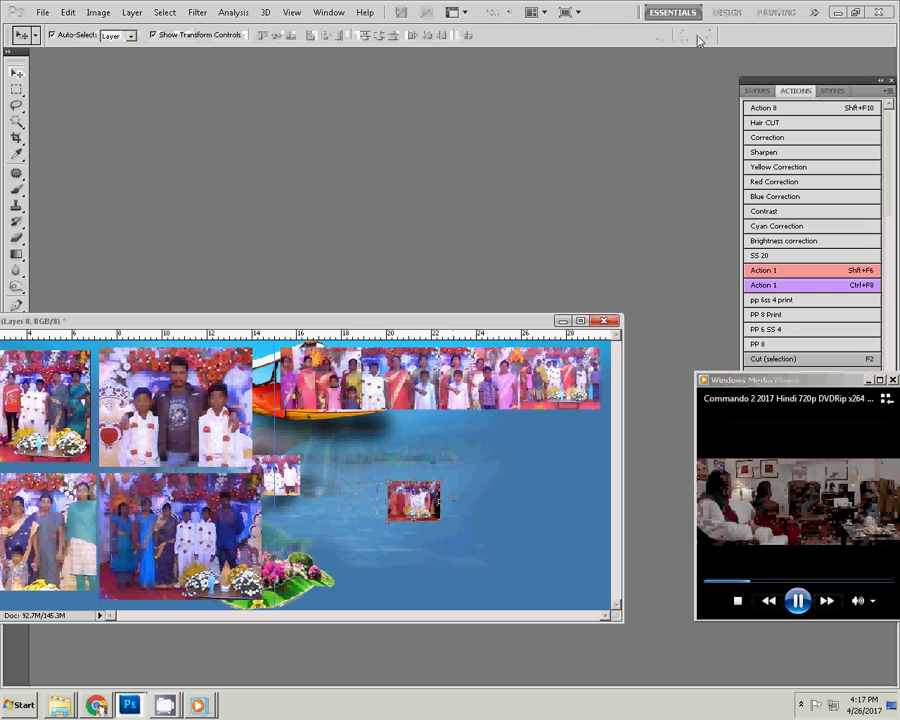
Step: Place the pasted photo left of the small 0017 photo on the lake
{"action": "left_click", "coordinate": [293, 471]}
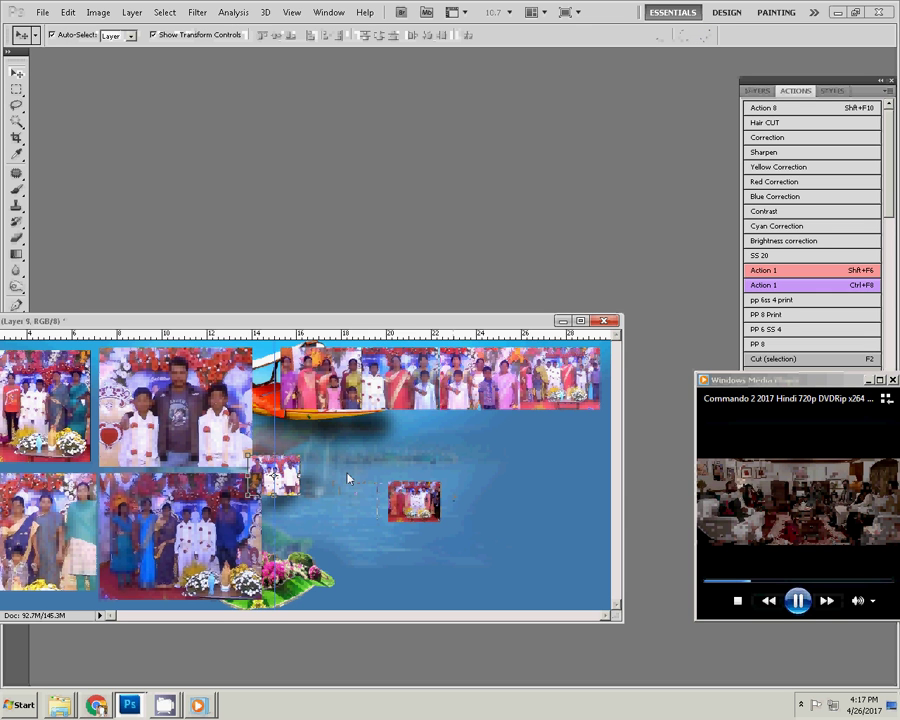
{"action": "left_click_drag", "start_coordinate": [290, 467], "coordinate": [378, 492]}
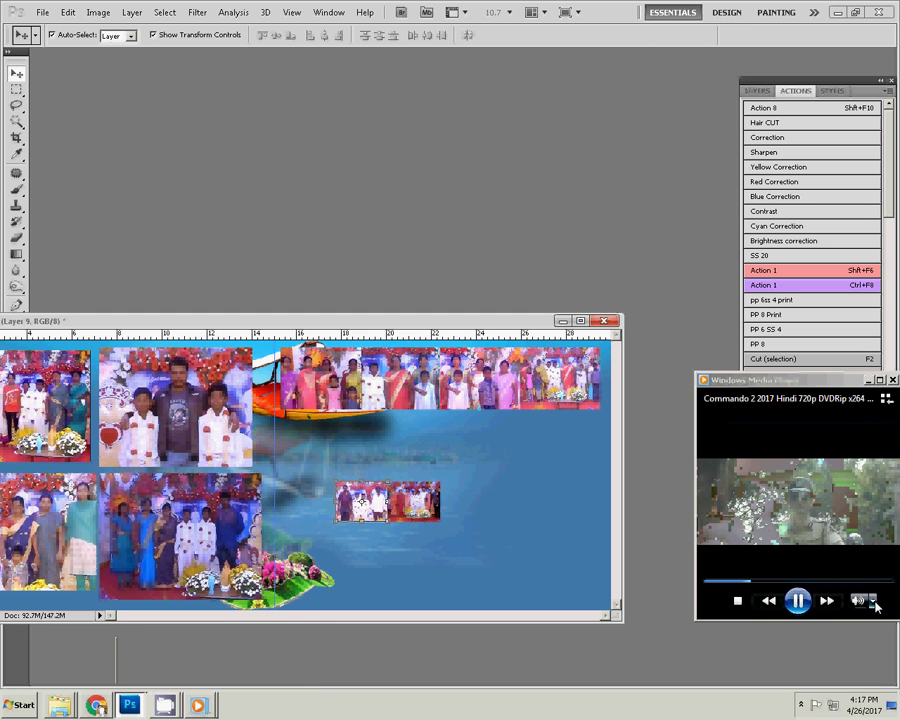
{"action": "mouse_move", "coordinate": [857, 601]}
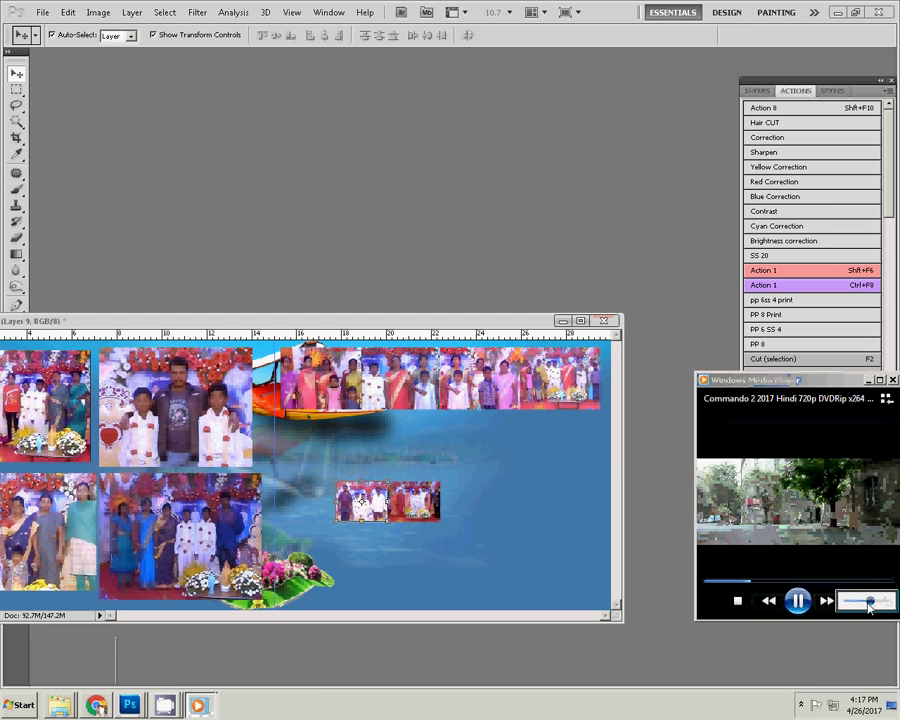
{"action": "left_click_drag", "start_coordinate": [867, 603], "coordinate": [857, 603]}
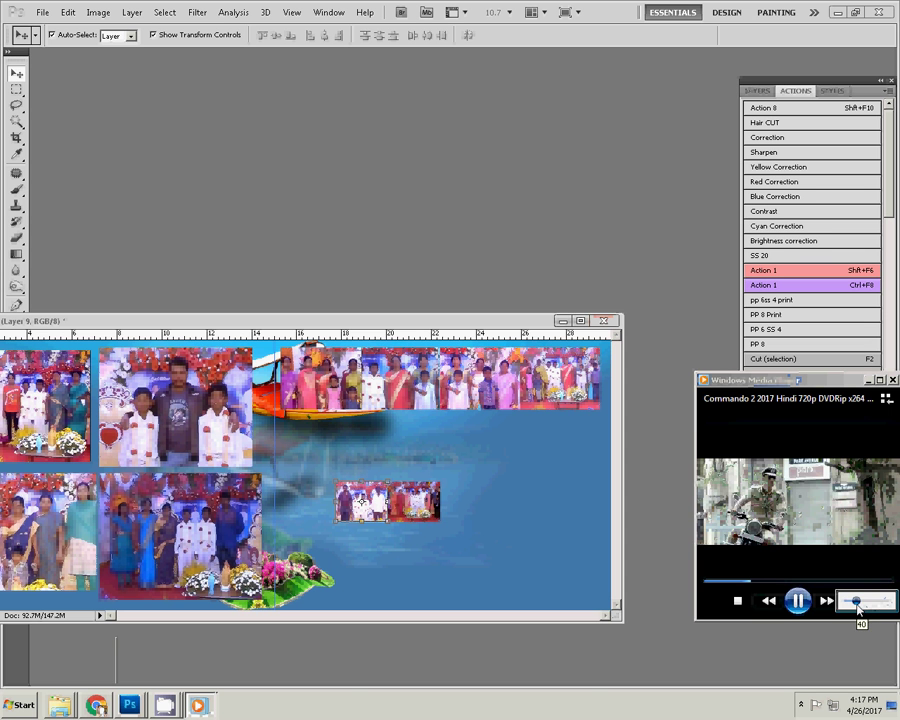
{"action": "mouse_move", "coordinate": [60, 704]}
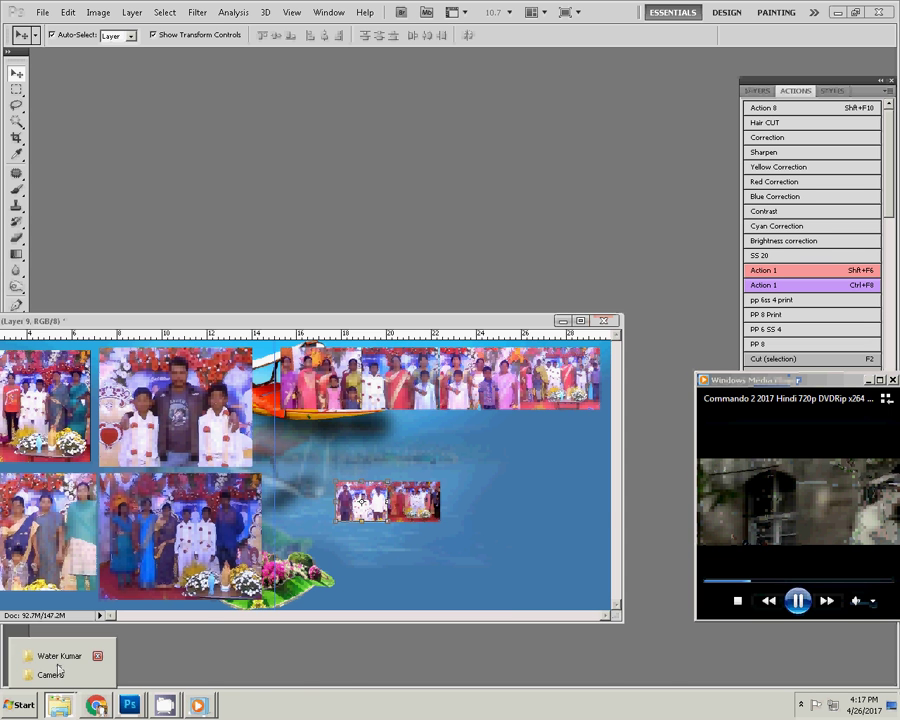
{"action": "left_click", "coordinate": [57, 657]}
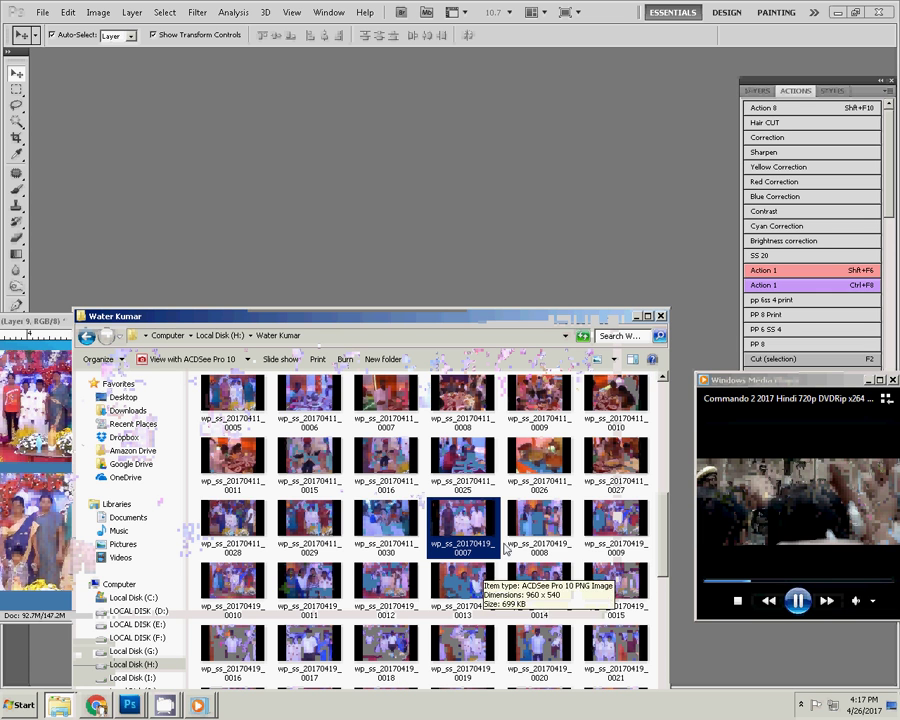
{"action": "left_click", "coordinate": [533, 530], "text": "ctrl"}
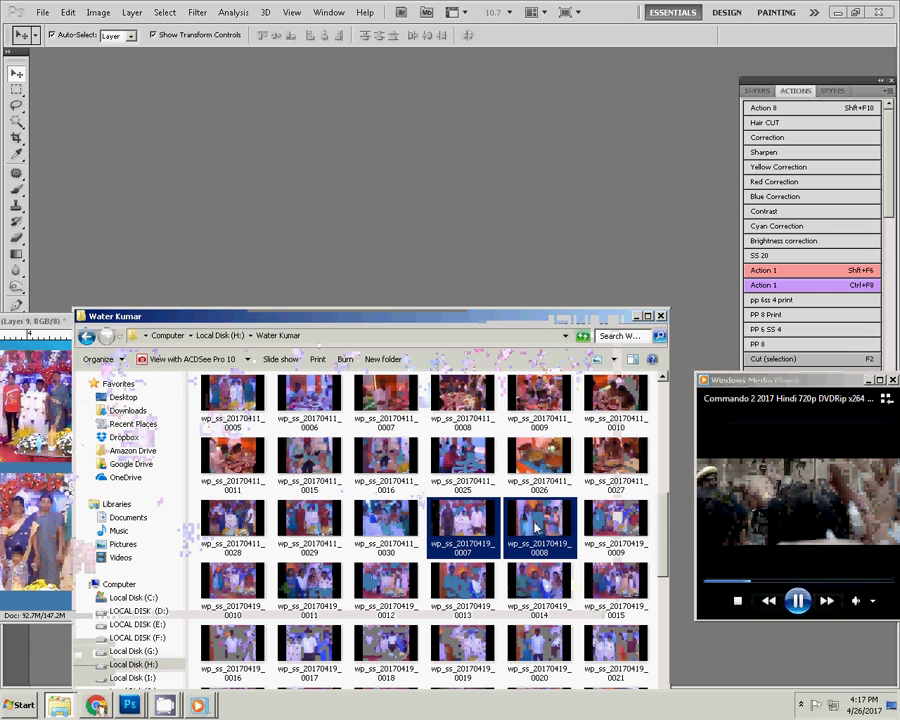
{"action": "left_click", "coordinate": [640, 527], "text": "ctrl"}
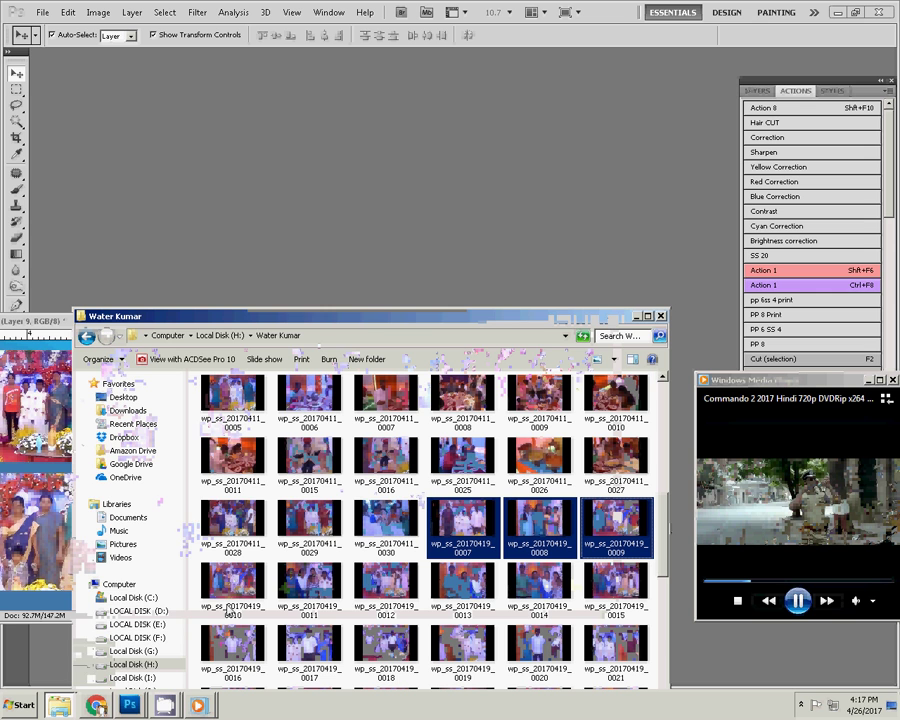
{"action": "left_click", "coordinate": [222, 590], "text": "ctrl"}
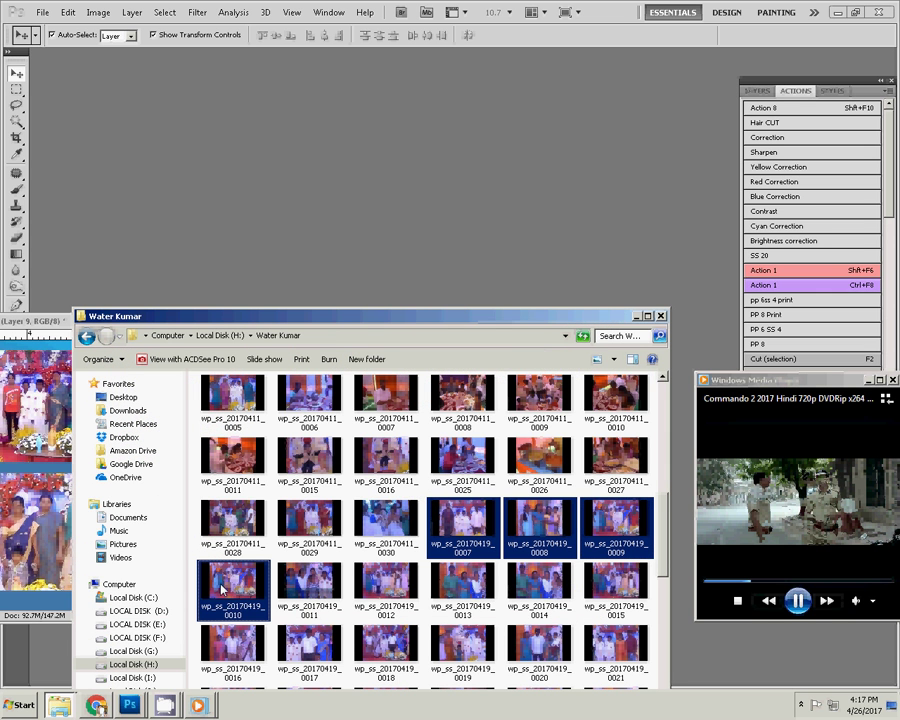
{"action": "left_click", "coordinate": [313, 592], "text": "ctrl"}
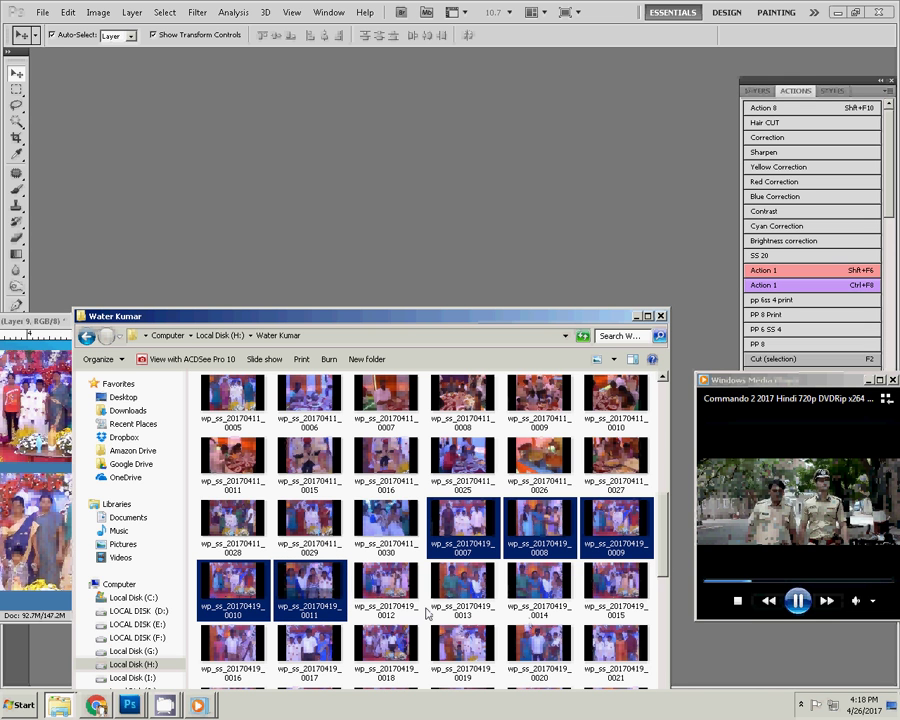
{"action": "left_click", "coordinate": [462, 588], "text": "ctrl"}
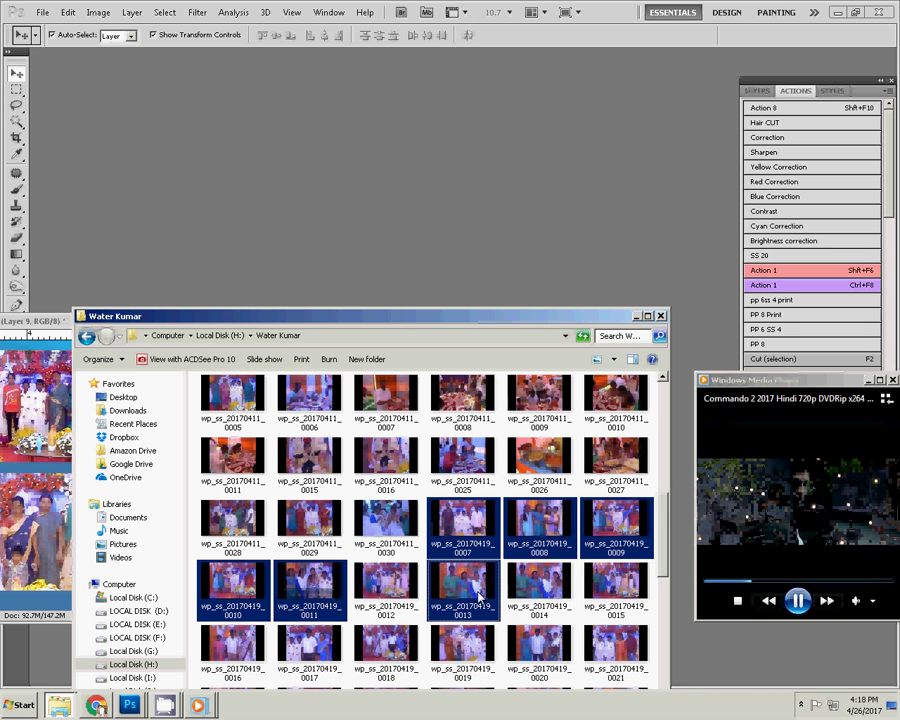
{"action": "left_click", "coordinate": [488, 600], "text": "ctrl"}
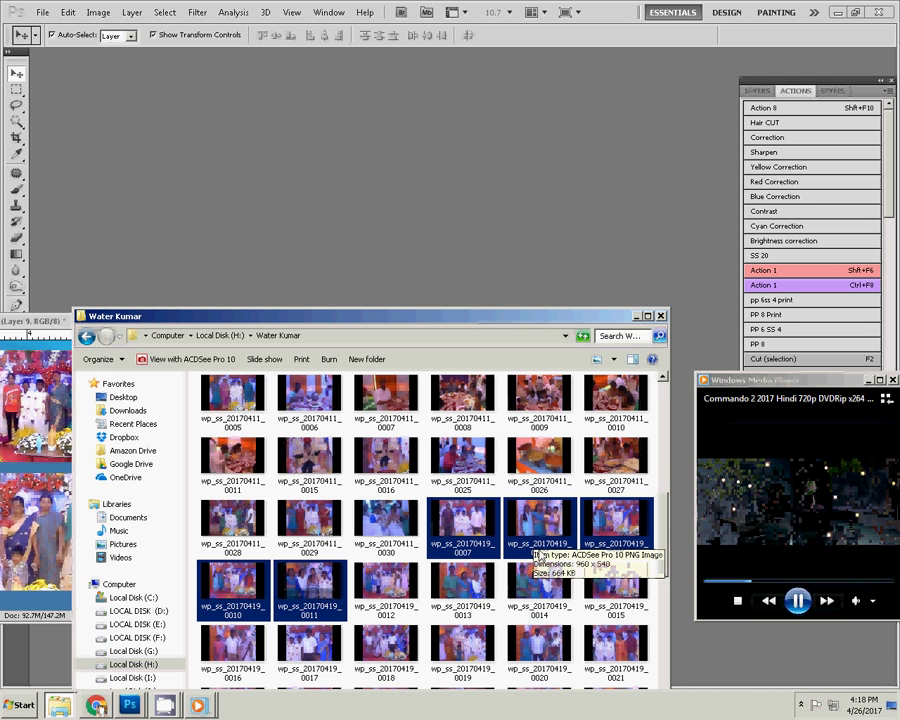
{"action": "left_click", "coordinate": [229, 648], "text": "ctrl"}
{"action": "left_click", "coordinate": [310, 648], "text": "ctrl"}
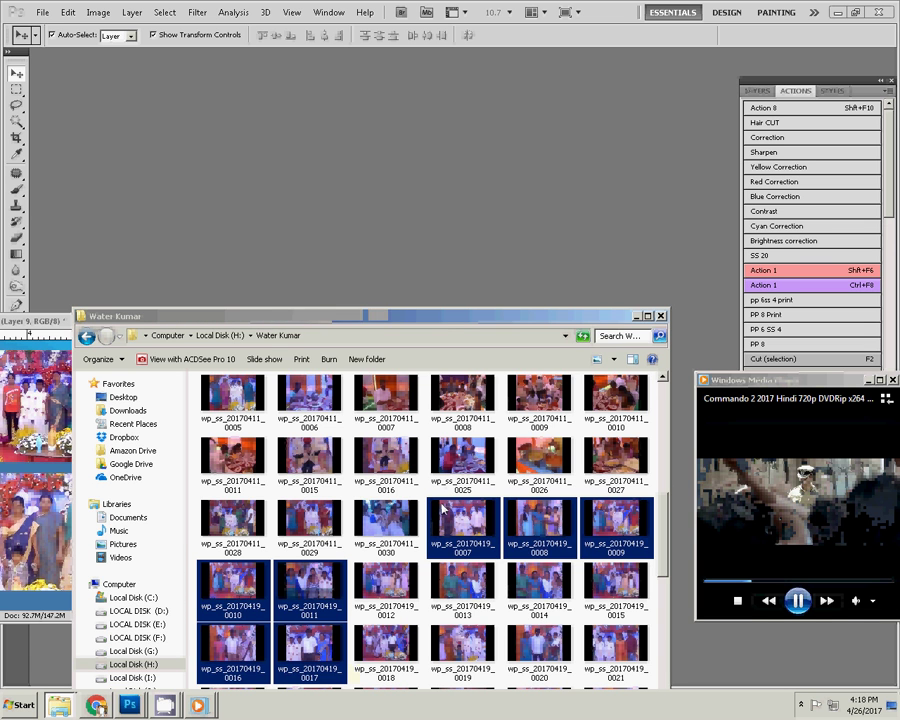
Step: Delete the seven selected photos and confirm the deletion
{"action": "key", "text": "Delete"}
{"action": "left_click", "coordinate": [476, 356]}
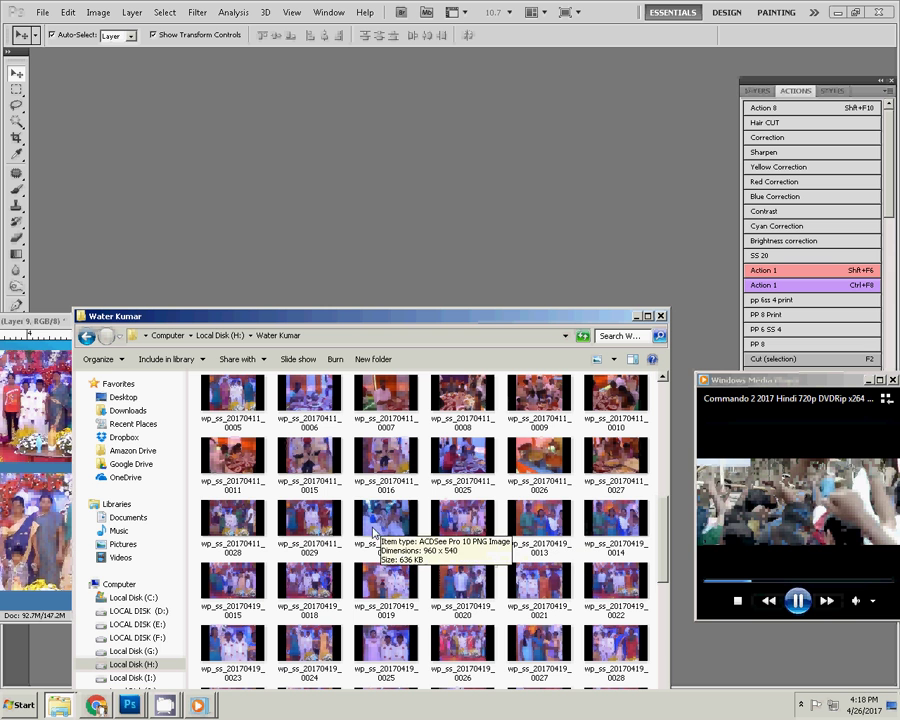
{"action": "left_click", "coordinate": [309, 518]}
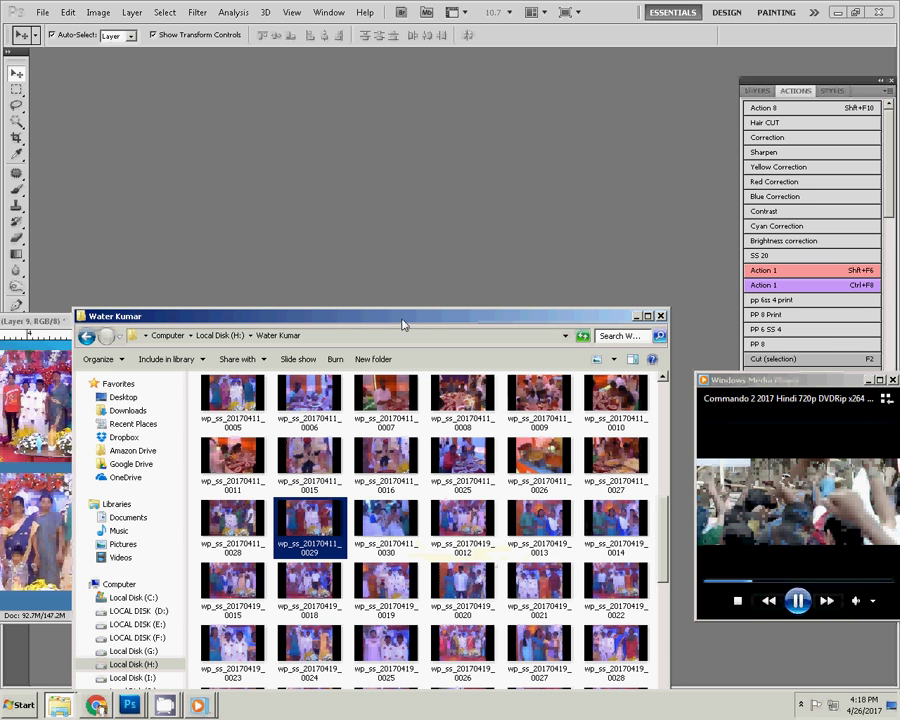
Step: Apply a Color Balance highlights shift of -33 toward yellow to wp_ss_20170411_0029
{"action": "left_click", "coordinate": [424, 221]}
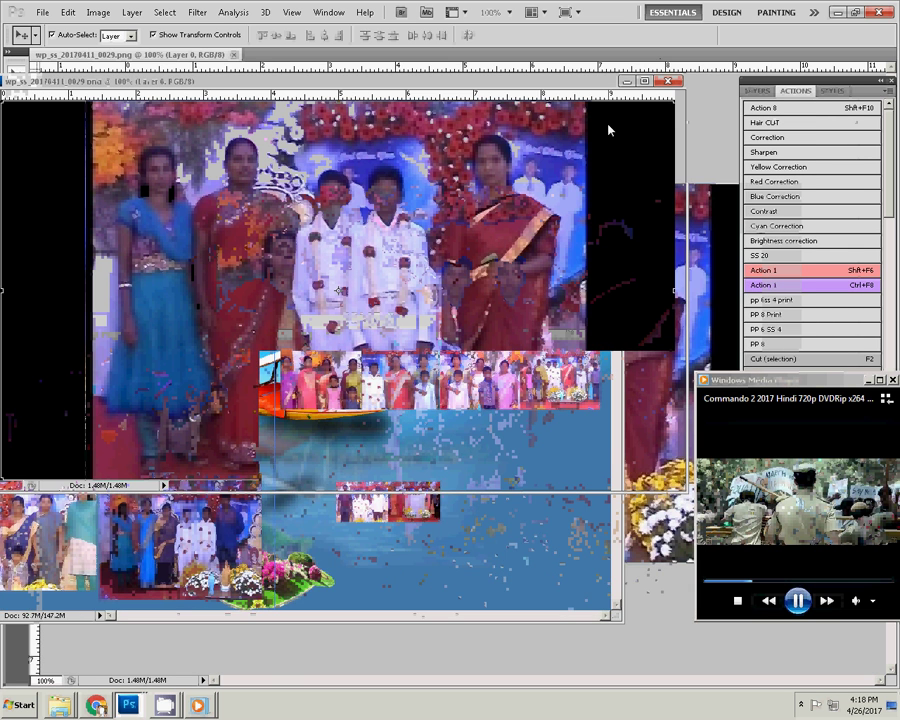
{"action": "left_click", "coordinate": [772, 153]}
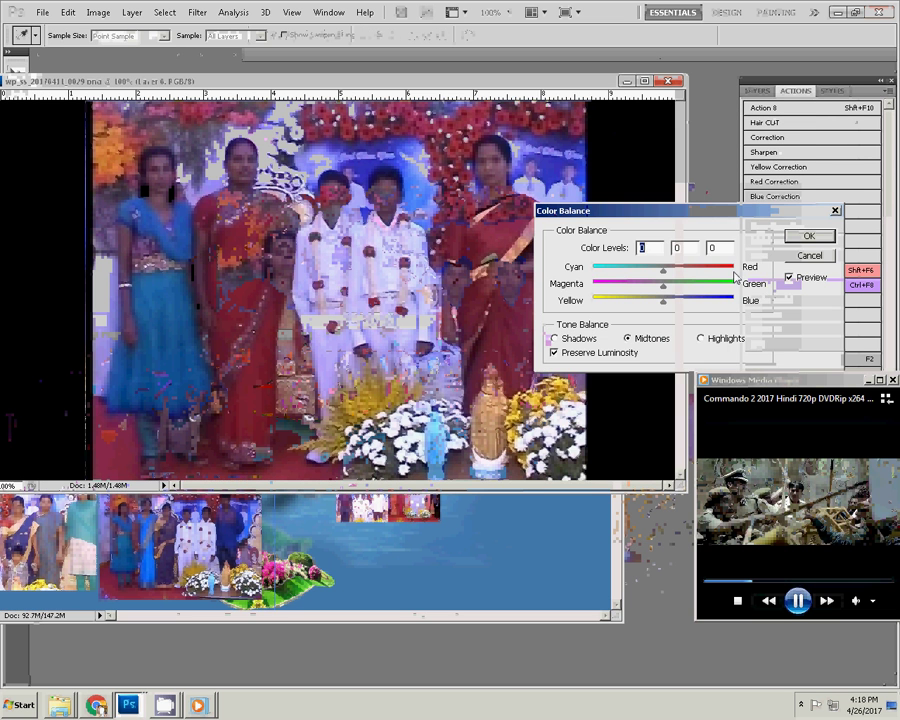
{"action": "left_click", "coordinate": [701, 338]}
{"action": "left_click_drag", "start_coordinate": [662, 306], "coordinate": [641, 304]}
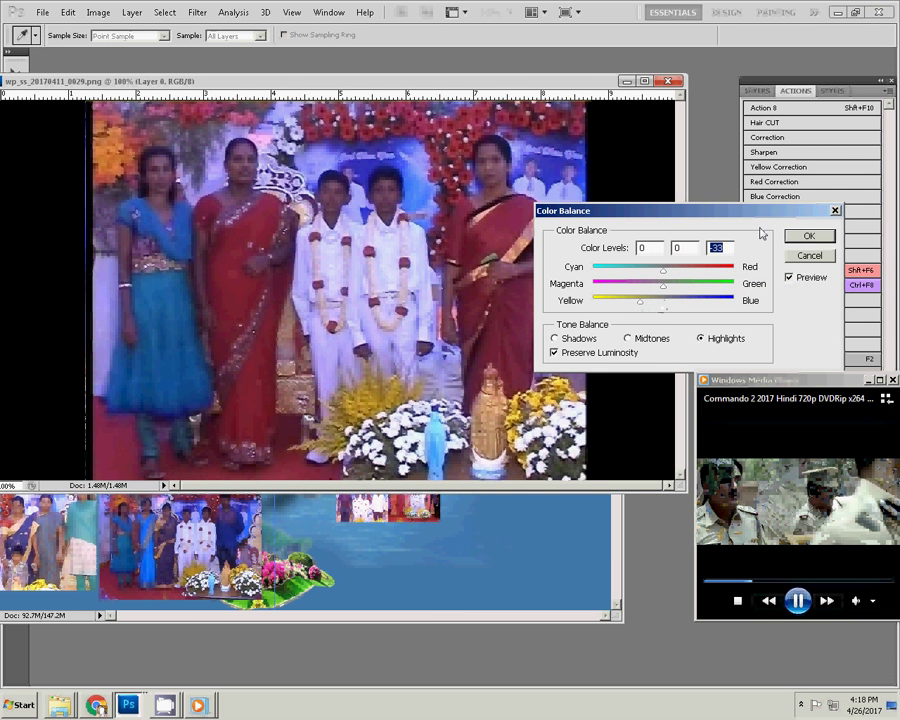
{"action": "left_click", "coordinate": [805, 236]}
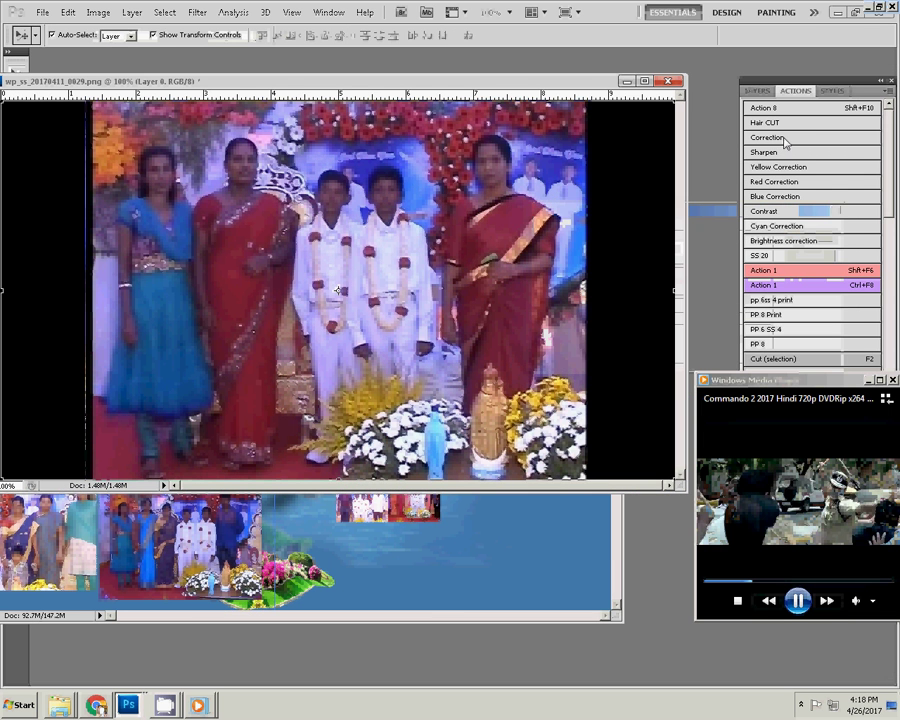
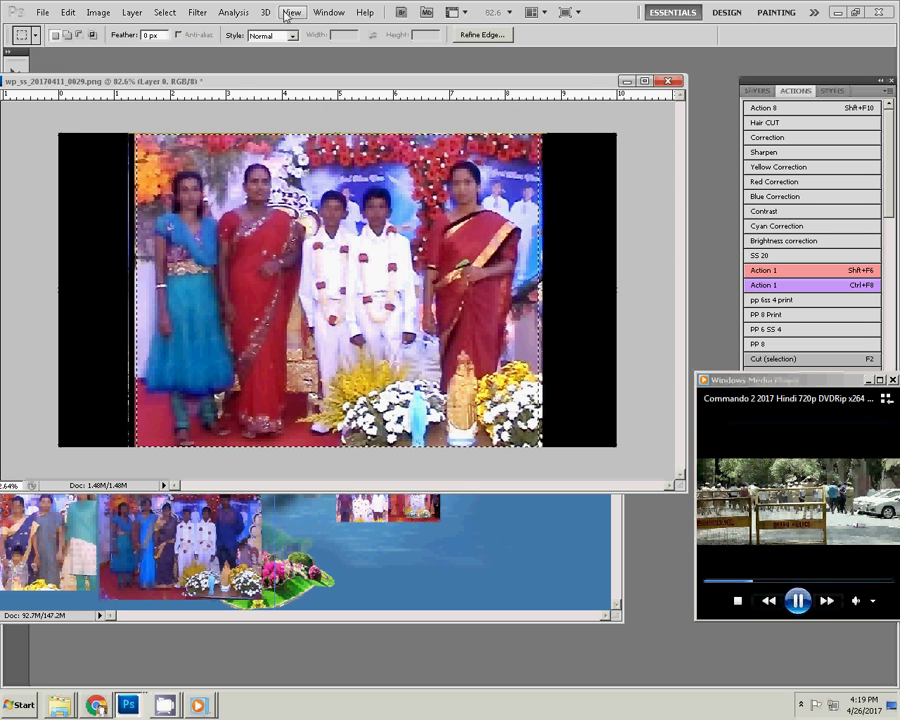
Step: Close wp_ss_20170411_0029.png unsaved and paste its photo beside the small photo strip
{"action": "key", "text": "ctrl+w"}
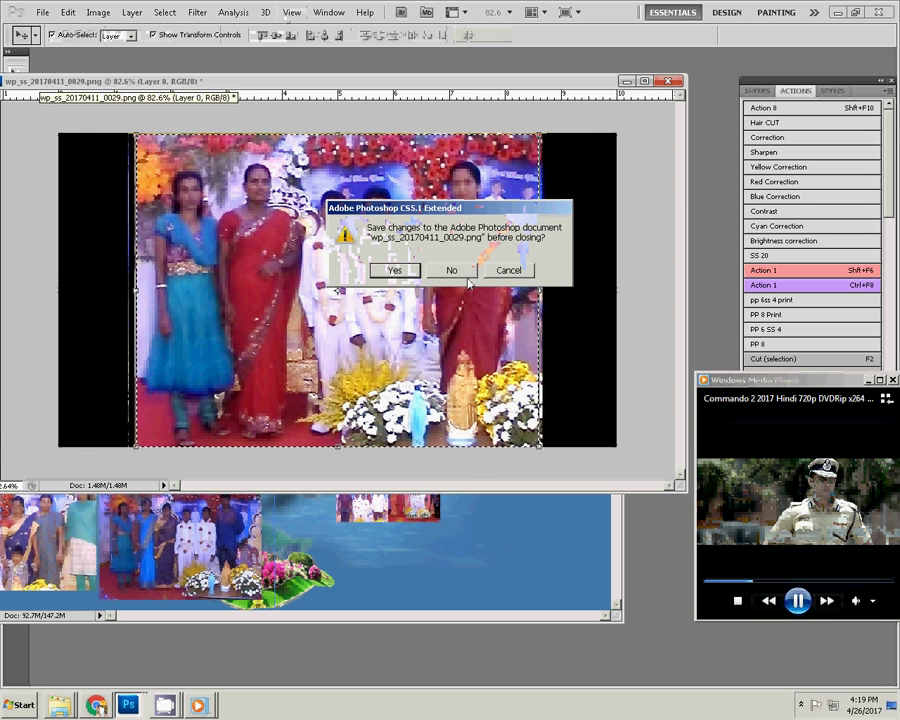
{"action": "left_click", "coordinate": [452, 270]}
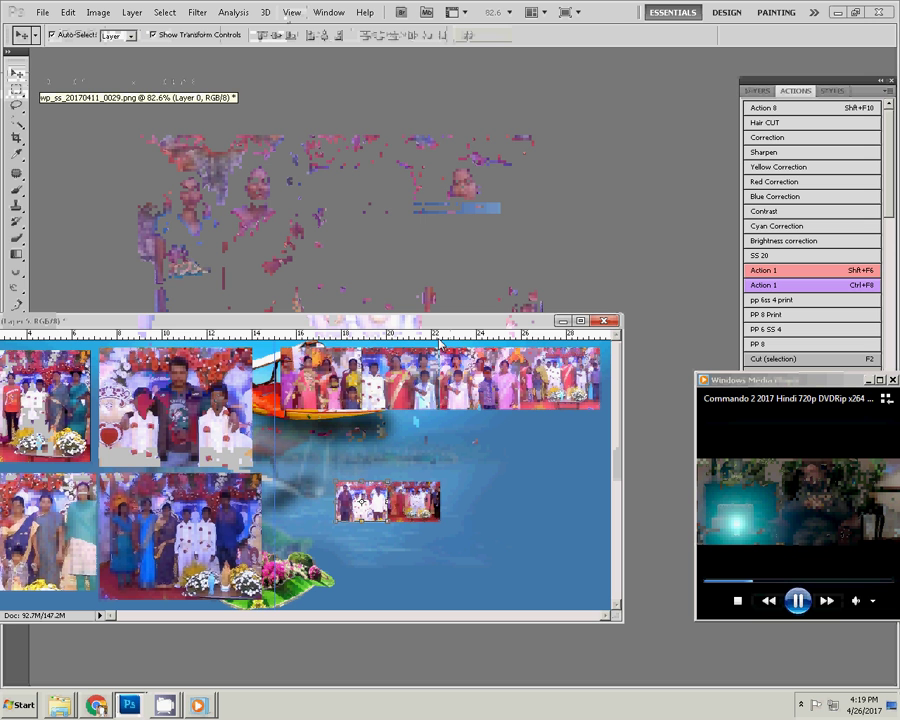
{"action": "key", "text": "ctrl+v"}
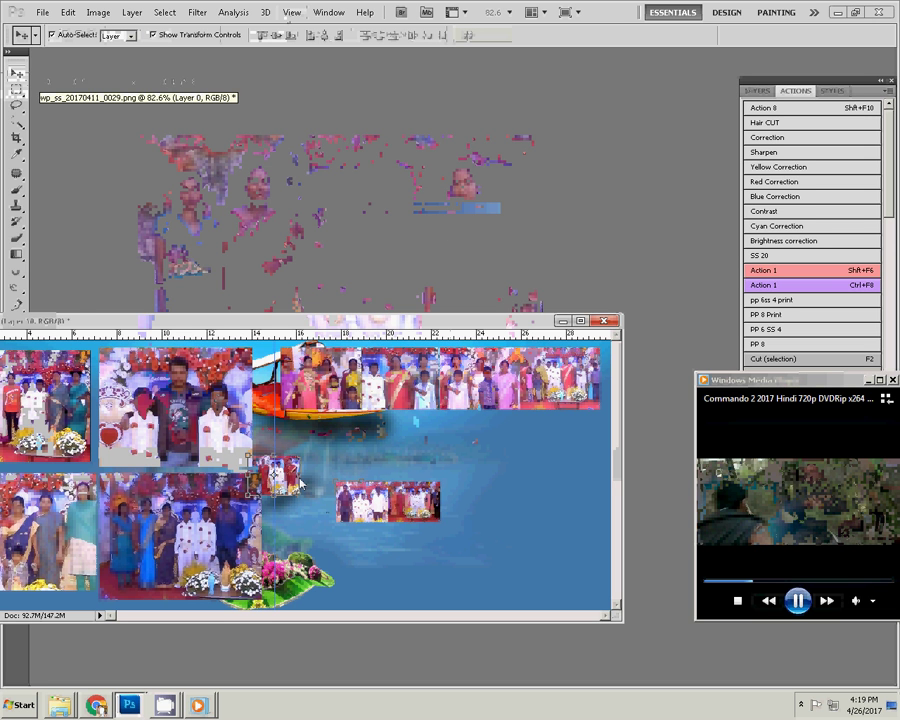
{"action": "left_click_drag", "start_coordinate": [288, 462], "coordinate": [423, 495]}
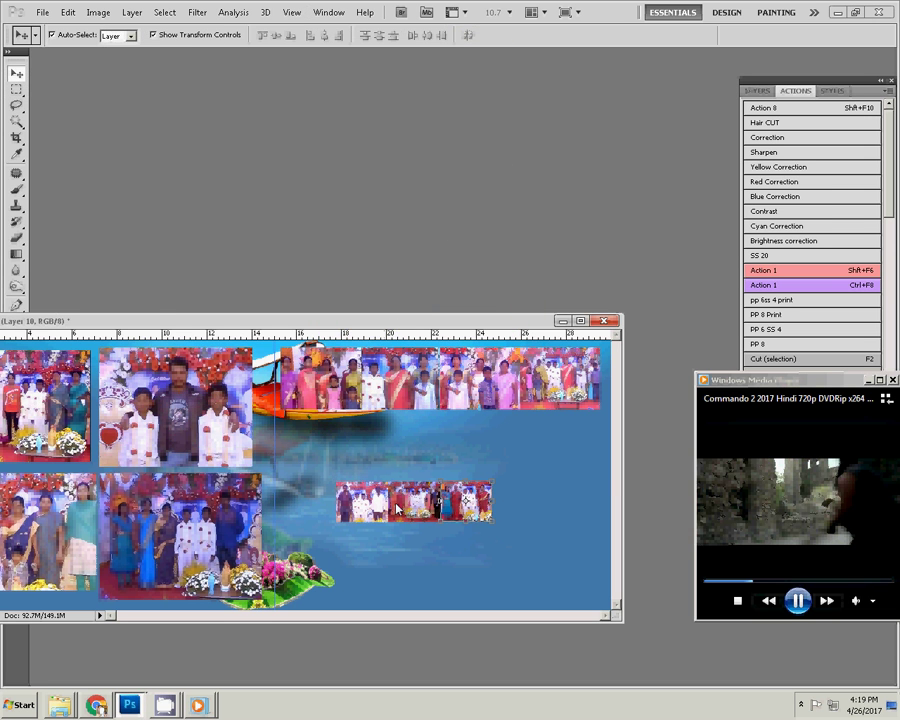
Step: Select Layers 8, 9 and 10 together and move them beside the bottom-left group photo
{"action": "left_click", "coordinate": [759, 91]}
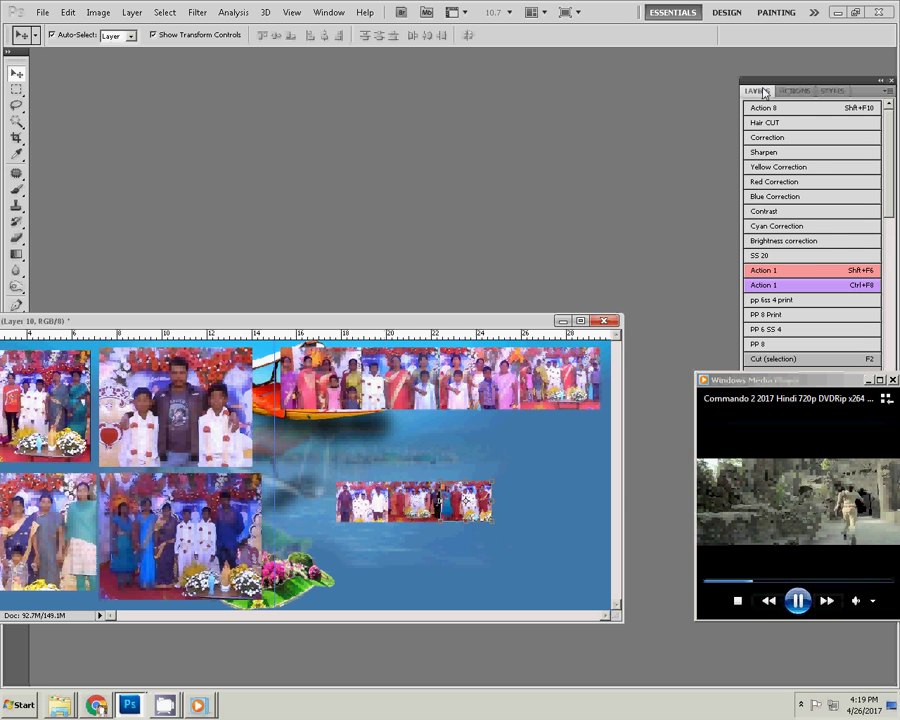
{"action": "left_click", "coordinate": [357, 505], "text": "shift"}
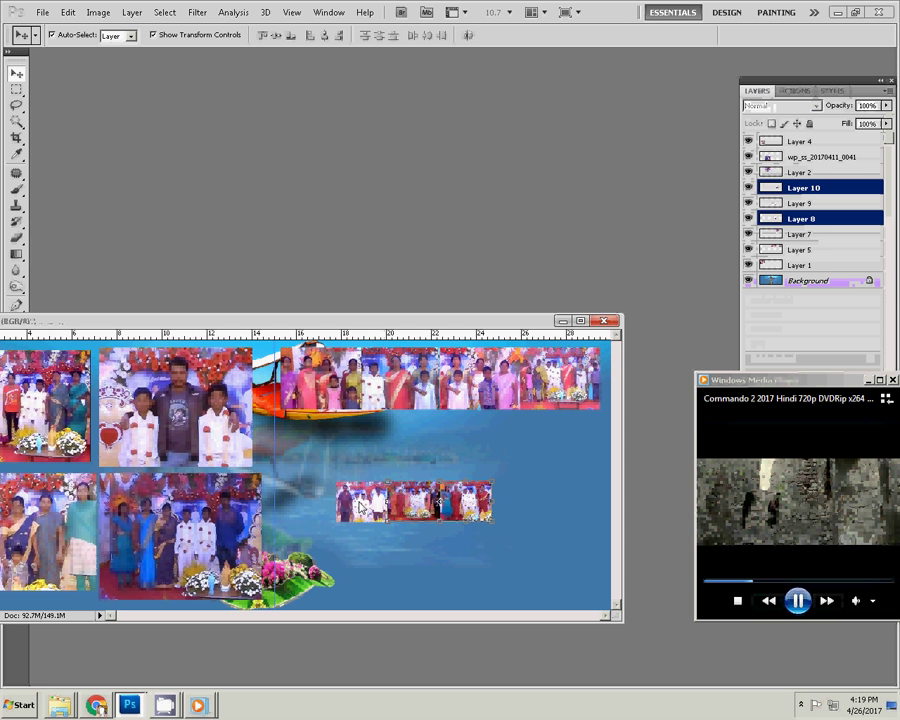
{"action": "left_click", "coordinate": [481, 497]}
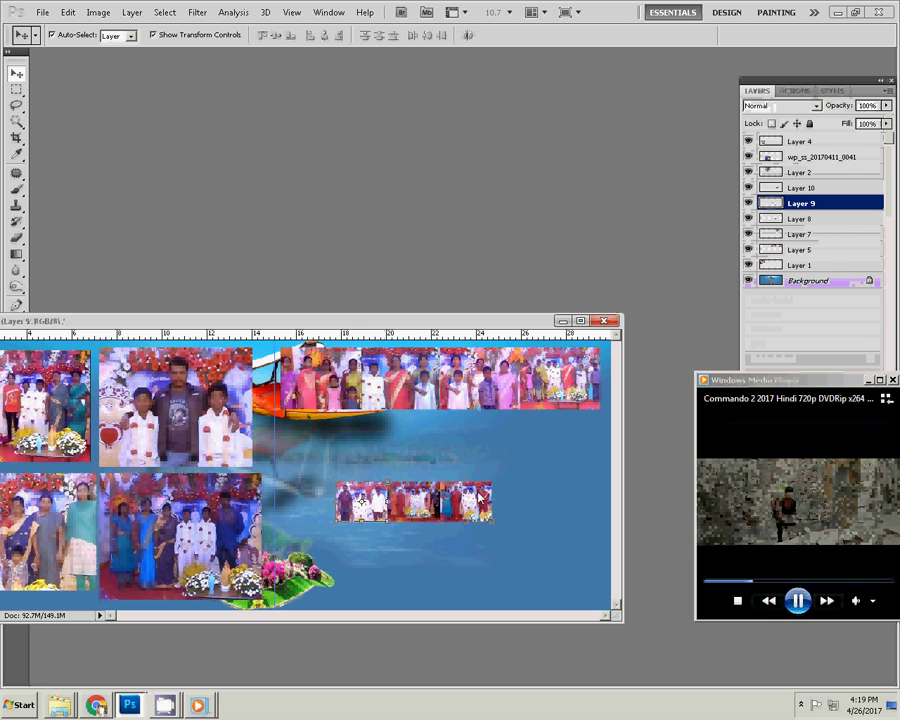
{"action": "left_click_drag", "start_coordinate": [481, 497], "coordinate": [511, 500]}
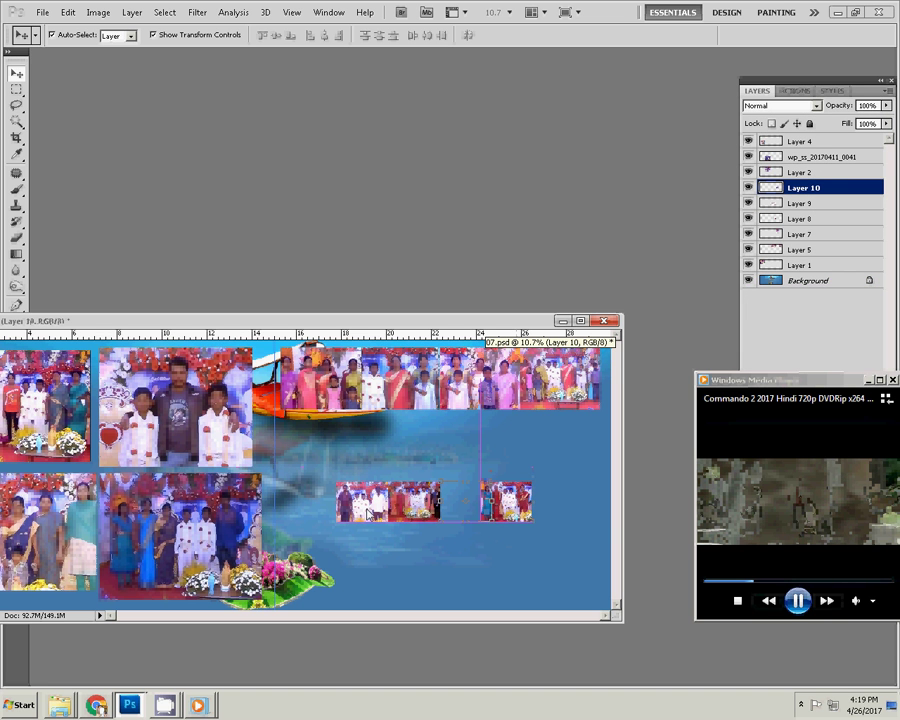
{"action": "key", "text": "ctrl+z"}
{"action": "left_click", "coordinate": [418, 500]}
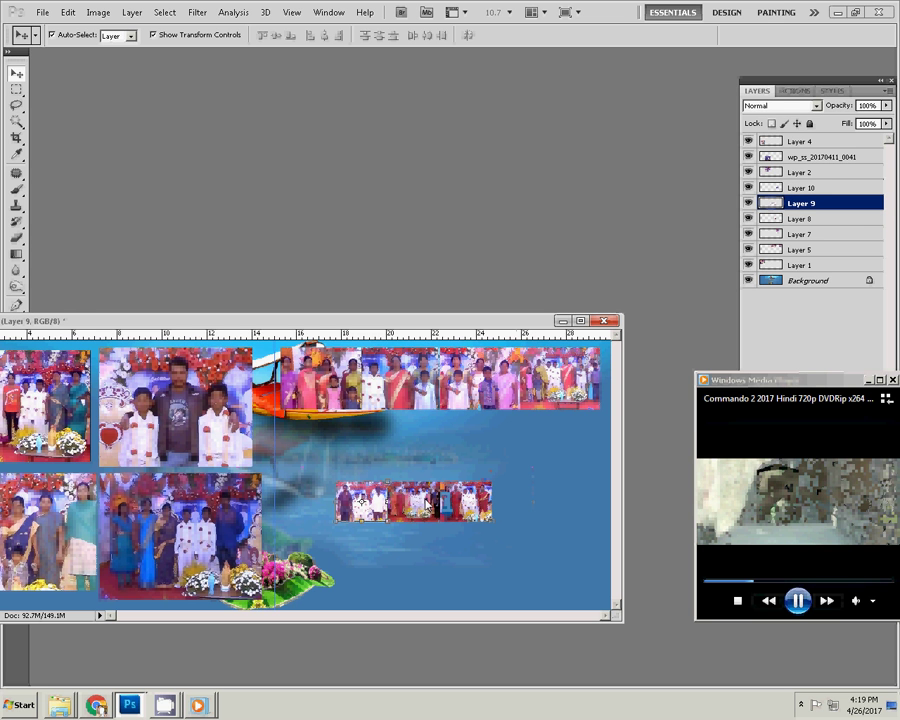
{"action": "left_click", "coordinate": [474, 500], "text": "shift"}
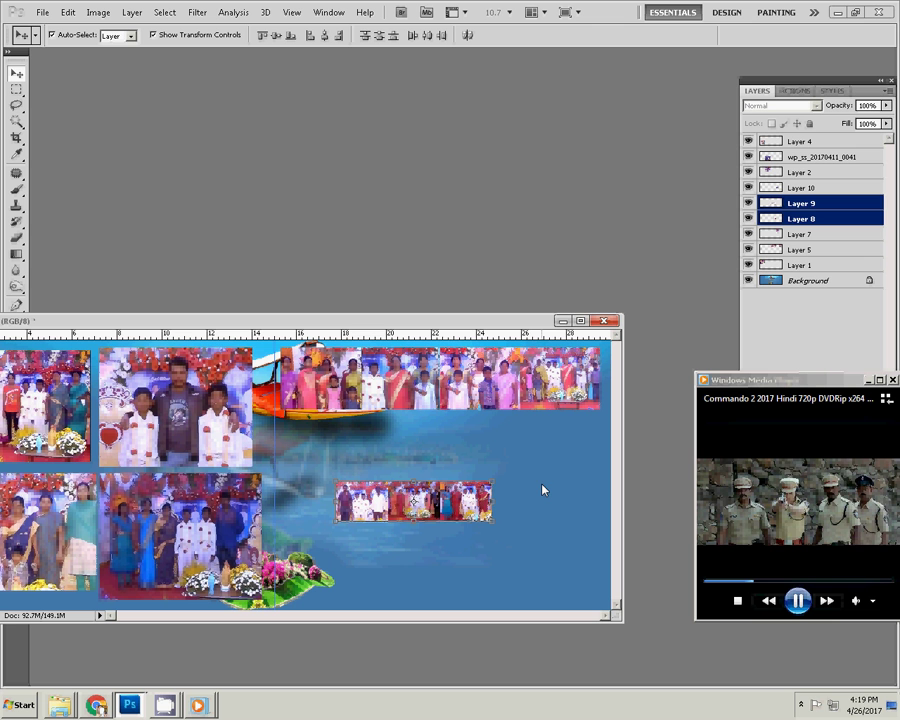
{"action": "left_click", "coordinate": [470, 496], "text": "shift"}
{"action": "mouse_move", "coordinate": [470, 496]}
{"action": "left_mouse_down"}
{"action": "mouse_move", "coordinate": [475, 490]}
{"action": "mouse_move", "coordinate": [416, 551]}
{"action": "left_mouse_up"}
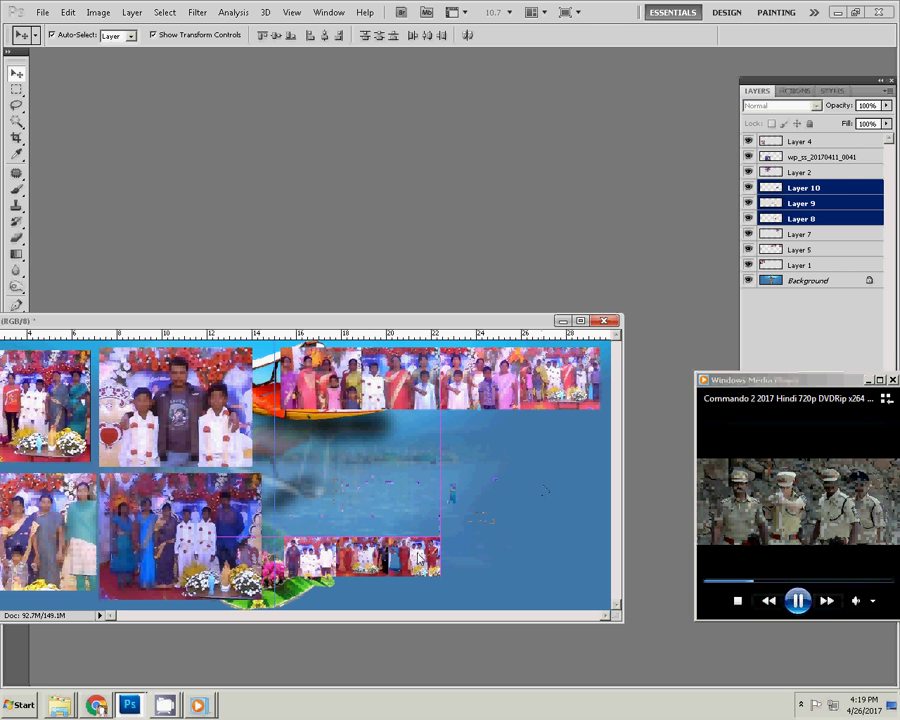
Step: Scale the three-photo strip up to 203.30% so it fills the bottom-right area
{"action": "key", "text": "ctrl+t"}
{"action": "left_click_drag", "start_coordinate": [443, 539], "coordinate": [595, 457]}
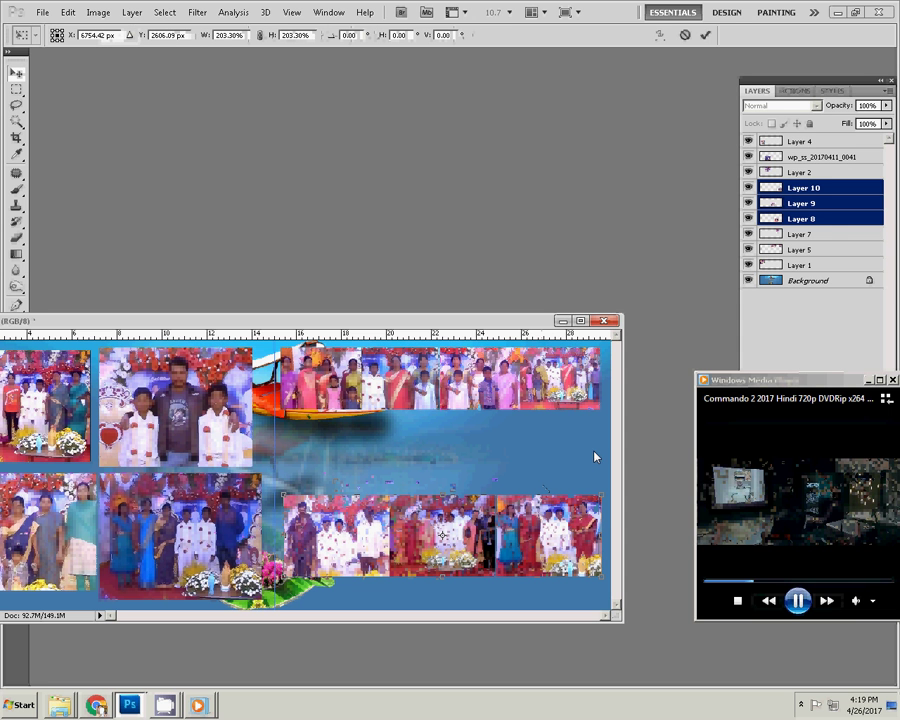
{"action": "left_click", "coordinate": [705, 35]}
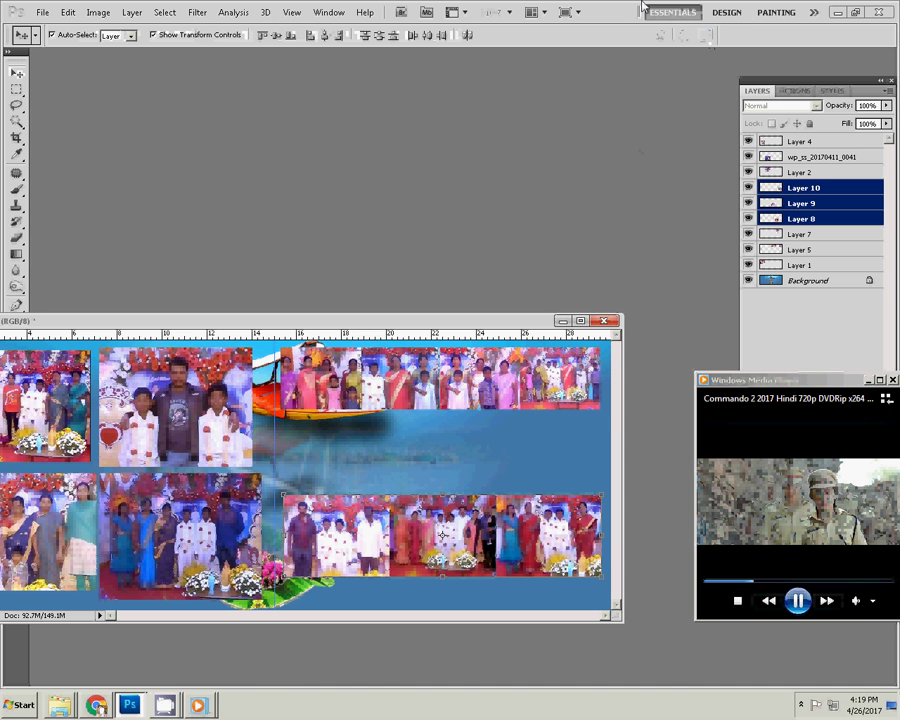
{"action": "mouse_move", "coordinate": [60, 705]}
{"action": "left_click", "coordinate": [58, 657]}
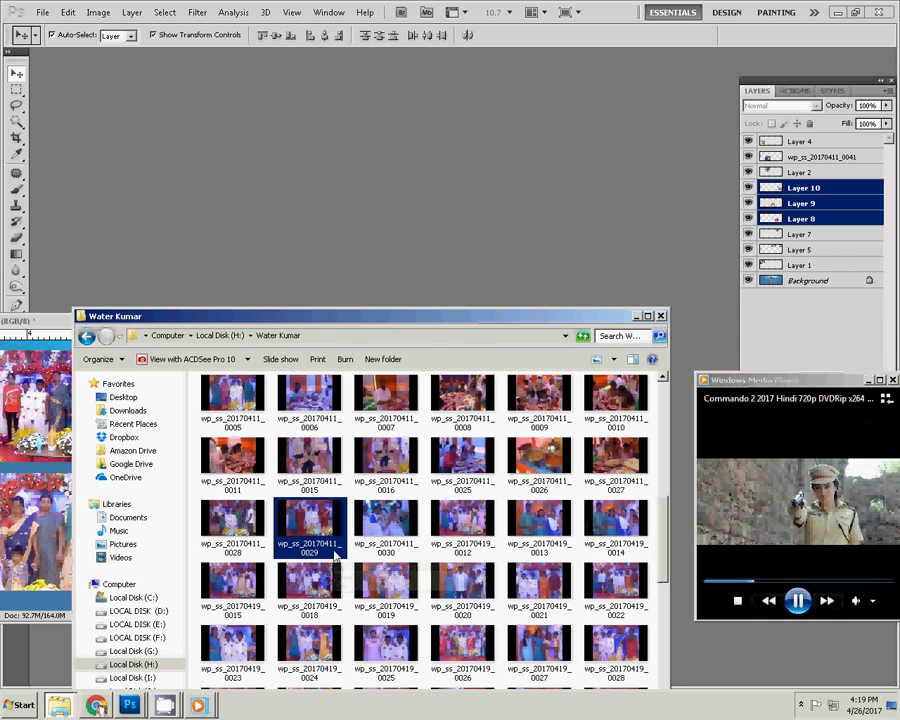
{"action": "key", "text": "Delete"}
{"action": "left_click", "coordinate": [519, 390]}
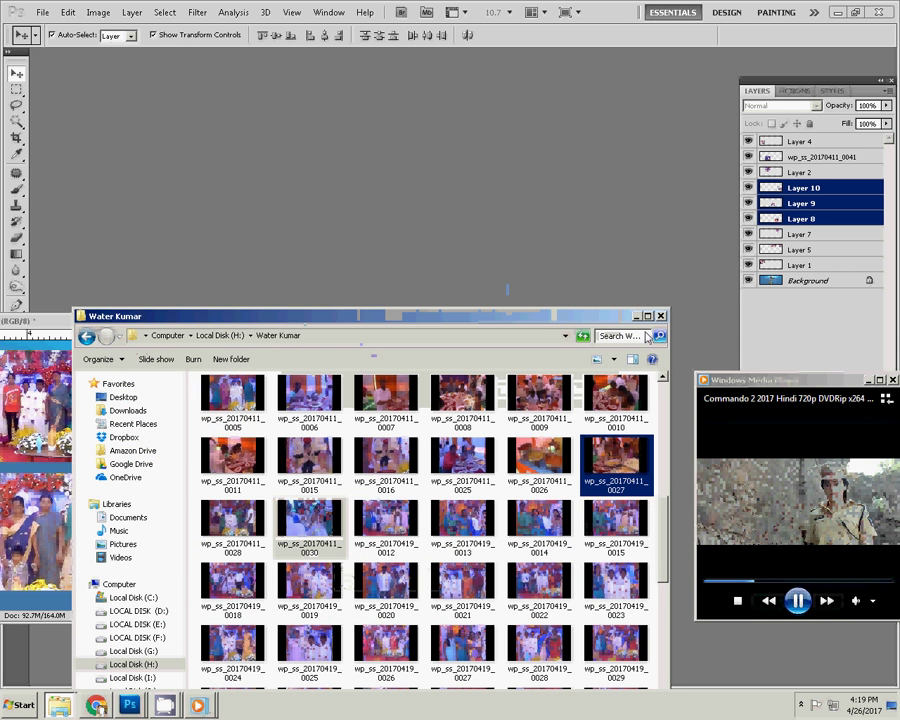
{"action": "left_click", "coordinate": [371, 181]}
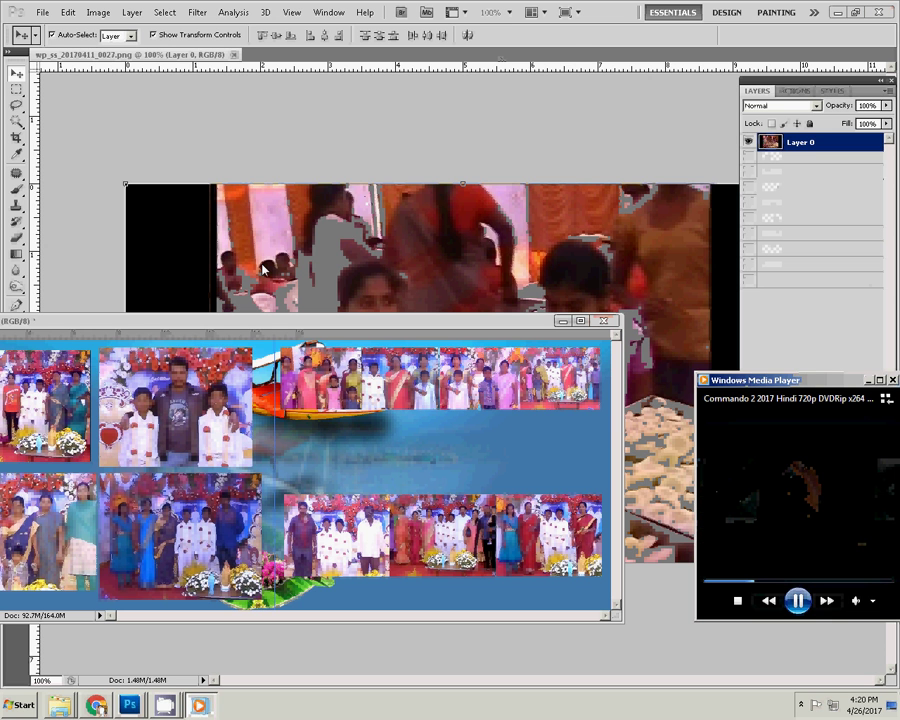
{"action": "key", "text": "alt+F4"}
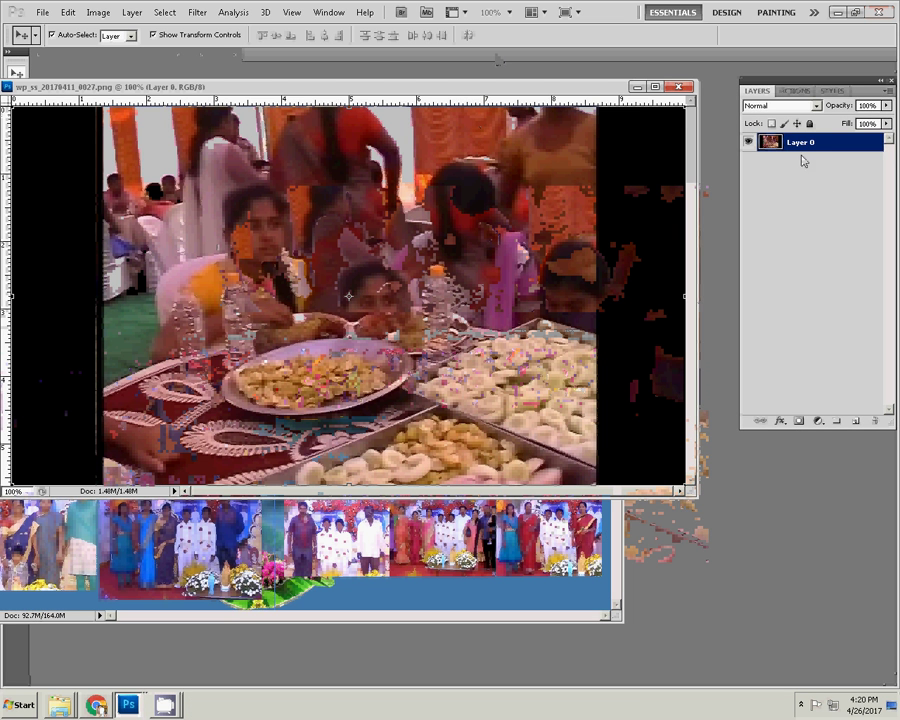
Step: Run the Correction action on wp_ss_20170411_0027 and fit it on screen
{"action": "left_click", "coordinate": [834, 90]}
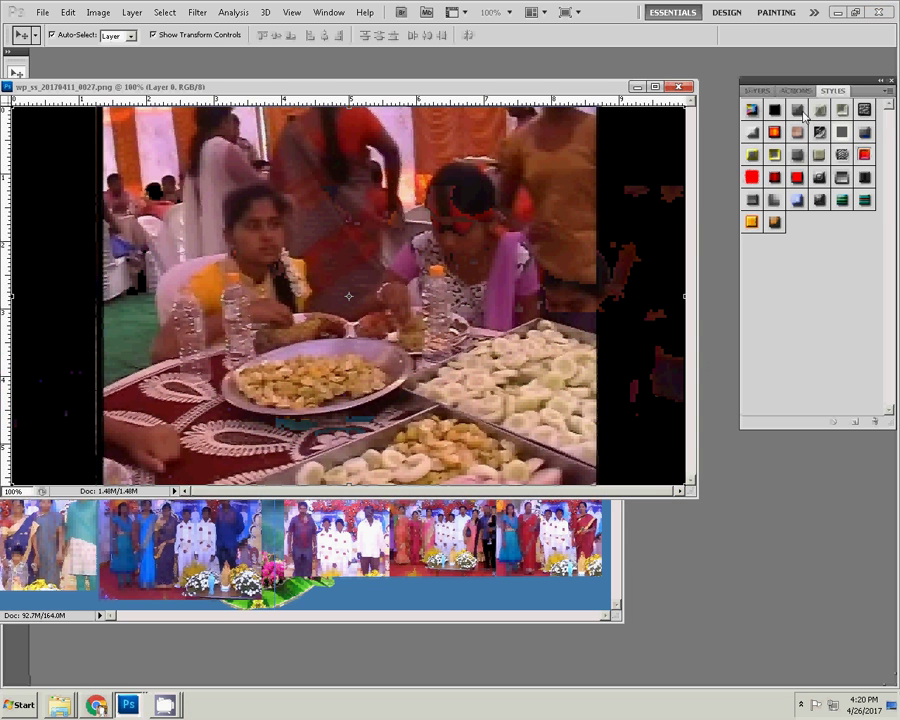
{"action": "left_click", "coordinate": [796, 90]}
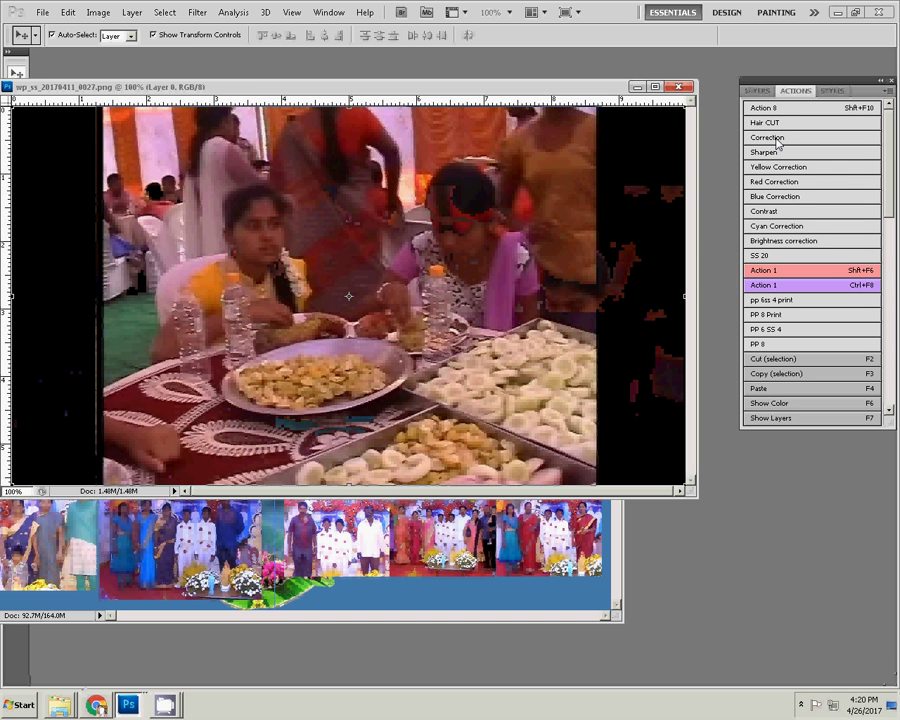
{"action": "left_click", "coordinate": [777, 142]}
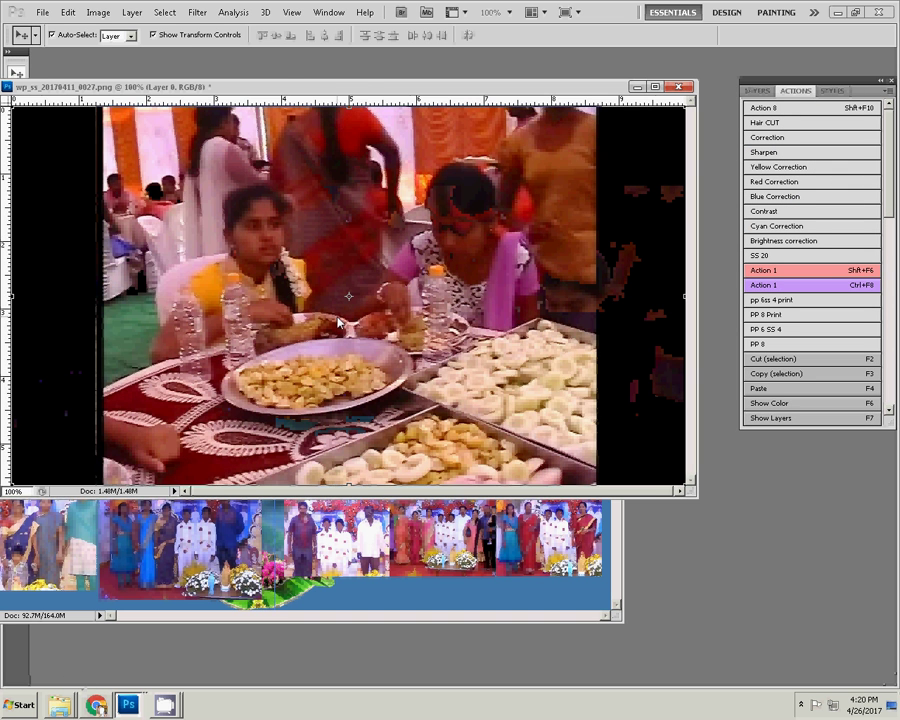
{"action": "key", "text": "ctrl+0"}
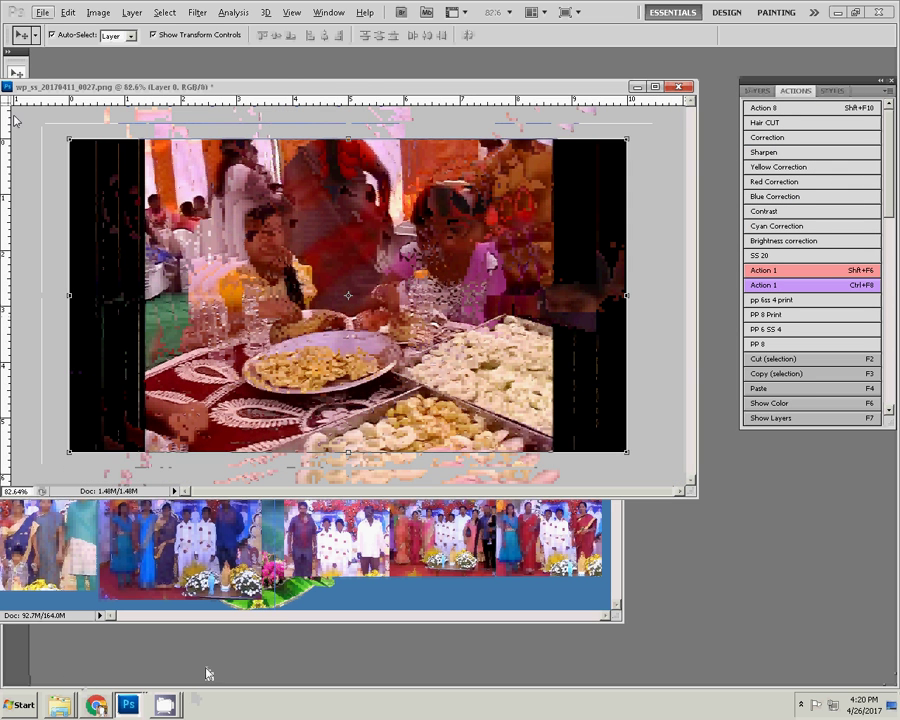
Step: Copy the food-table area without its black bars, then close the photo unsaved
{"action": "key", "text": "m"}
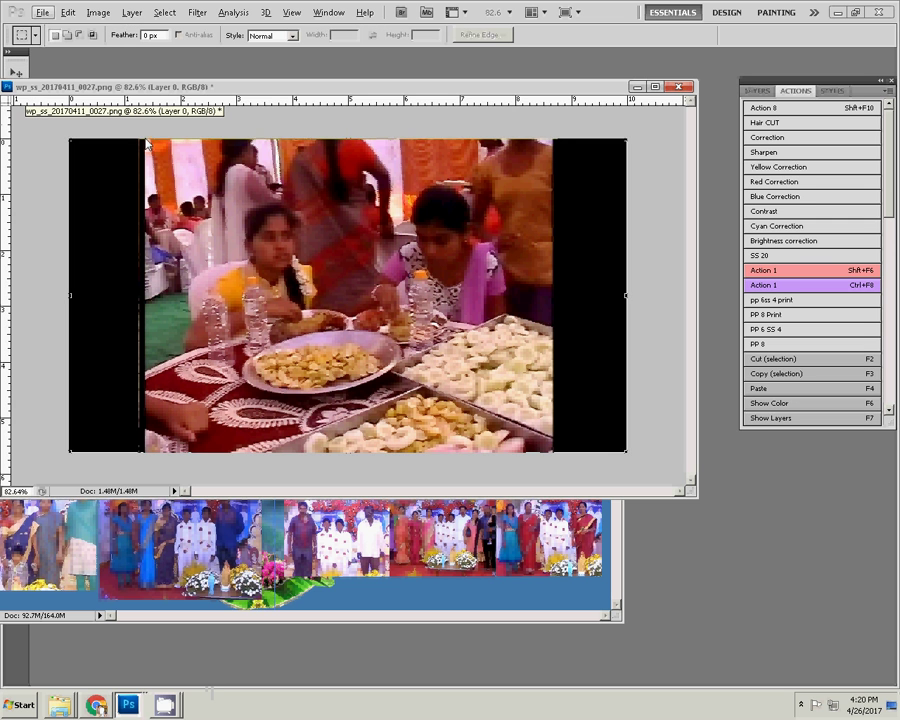
{"action": "left_click_drag", "start_coordinate": [145, 140], "coordinate": [526, 440]}
{"action": "left_click_drag", "start_coordinate": [526, 490], "coordinate": [550, 495]}
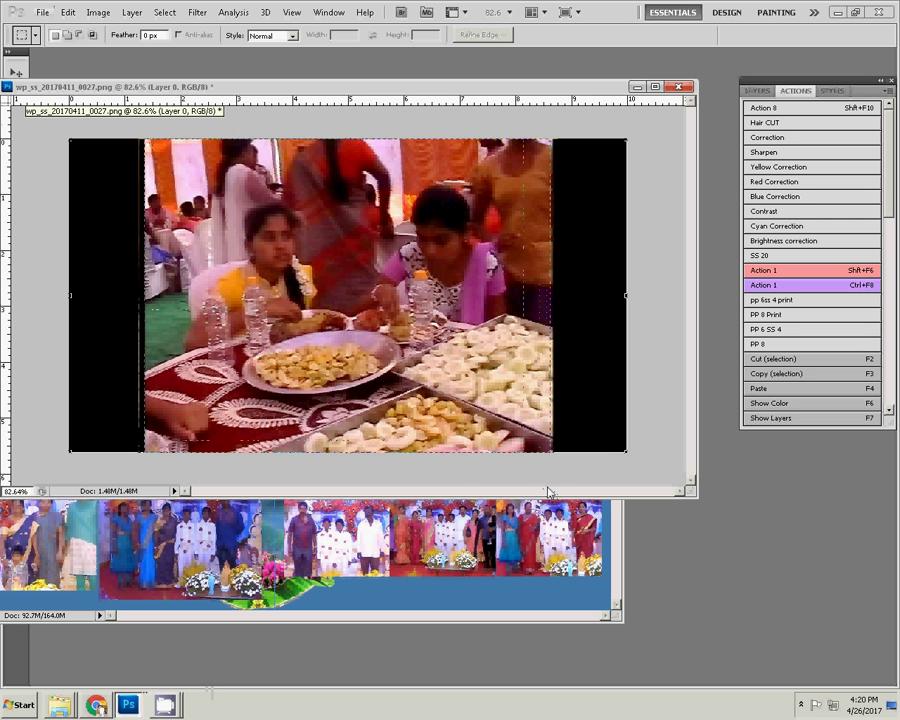
{"action": "left_click_drag", "start_coordinate": [522, 374], "coordinate": [522, 367]}
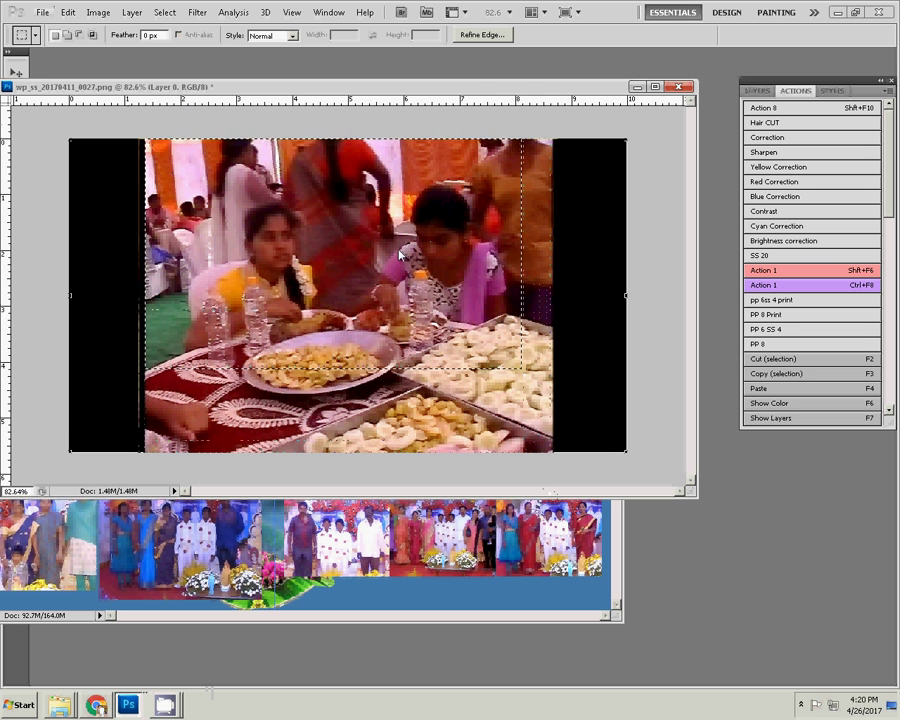
{"action": "key", "text": "v"}
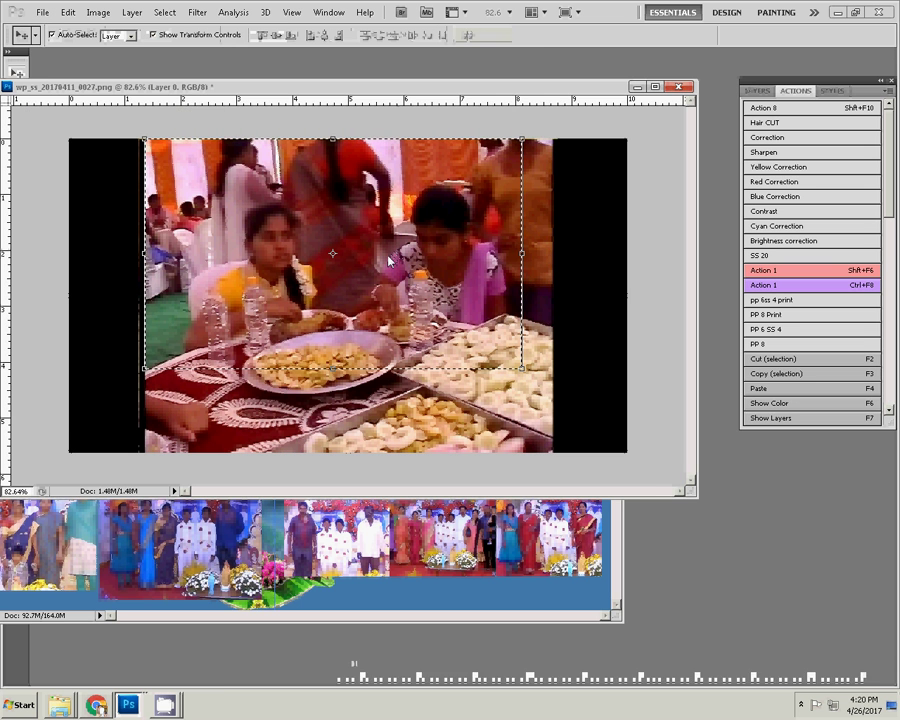
{"action": "key", "text": "ctrl+j"}
{"action": "key", "text": "ctrl+w"}
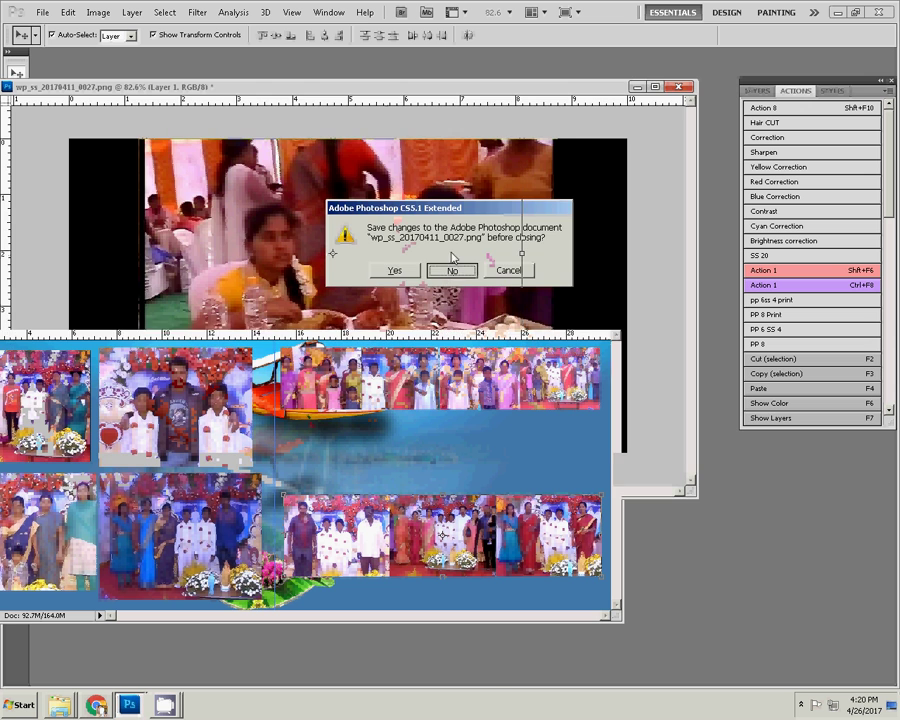
{"action": "left_click", "coordinate": [445, 271]}
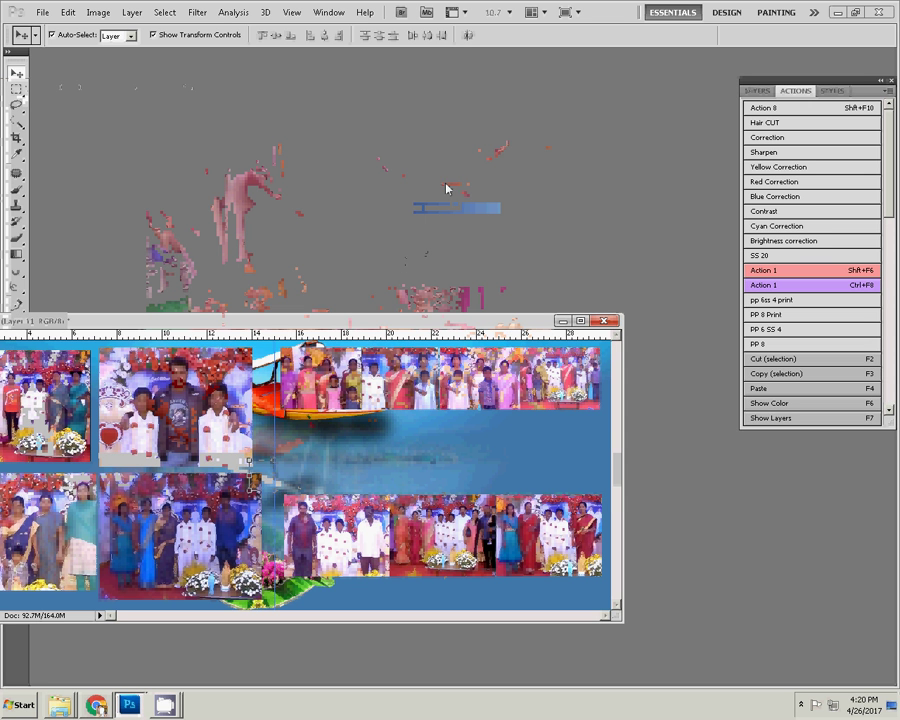
Step: Paste the food-table photo into the blue gap as Layer 11, scaled to 217.34%
{"action": "key", "text": "ctrl+v"}
{"action": "left_click_drag", "start_coordinate": [290, 475], "coordinate": [351, 453]}
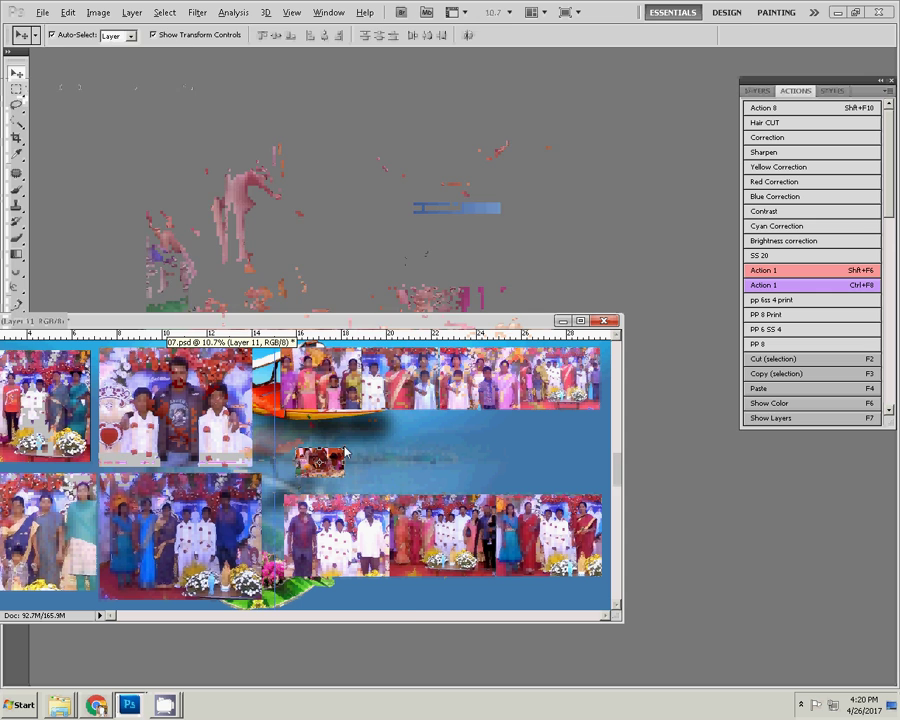
{"action": "key", "text": "ctrl+t"}
{"action": "mouse_move", "coordinate": [344, 449]}
{"action": "left_mouse_down"}
{"action": "mouse_move", "coordinate": [370, 430]}
{"action": "mouse_move", "coordinate": [356, 452]}
{"action": "left_mouse_up"}
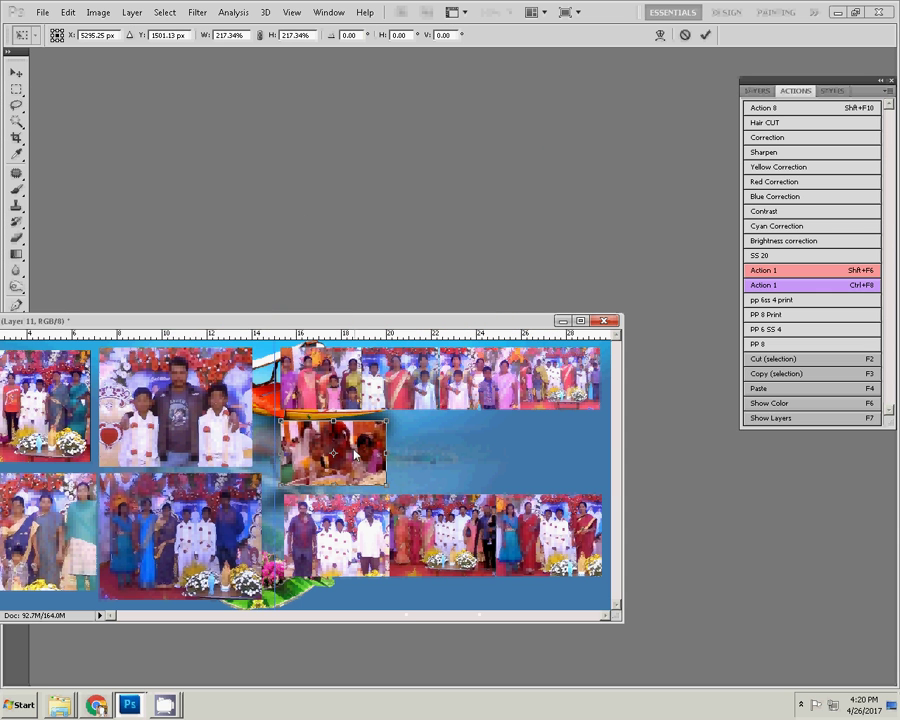
{"action": "left_click", "coordinate": [703, 34]}
{"action": "mouse_move", "coordinate": [60, 704]}
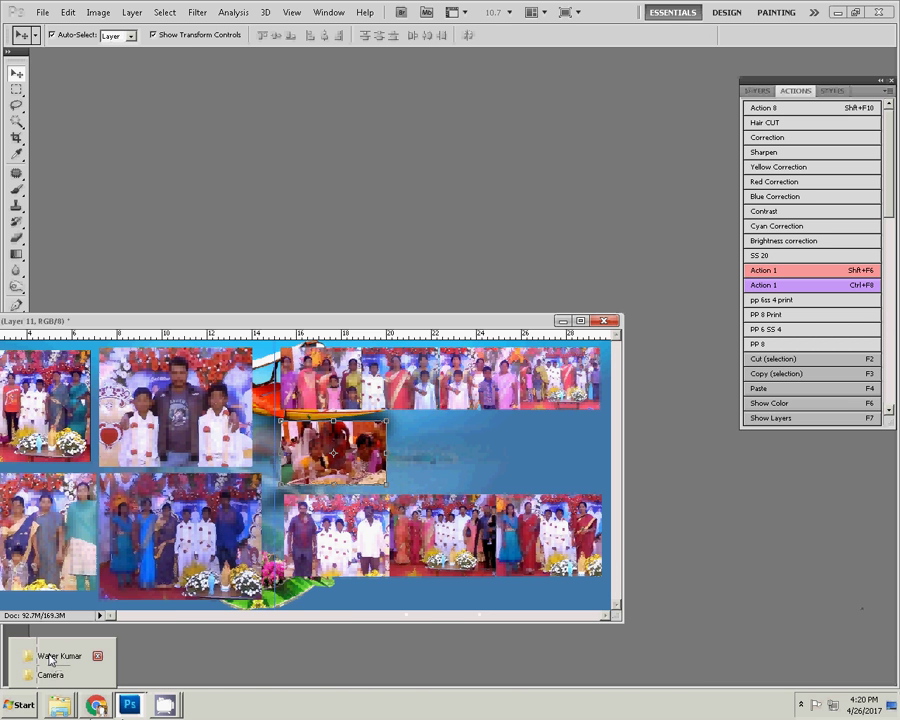
{"action": "left_click", "coordinate": [50, 657]}
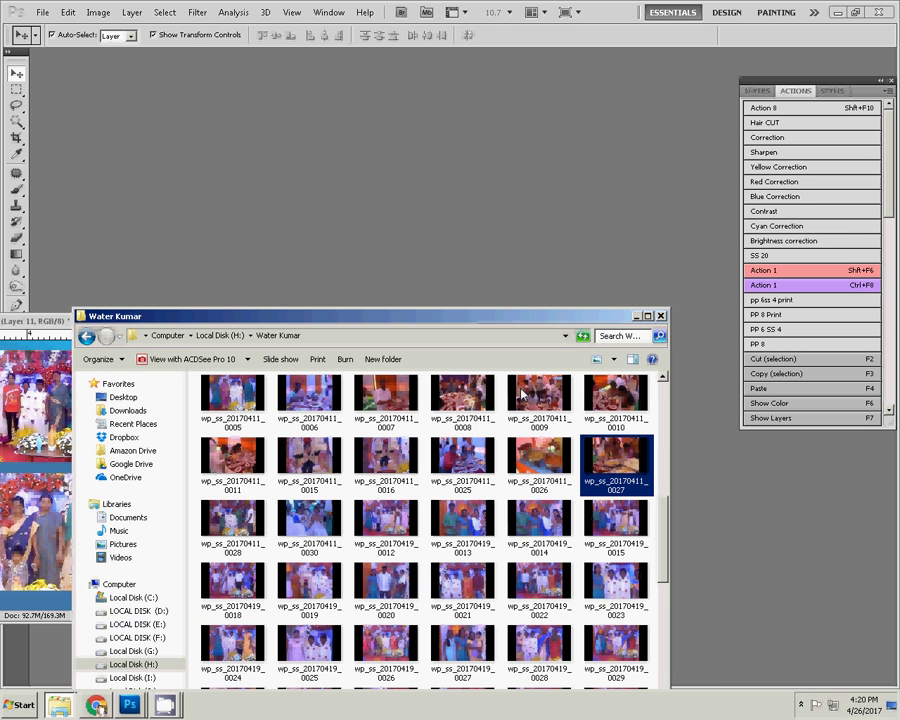
{"action": "left_click", "coordinate": [546, 488]}
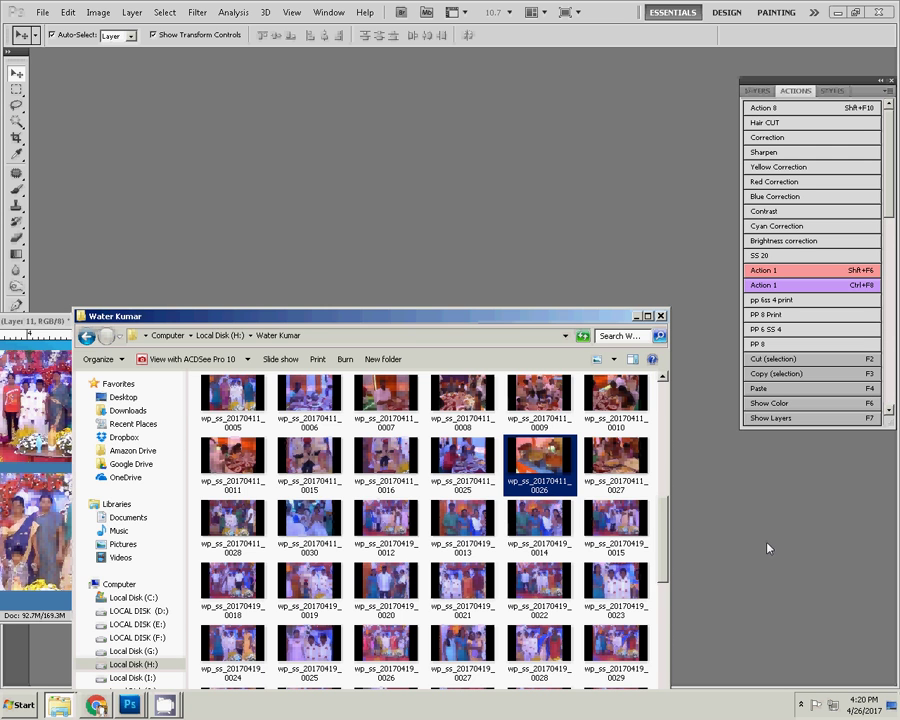
{"action": "left_click", "coordinate": [767, 548]}
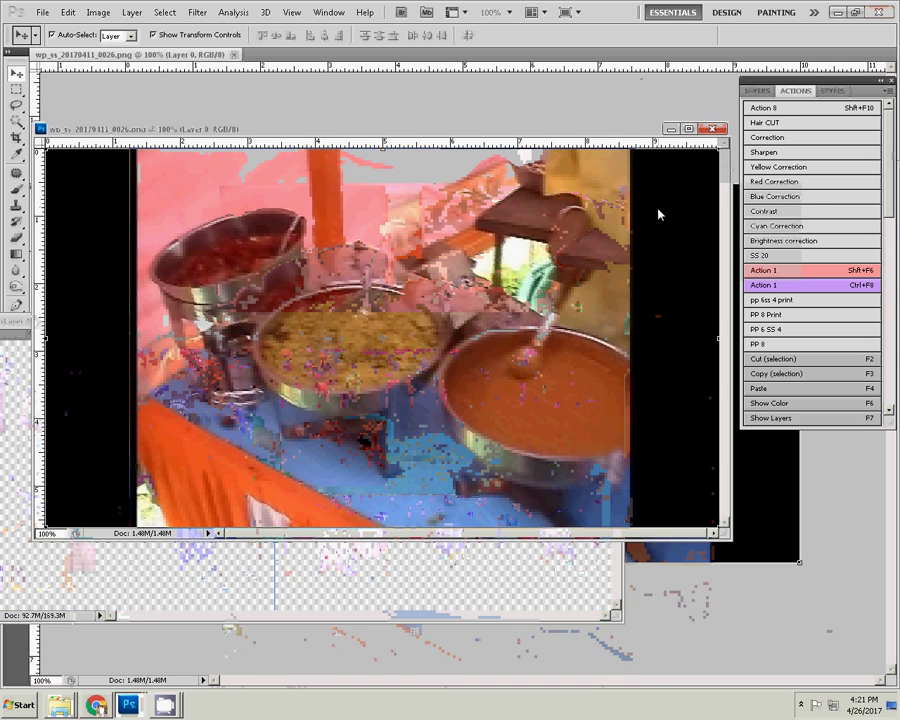
Step: Correct the food-pots photo, copy it without its black bars, and close it unsaved
{"action": "left_click", "coordinate": [767, 142]}
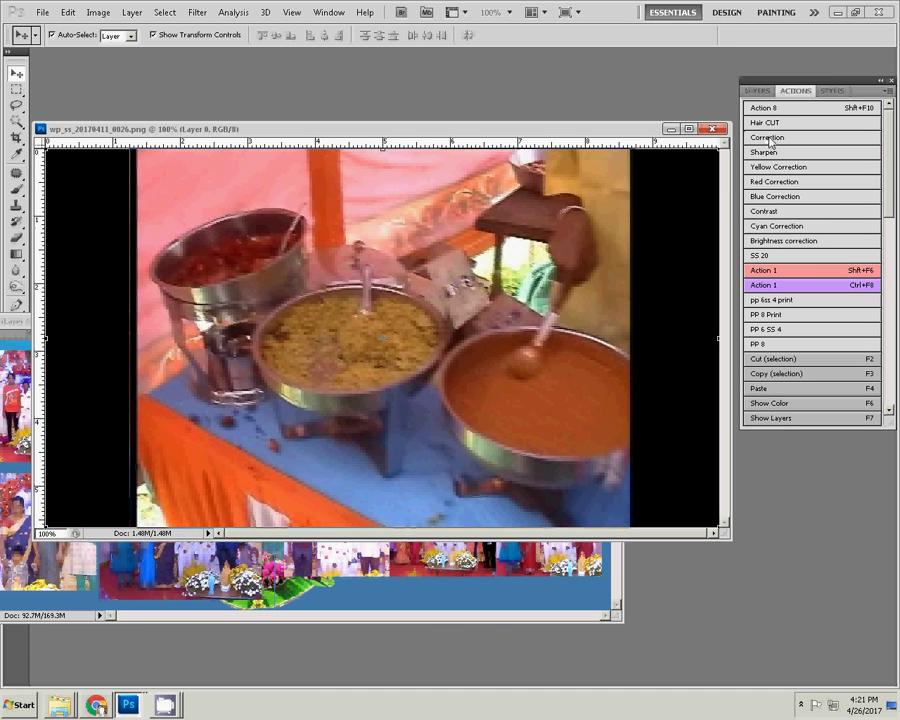
{"action": "left_click", "coordinate": [16, 89]}
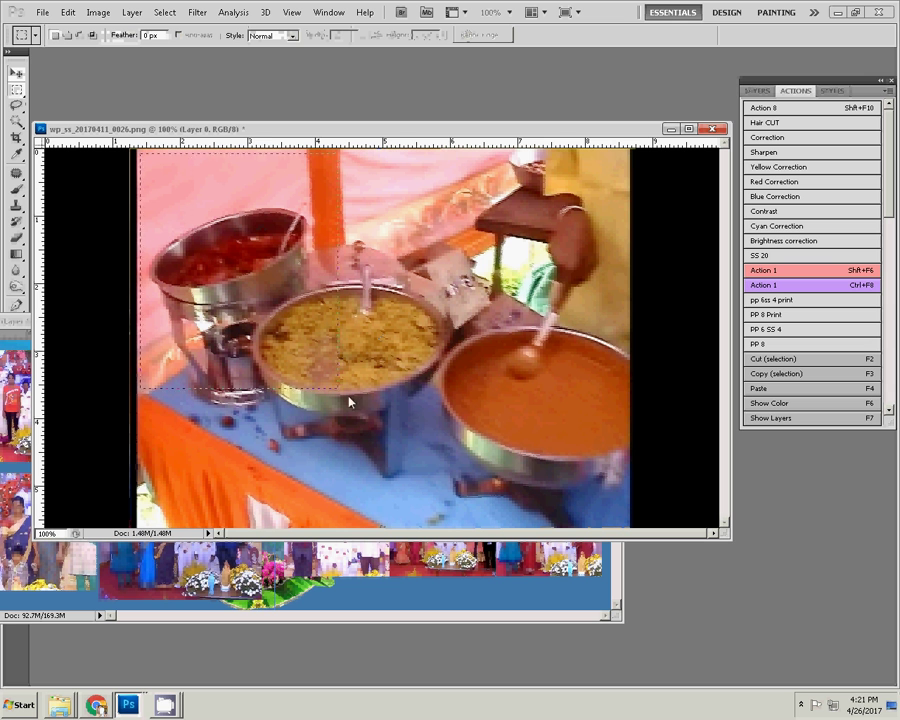
{"action": "left_click_drag", "start_coordinate": [349, 402], "coordinate": [630, 527]}
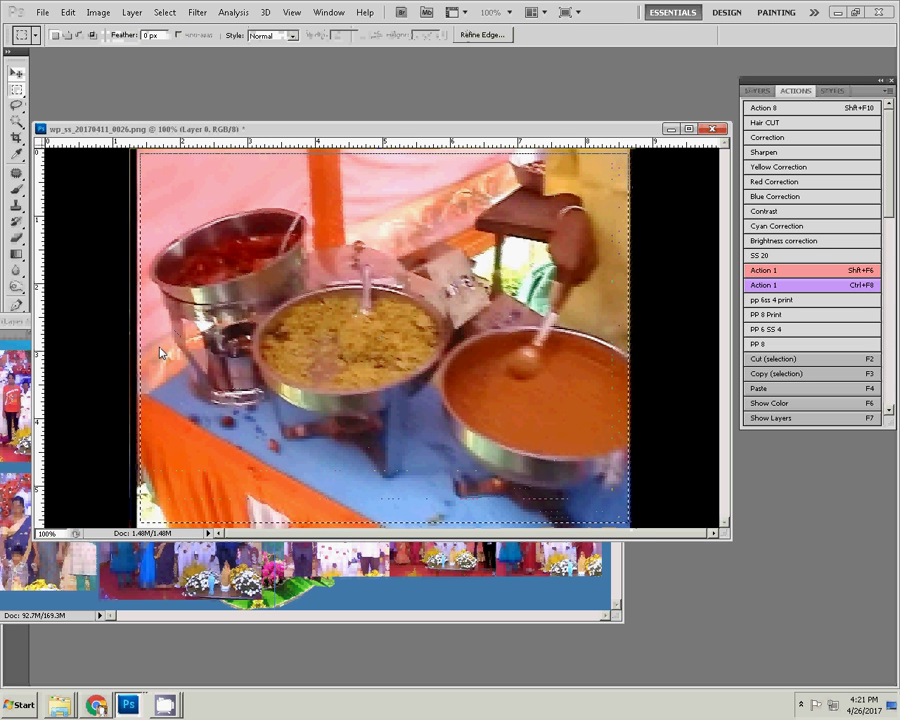
{"action": "key", "text": "ctrl+w"}
{"action": "key", "text": "n"}
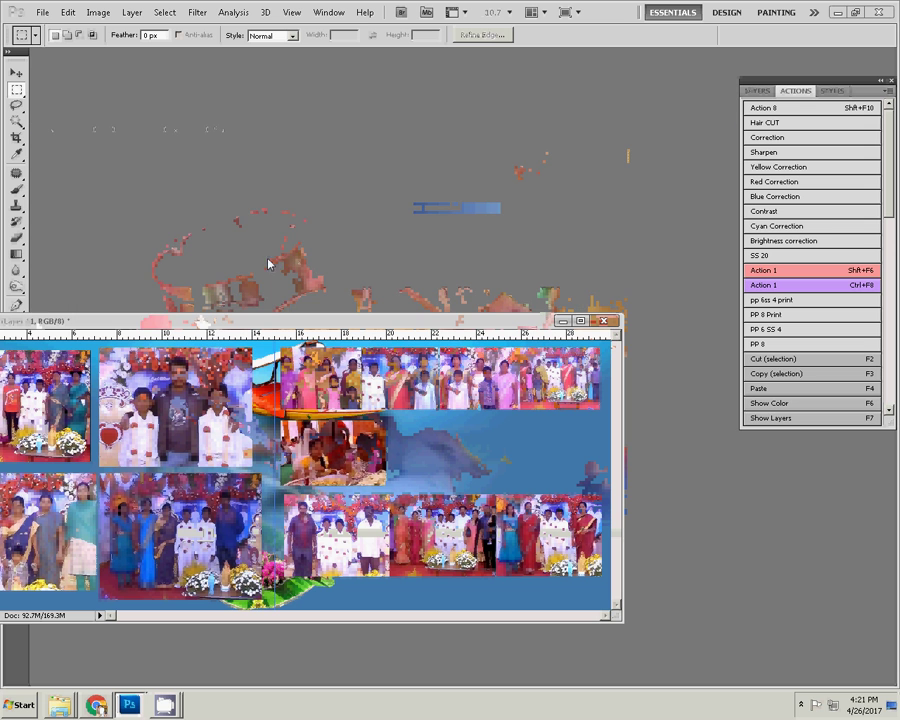
Step: Paste the food-pots photo right of the food-table photo, stretched to 202.01% × 163.50%
{"action": "key", "text": "ctrl+v"}
{"action": "key", "text": "v"}
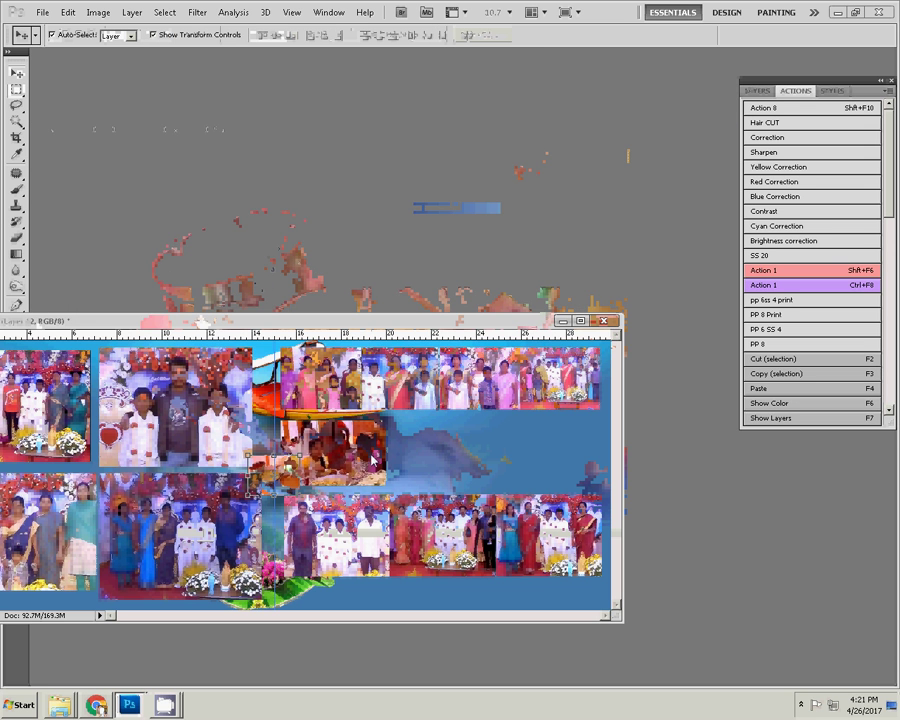
{"action": "mouse_move", "coordinate": [290, 470]}
{"action": "left_mouse_down"}
{"action": "mouse_move", "coordinate": [435, 437]}
{"action": "mouse_move", "coordinate": [497, 494]}
{"action": "mouse_move", "coordinate": [494, 453]}
{"action": "left_mouse_up"}
{"action": "key", "text": "ctrl+t"}
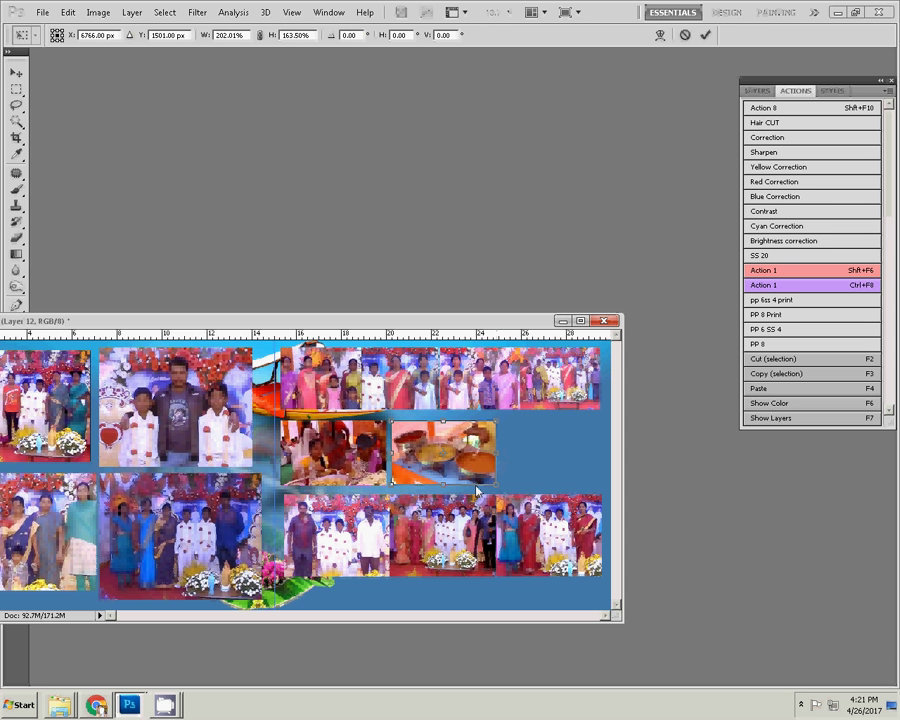
{"action": "left_click", "coordinate": [705, 34]}
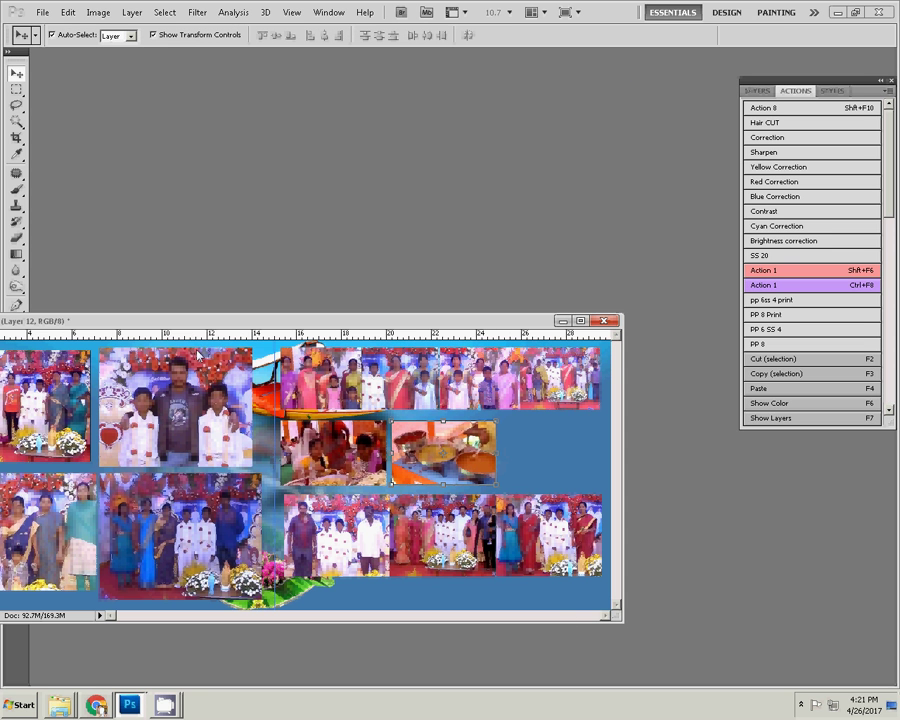
{"action": "mouse_move", "coordinate": [60, 705]}
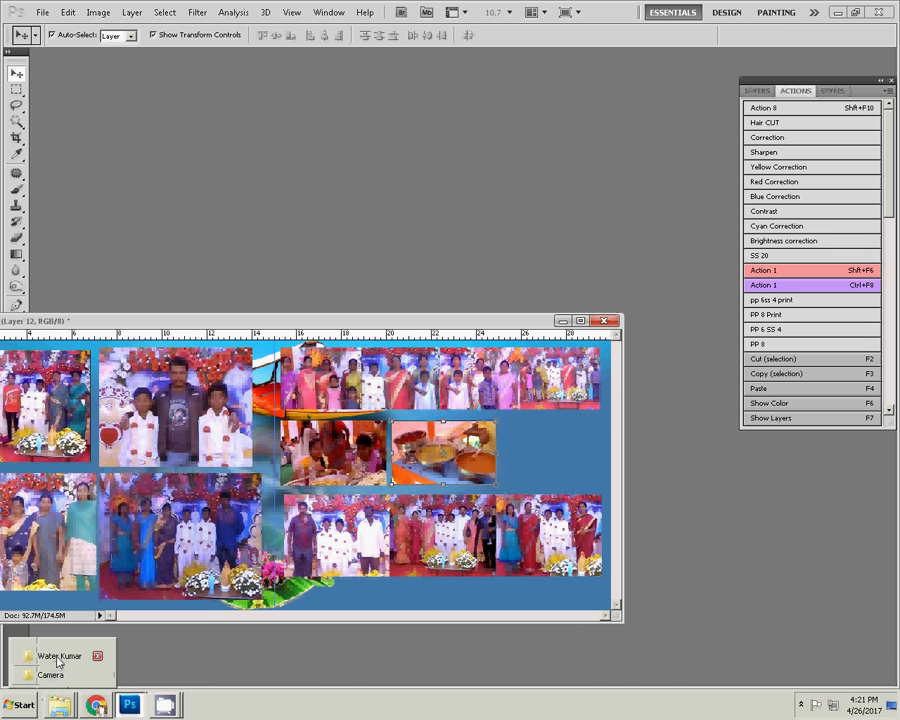
{"action": "left_click", "coordinate": [40, 656]}
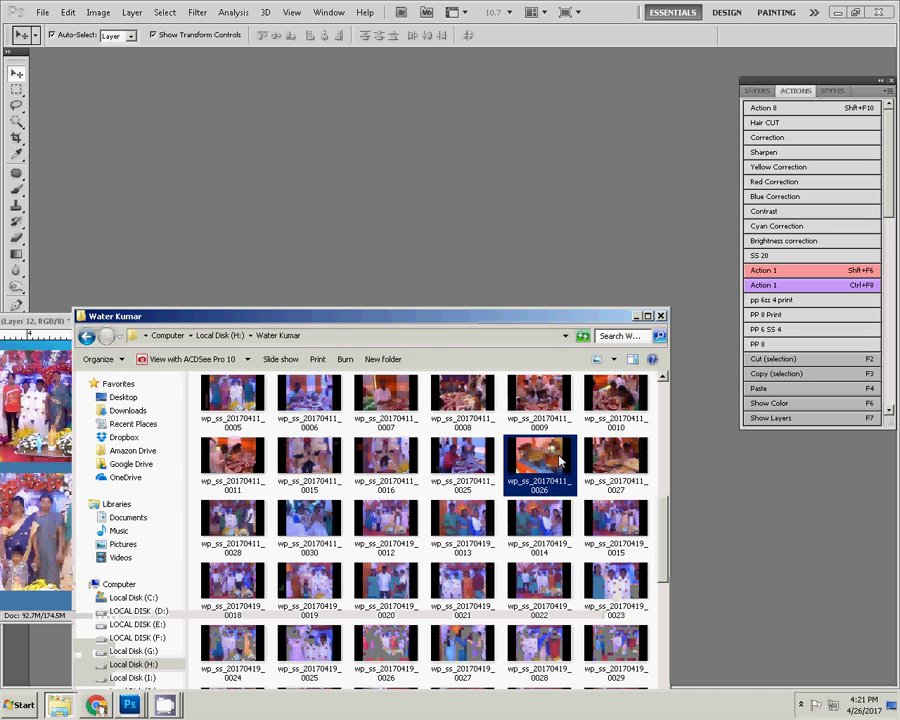
{"action": "key", "text": "Delete"}
{"action": "left_click", "coordinate": [507, 389]}
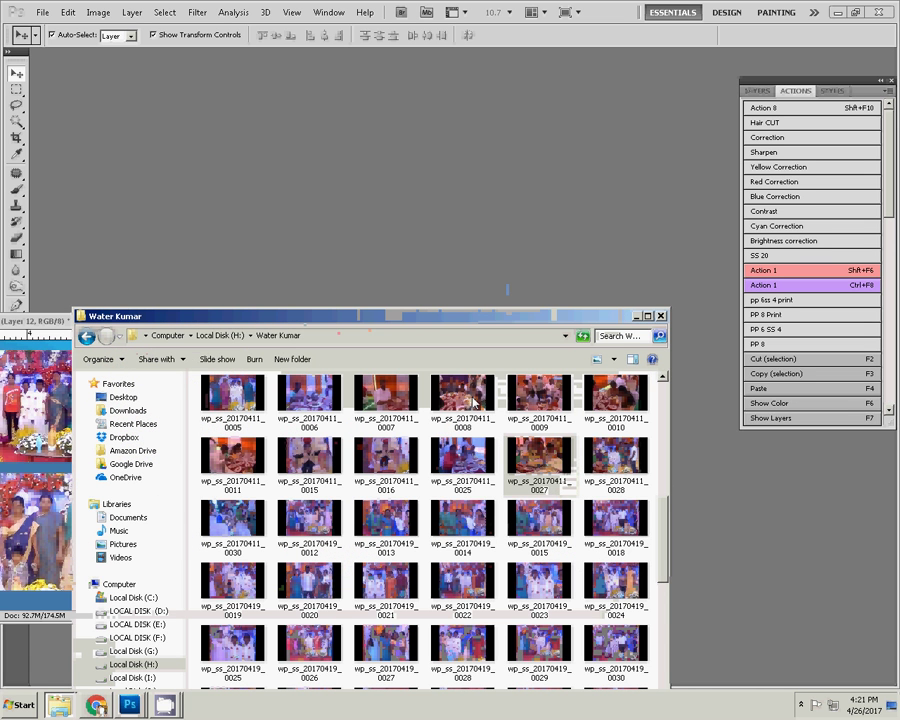
{"action": "left_click", "coordinate": [553, 466]}
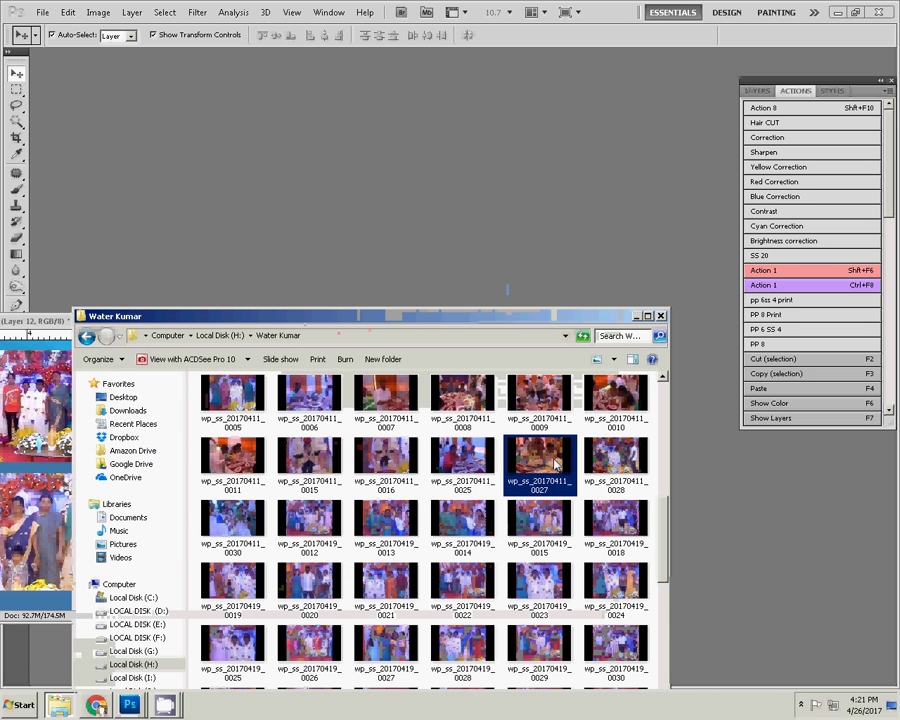
{"action": "key", "text": "Delete"}
{"action": "left_click", "coordinate": [514, 387]}
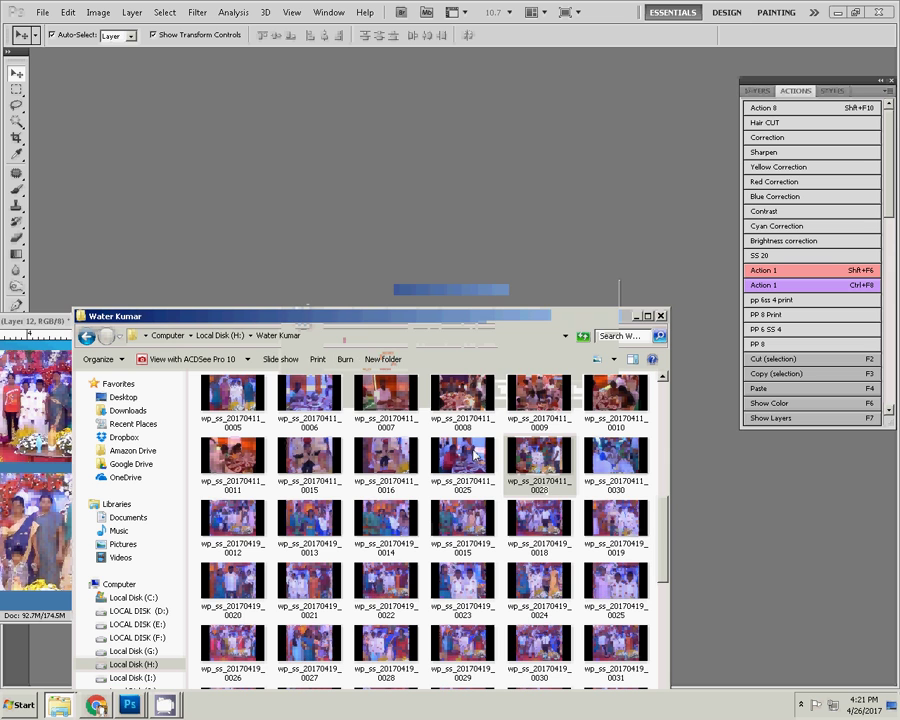
{"action": "left_click", "coordinate": [461, 462]}
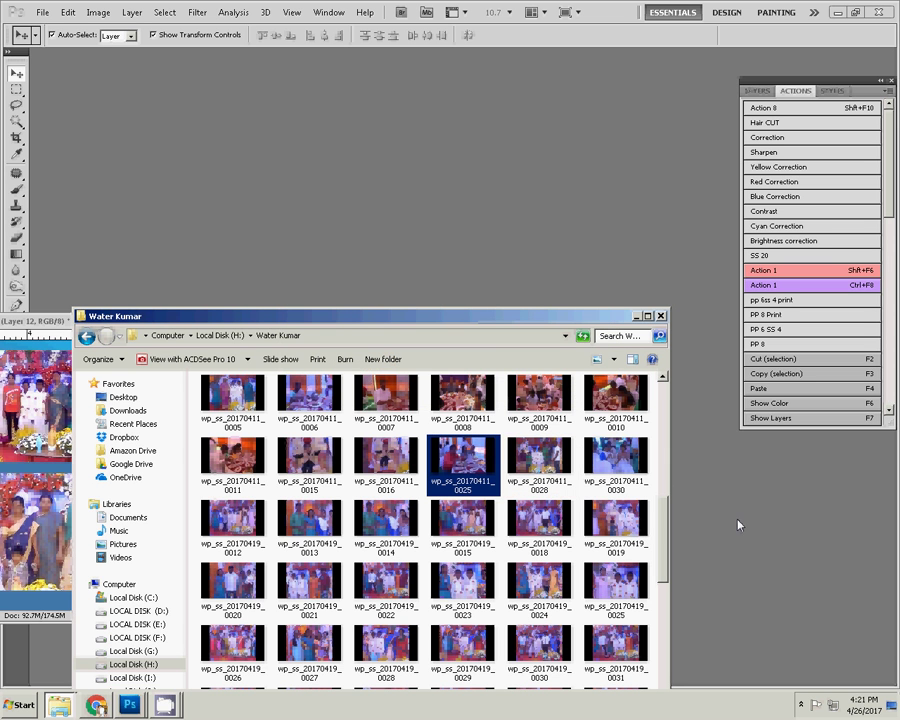
{"action": "left_click", "coordinate": [650, 480]}
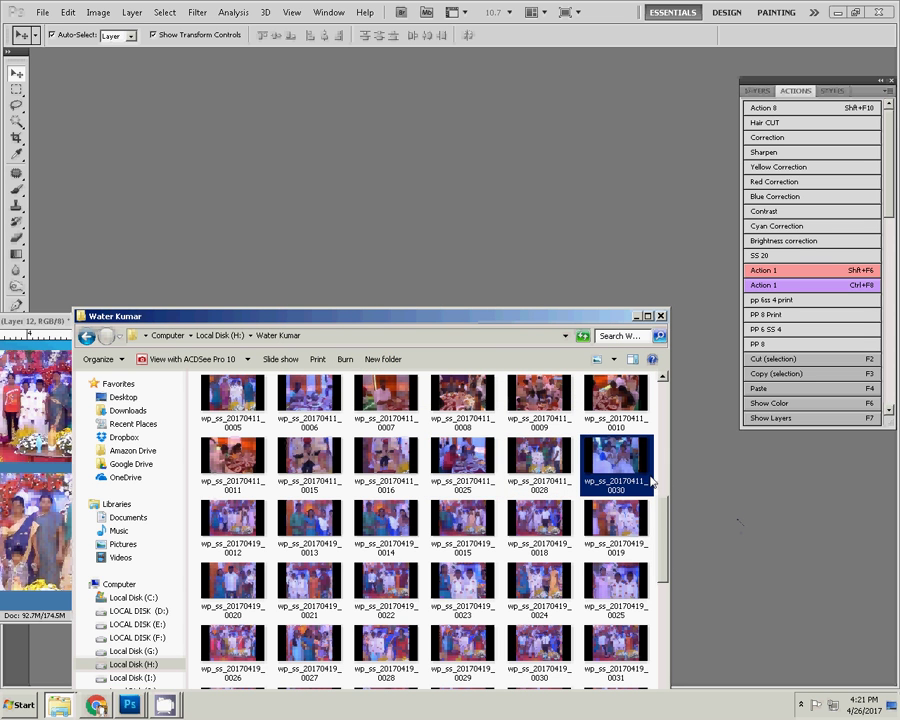
Step: Apply Color Balance to photo 0030's highlights with Yellow–Blue at -29
{"action": "left_click", "coordinate": [724, 506]}
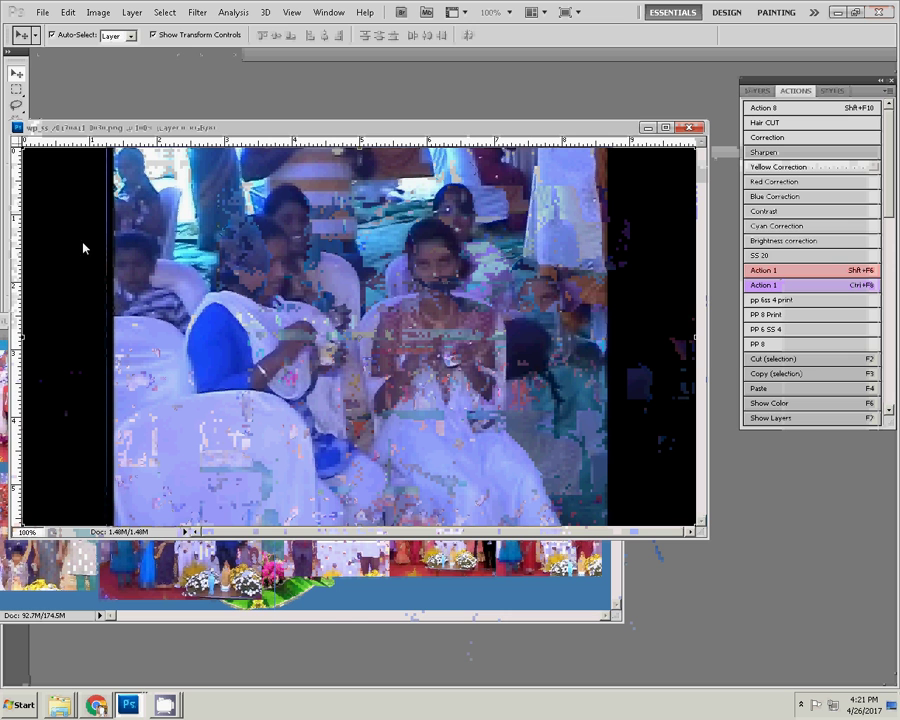
{"action": "key", "text": "ctrl+b"}
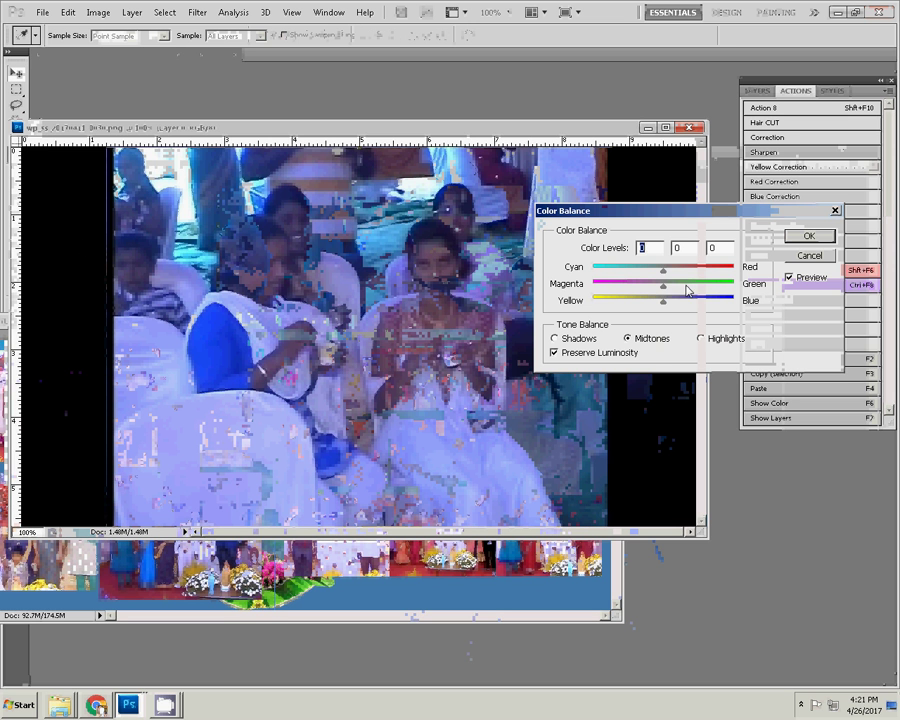
{"action": "left_click", "coordinate": [700, 338]}
{"action": "left_click_drag", "start_coordinate": [663, 300], "coordinate": [642, 302]}
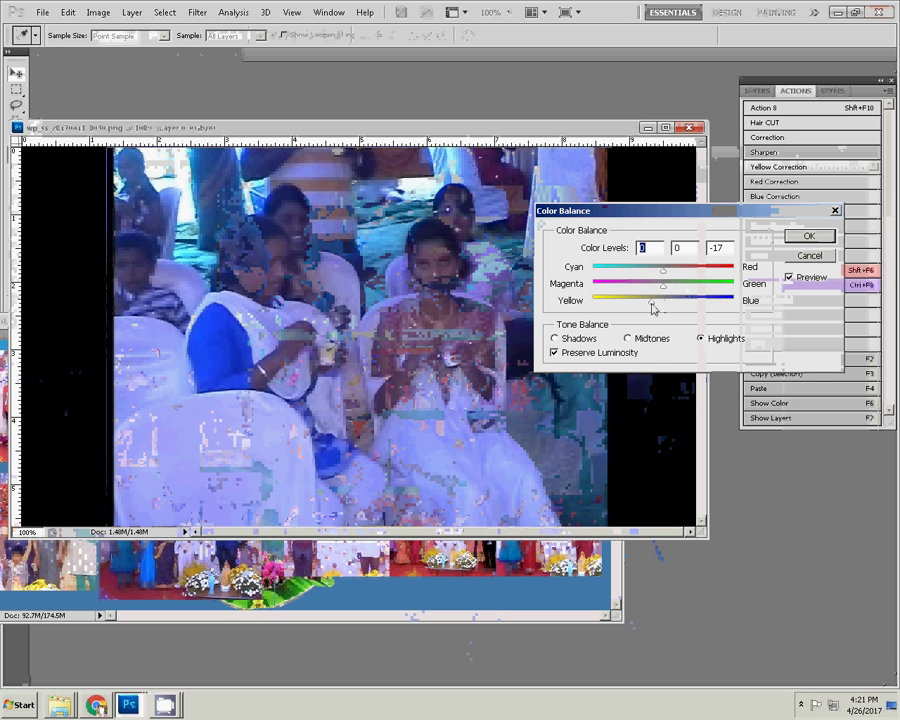
{"action": "left_click", "coordinate": [809, 236]}
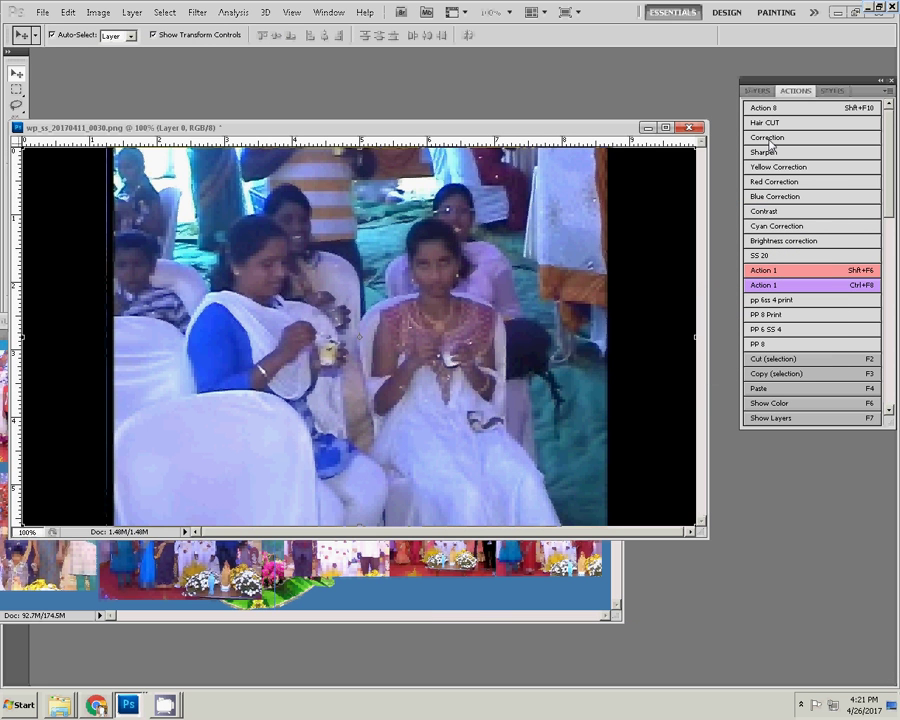
Step: Run the Correction action, copy a rectangle around the seated group, and close unsaved
{"action": "left_click", "coordinate": [771, 138]}
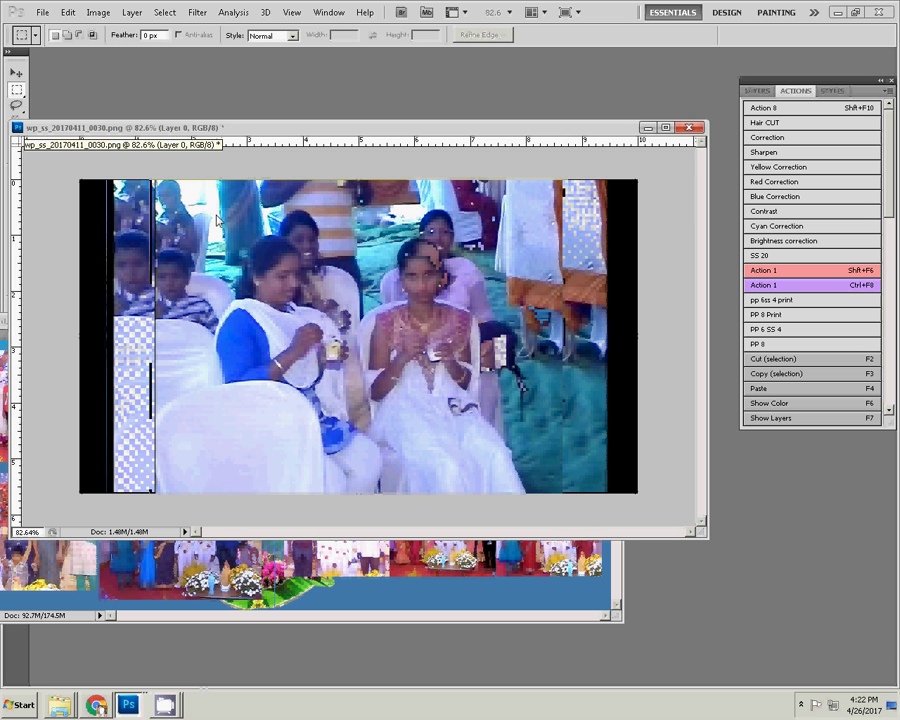
{"action": "mouse_move", "coordinate": [218, 207]}
{"action": "left_mouse_down"}
{"action": "mouse_move", "coordinate": [512, 474]}
{"action": "mouse_move", "coordinate": [525, 470]}
{"action": "left_mouse_up"}
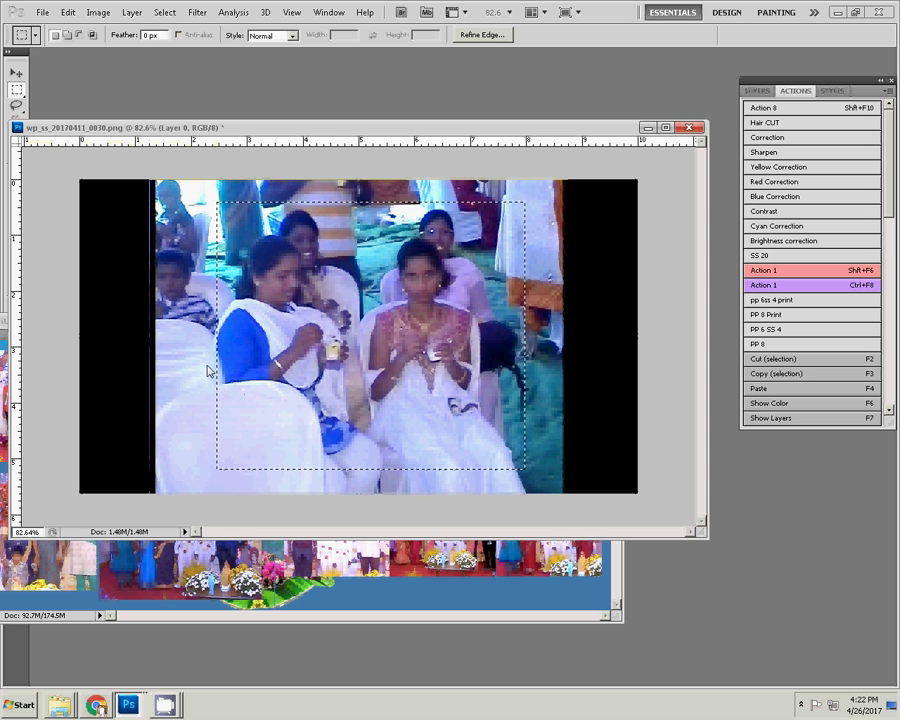
{"action": "key", "text": "Left"}
{"action": "key", "text": "Left"}
{"action": "key", "text": "Left"}
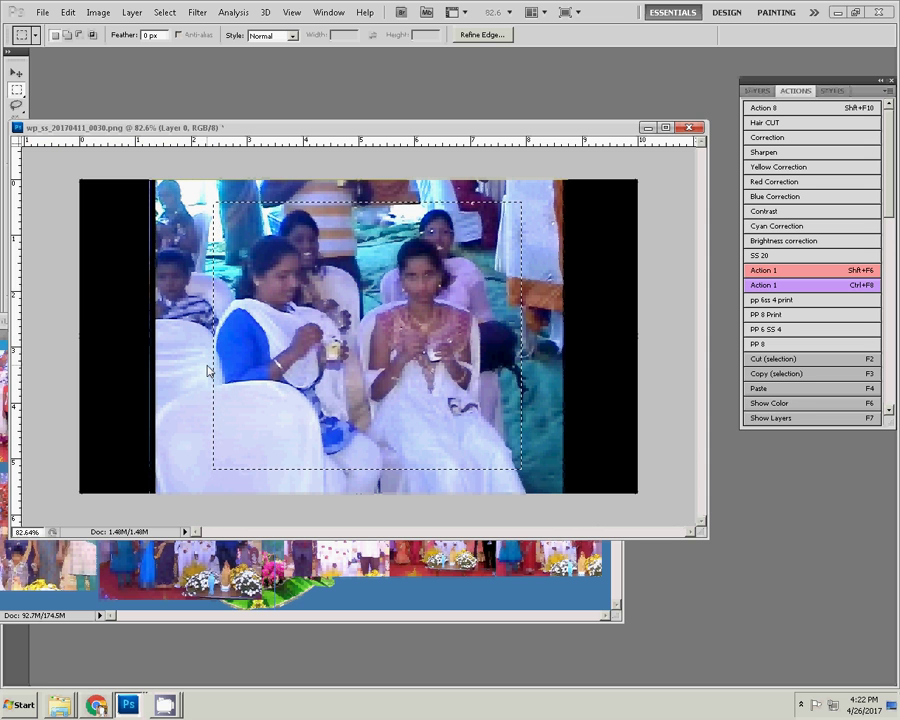
{"action": "key", "text": "shift+F6"}
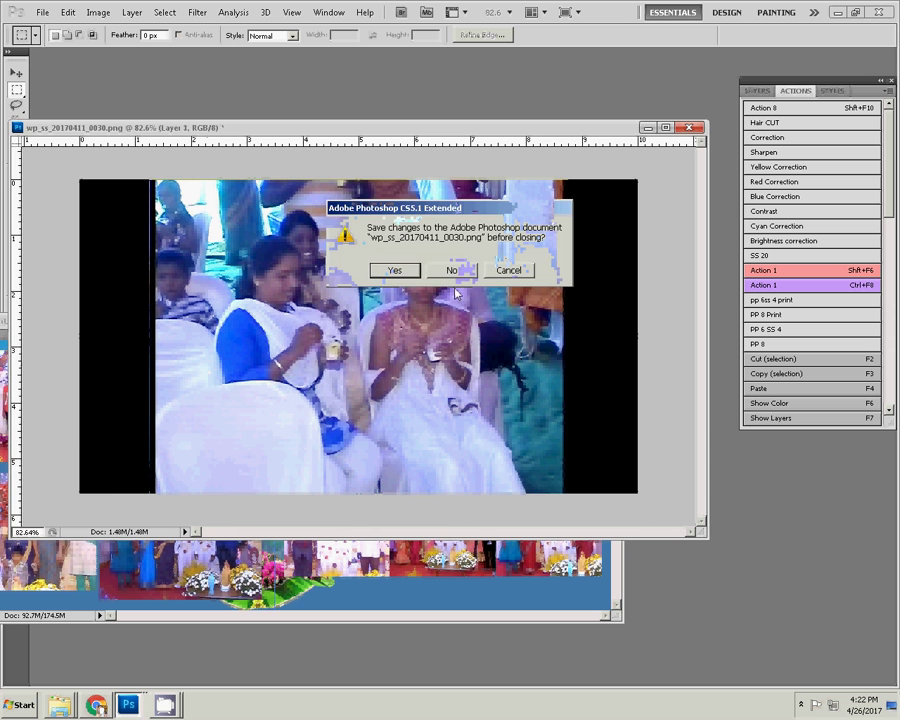
{"action": "left_click", "coordinate": [462, 270]}
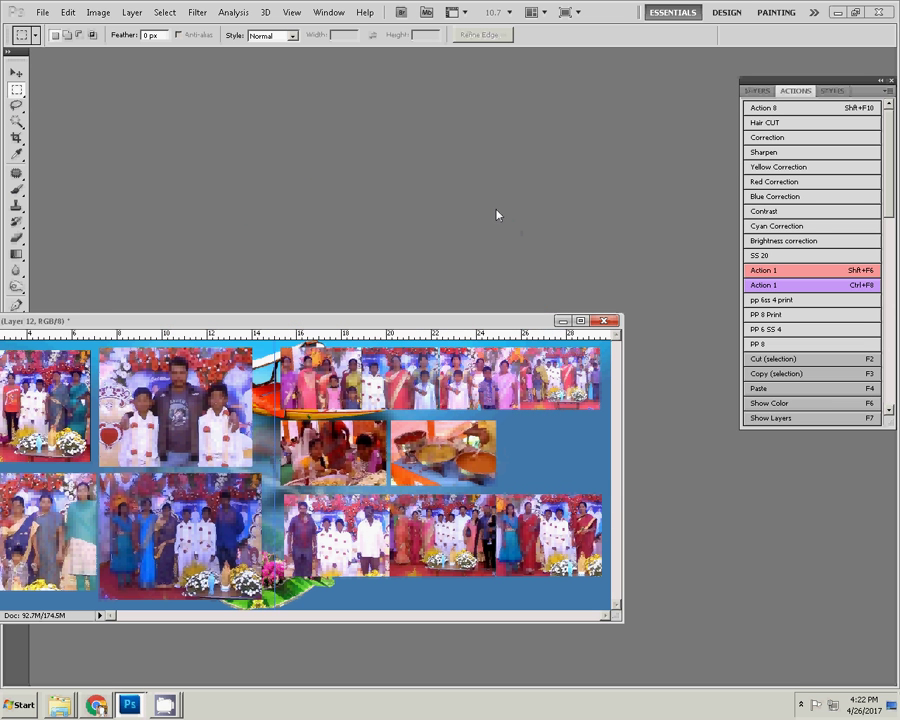
Step: Paste the seated-group photo right of the food-pots photo and scale it to about 200%
{"action": "key", "text": "F4"}
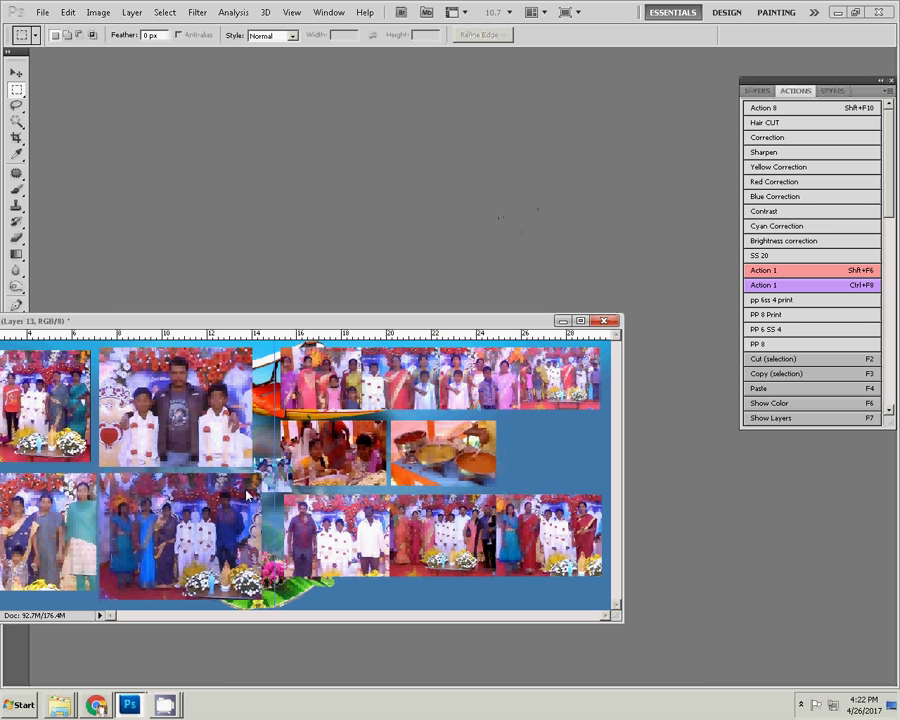
{"action": "key", "text": "v"}
{"action": "left_click_drag", "start_coordinate": [268, 470], "coordinate": [516, 433]}
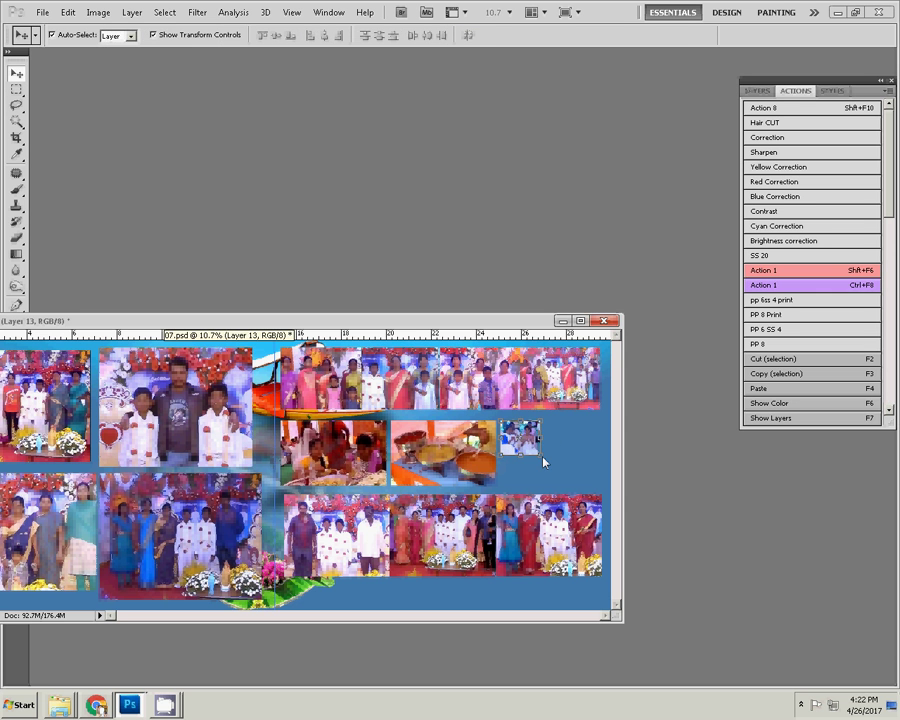
{"action": "key", "text": "ctrl+t"}
{"action": "left_click_drag", "start_coordinate": [541, 456], "coordinate": [580, 488]}
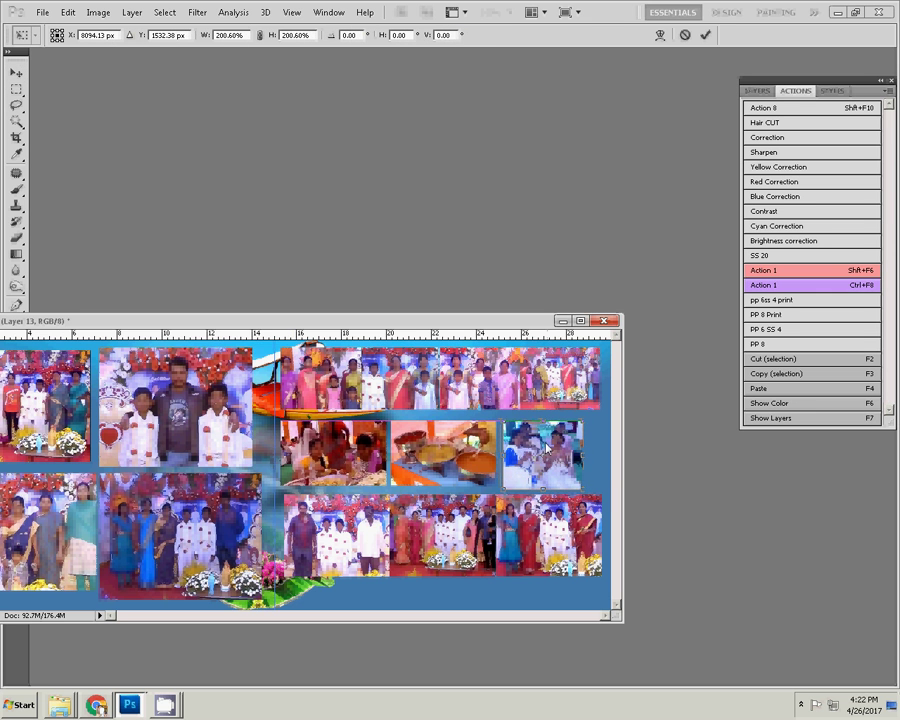
{"action": "left_click_drag", "start_coordinate": [537, 449], "coordinate": [547, 449]}
{"action": "left_click", "coordinate": [705, 34]}
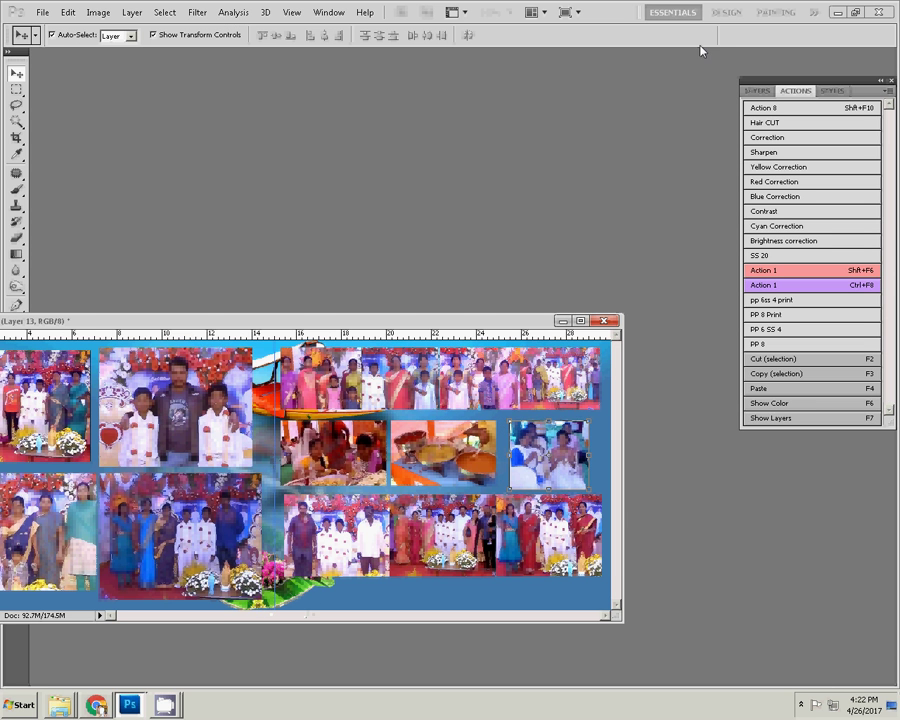
{"action": "key", "text": "ctrl+Tab"}
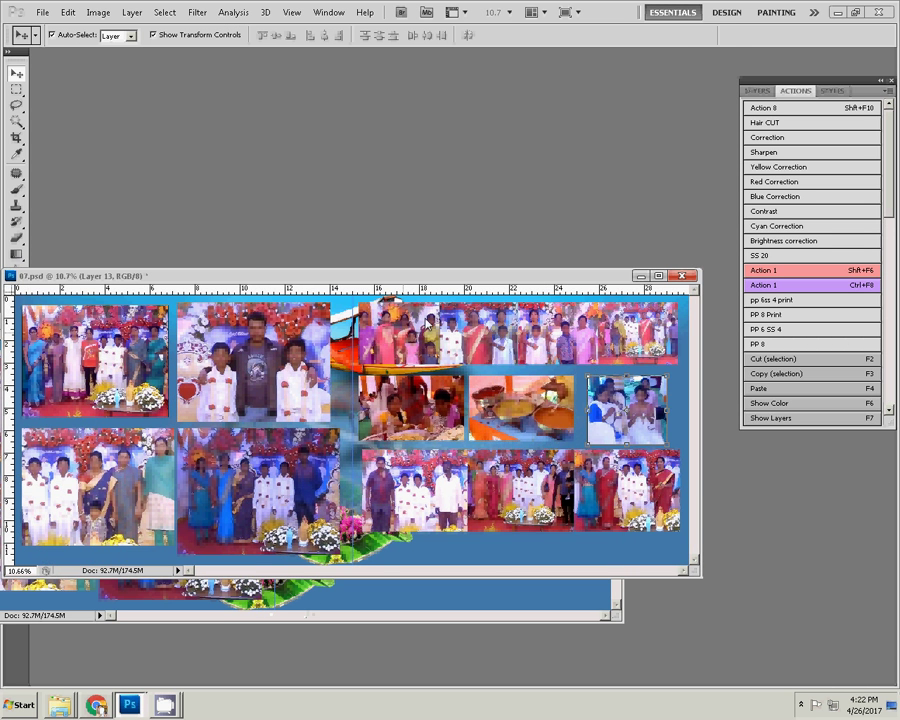
Step: Save the spread as 13.psd in Local Disk (I:) > K 4 with Maximize Compatibility, then close it
{"action": "key", "text": "ctrl+shift+s"}
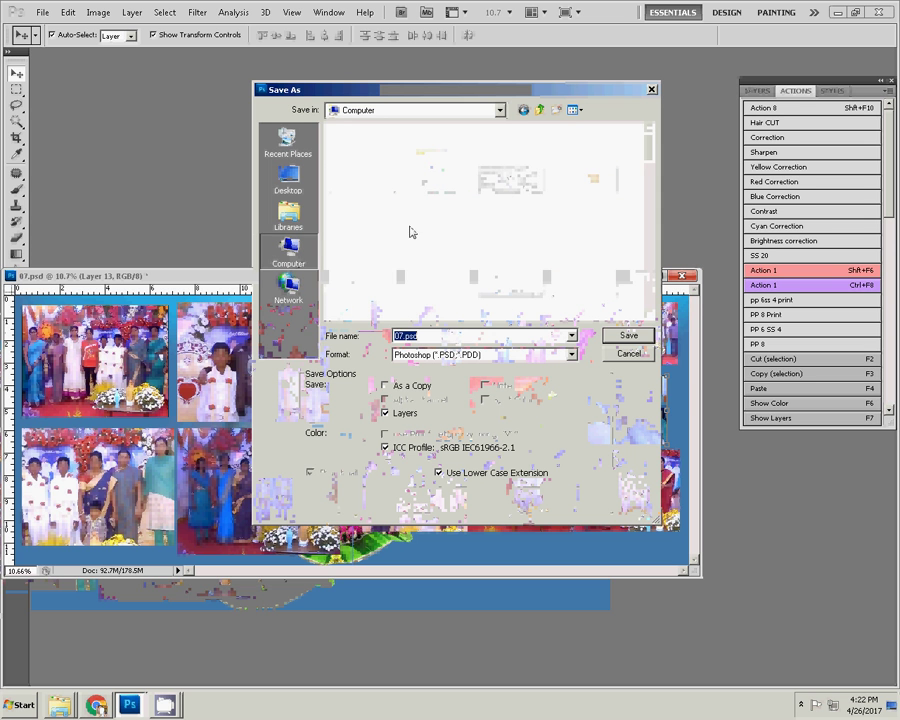
{"action": "left_click", "coordinate": [370, 216]}
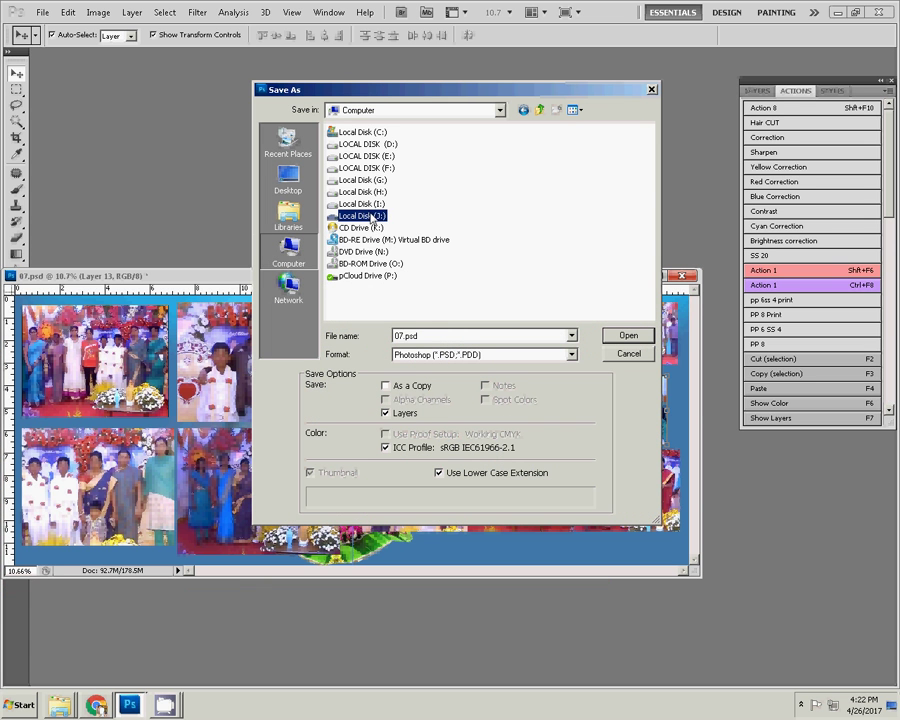
{"action": "key", "text": "Up"}
{"action": "left_click", "coordinate": [627, 336]}
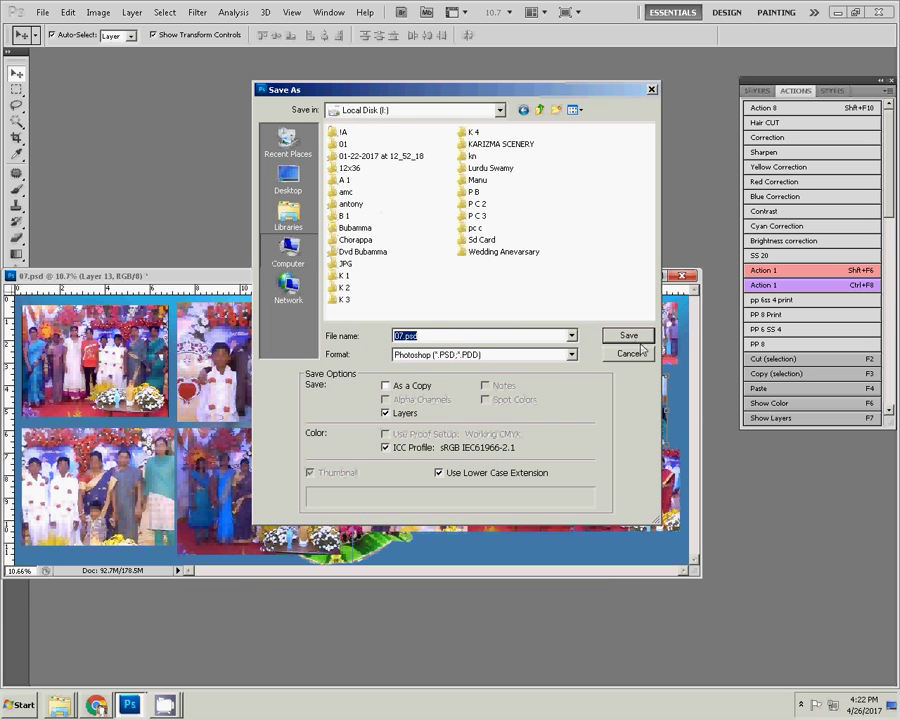
{"action": "double_click", "coordinate": [473, 133]}
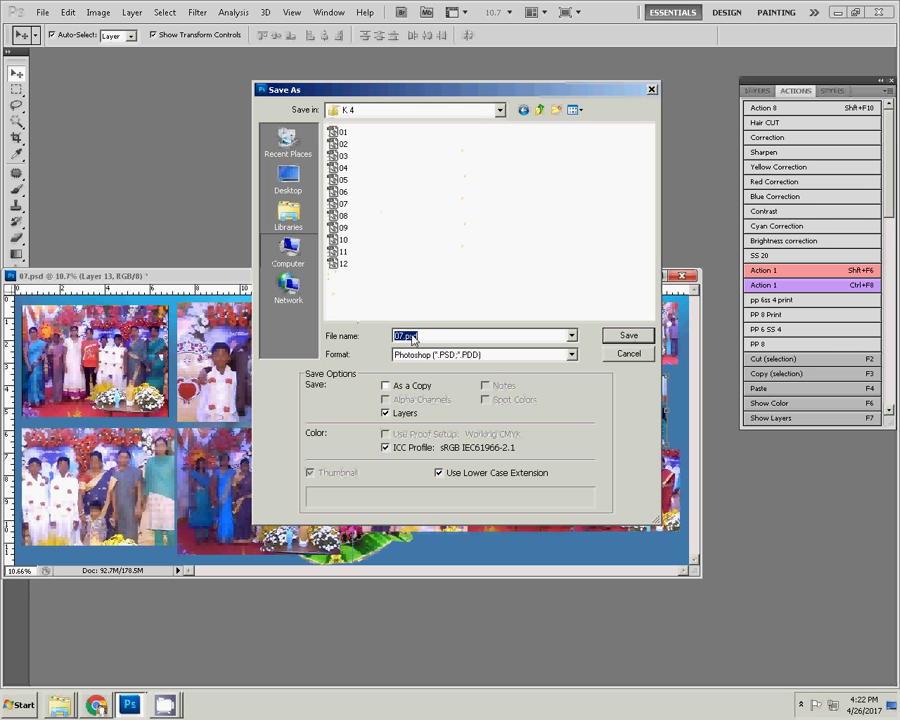
{"action": "type", "text": "13"}
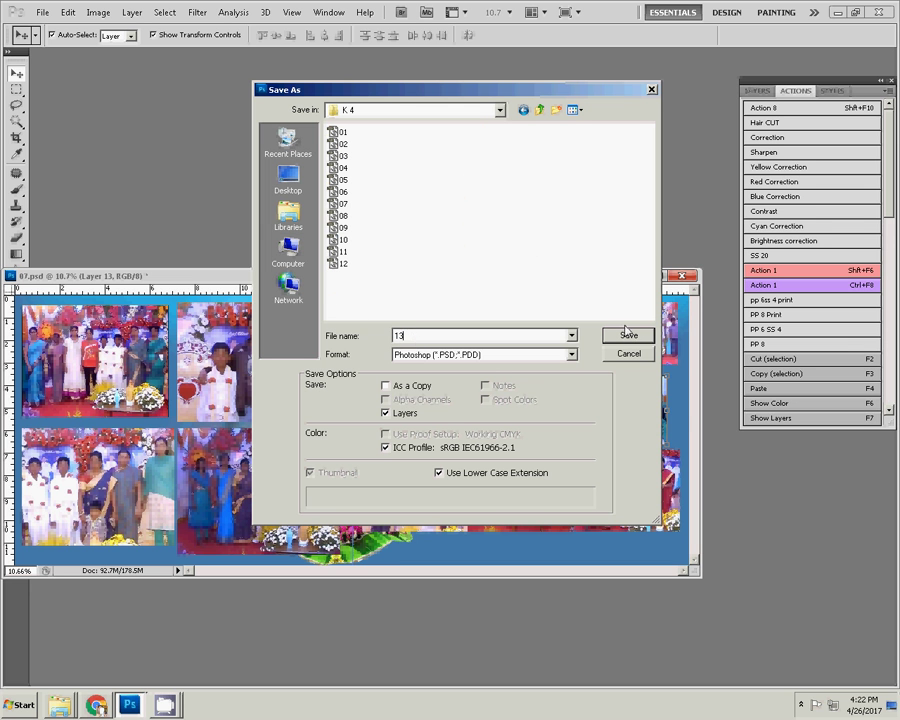
{"action": "left_click", "coordinate": [628, 340]}
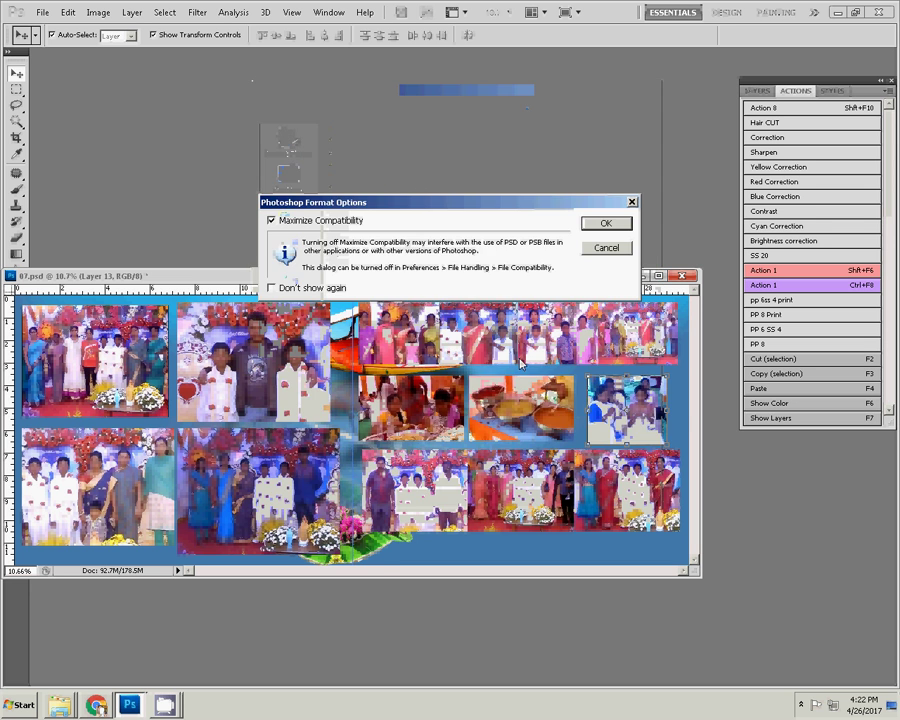
{"action": "left_click", "coordinate": [598, 221]}
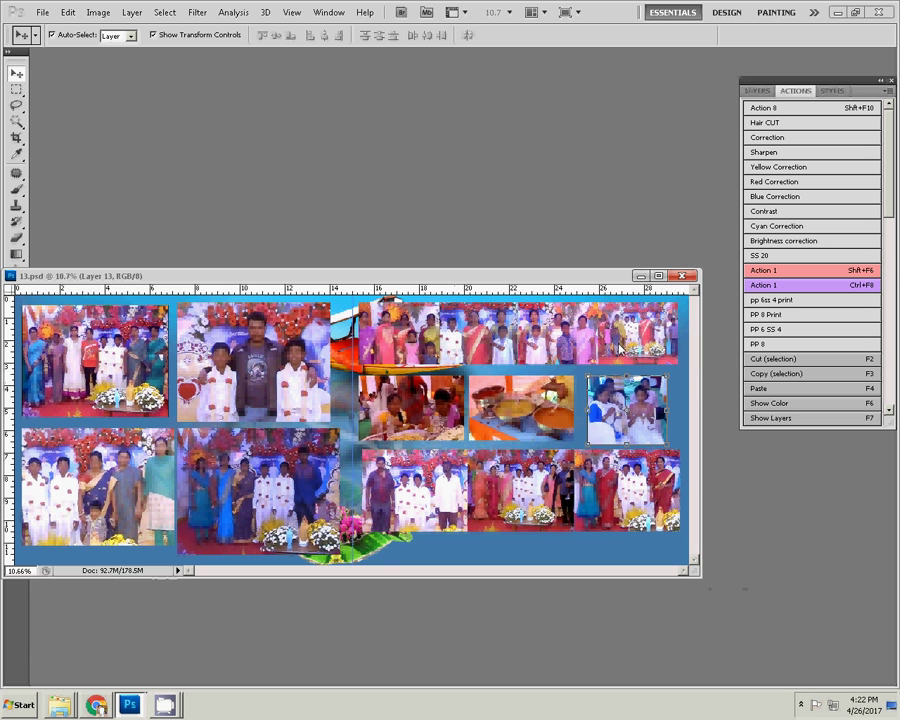
{"action": "left_click", "coordinate": [684, 276]}
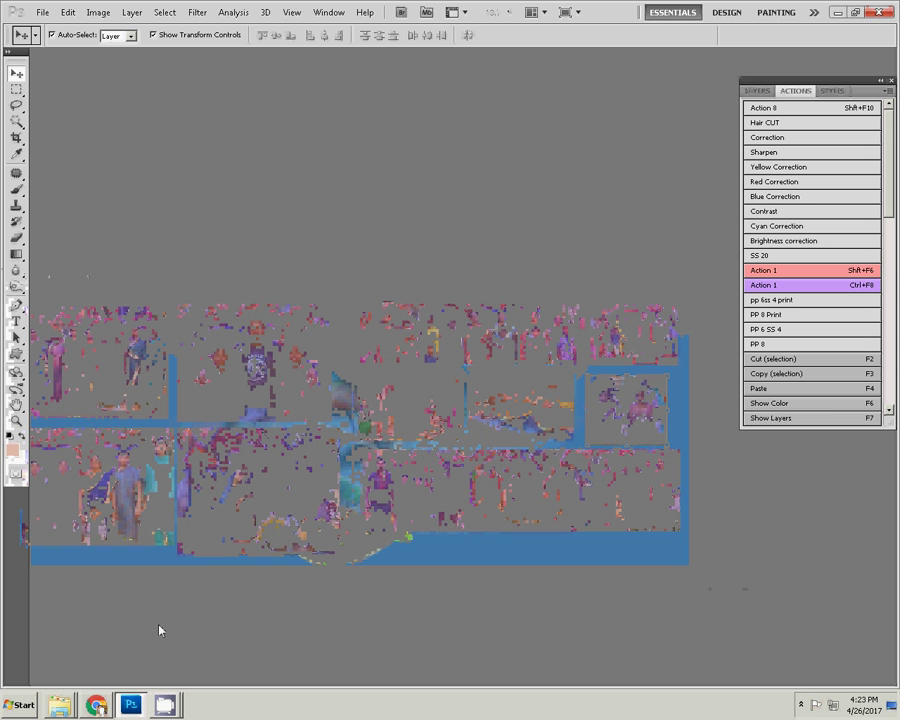